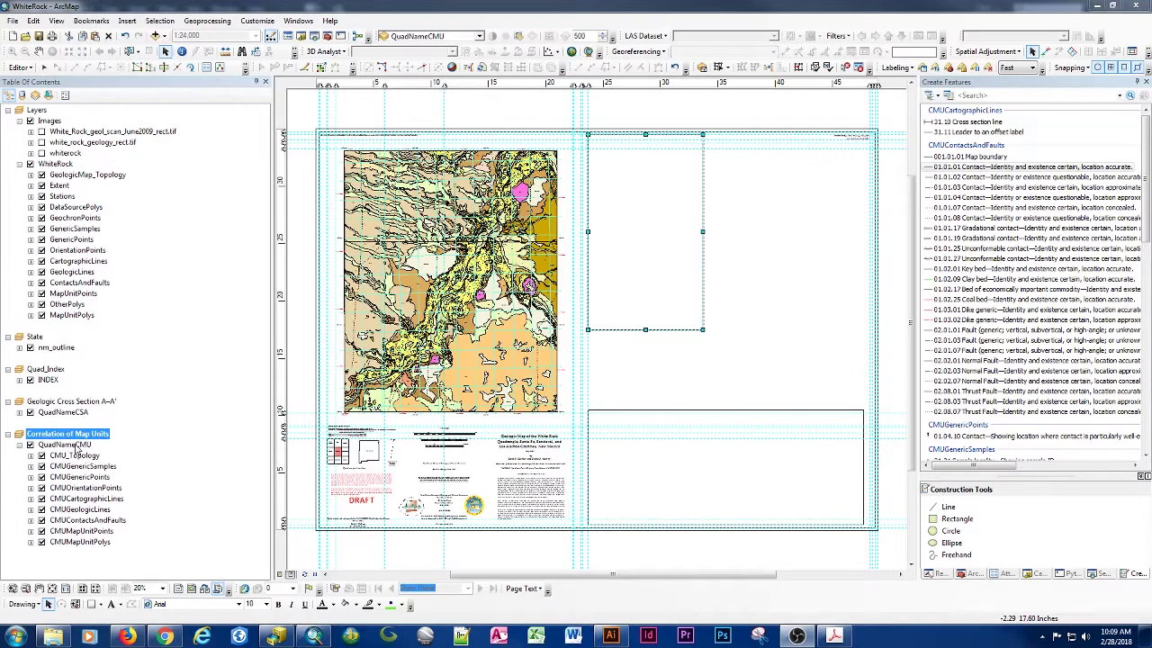
# Step: Rename the QuadNameCMU group layer in the Correlation of Map Units data frame to WhiteRockCMU
pyautogui.click(78, 445)
pyautogui.click(75, 444)
pyautogui.press('BackSpace')
pyautogui.press('BackSpace')
pyautogui.press('BackSpace')
pyautogui.press('BackSpace')
pyautogui.press('BackSpace')
pyautogui.press('BackSpace')
pyautogui.press('BackSpace')
pyautogui.press('BackSpace')
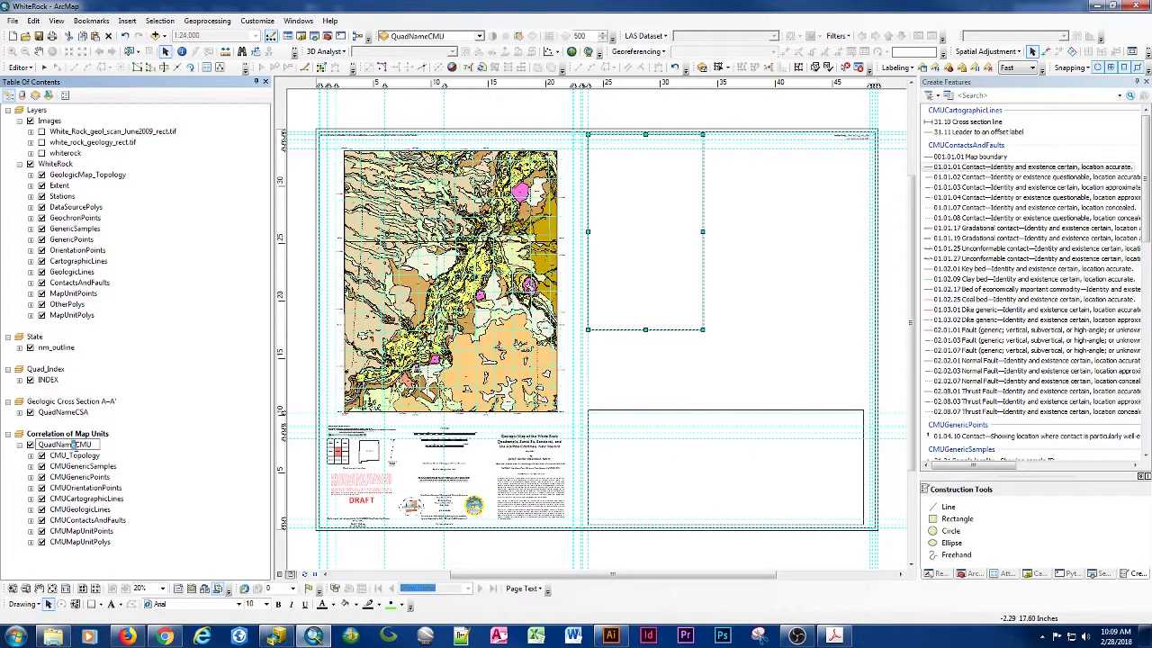
pyautogui.write('WhiteRock')
pyautogui.press('Return')
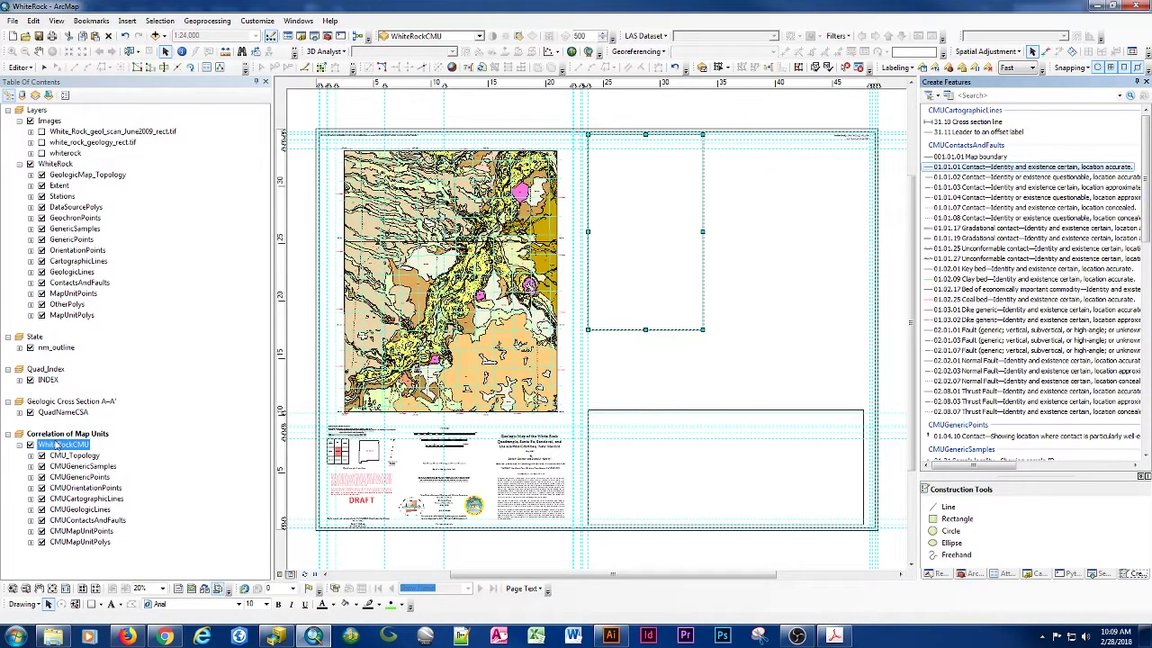
# Step: Save the WhiteRockCMU group layer as the layer file WhiteRockCMU.lyr in the MapElements\Arc home folder
pyautogui.rightClick(56, 449)
pyautogui.click(103, 402)
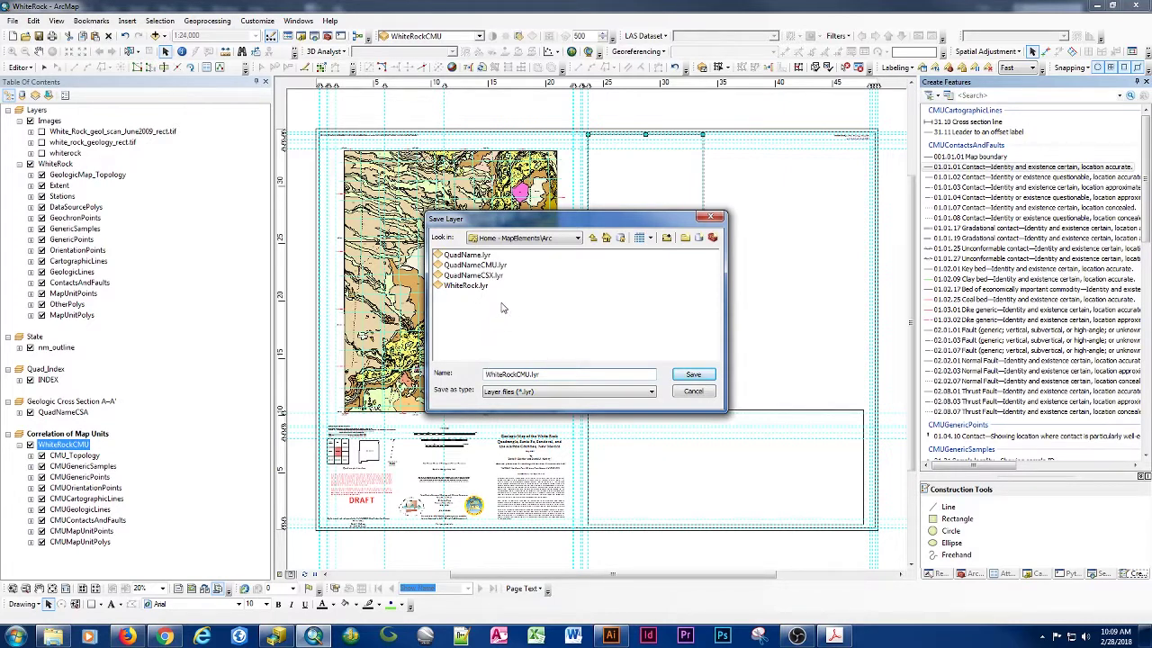
pyautogui.click(685, 375)
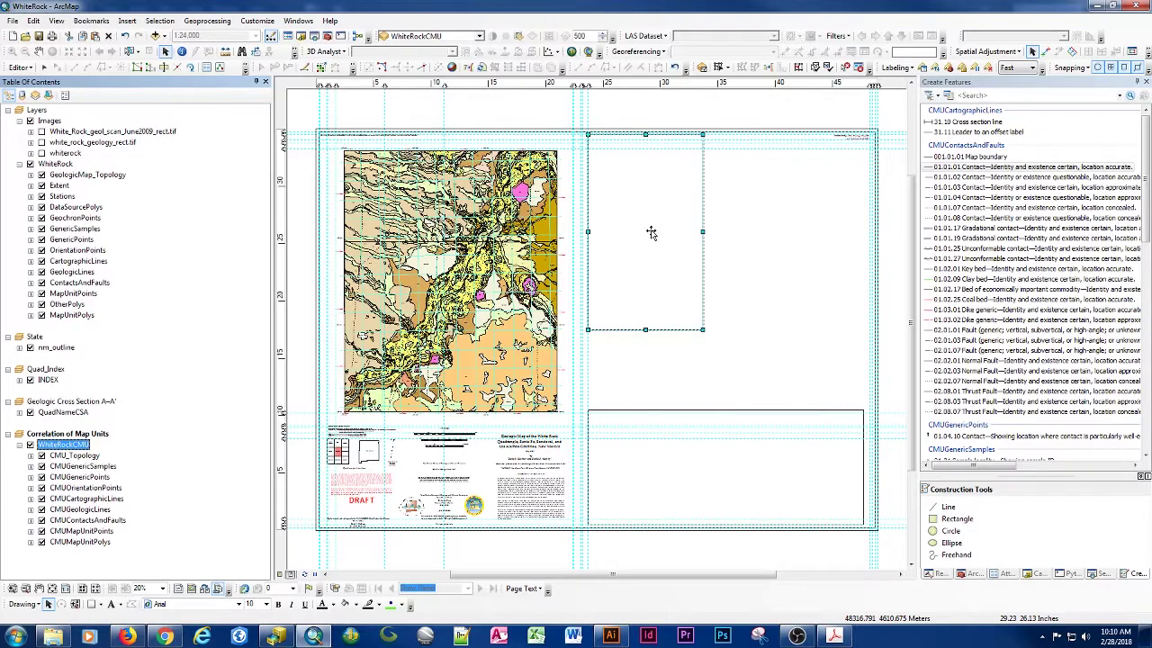
# Step: Open the recent WhiteRock_CMU_2007_final.tif in Illustrator flattened to a single image, examine the correlation chart, and close it to return to ArcMap
pyautogui.click(612, 637)
pyautogui.click(33, 9)
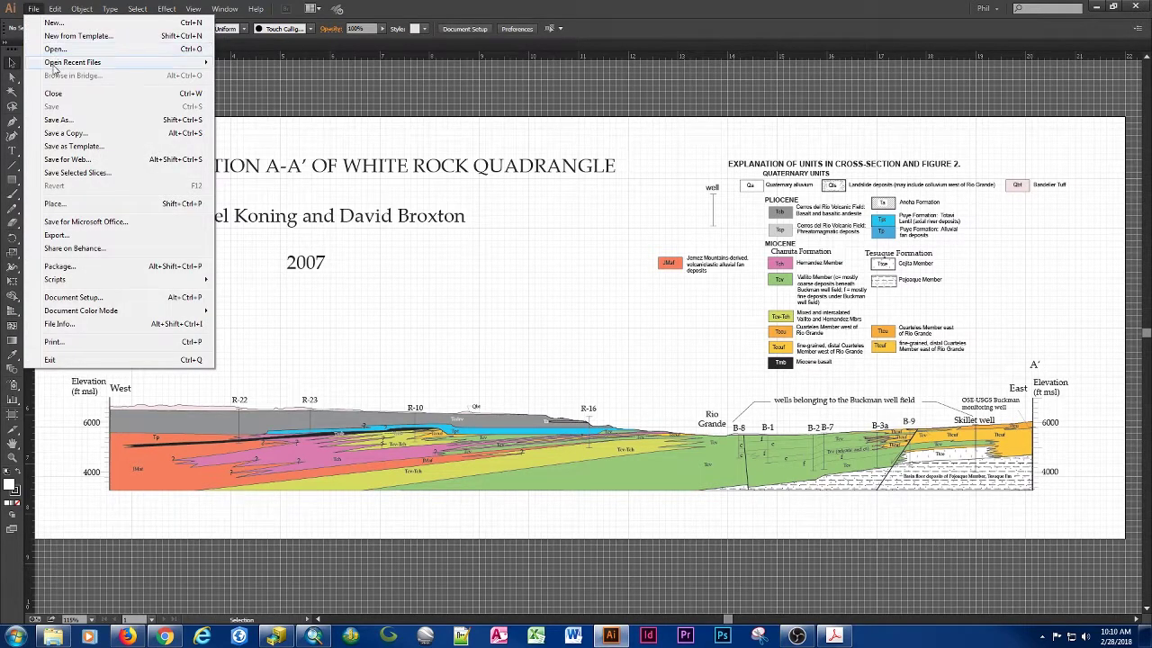
pyautogui.moveTo(62, 65)
pyautogui.click(241, 63)
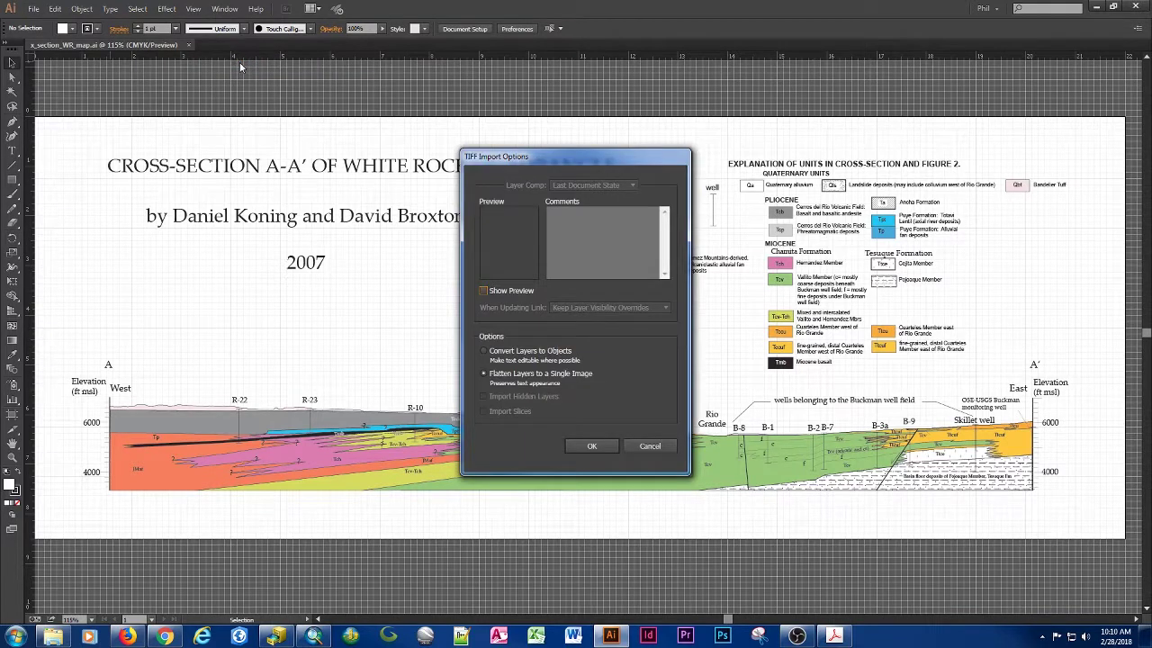
pyautogui.click(589, 446)
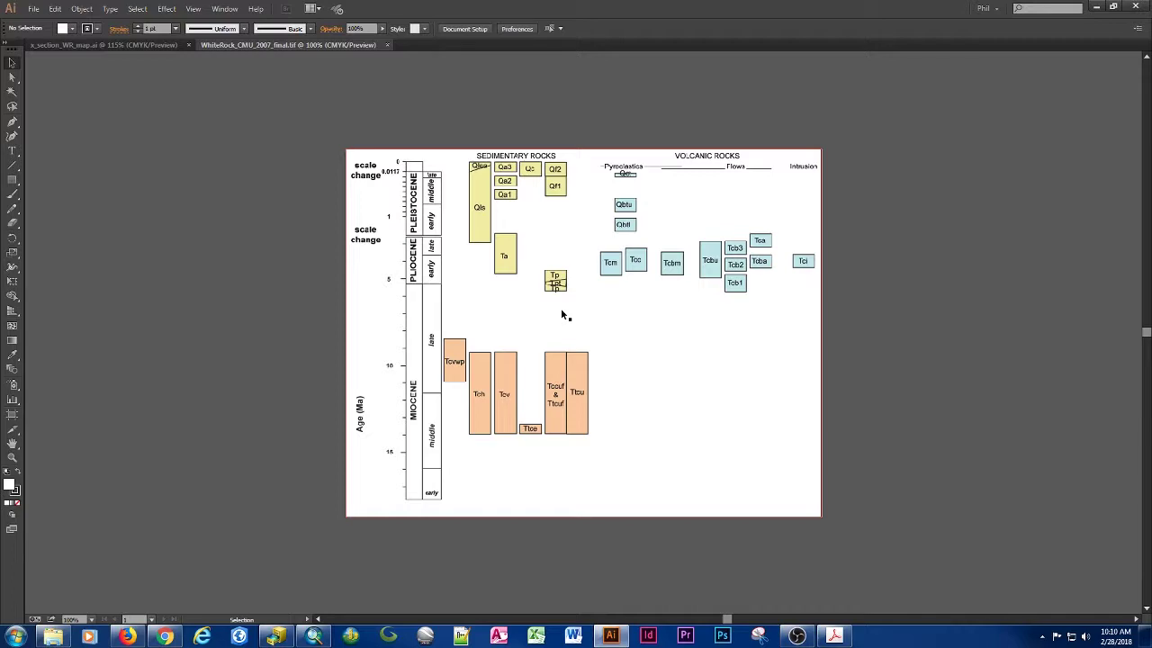
pyautogui.click(387, 44)
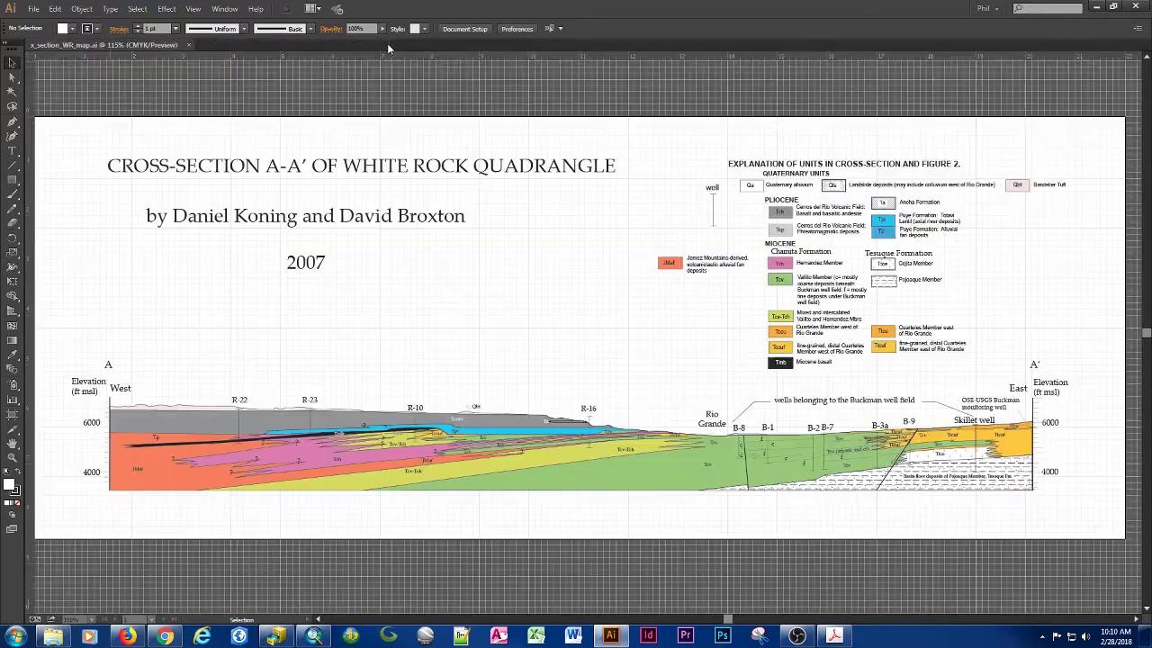
pyautogui.click(314, 636)
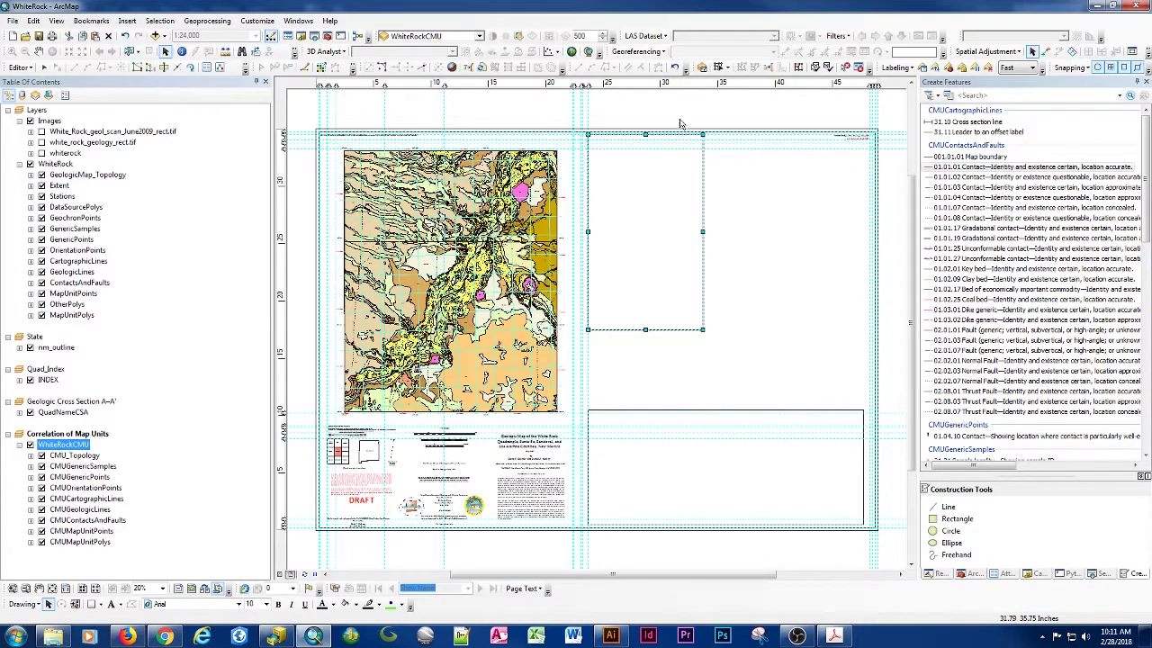
# Step: Draw a 001.01.01 Map boundary rectangle of about 5,809 by 10,117 m just inside the Correlation of Map Units data frame
pyautogui.click(952, 169)
pyautogui.click(954, 158)
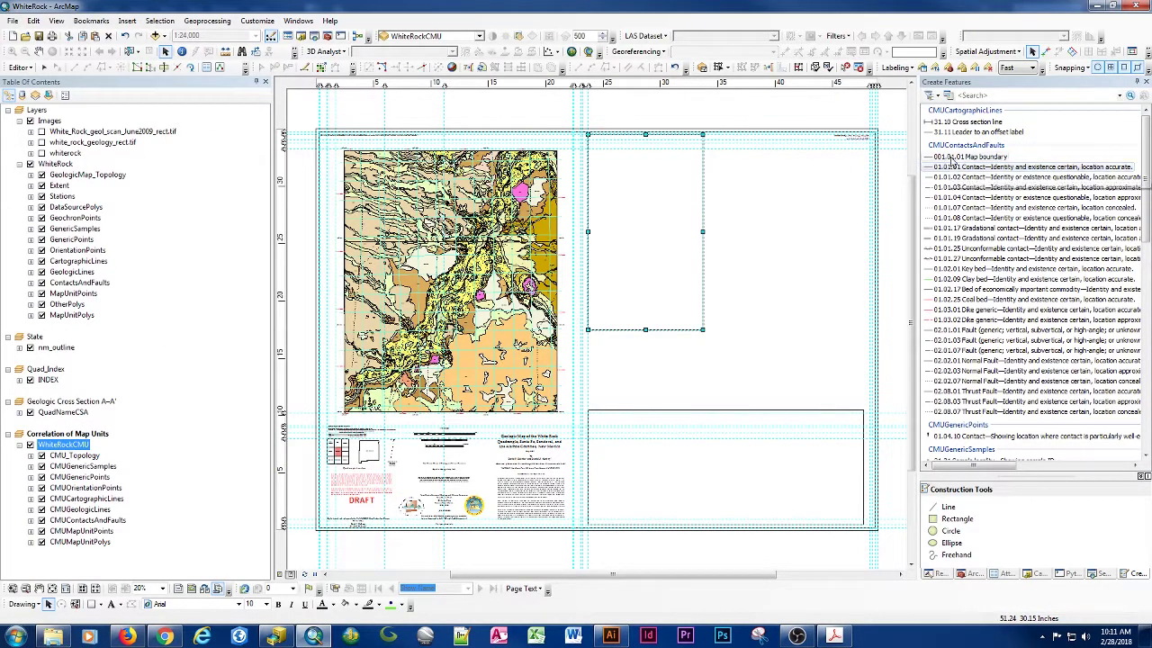
pyautogui.click(958, 519)
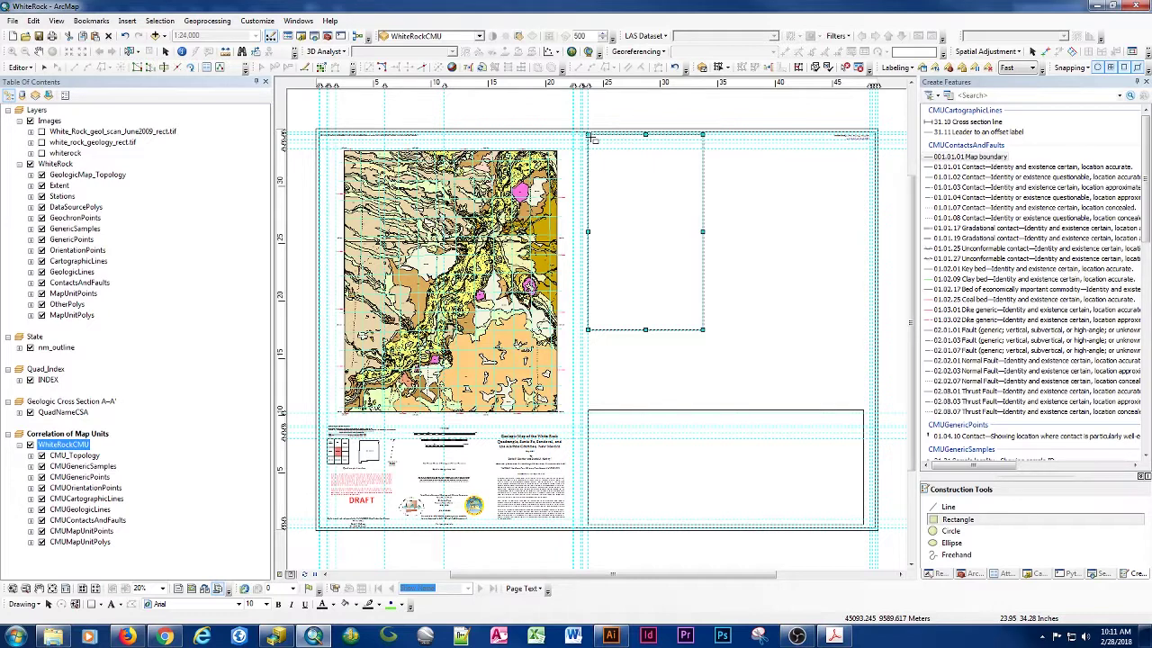
pyautogui.click(591, 136)
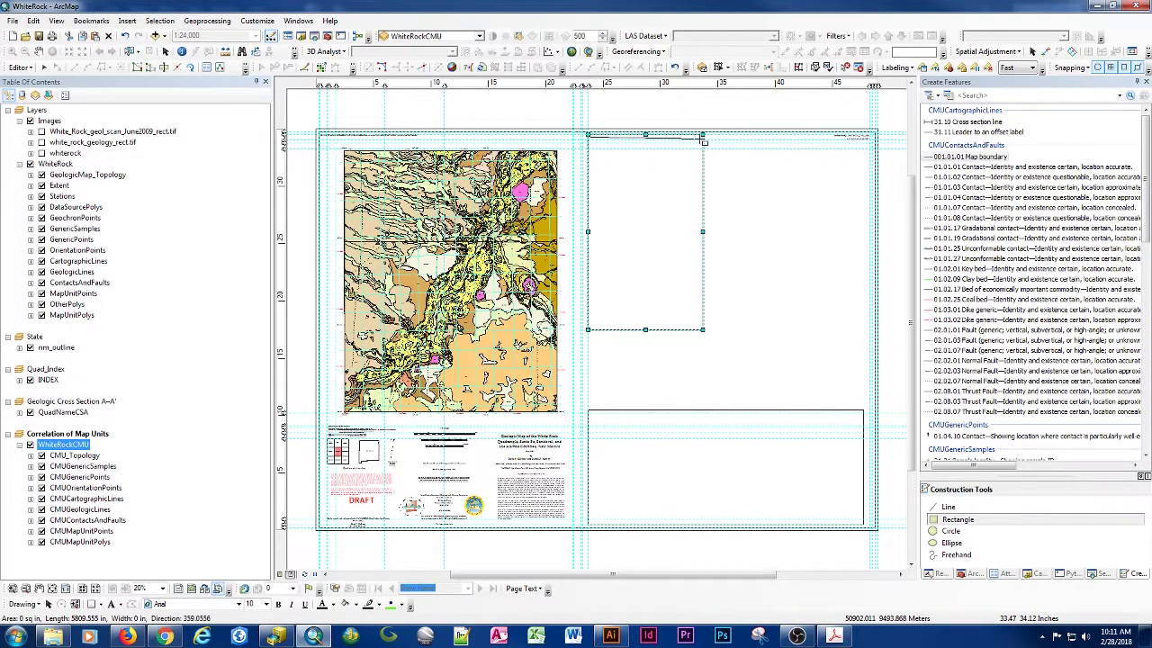
pyautogui.click(704, 139)
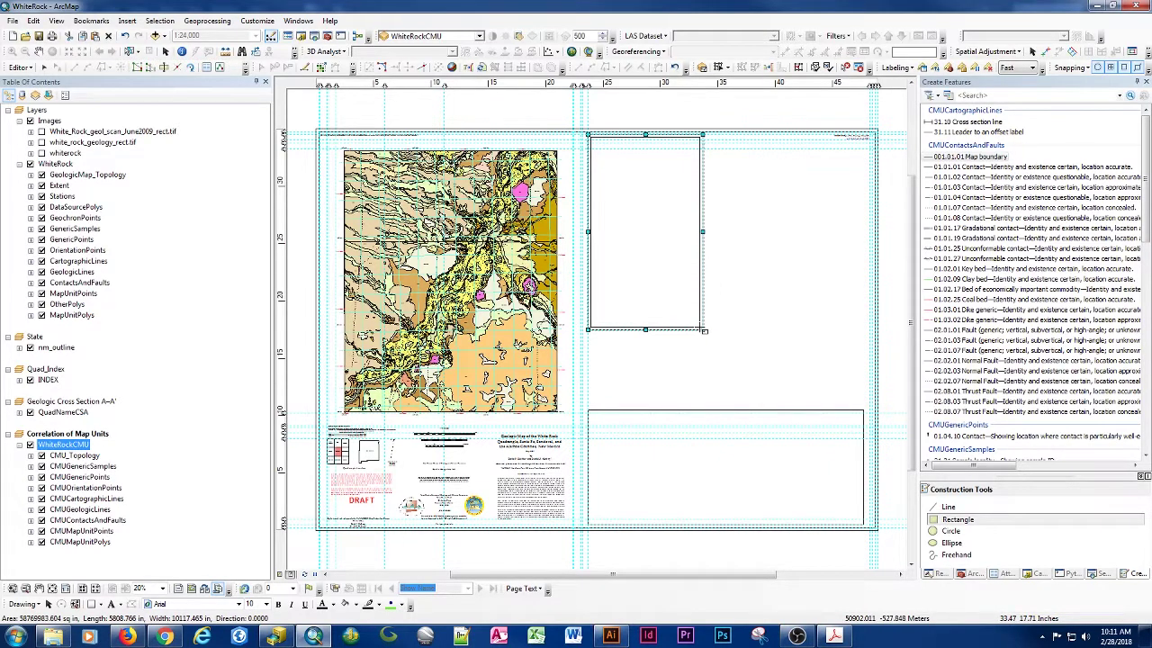
pyautogui.click(704, 329)
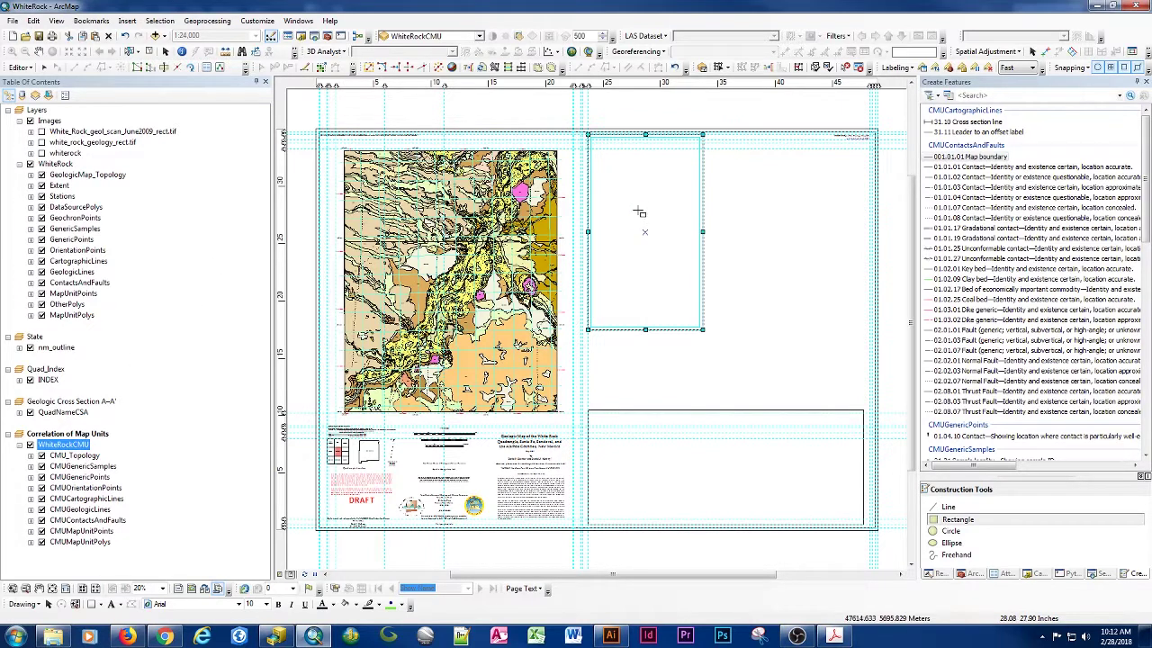
# Step: Switch to data view and set the Correlation of Map Units data frame's extent to Automatic
pyautogui.click(280, 574)
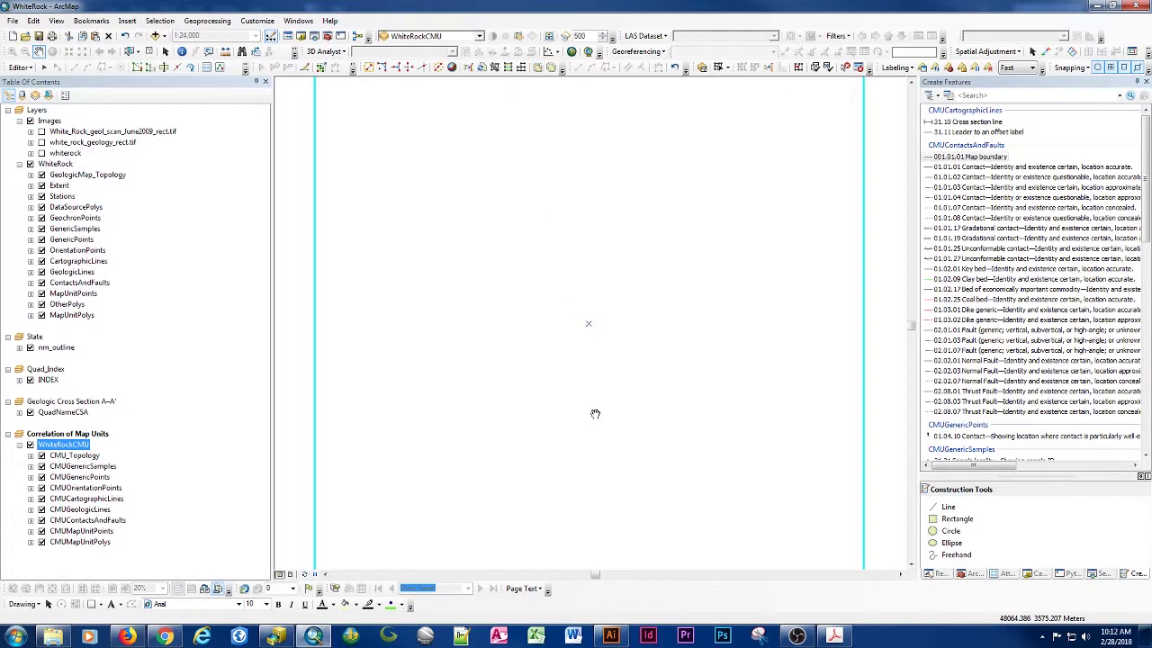
pyautogui.click(21, 68)
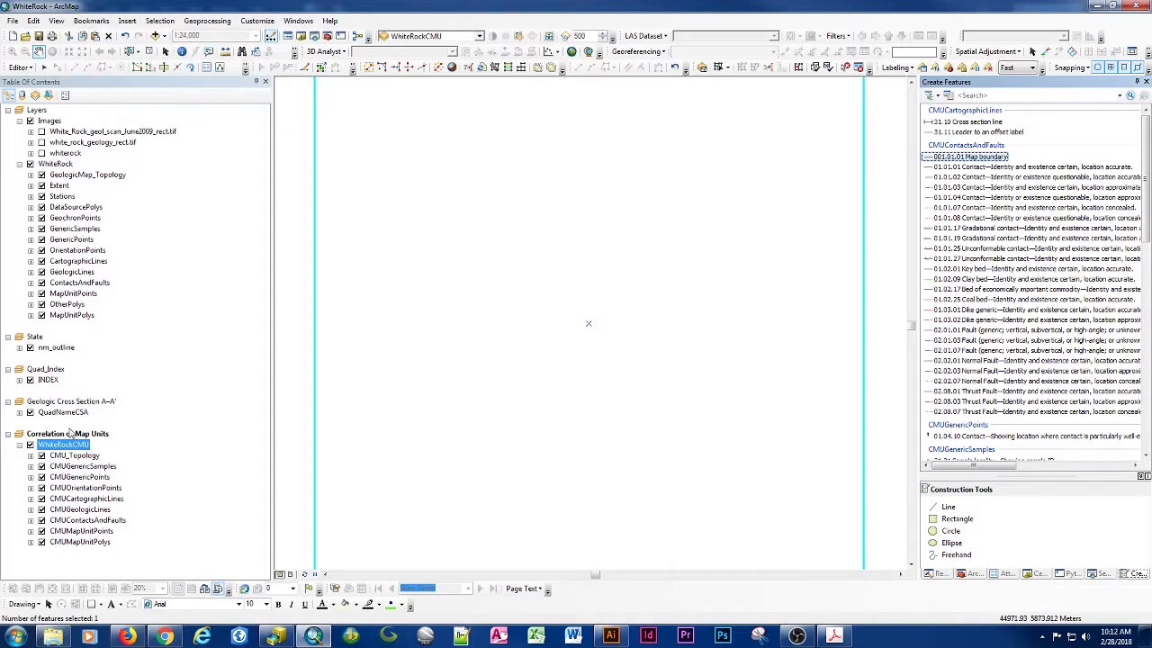
pyautogui.click(70, 435)
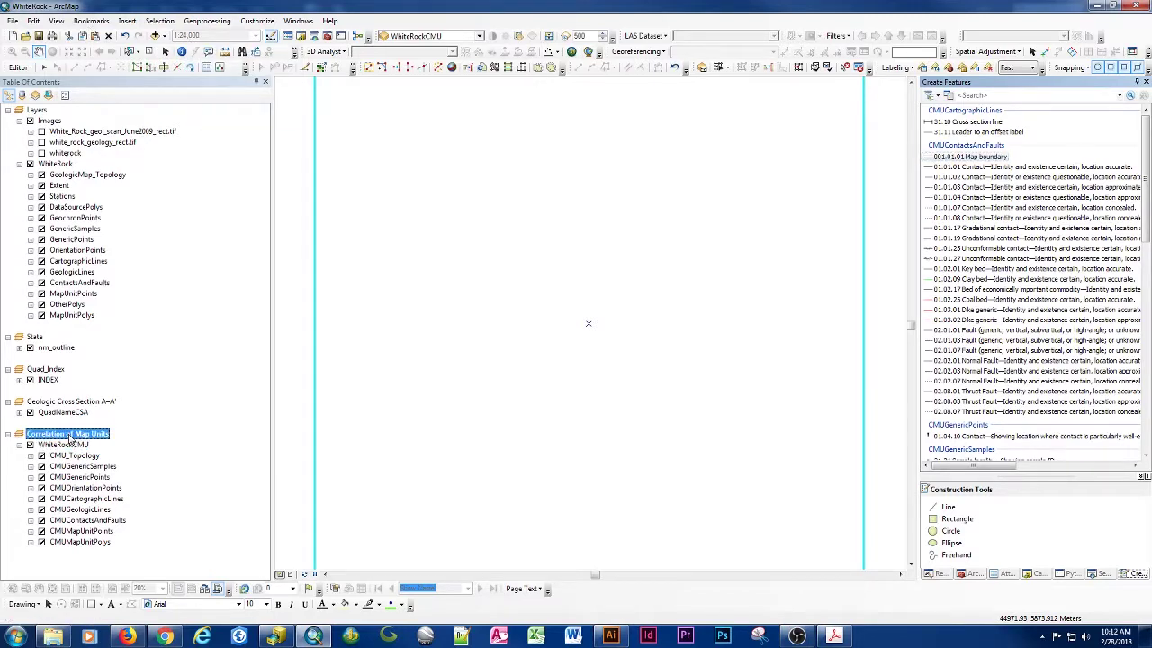
pyautogui.rightClick(70, 438)
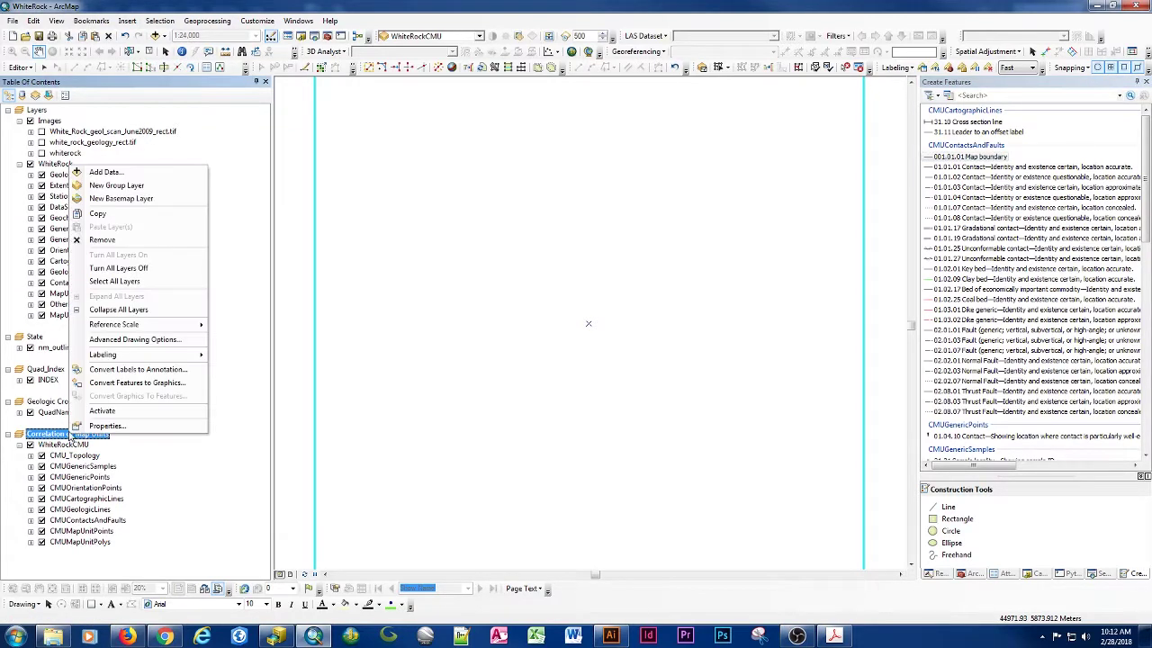
pyautogui.click(109, 429)
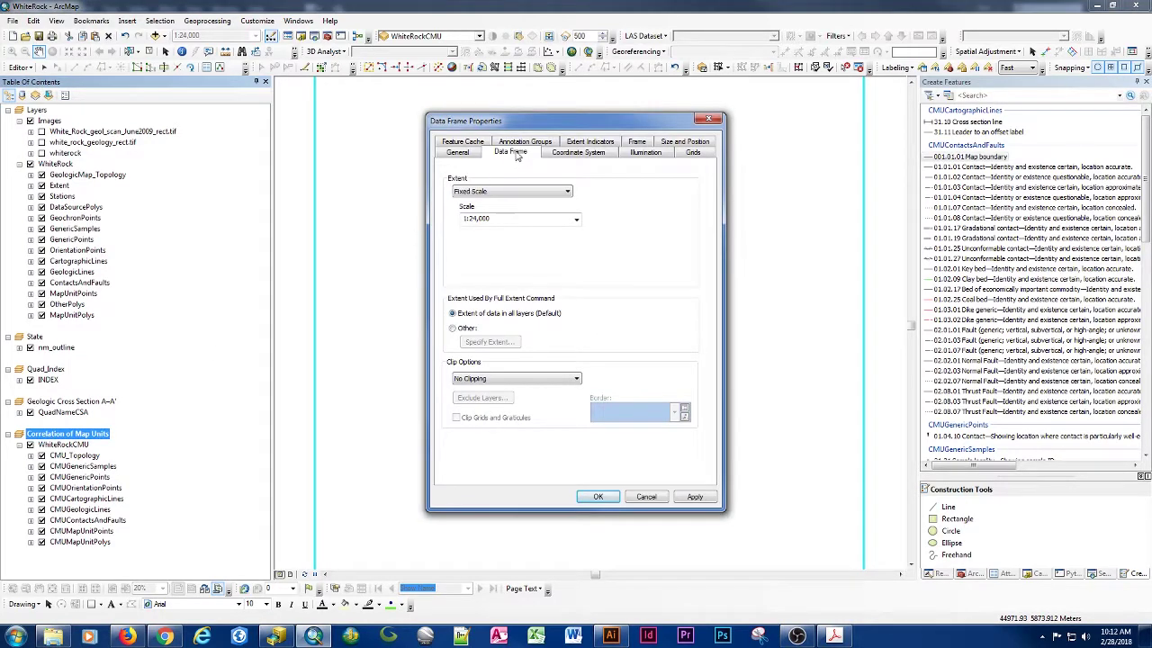
pyautogui.click(477, 193)
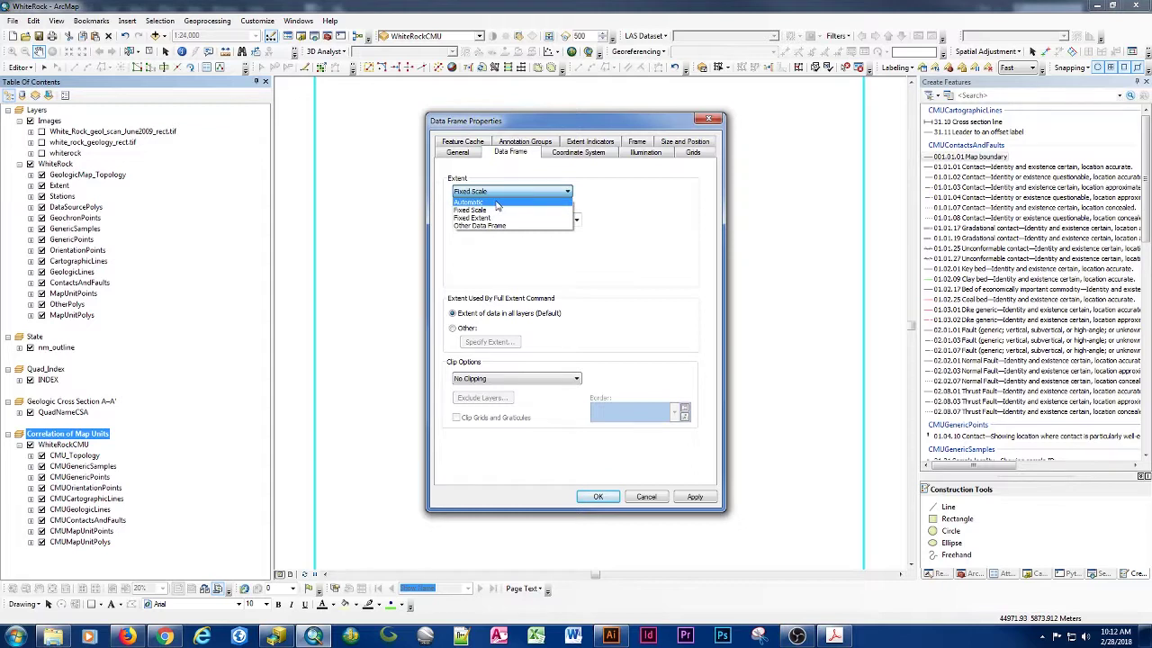
pyautogui.click(497, 203)
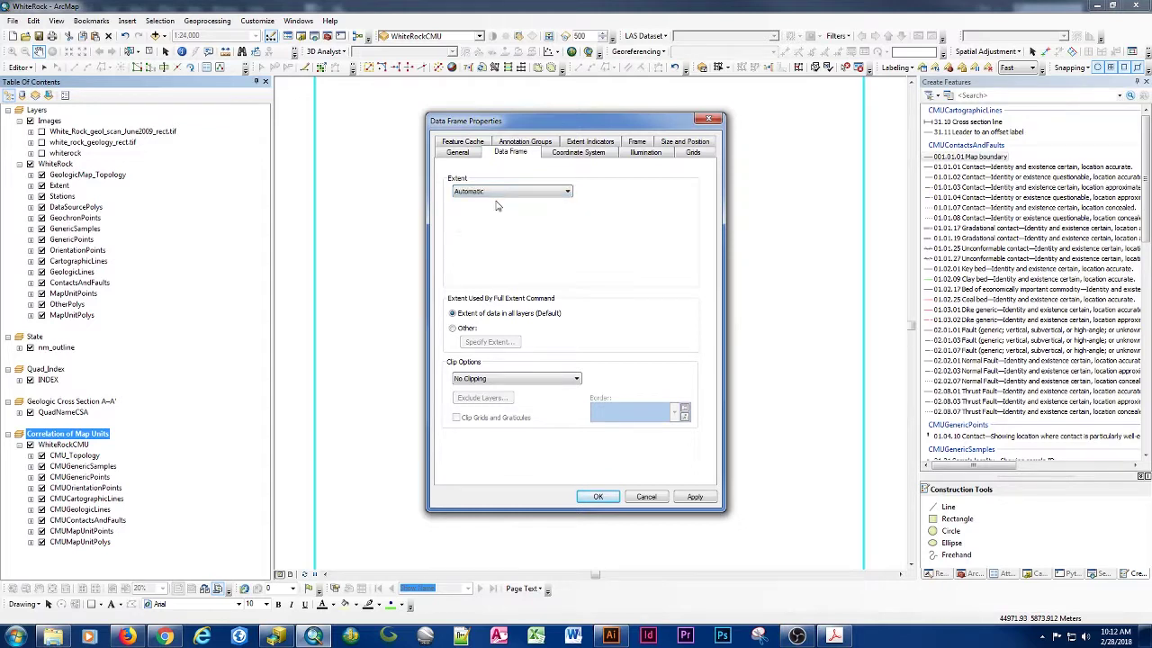
pyautogui.click(595, 498)
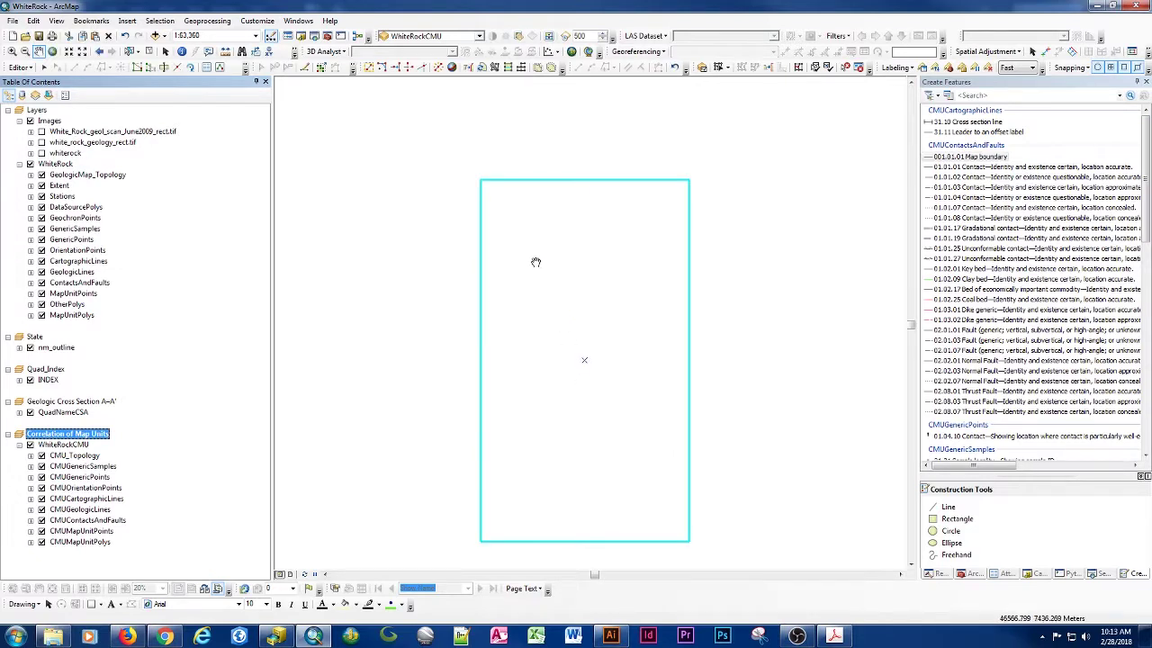
# Step: Add the raster WhiteRock_CMU_2007_final.tif to the Correlation of Map Units data frame
pyautogui.moveTo(455, 159); pyautogui.dragTo(508, 216)
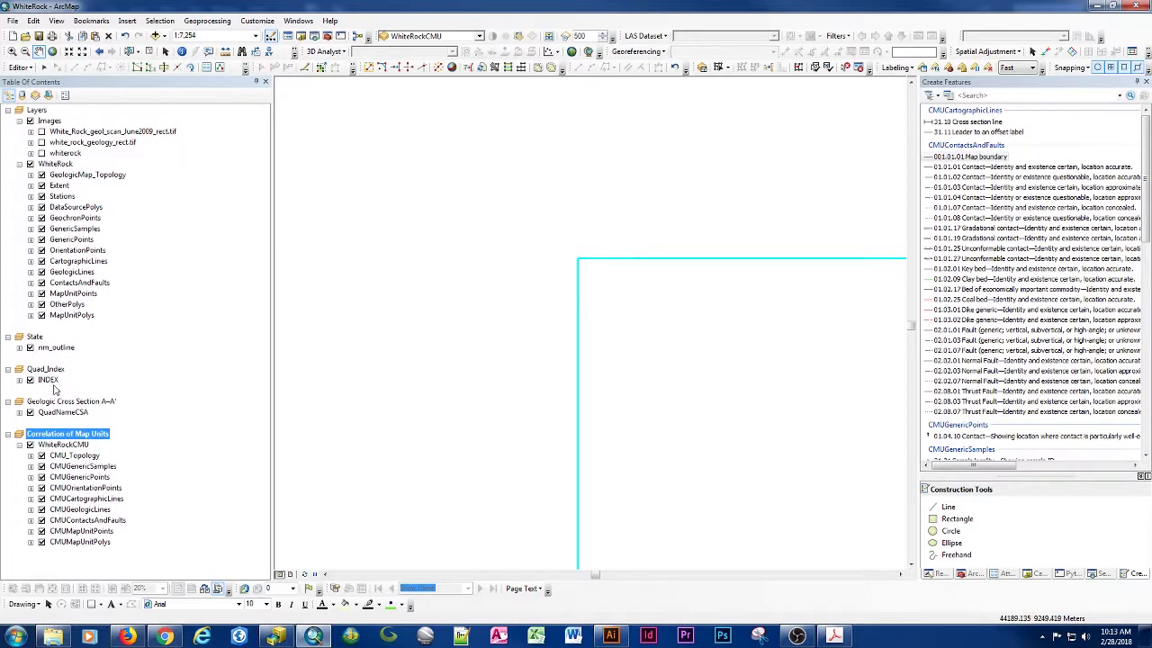
pyautogui.rightClick(70, 436)
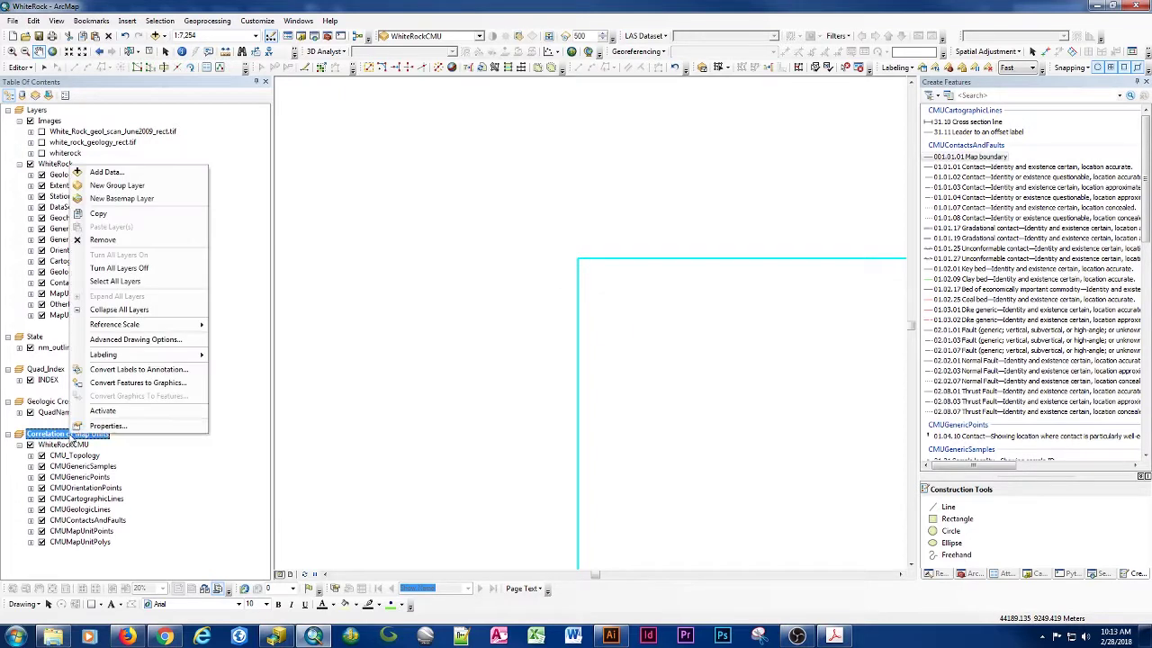
pyautogui.click(109, 174)
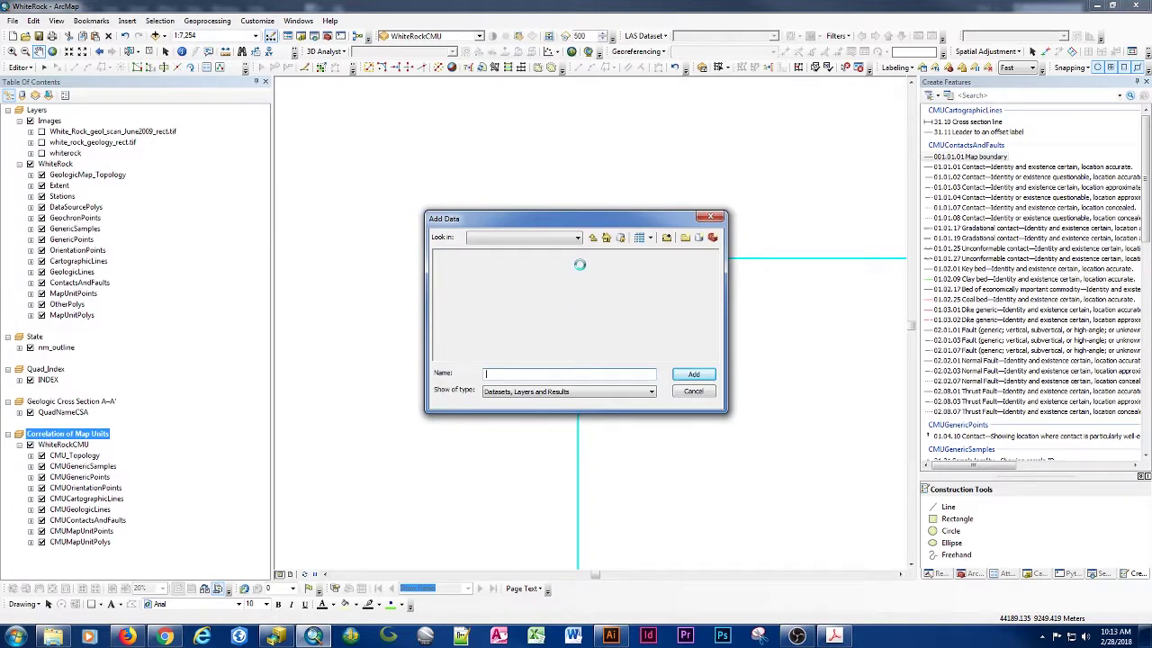
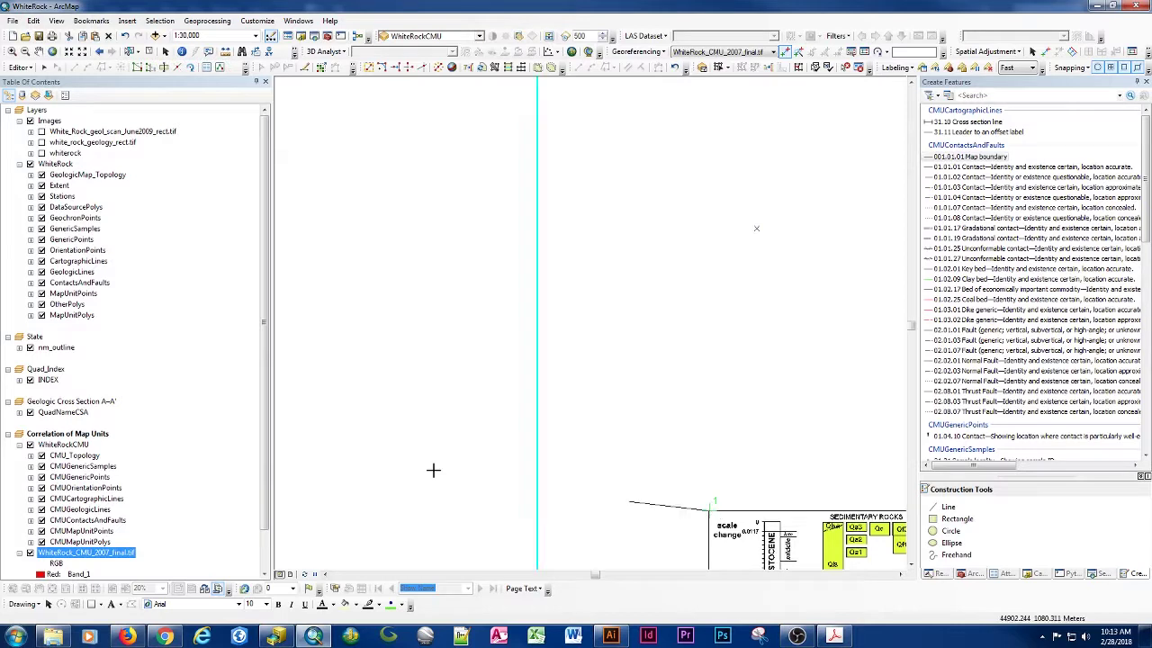
# Step: Georeference the chart image's upper-left corner to the upper-left endpoint of the map boundary rectangle in CMUContactsAndFaults
pyautogui.rightClick(84, 522)
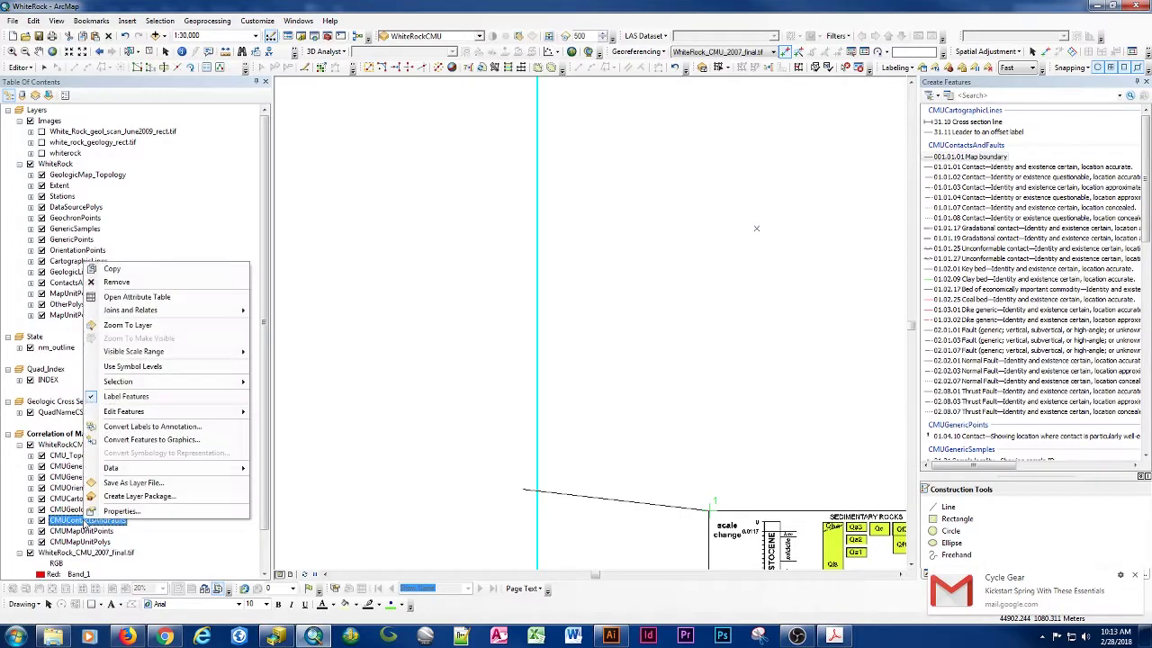
pyautogui.click(126, 329)
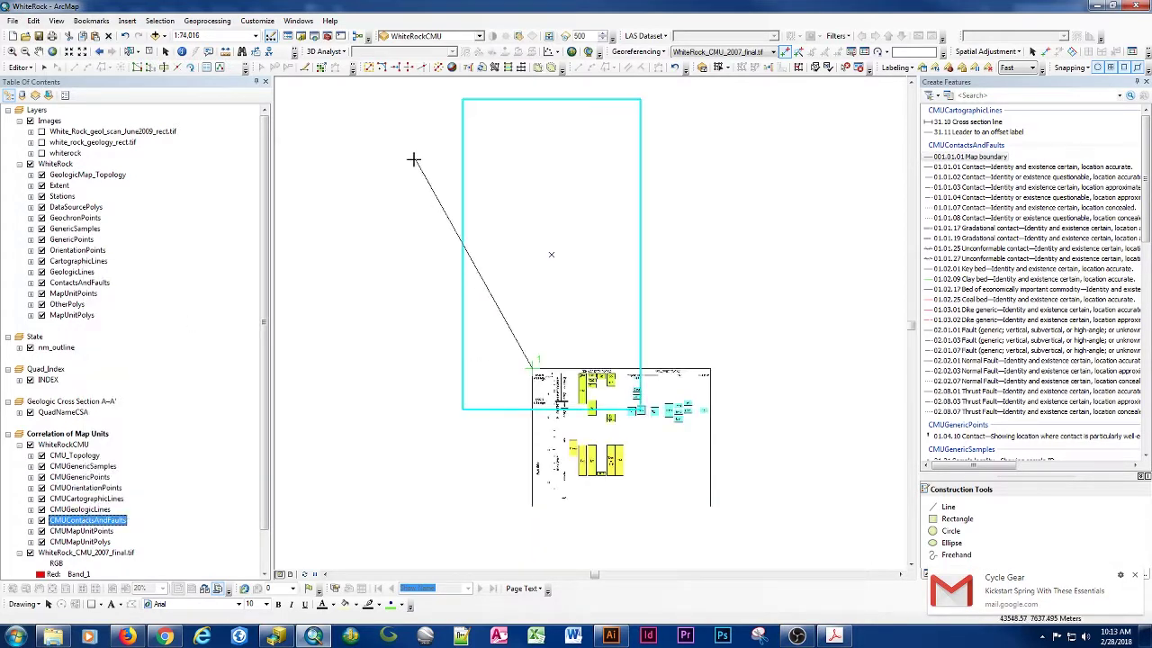
pyautogui.click(462, 99)
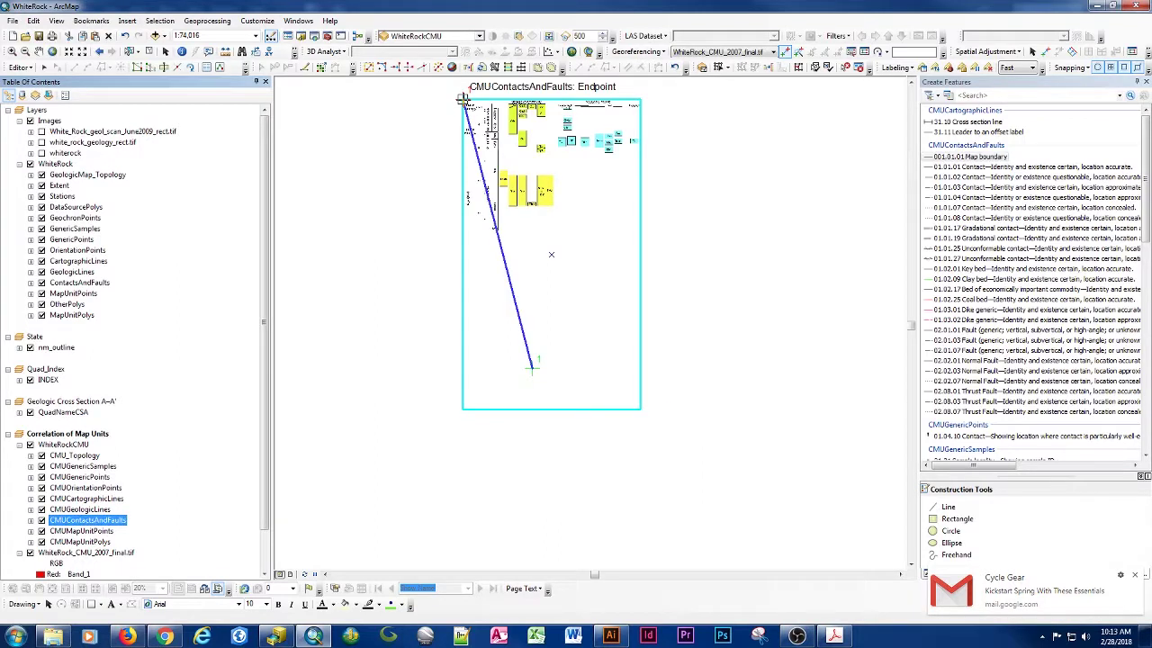
pyautogui.scroll(3, 583, 94)
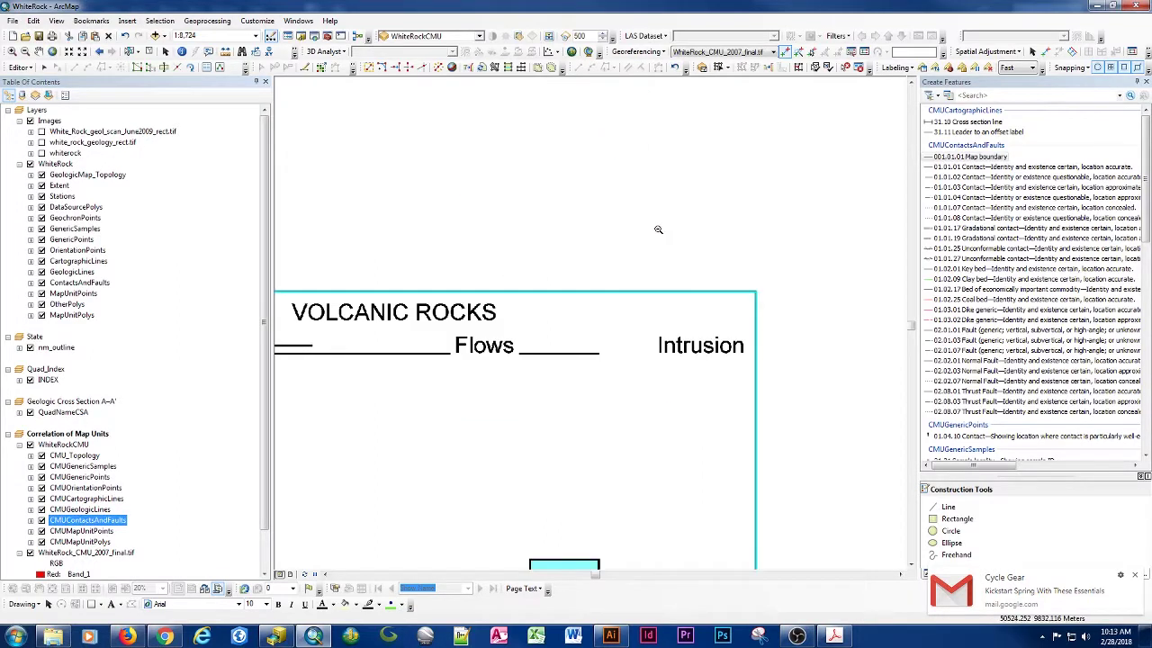
pyautogui.scroll(2, 716, 387)
pyautogui.scroll(1, 777, 458)
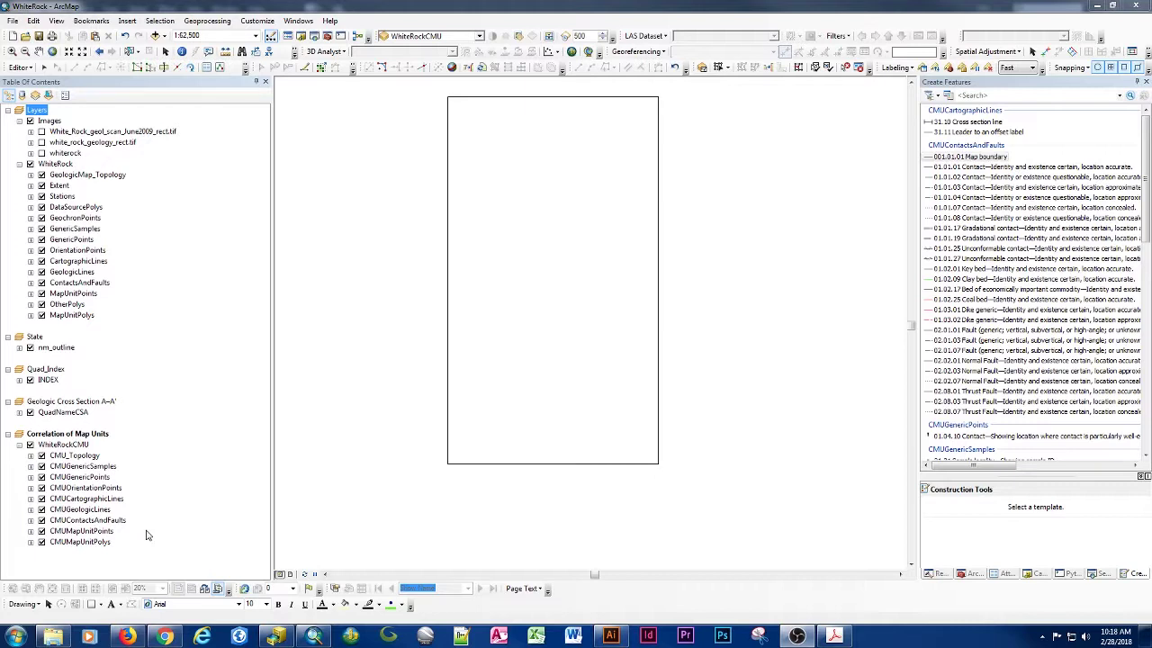
# Step: Add the rectified raster WhiteRock_CMU_2007_final_rect.tif to the Correlation of Map Units data frame
pyautogui.rightClick(79, 436)
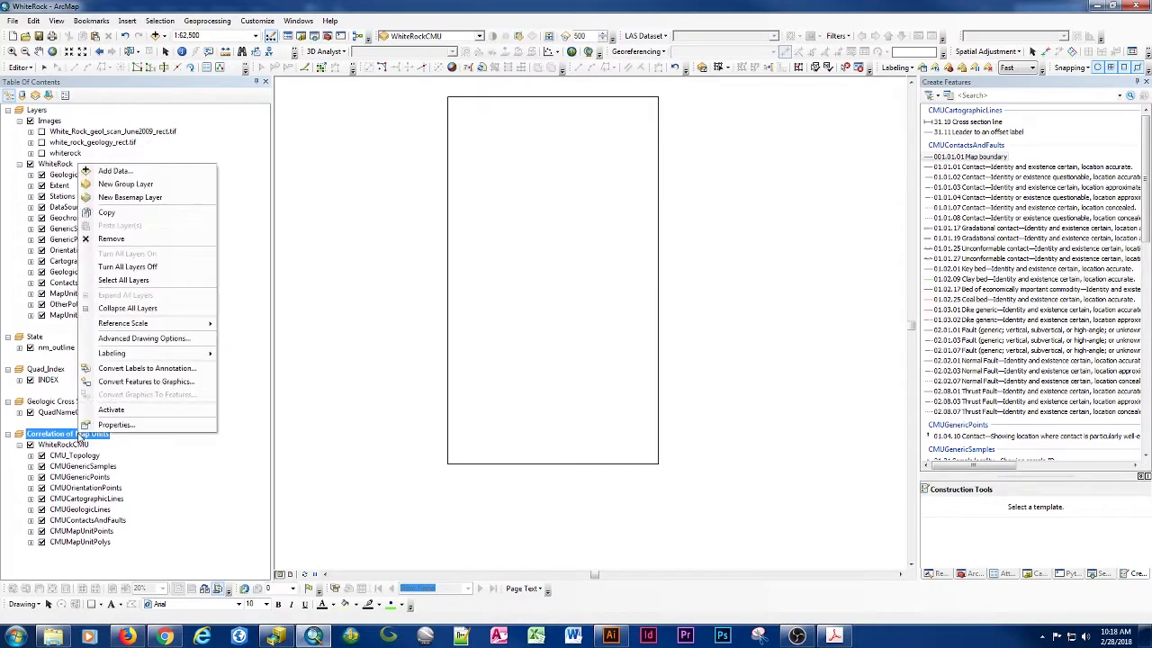
pyautogui.click(113, 171)
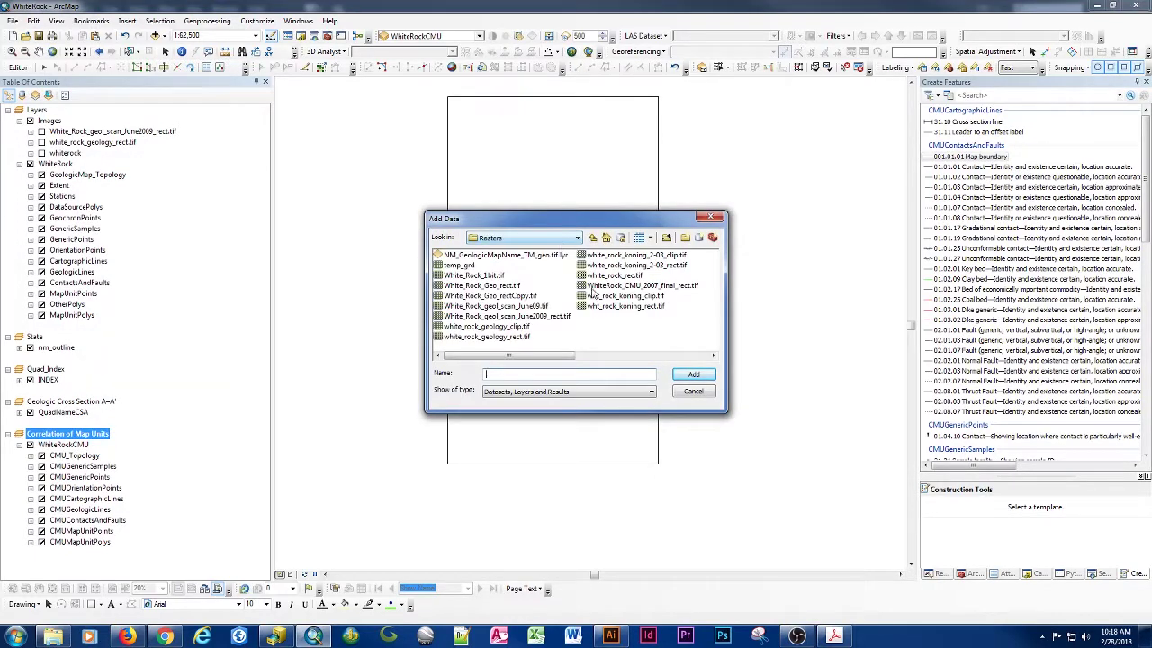
pyautogui.click(604, 286)
pyautogui.click(693, 374)
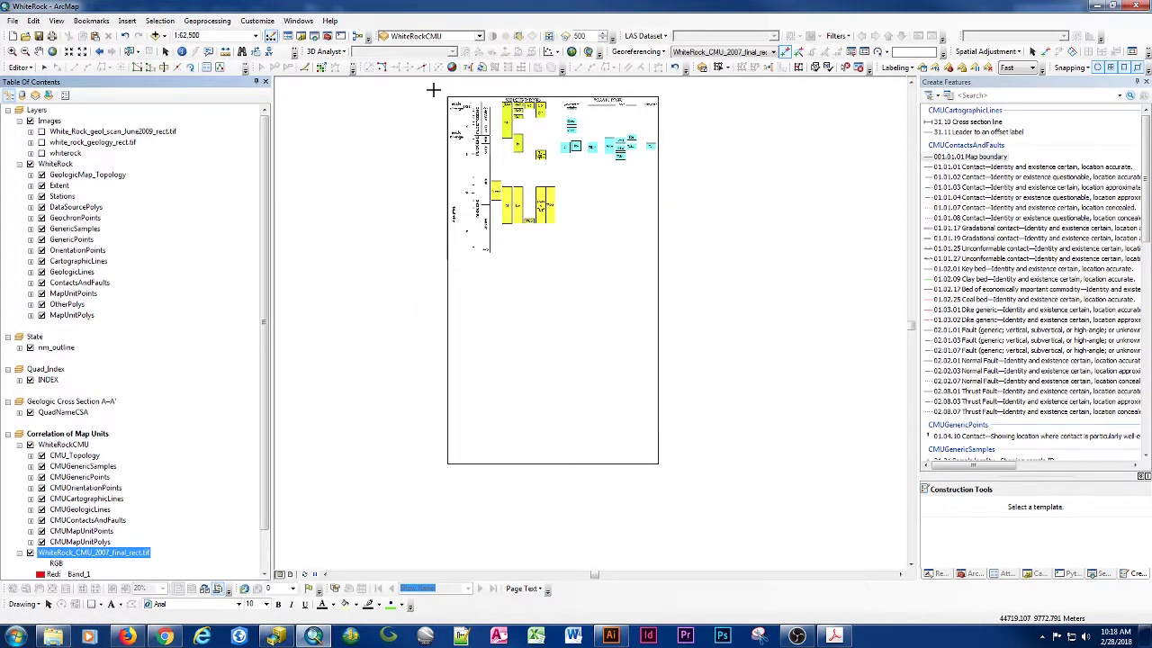
pyautogui.moveTo(433, 90); pyautogui.dragTo(687, 288)
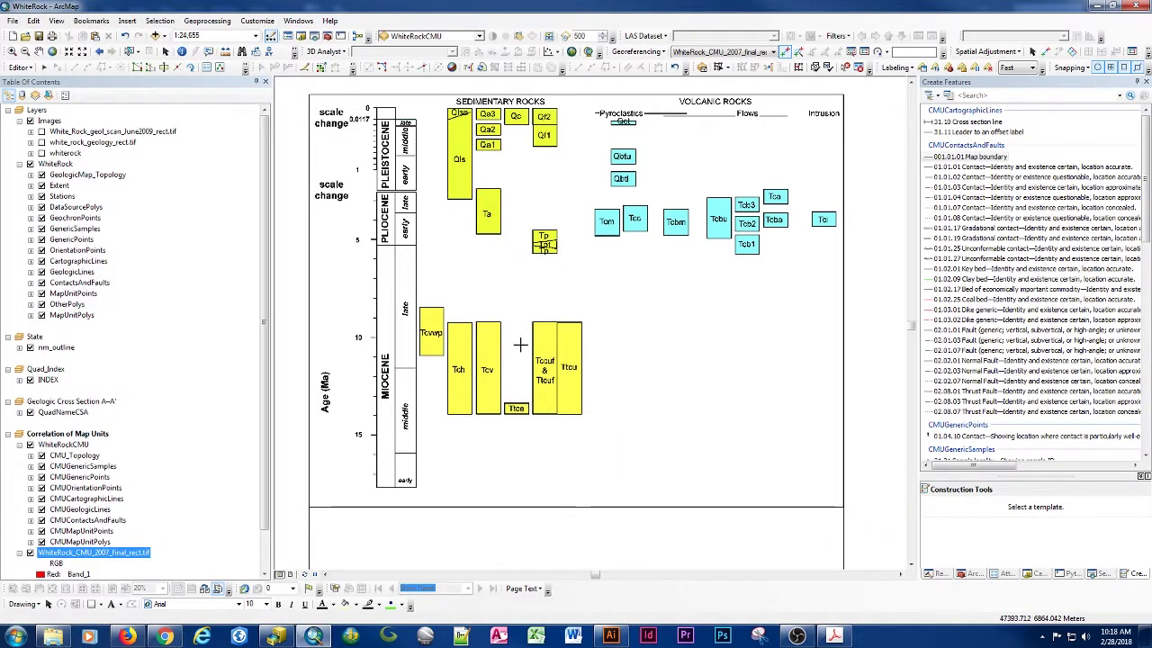
# Step: Shorten the map boundary rectangle by moving its lower edge up to just below the chart image
pyautogui.click(43, 68)
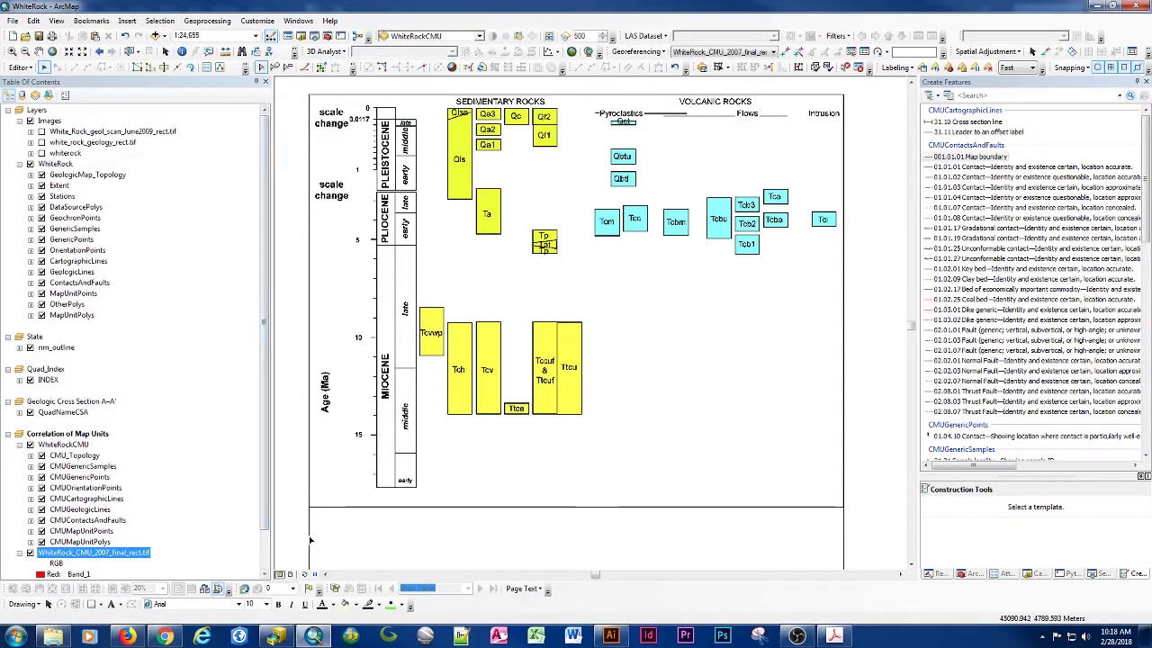
pyautogui.scroll(5, 561, 319)
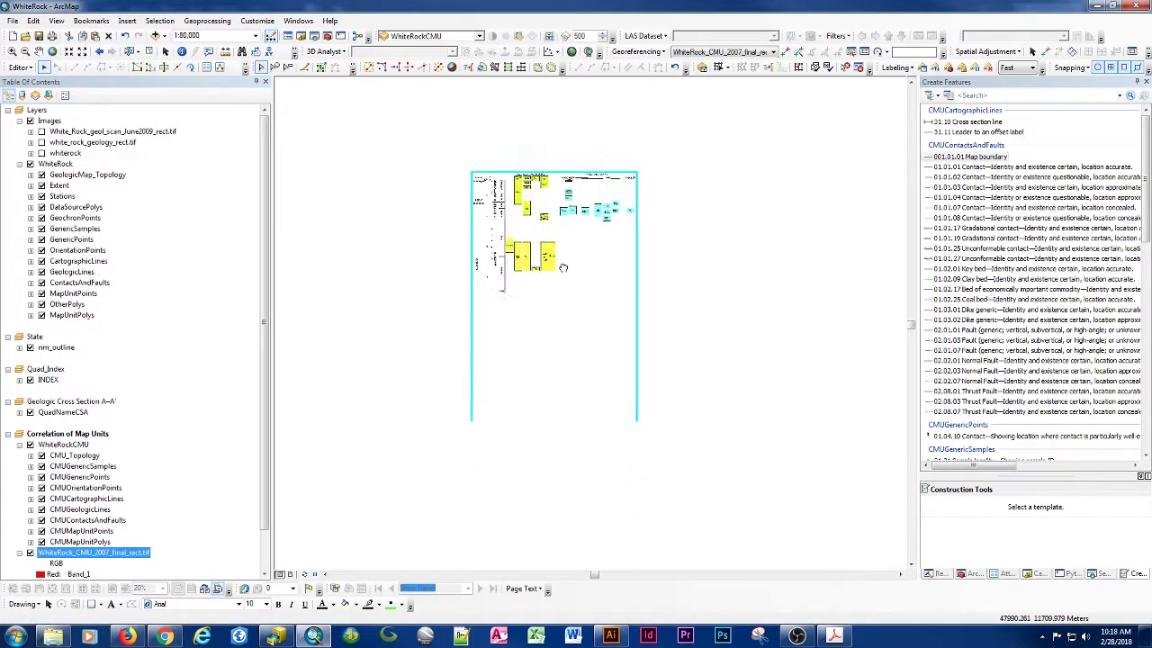
pyautogui.doubleClick(552, 413)
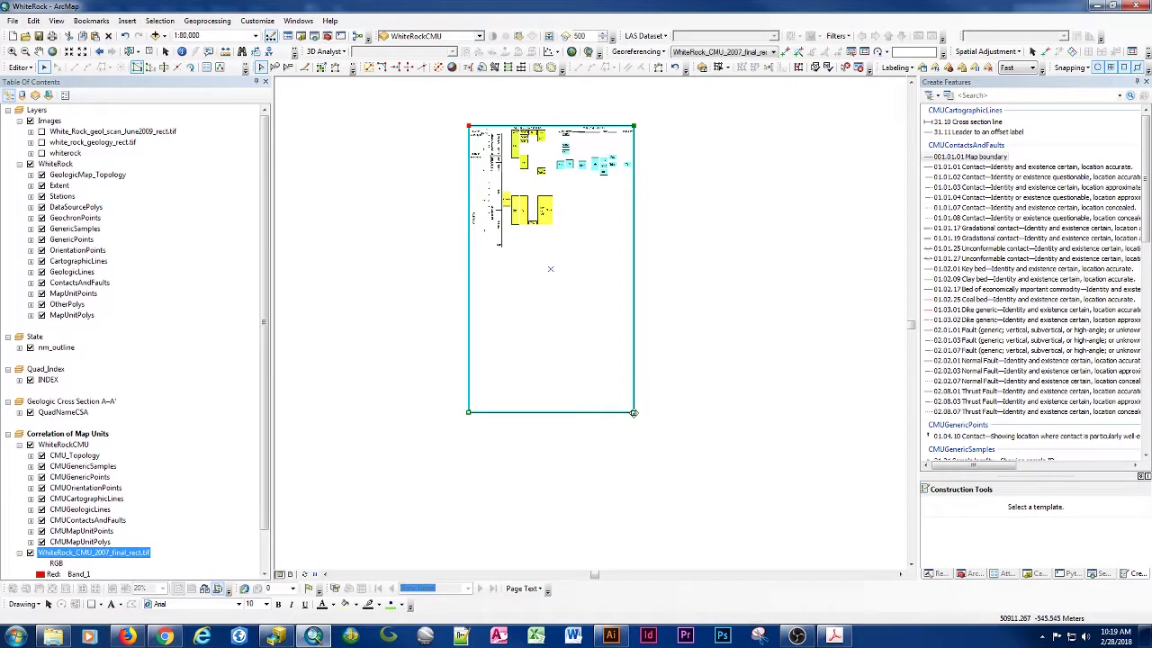
pyautogui.moveTo(633, 413); pyautogui.dragTo(633, 260)
# Step: Align the map boundary rectangle's lower edge with the bottom frame line of the chart image and save the edits
pyautogui.press('z')
pyautogui.moveTo(442, 107); pyautogui.dragTo(677, 302)
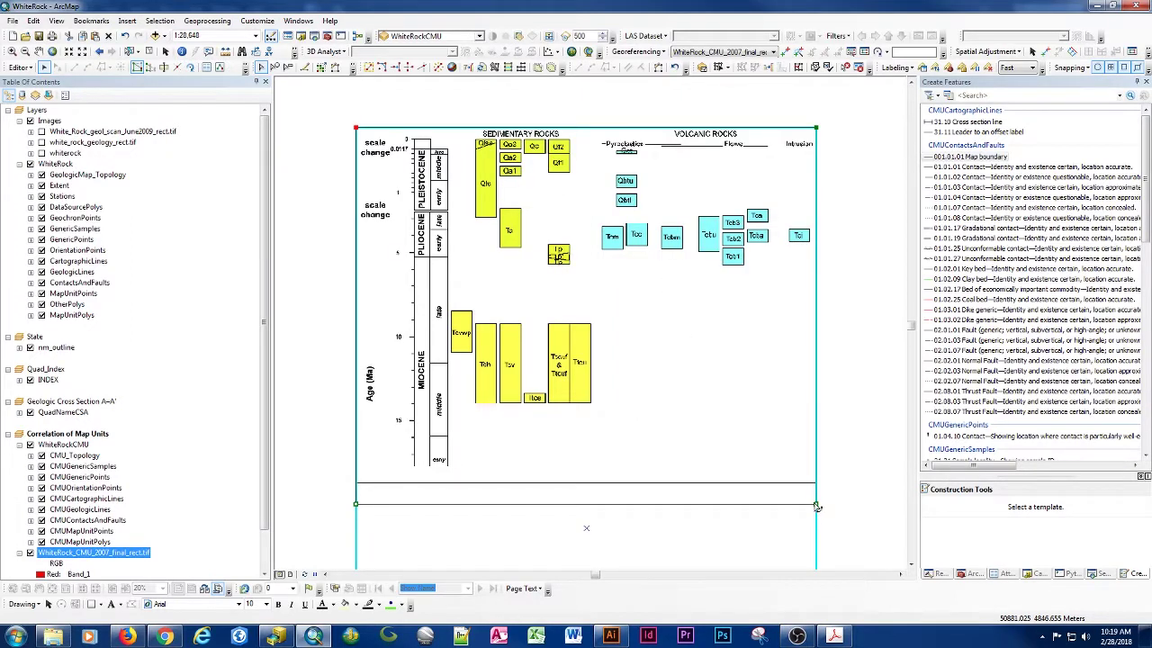
pyautogui.moveTo(816, 505); pyautogui.dragTo(816, 482)
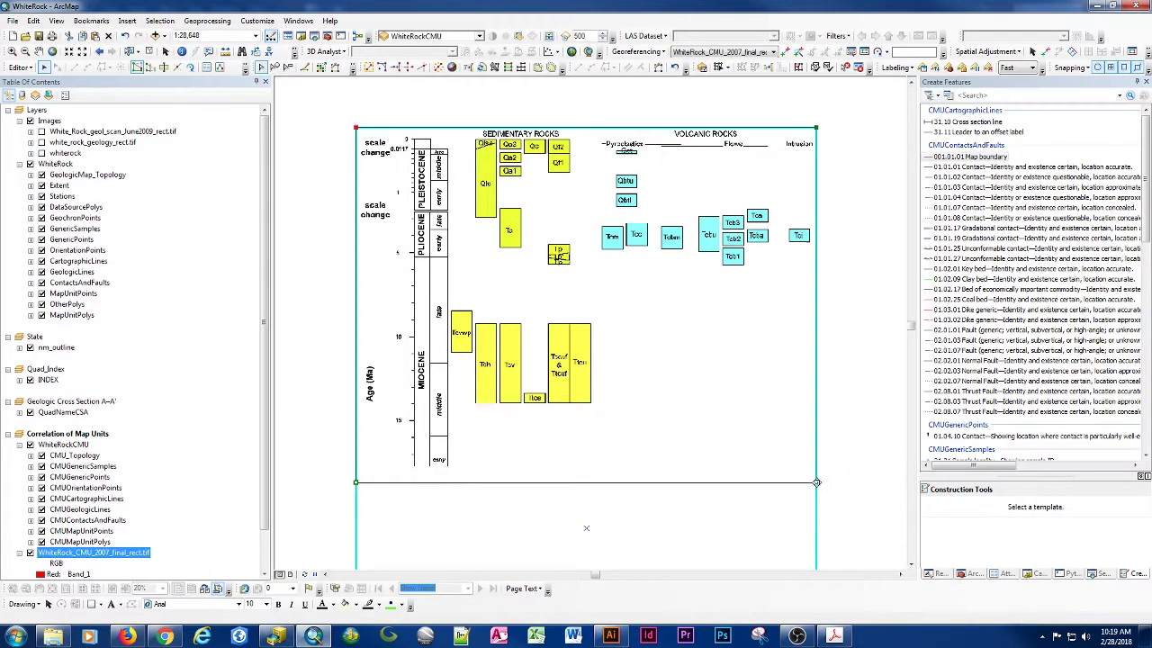
pyautogui.click(846, 467)
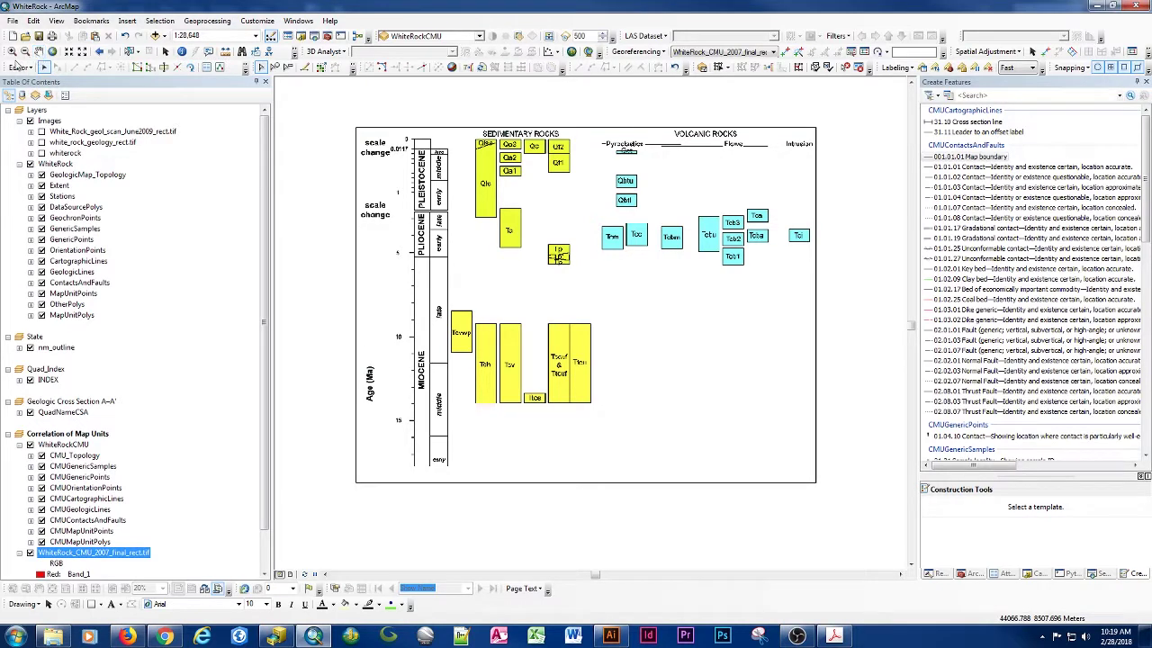
pyautogui.click(20, 68)
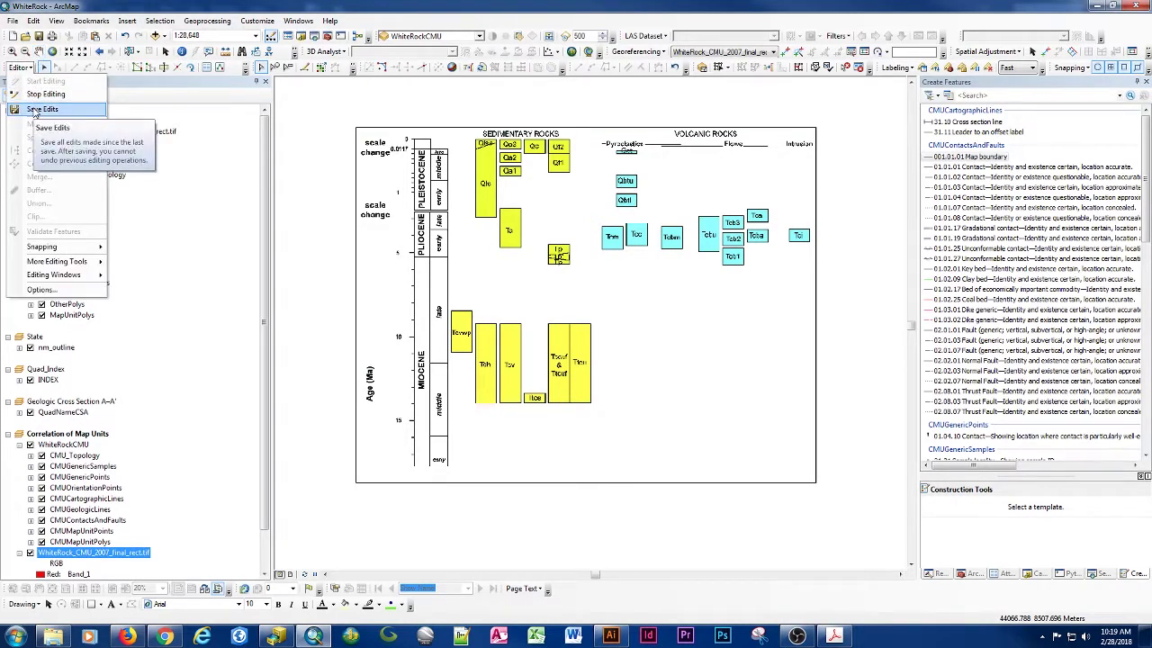
pyautogui.click(35, 111)
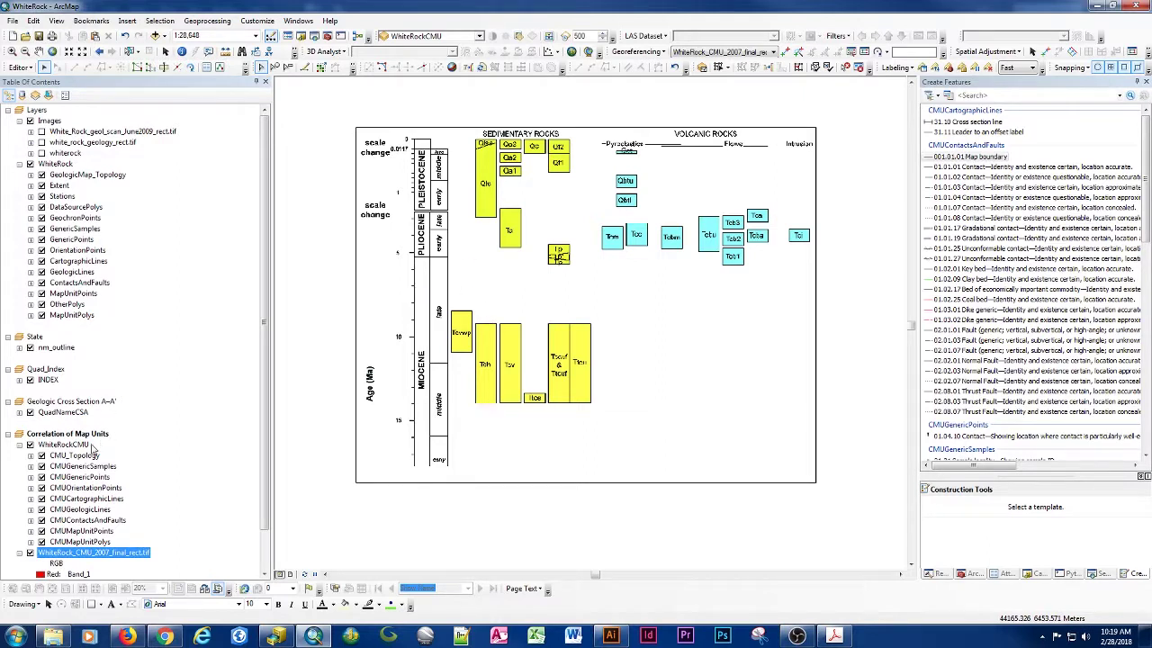
# Step: Set the Correlation of Map Units data frame's scale to 1:24,000 in data view and again in layout view
pyautogui.click(229, 38)
pyautogui.write('24,000')
pyautogui.press('Return')
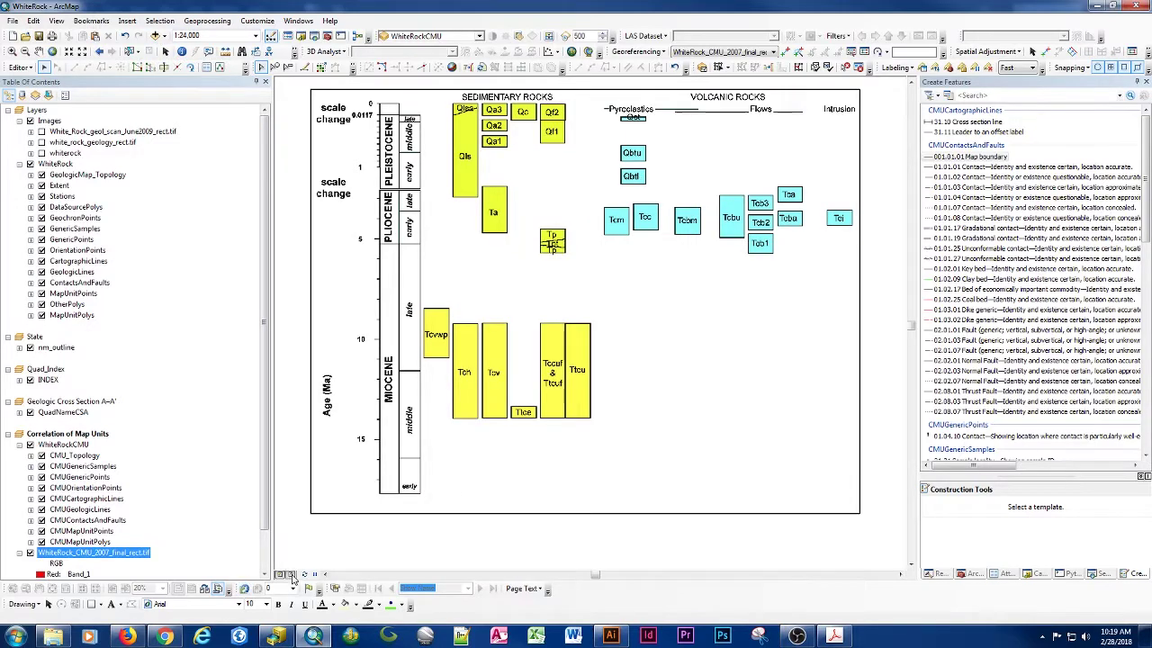
pyautogui.click(292, 576)
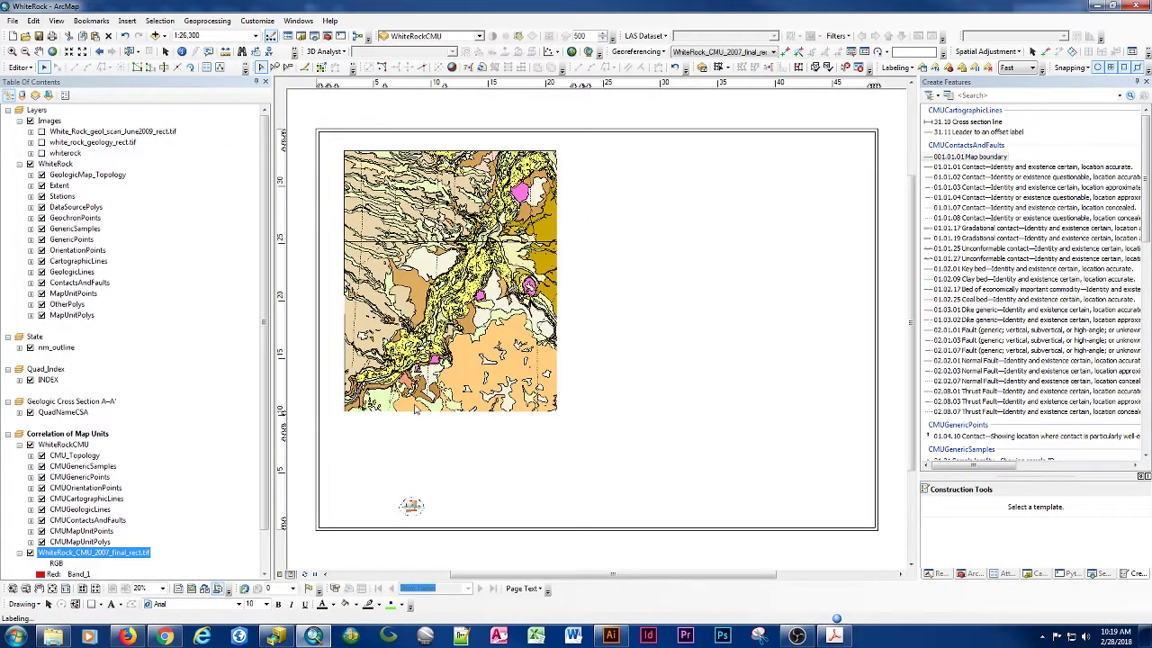
pyautogui.click(630, 209)
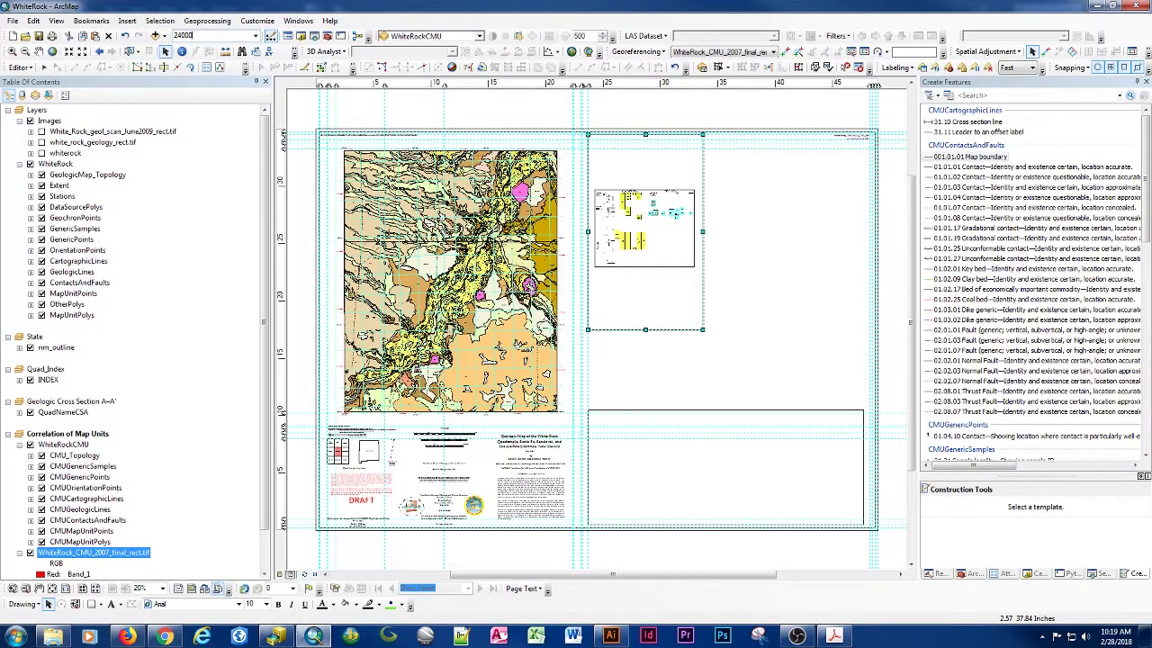
pyautogui.write('24000')
pyautogui.press('Return')
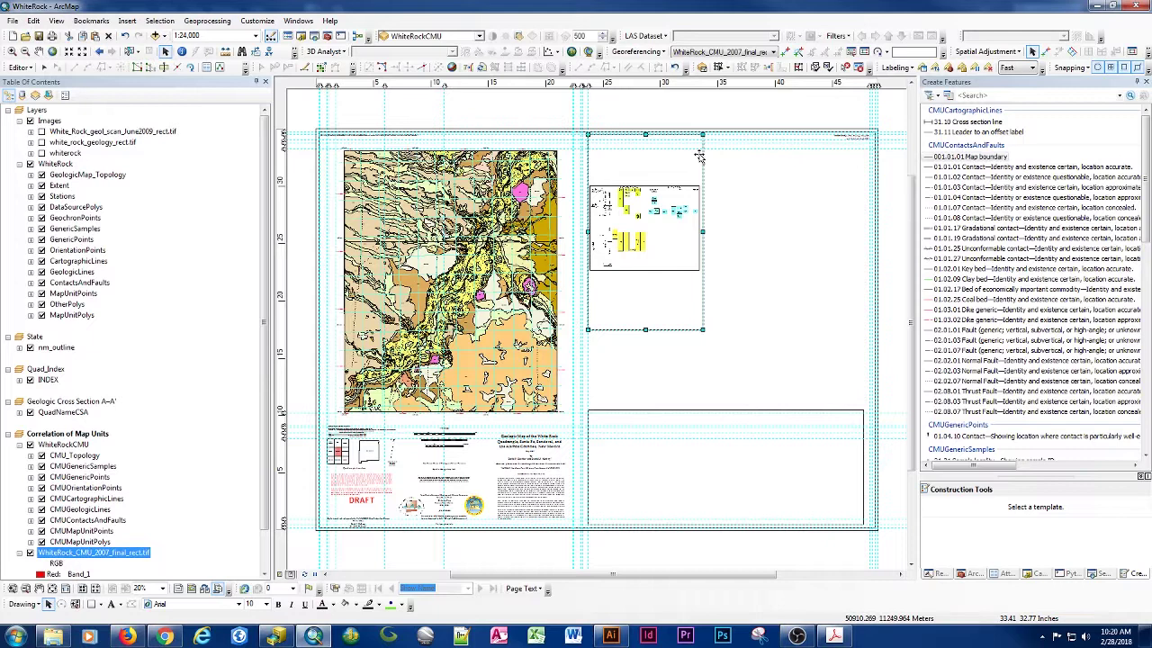
# Step: In data view, start a 01.01.01 Contact line in CMUContactsAndFaults at the time-scale column's upper-left corner, at age 0
pyautogui.click(280, 573)
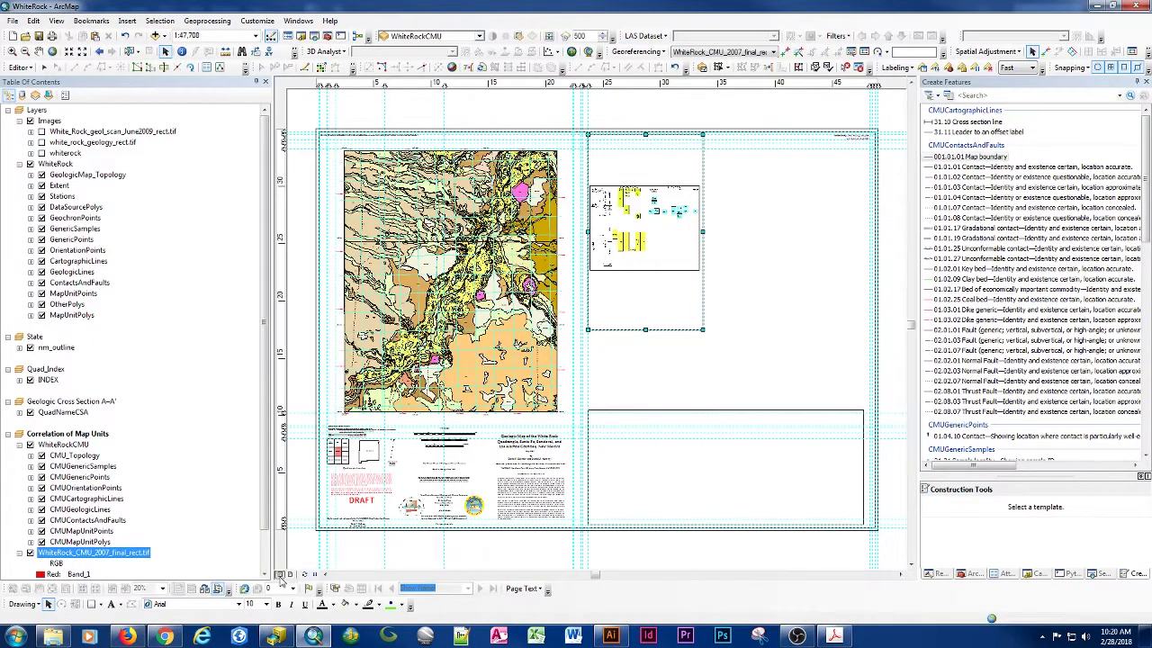
pyautogui.moveTo(428, 176); pyautogui.dragTo(578, 423)
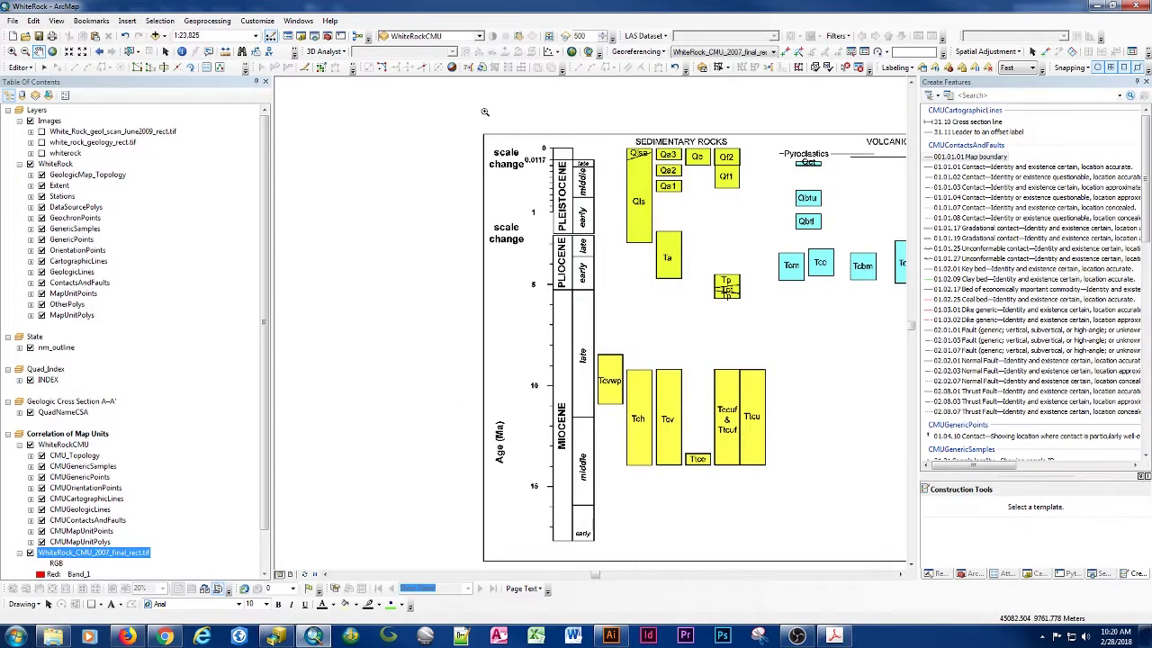
pyautogui.moveTo(468, 122); pyautogui.dragTo(666, 257)
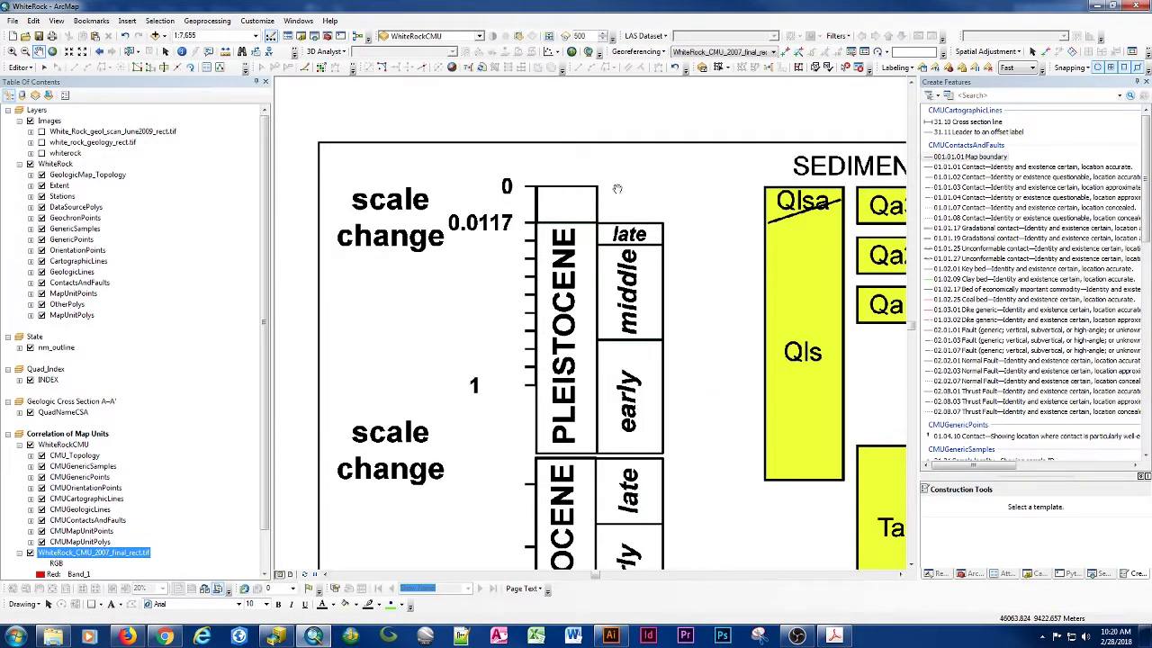
pyautogui.click(957, 167)
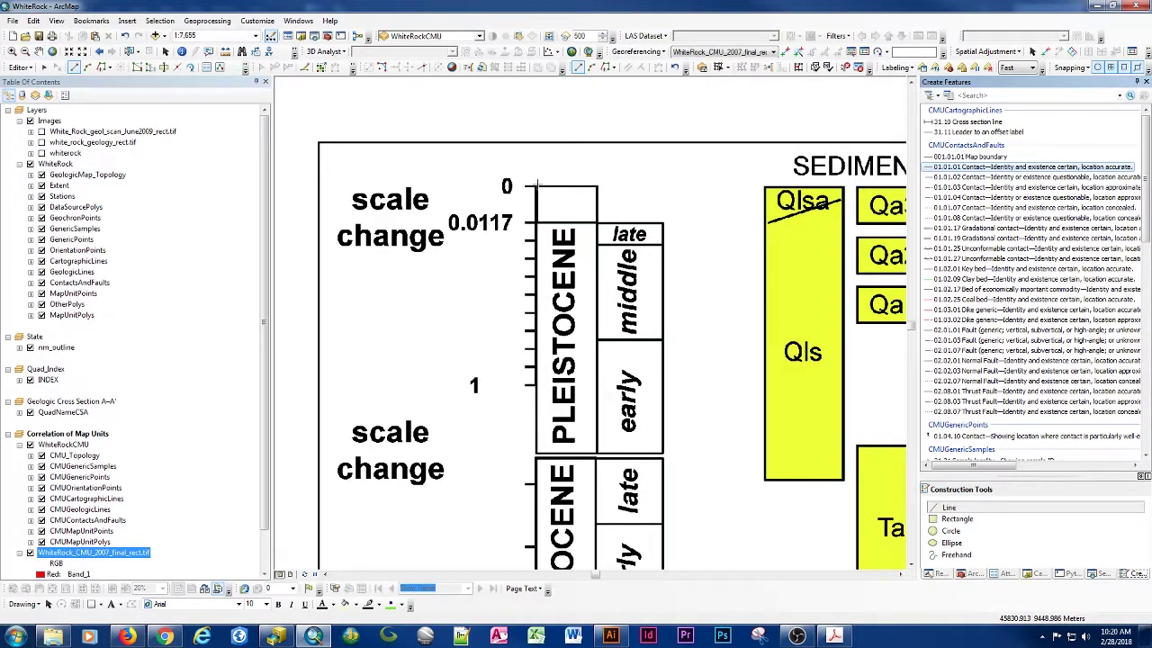
pyautogui.scroll(-5, 550, 214)
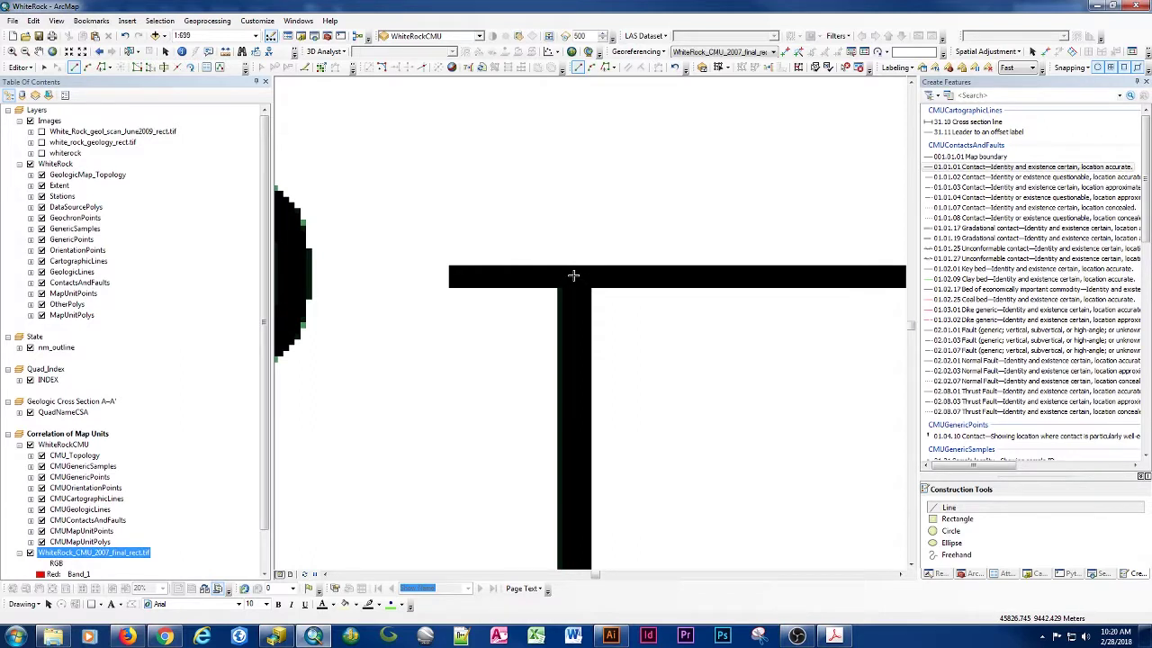
pyautogui.click(573, 275)
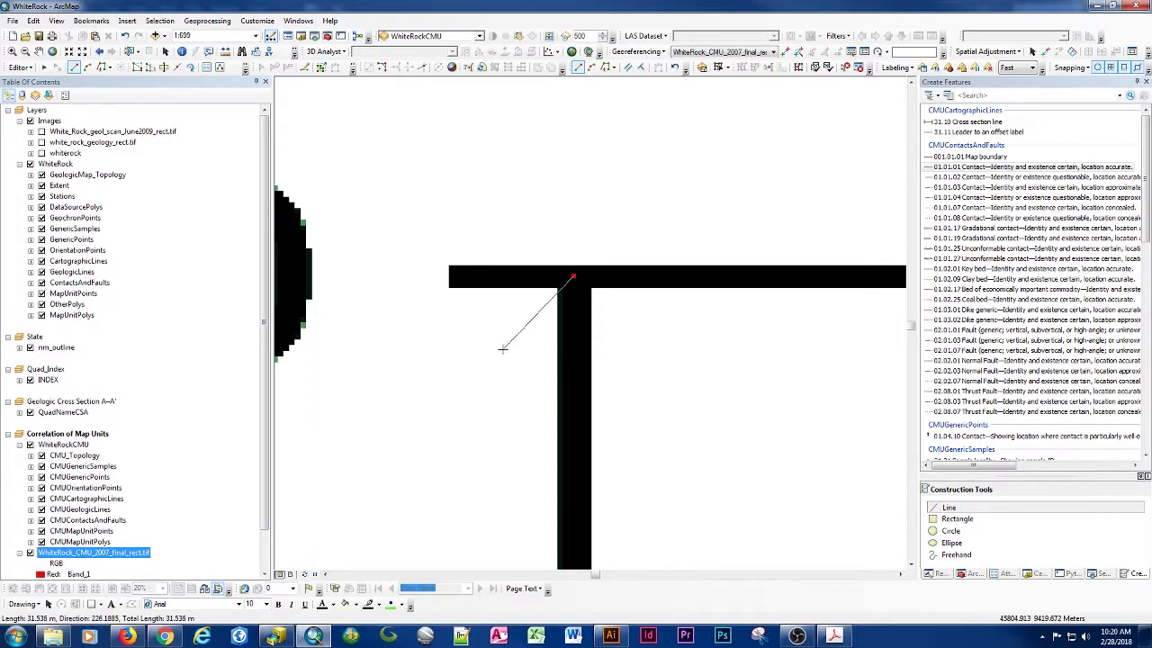
# Step: Add a vertex at the lower-left corner of the Miocene column using Delta X 0 and Delta Y -4127.382
pyautogui.scroll(4, 545, 144)
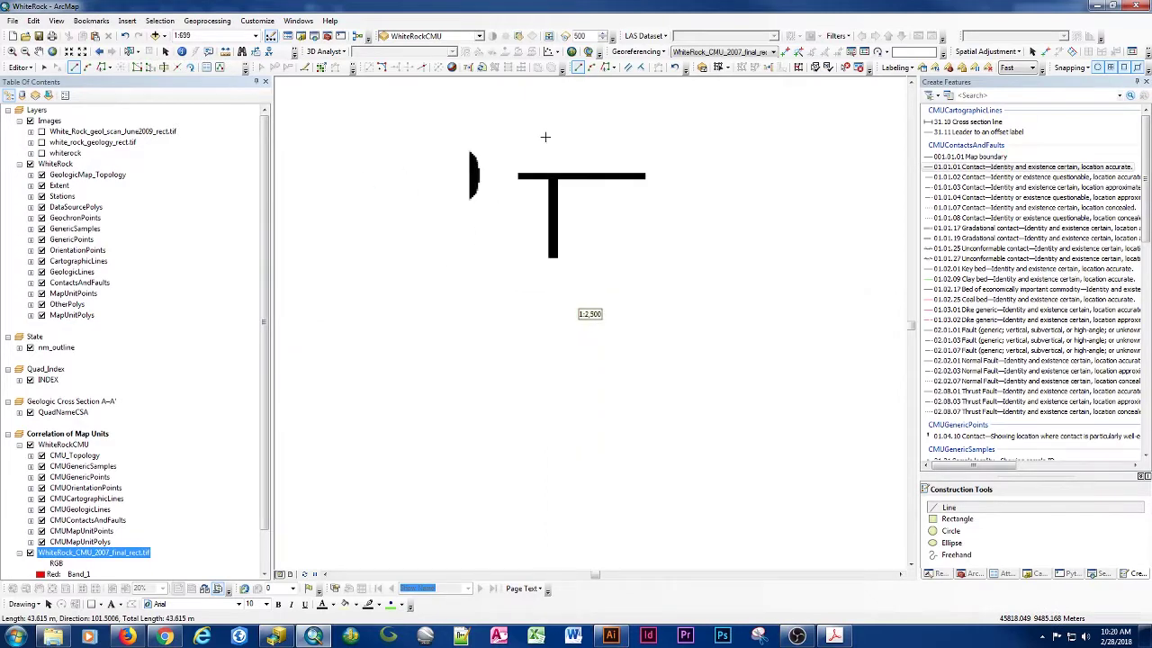
pyautogui.scroll(2, 544, 137)
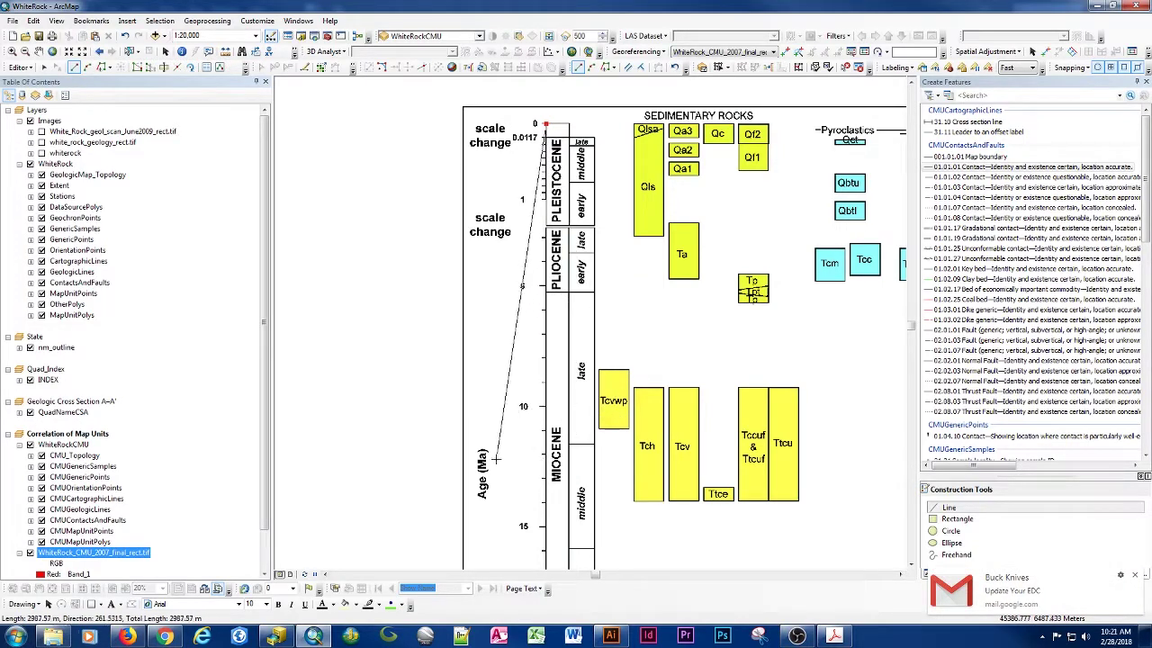
pyautogui.scroll(-3, 546, 117)
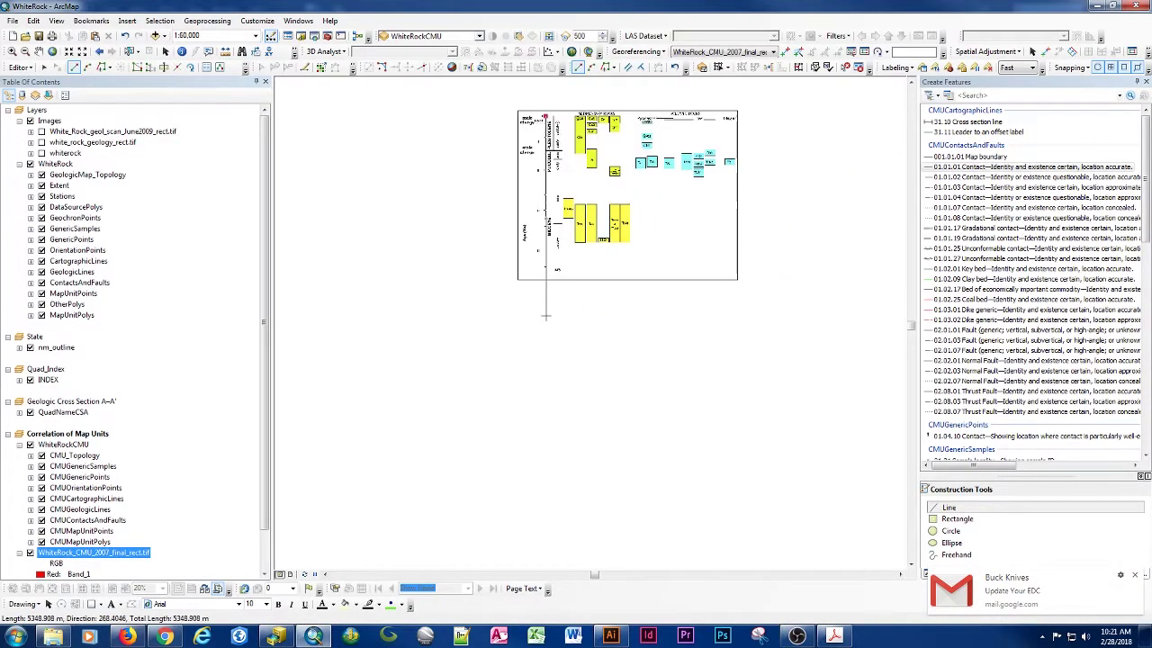
pyautogui.scroll(4, 546, 317)
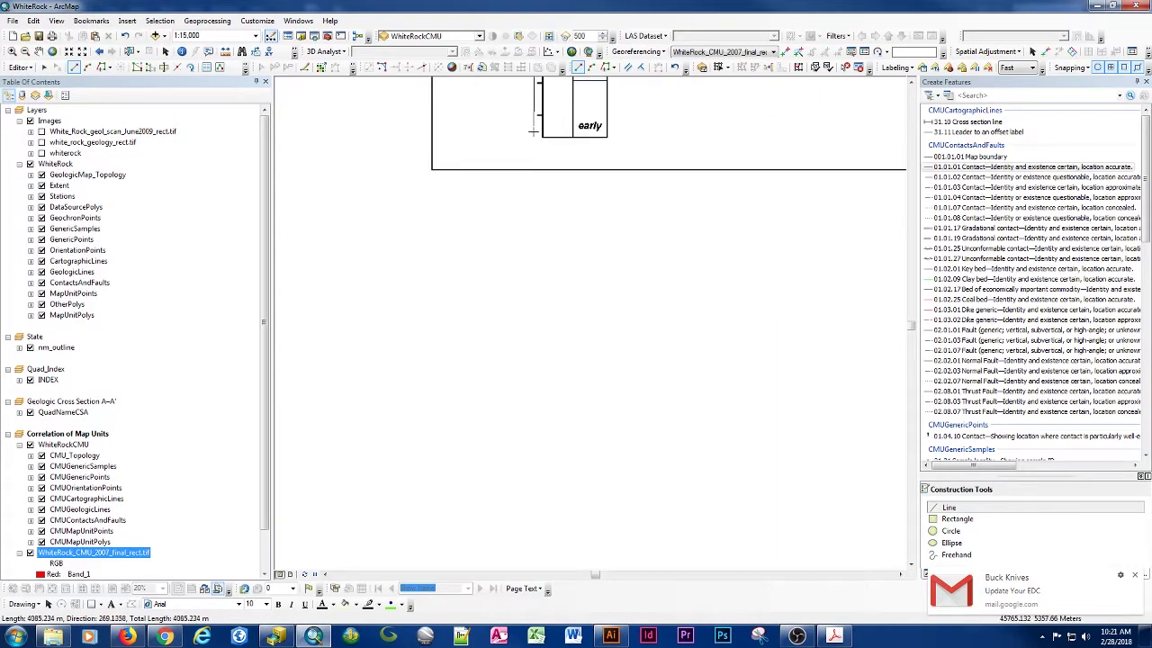
pyautogui.scroll(9, 551, 144)
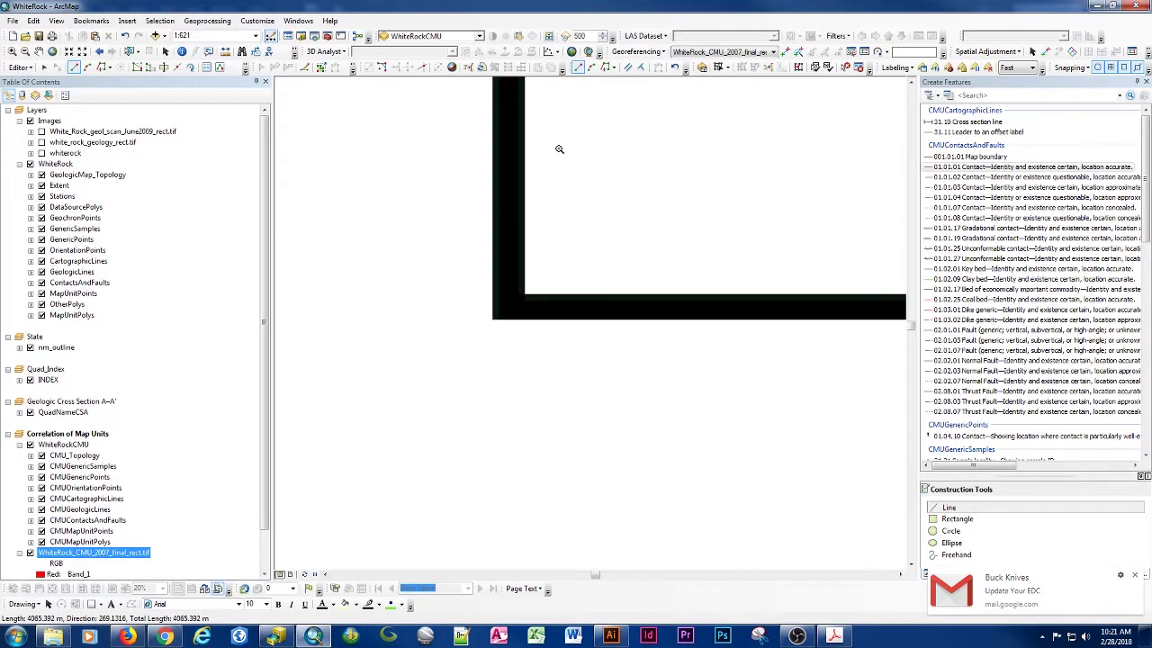
pyautogui.rightClick(508, 305)
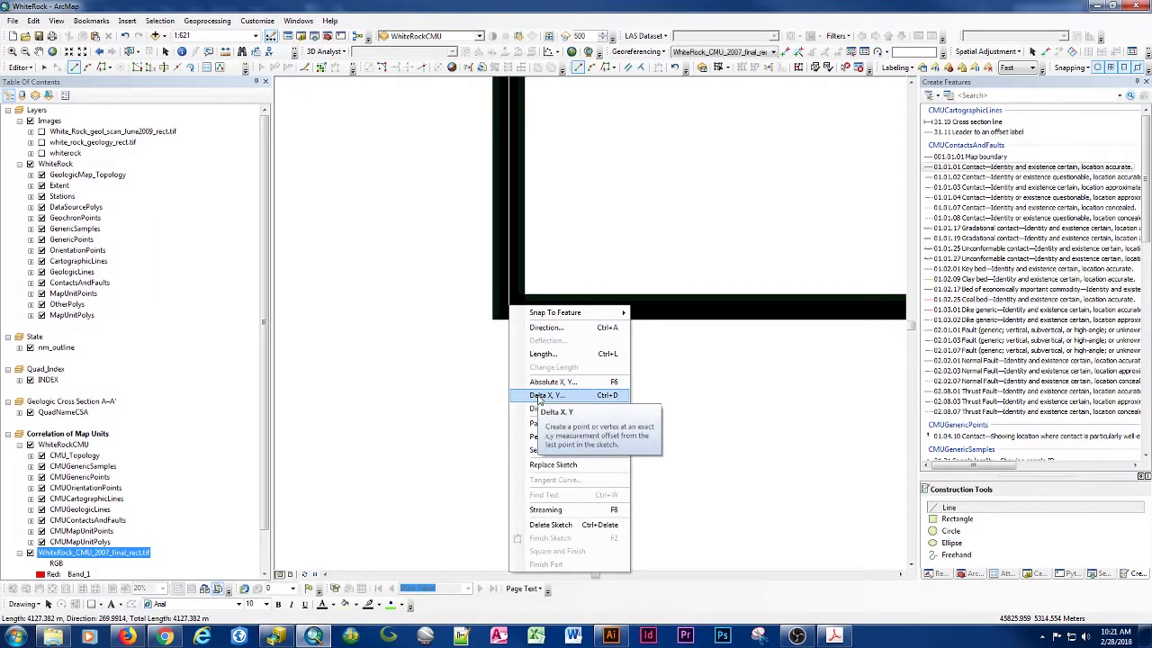
pyautogui.click(546, 396)
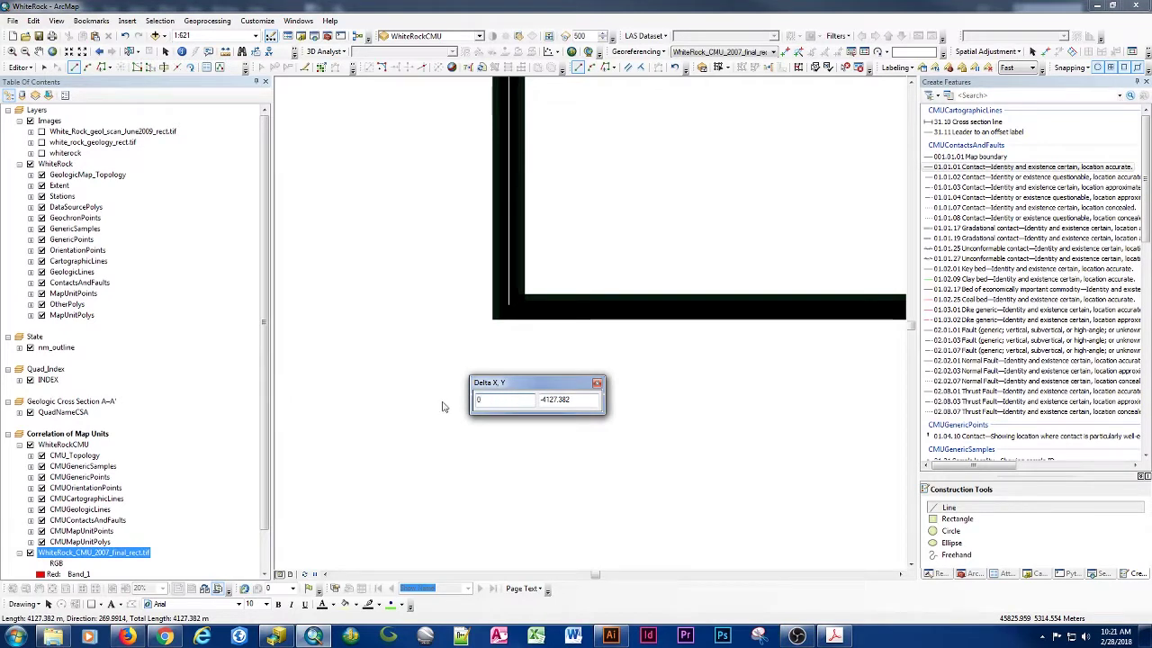
pyautogui.press('Tab')
pyautogui.press('Return')
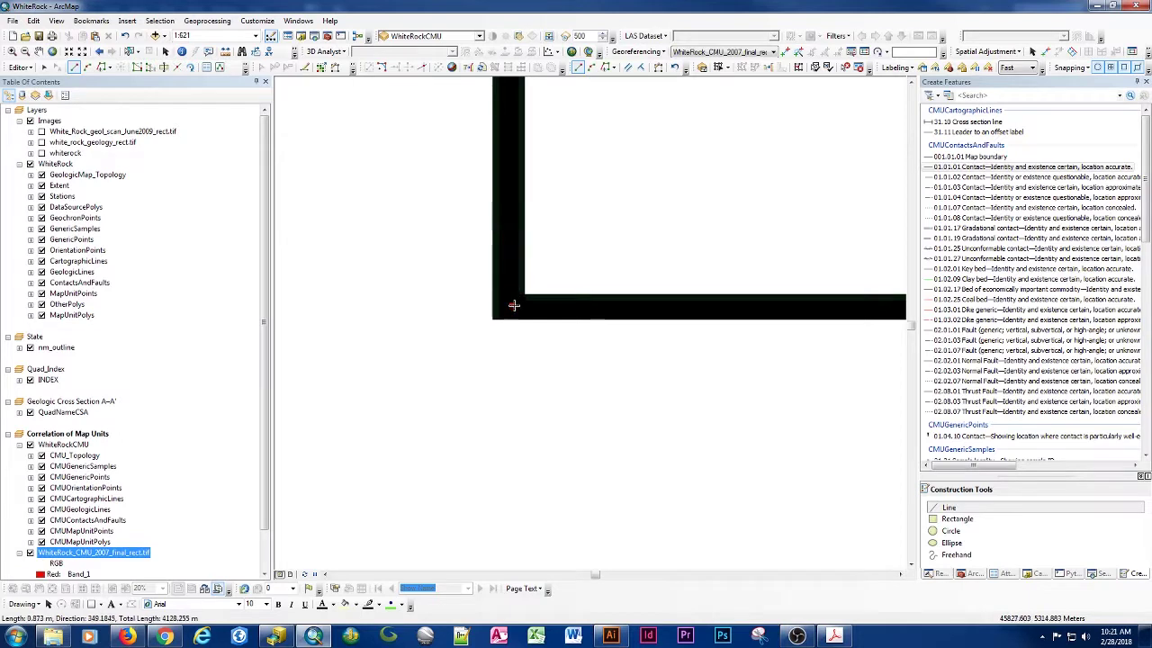
# Step: Add a vertex at the lower-right corner of the early Miocene box using Delta X 427.315 and Delta Y 0
pyautogui.scroll(5, 387, 328)
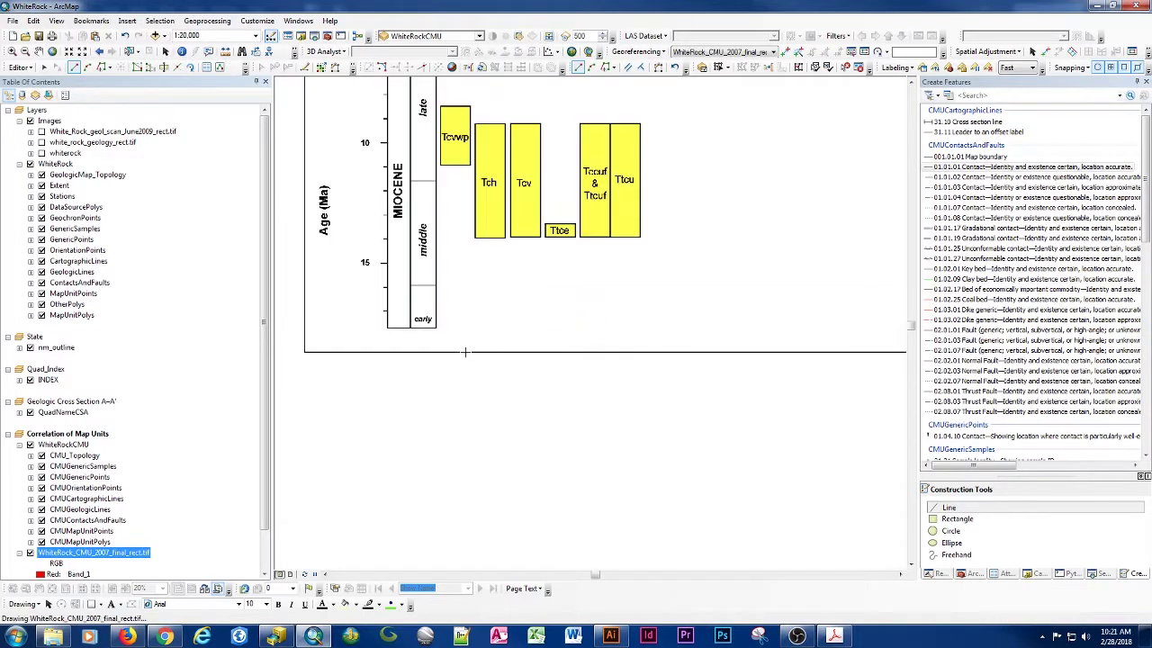
pyautogui.moveTo(438, 327); pyautogui.dragTo(438, 329)
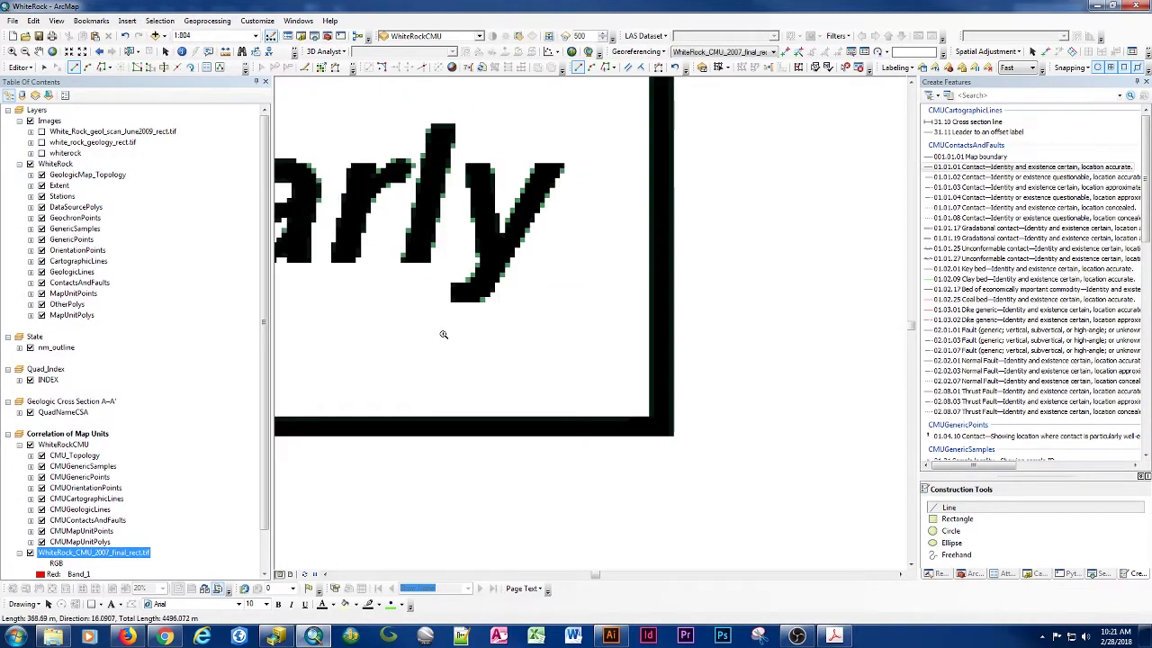
pyautogui.scroll(-3, 667, 361)
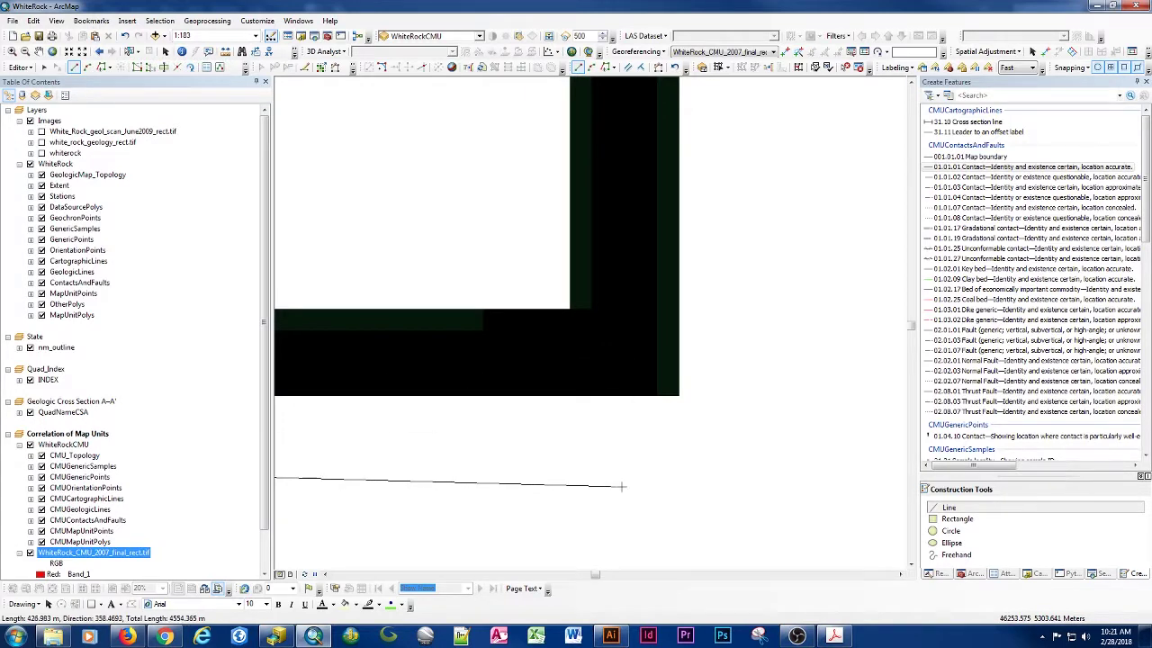
pyautogui.rightClick(627, 344)
pyautogui.click(660, 433)
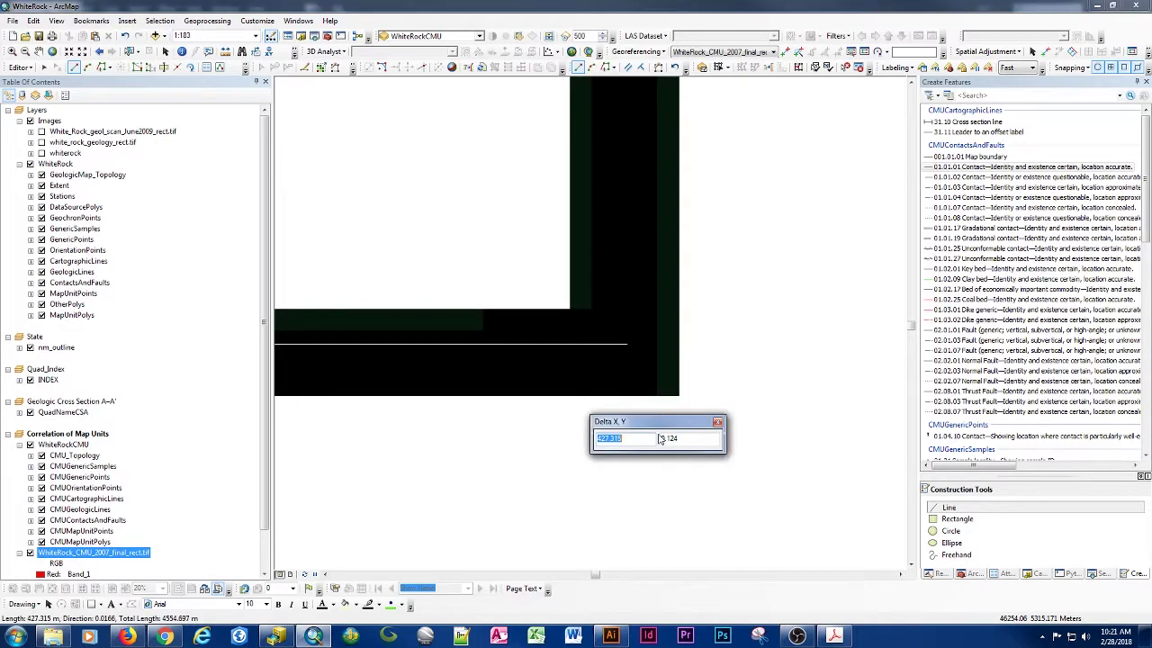
pyautogui.press('Tab')
pyautogui.write('0')
pyautogui.press('Return')
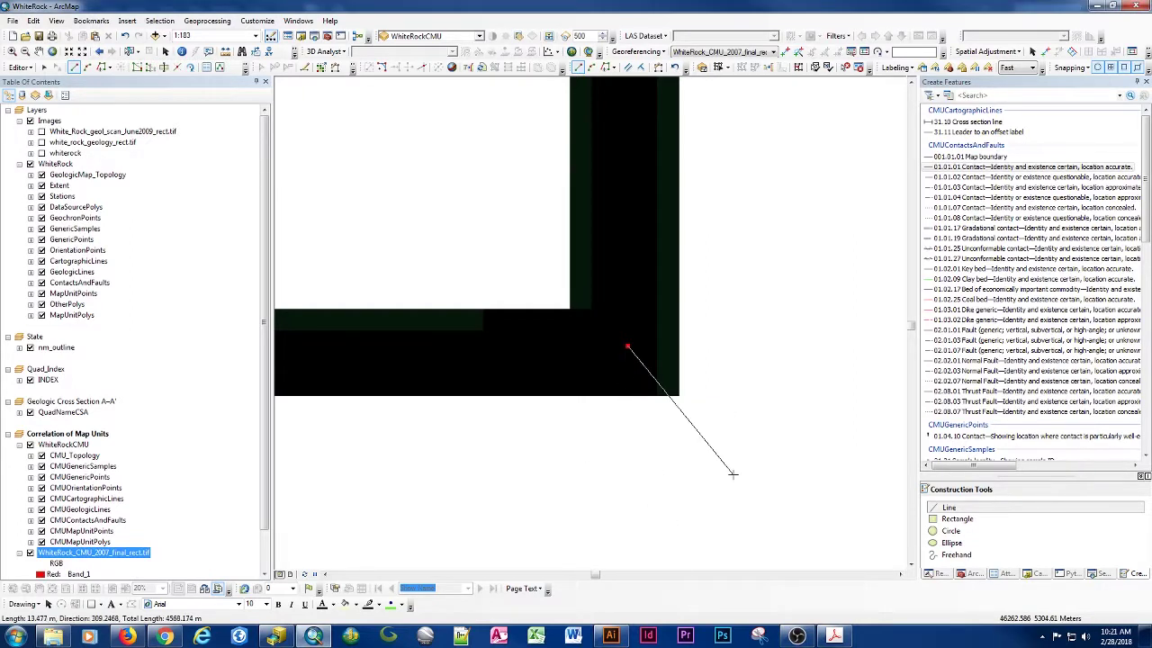
# Step: Add a vertex at the upper-right corner of the late Pleistocene box using Delta X 0 and Delta Y 4002.902
pyautogui.scroll(4, 732, 474)
pyautogui.scroll(5, 693, 505)
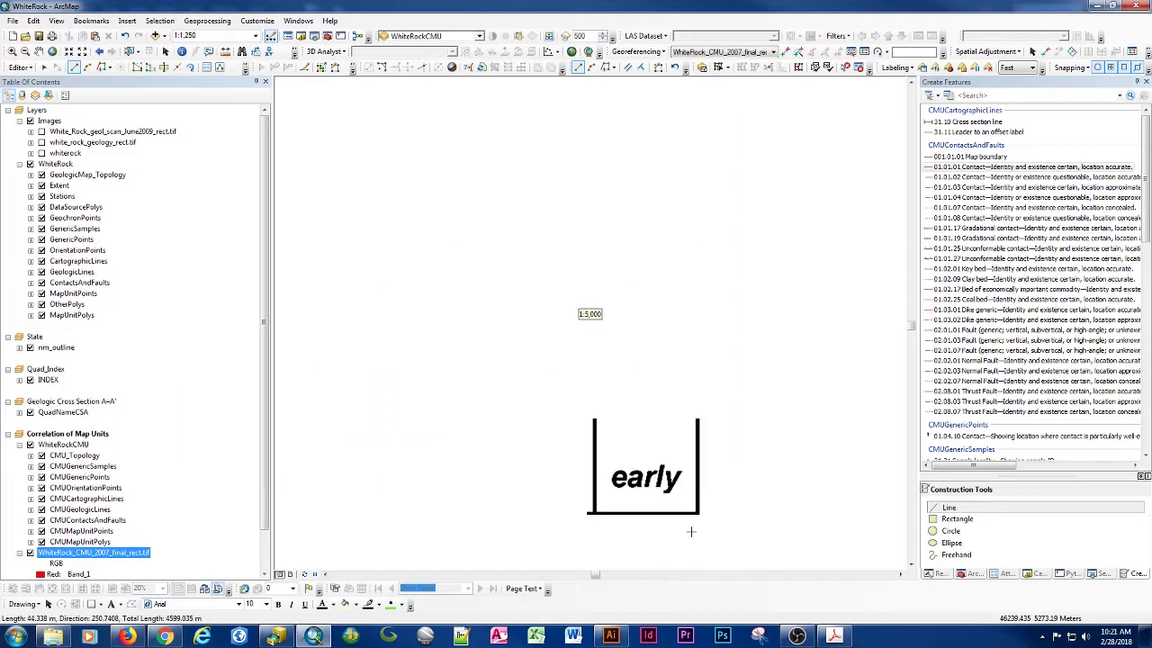
pyautogui.scroll(3, 691, 531)
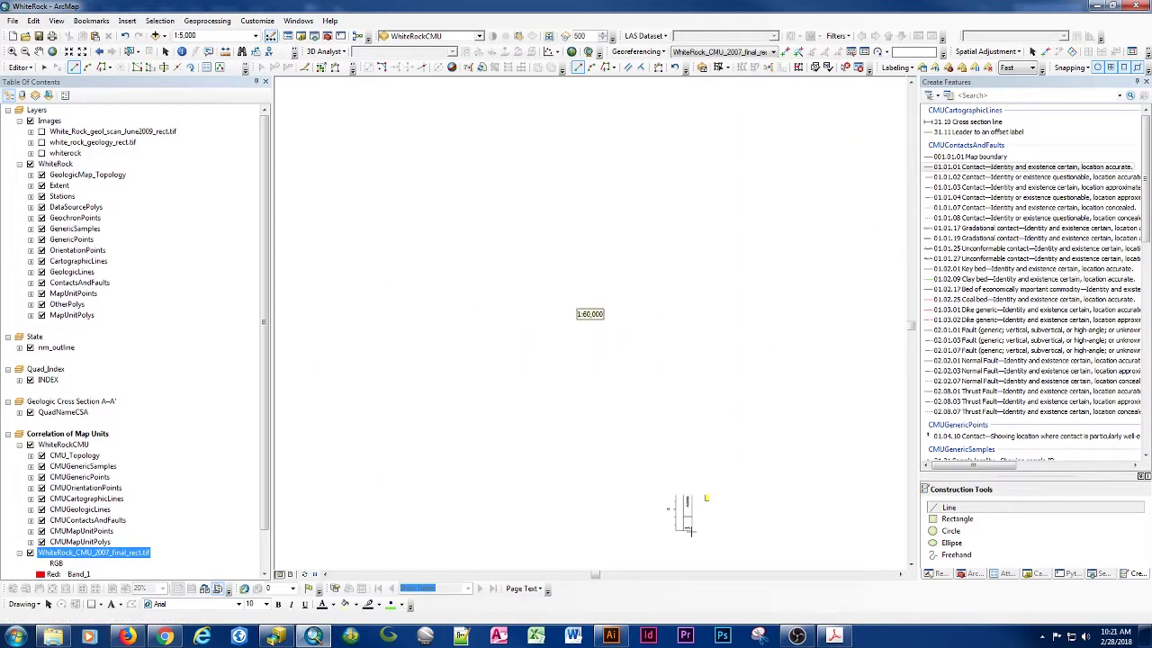
pyautogui.scroll(-3, 689, 530)
pyautogui.scroll(-3, 686, 392)
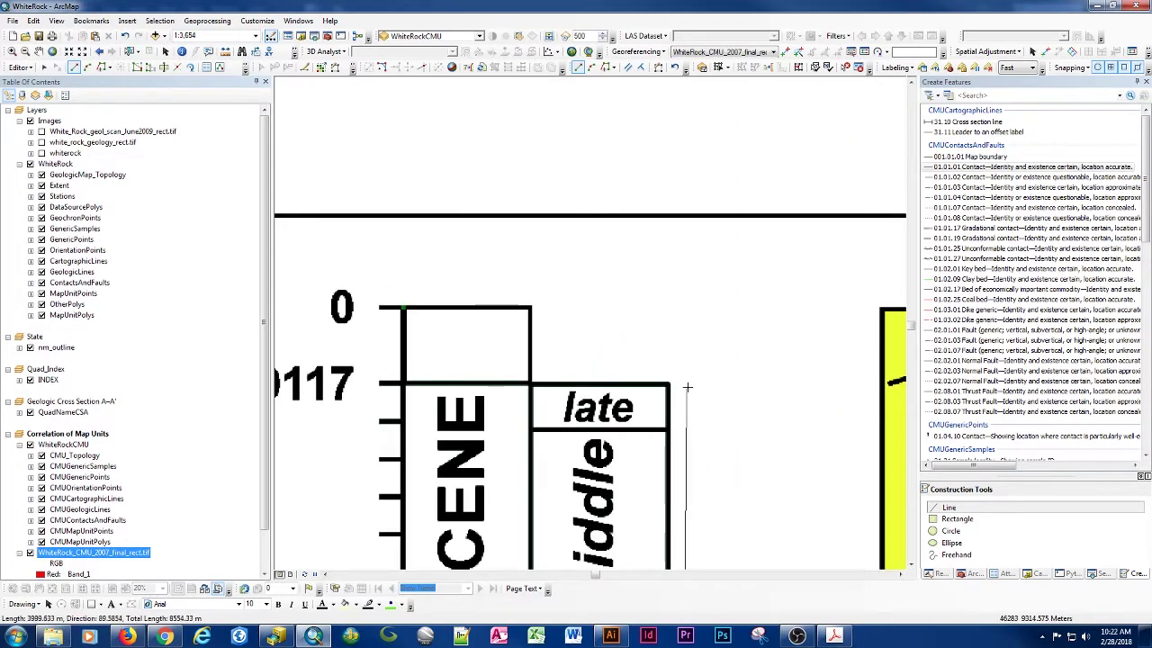
pyautogui.scroll(-2, 671, 371)
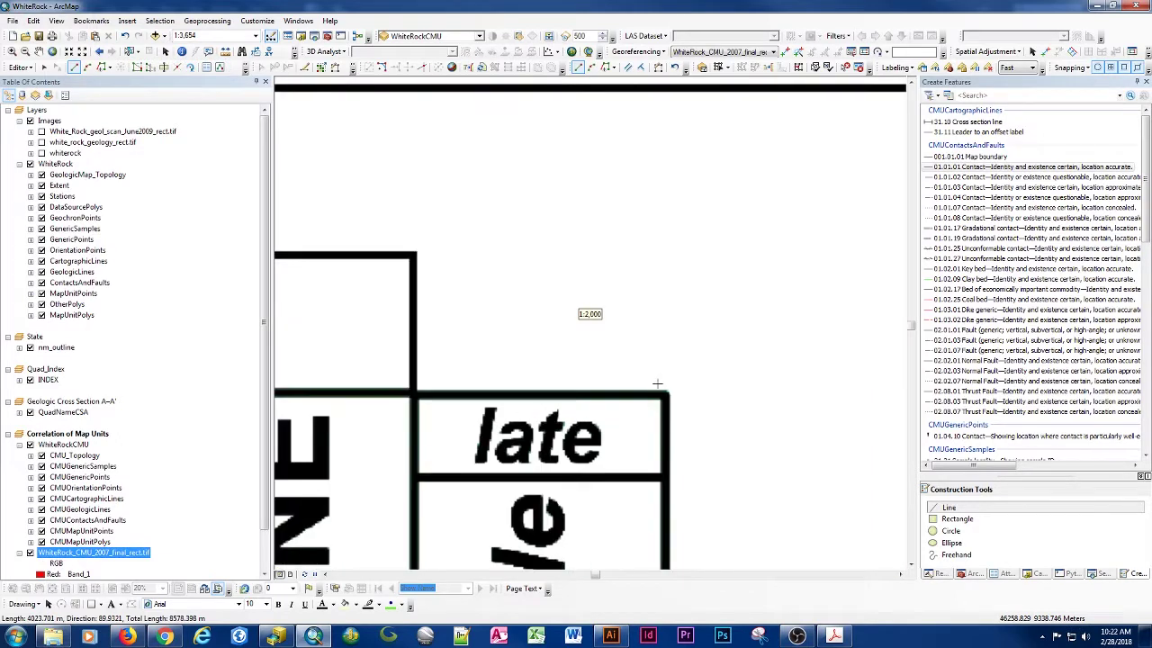
pyautogui.scroll(-3, 664, 391)
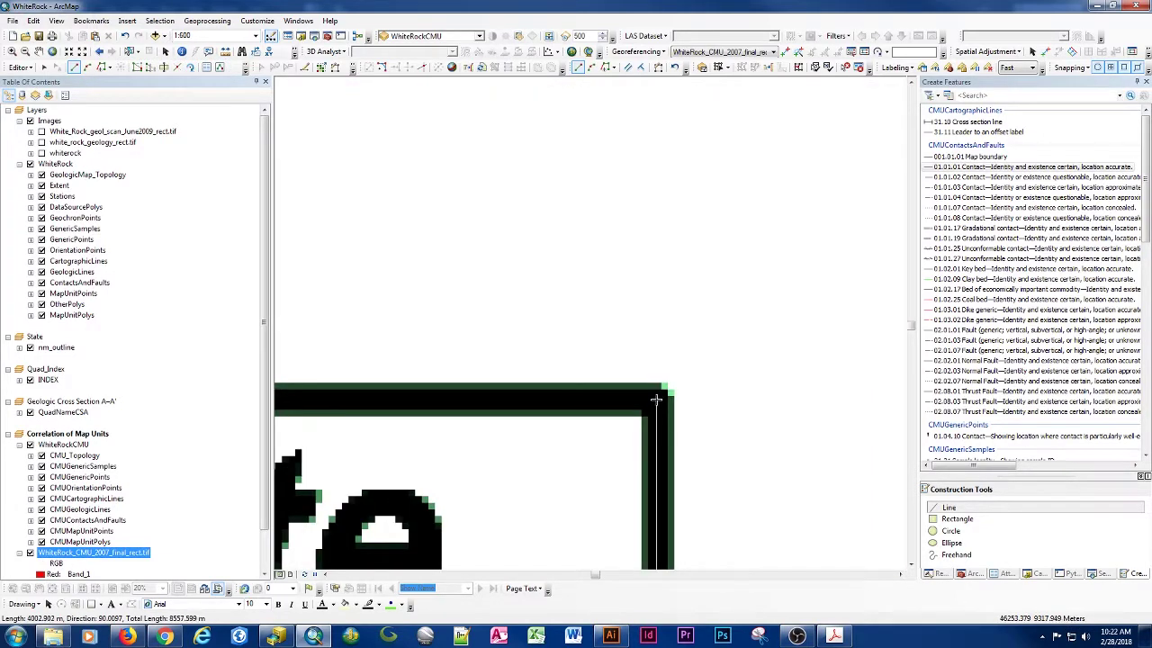
pyautogui.rightClick(657, 399)
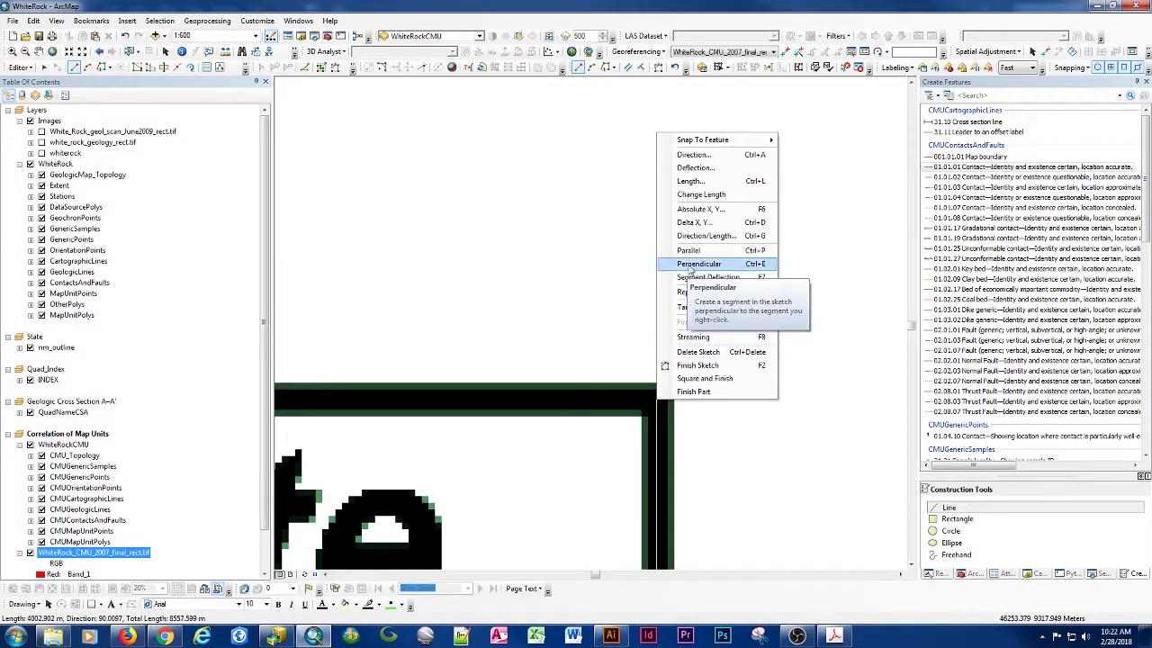
pyautogui.click(694, 223)
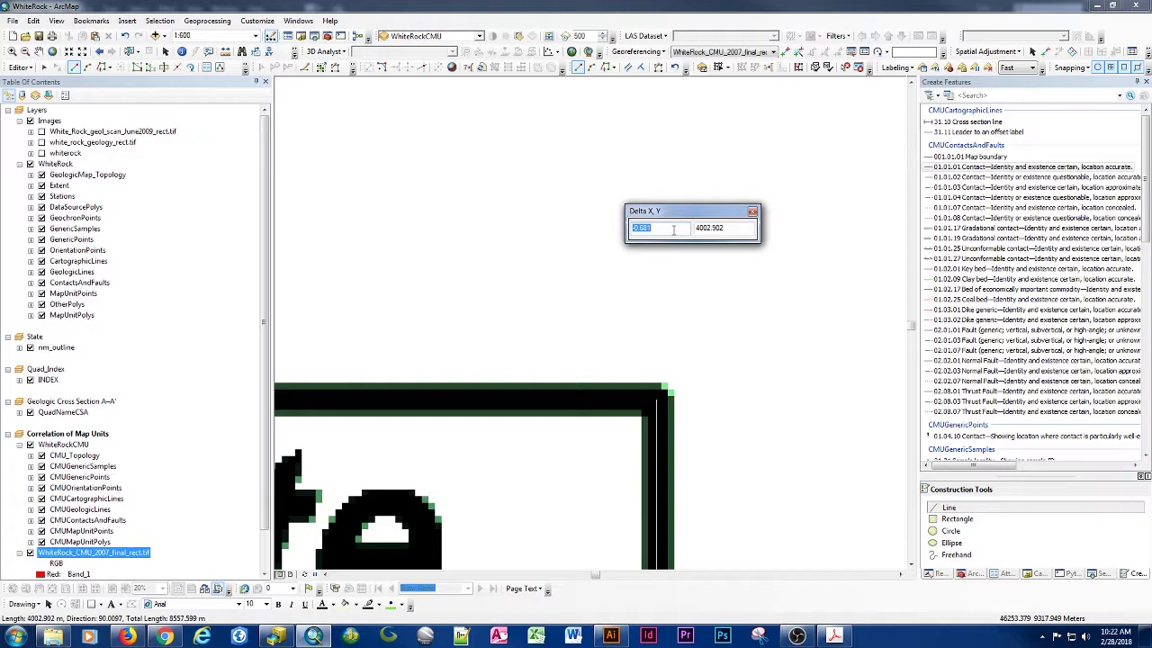
pyautogui.write('0')
pyautogui.press('Tab')
pyautogui.press('Return')
# Step: Add a vertex at the upper-left corner of the late Pleistocene box using Delta X -222.878 and Delta Y 0
pyautogui.scroll(-2, 771, 280)
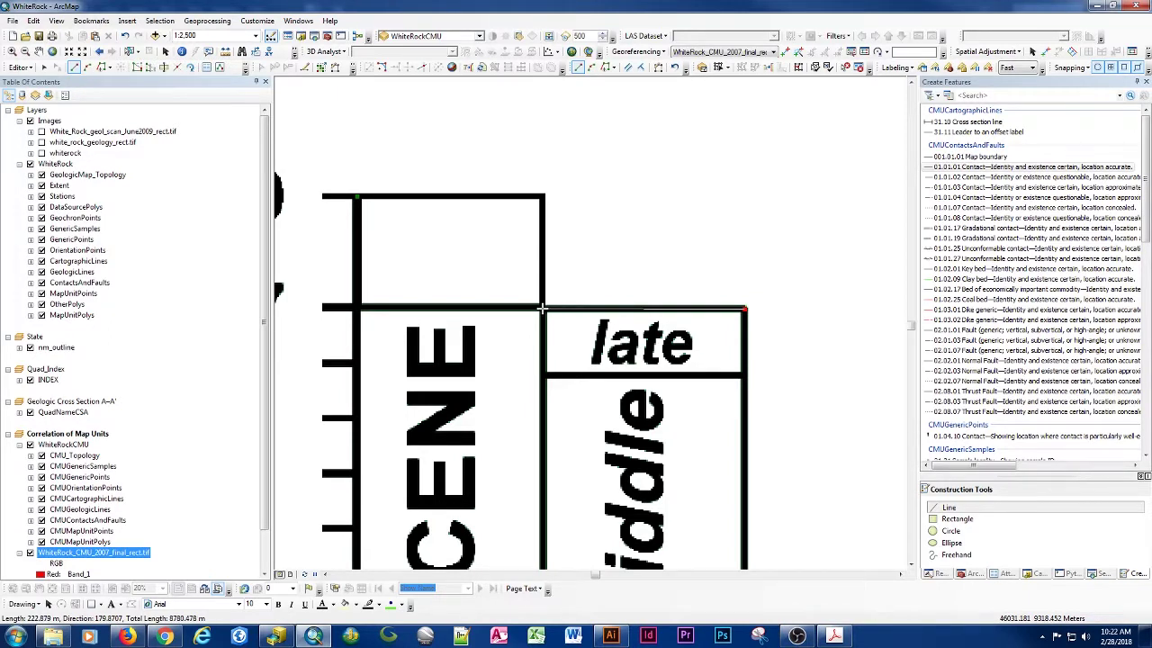
pyautogui.rightClick(542, 309)
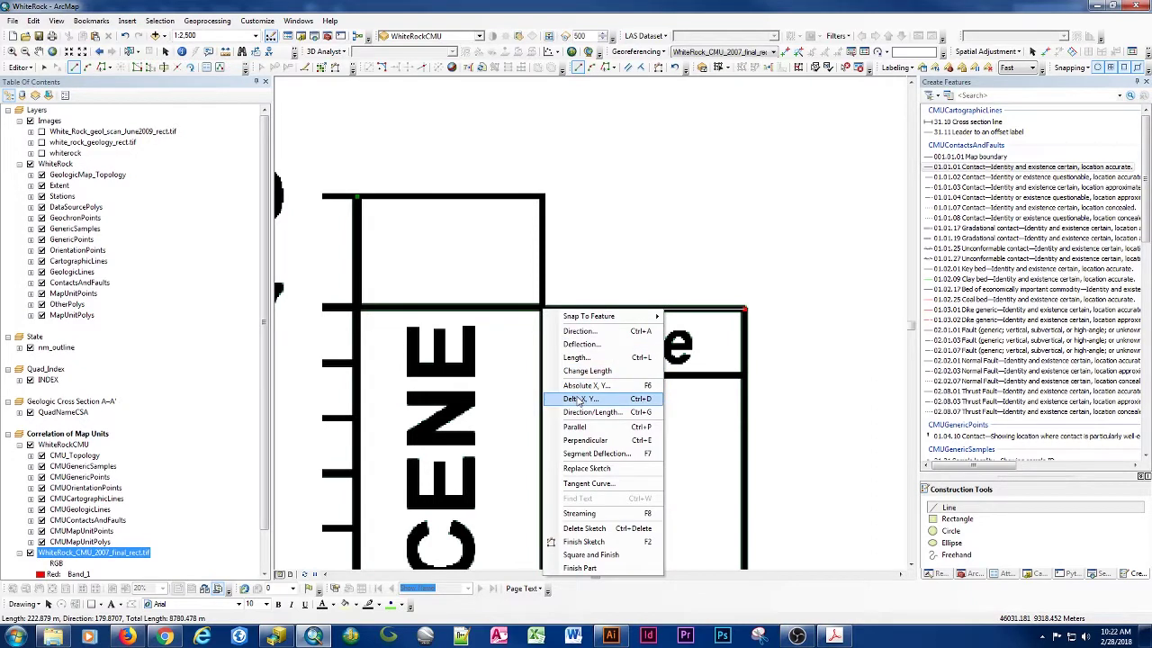
pyautogui.click(580, 399)
pyautogui.doubleClick(598, 402)
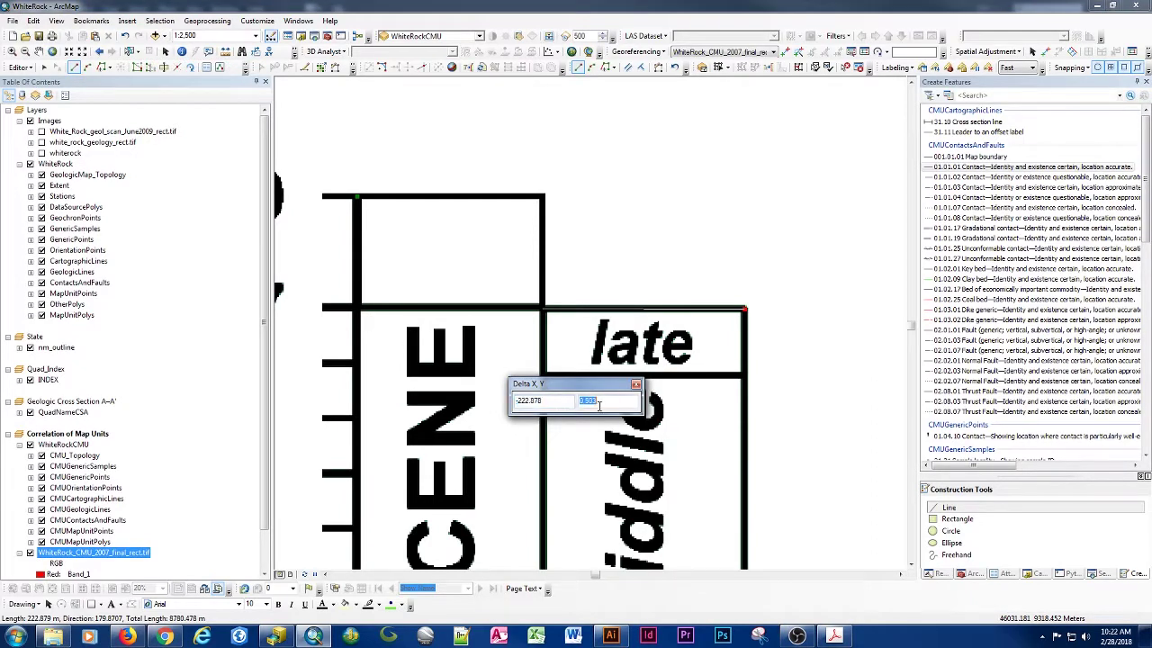
pyautogui.write('0')
pyautogui.press('Return')
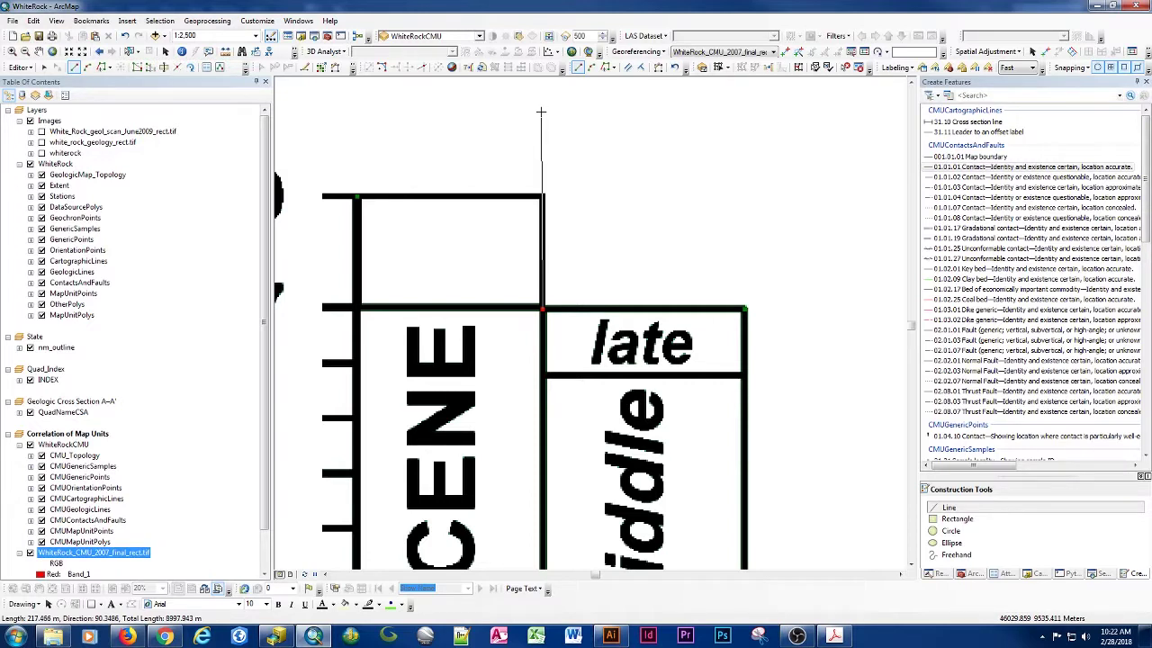
# Step: Extend the line vertically about 217 m past the age 0 edge using Delta X 0, and finish the sketch
pyautogui.hotkey('ctrl', 'd')
pyautogui.write('0')
pyautogui.press('Return')
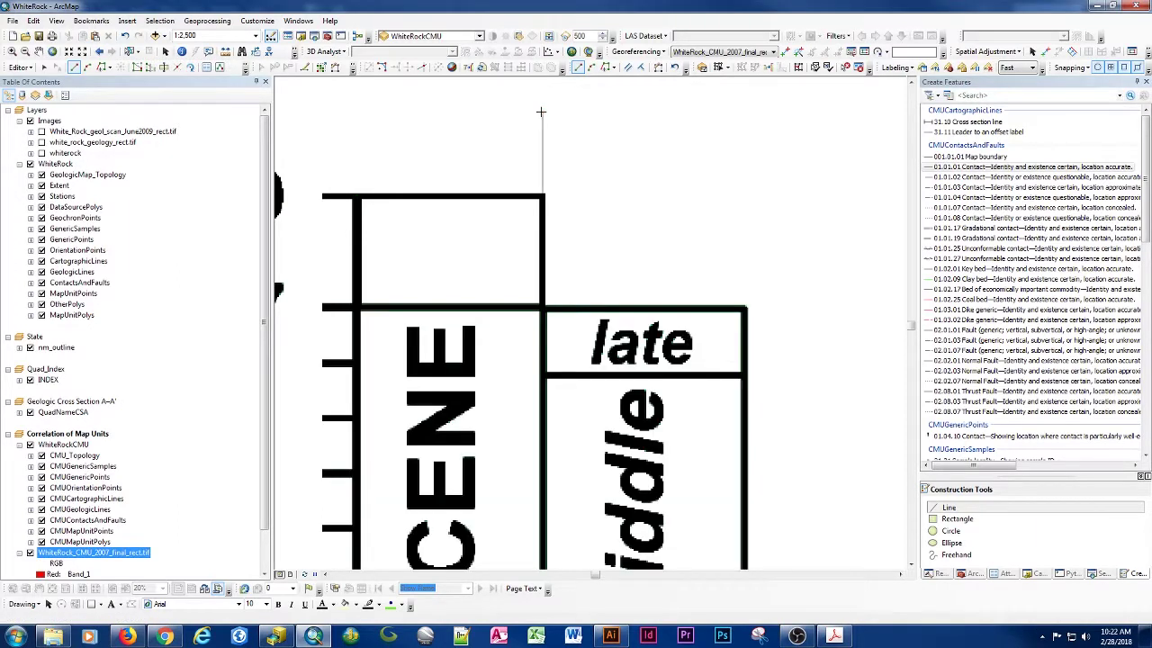
pyautogui.press('F2')
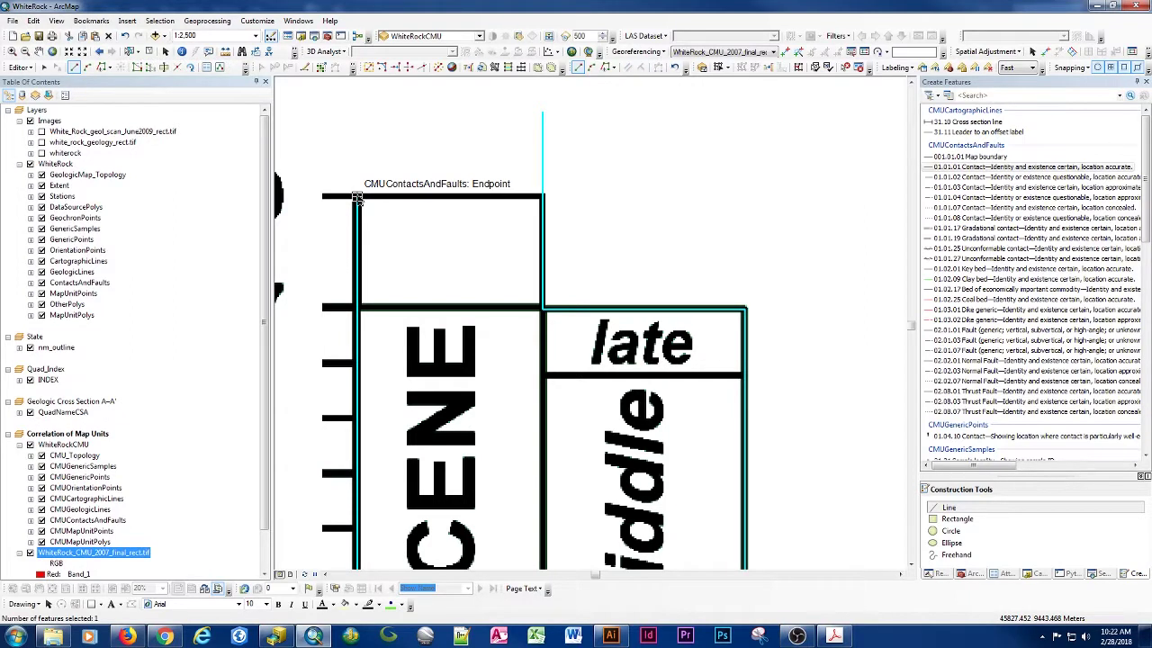
# Step: Draw a horizontal contact line about 281 m long from the column's age 0 endpoint using Delta Y 0, and finish it
pyautogui.click(358, 198)
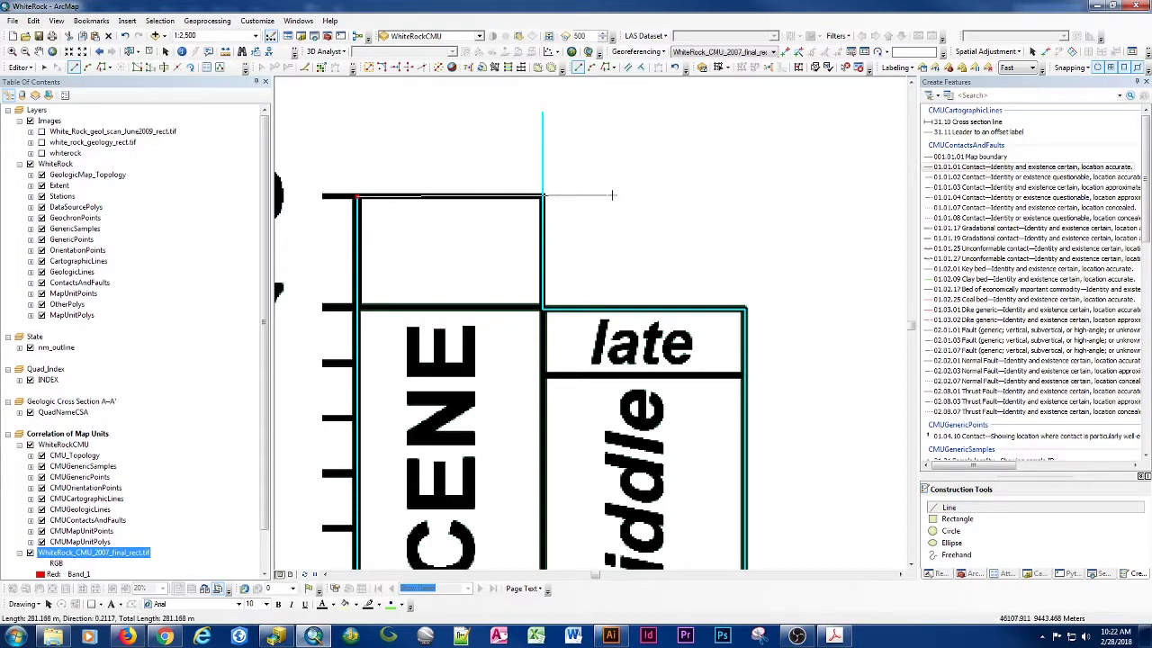
pyautogui.hotkey('ctrl', 'd')
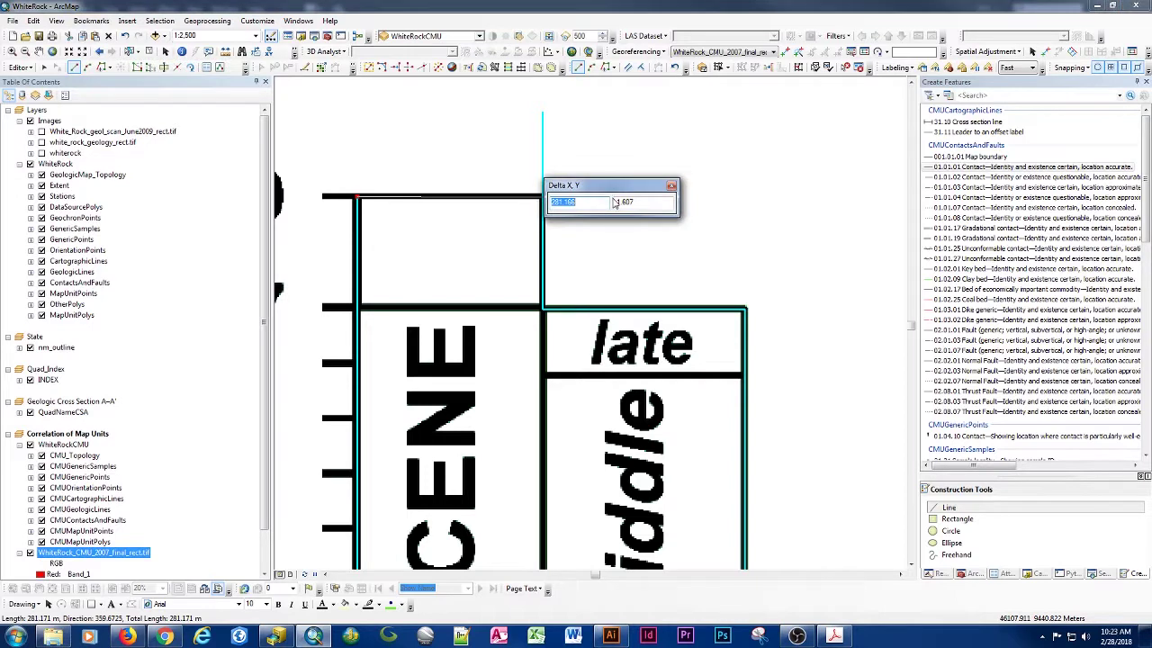
pyautogui.write('205')
pyautogui.press('Tab')
pyautogui.write('0')
pyautogui.press('Return')
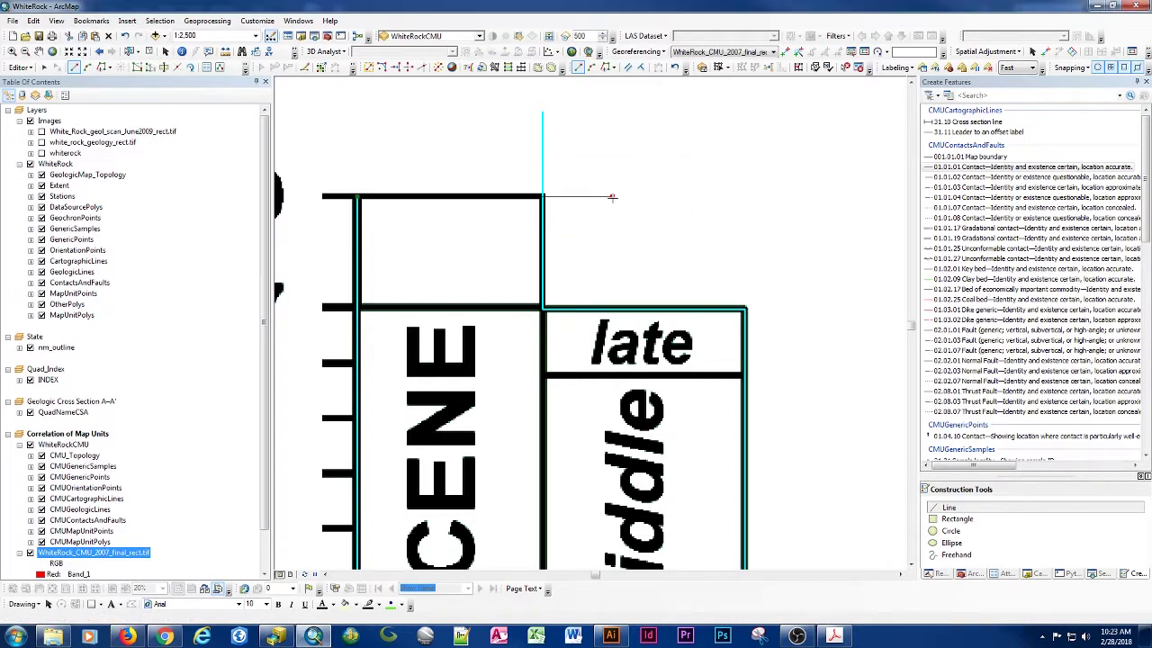
pyautogui.doubleClick(612, 196)
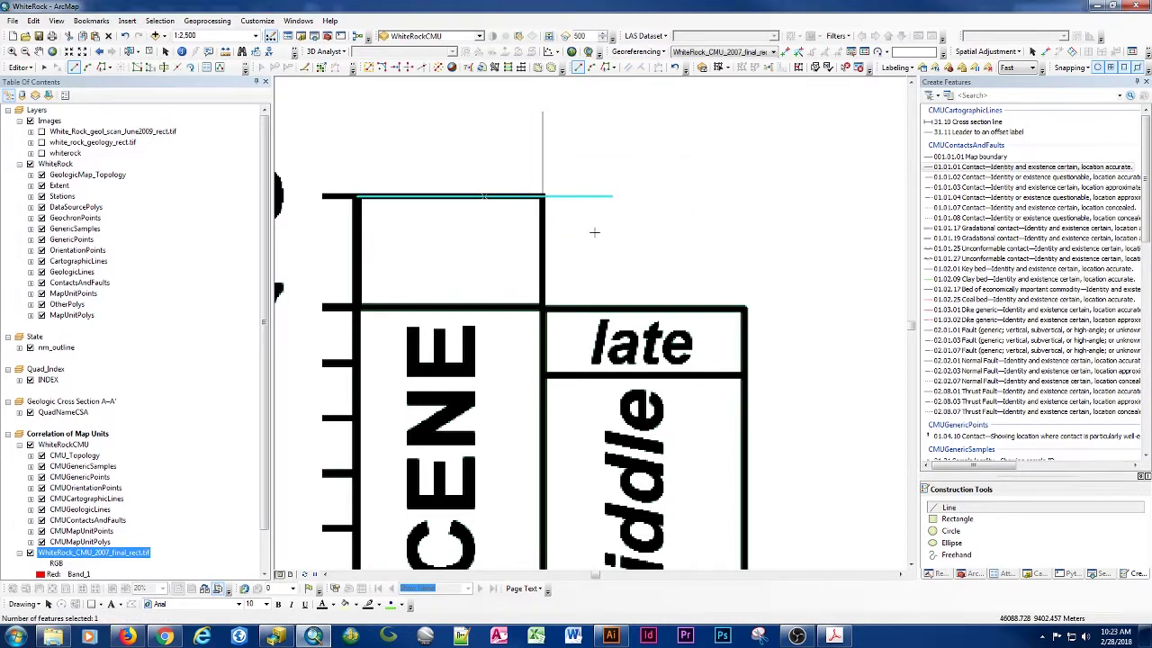
# Step: Edit the vertices of both contact lines so their overhanging ends meet at the upper-right corner of the topmost box
pyautogui.click(44, 67)
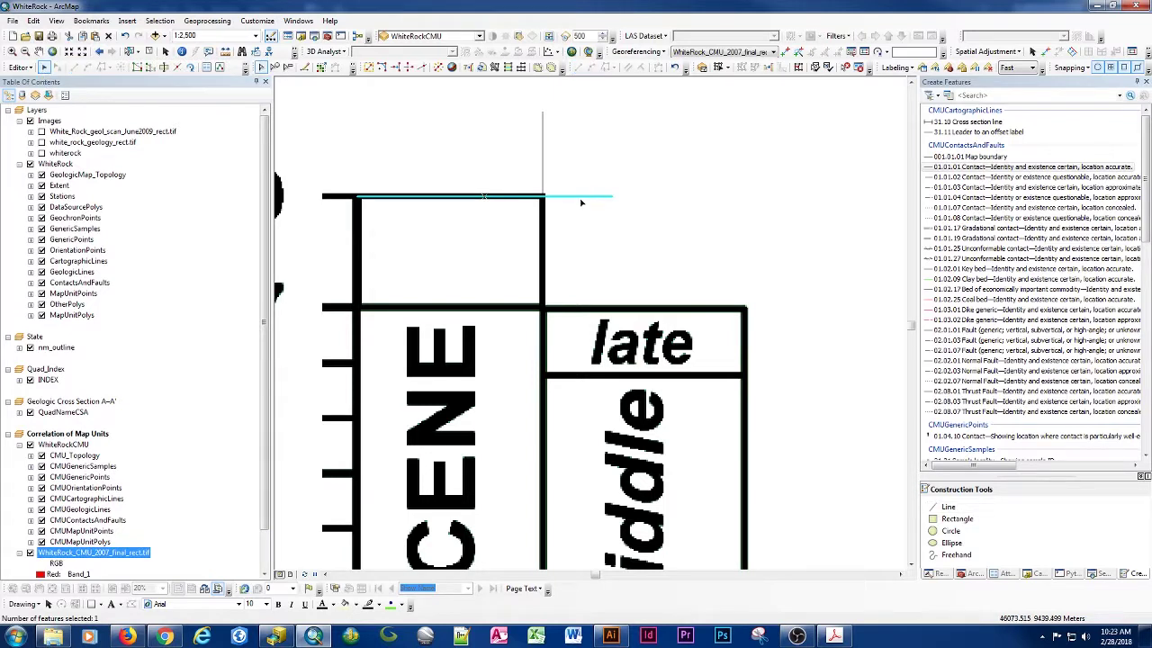
pyautogui.doubleClick(585, 197)
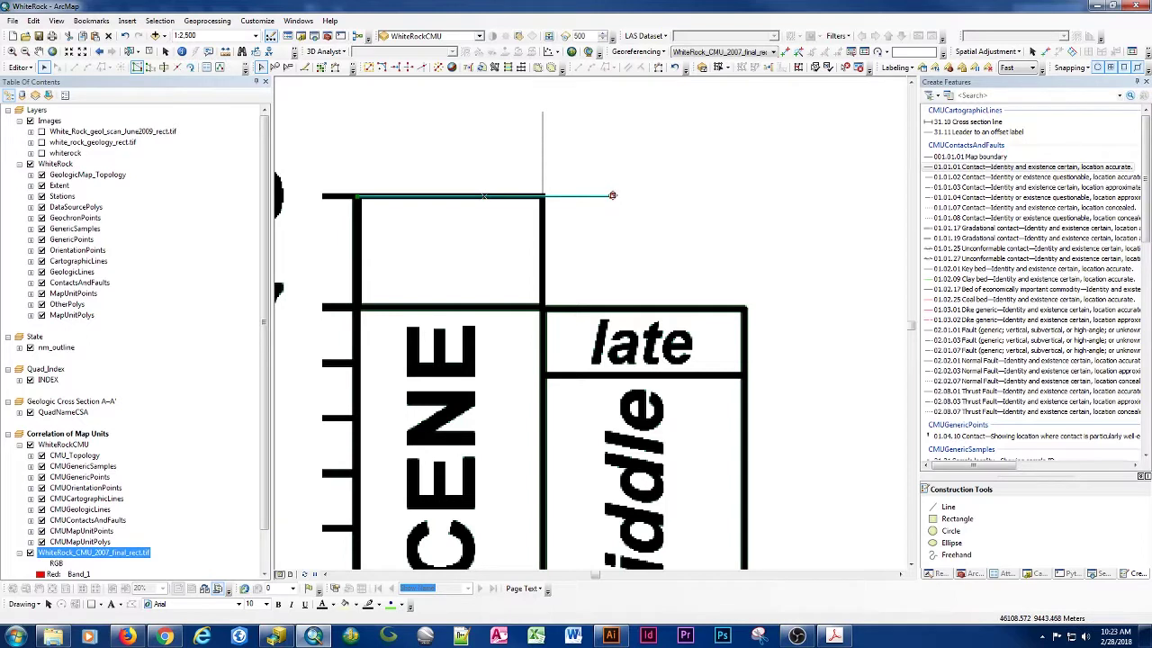
pyautogui.moveTo(612, 195); pyautogui.dragTo(542, 196)
pyautogui.press('F2')
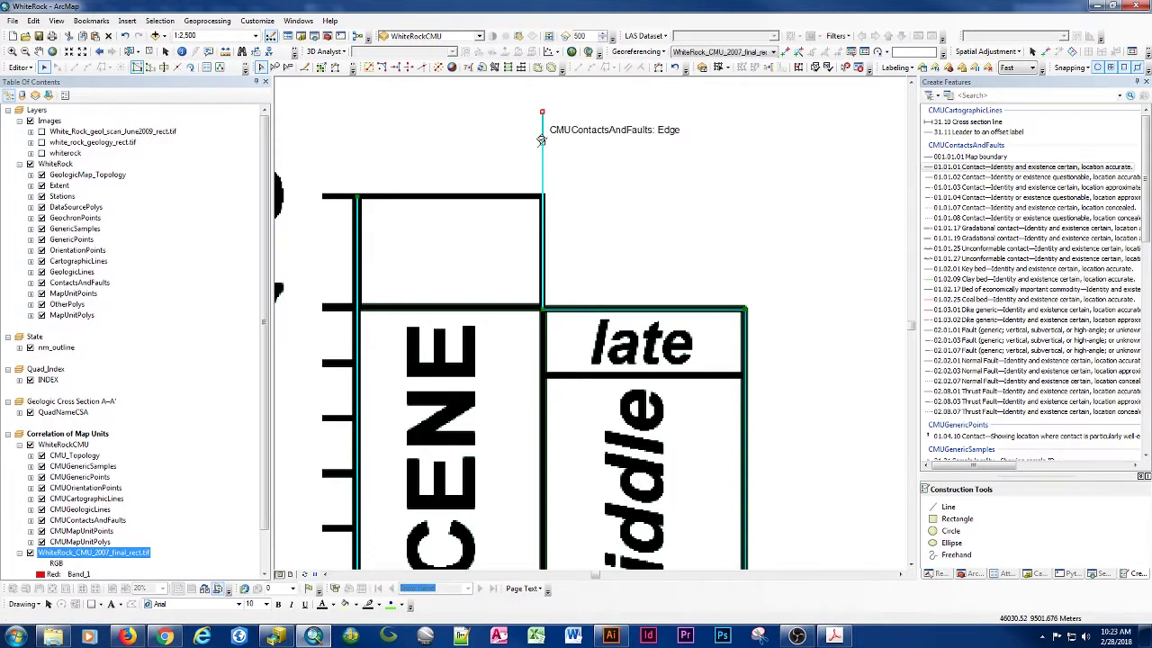
pyautogui.click(543, 196)
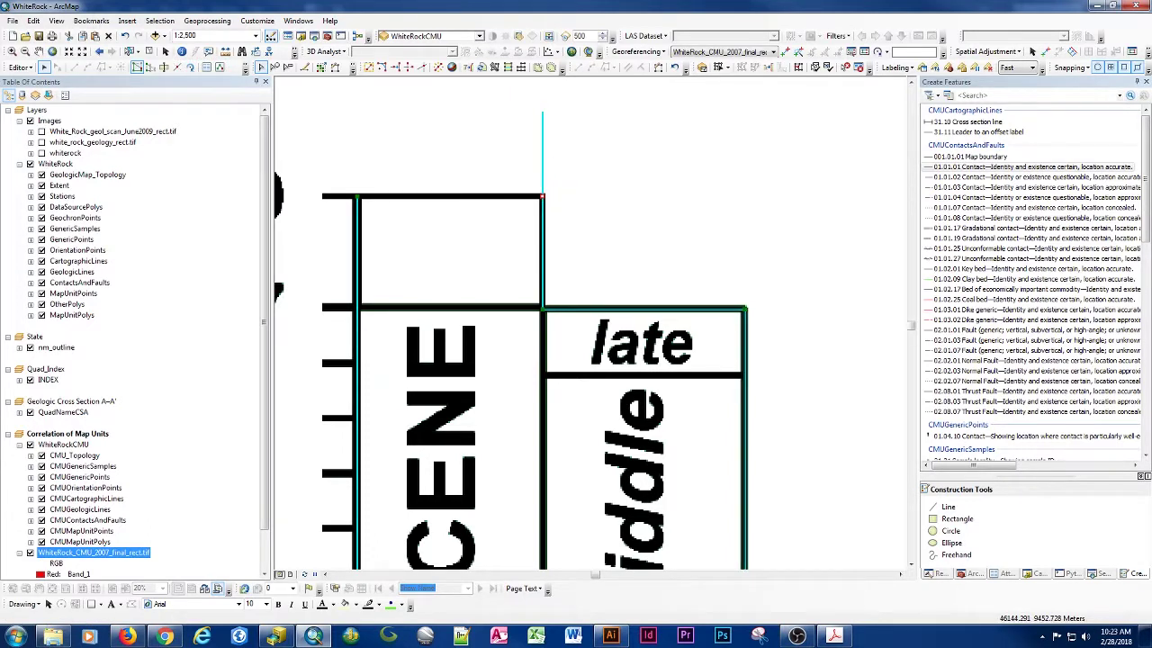
# Step: Set the transparency of the WhiteRock_CMU_2007_final_rect.tif layer to 60%
pyautogui.scroll(3, 428, 102)
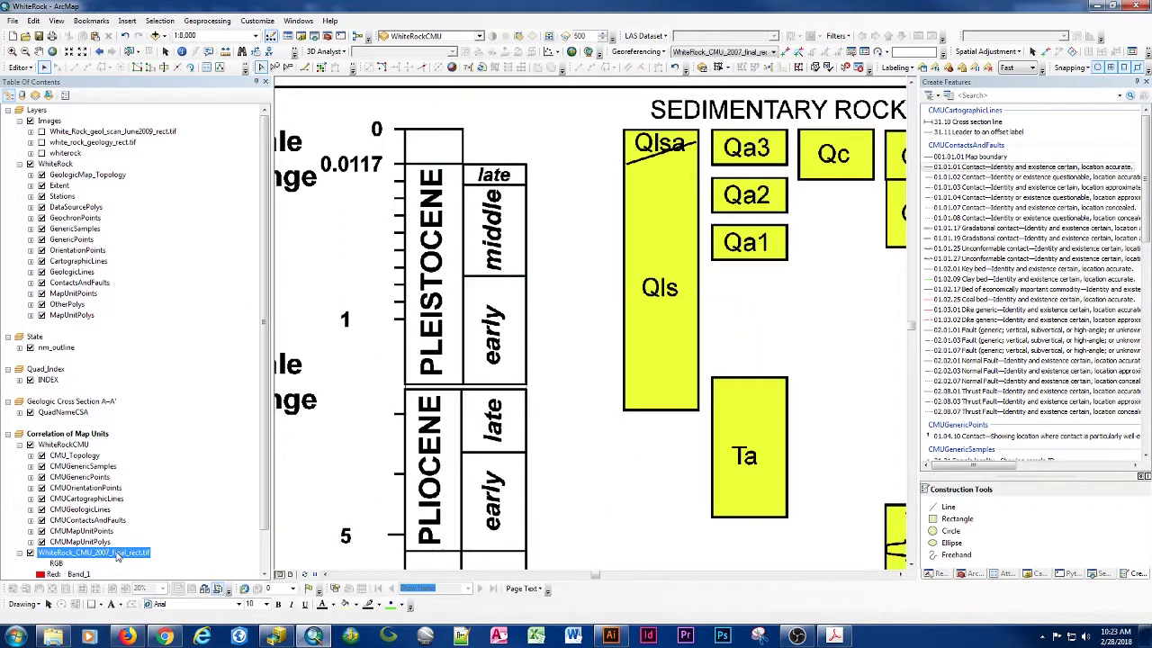
pyautogui.doubleClick(119, 555)
pyautogui.doubleClick(495, 331)
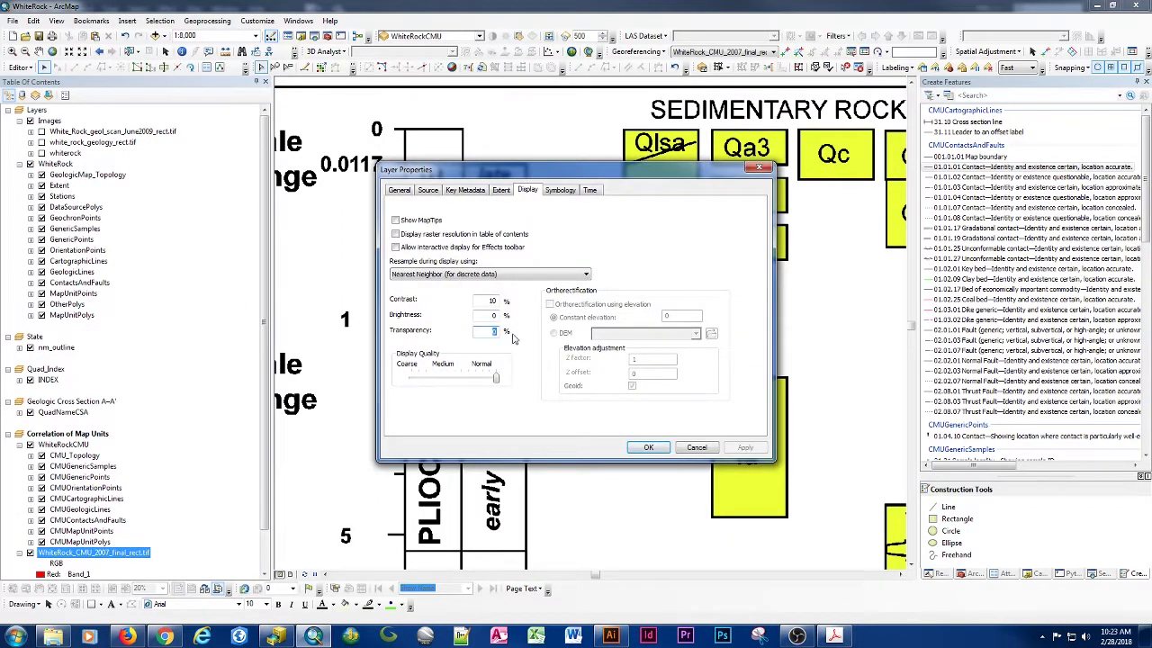
pyautogui.write('60')
pyautogui.click(661, 448)
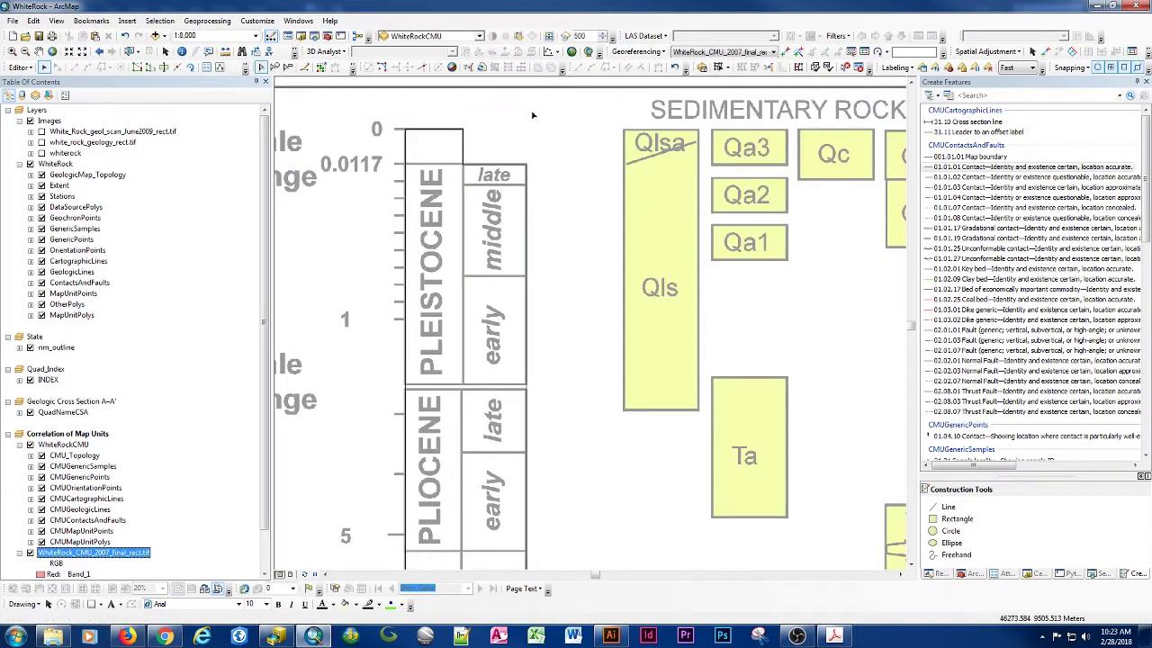
# Step: Zoom to the extent of the WhiteRock_CMU_2007_final_rect.tif layer and of the CMUContactsAndFaults layer
pyautogui.scroll(-2, 532, 116)
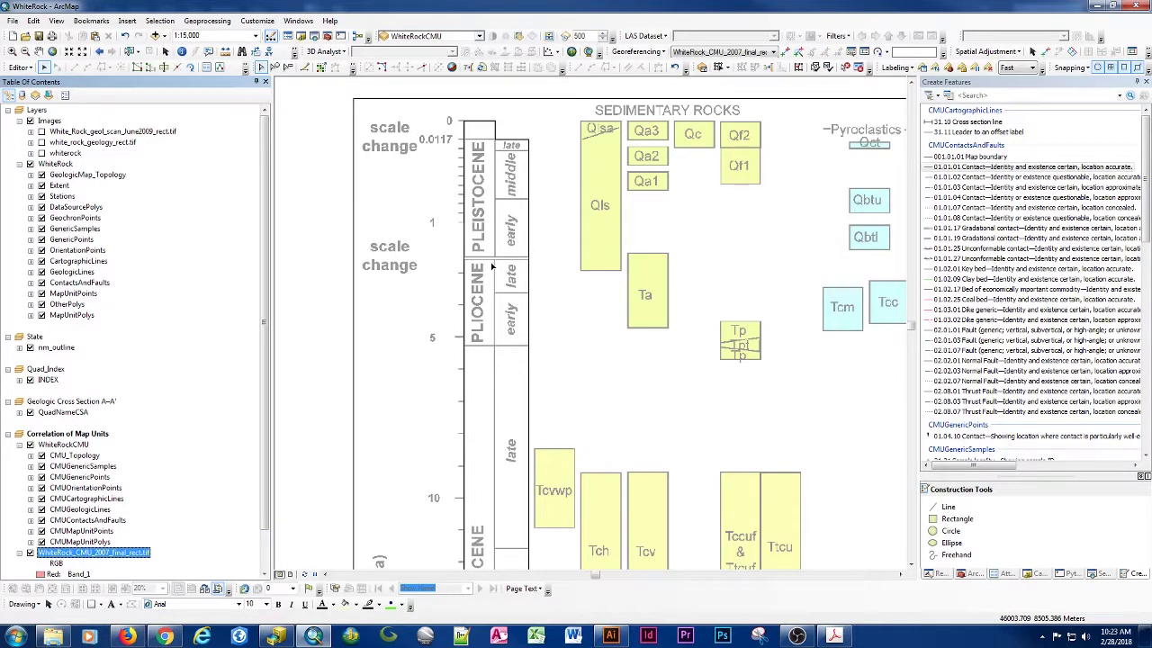
pyautogui.click(432, 234)
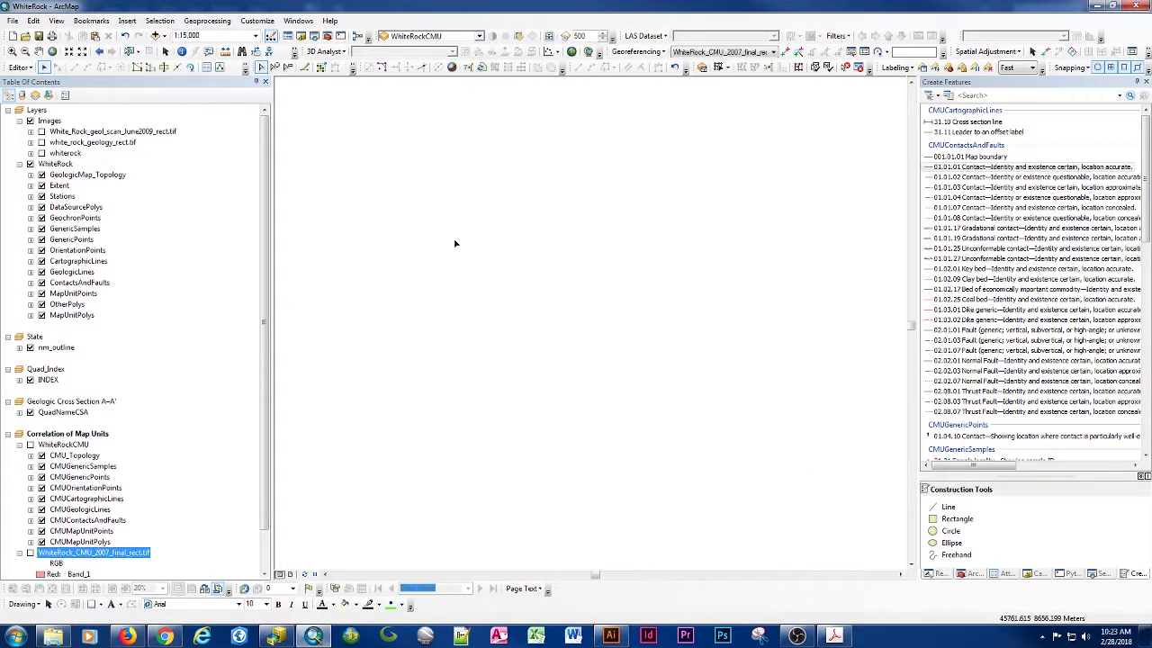
pyautogui.rightClick(80, 555)
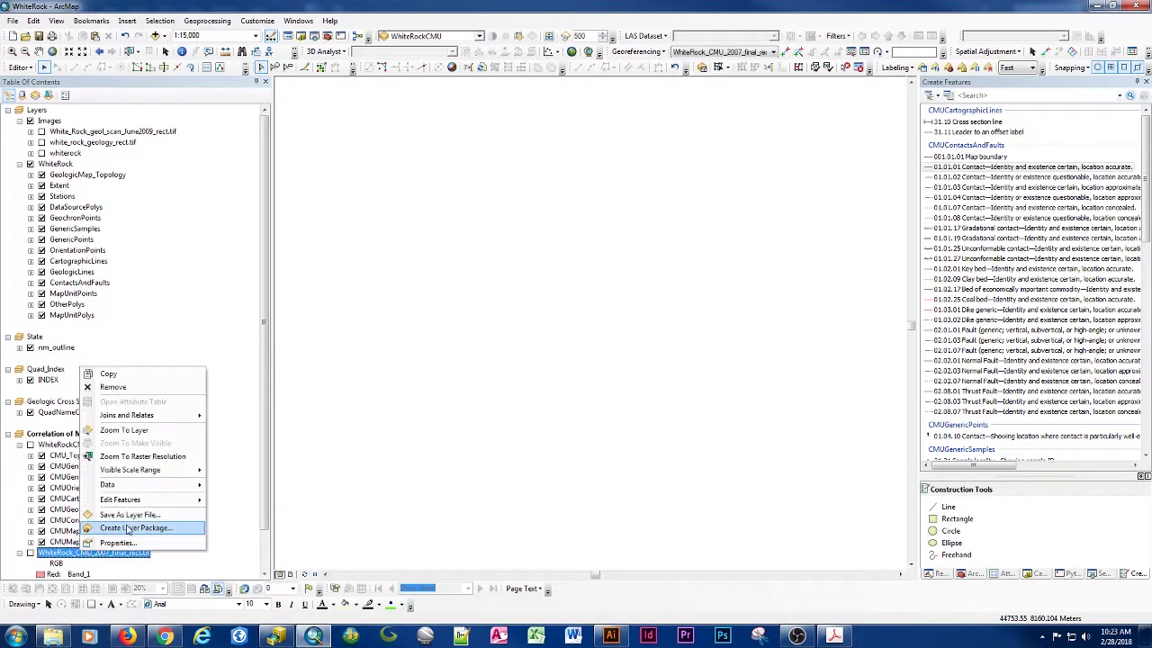
pyautogui.click(126, 436)
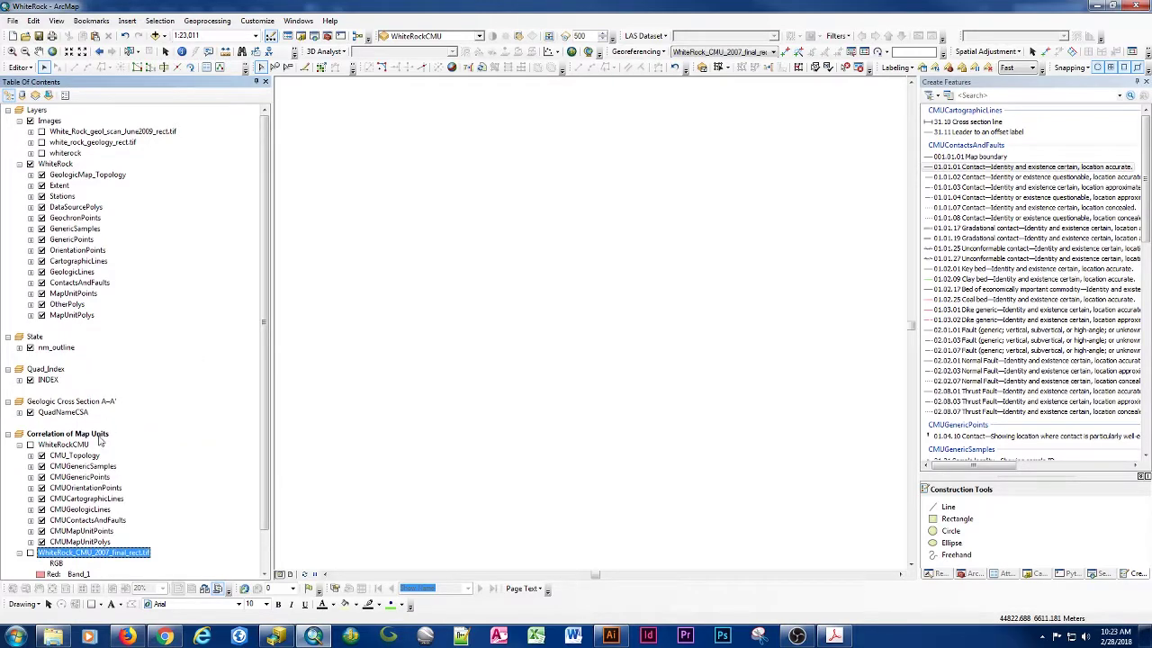
pyautogui.rightClick(74, 521)
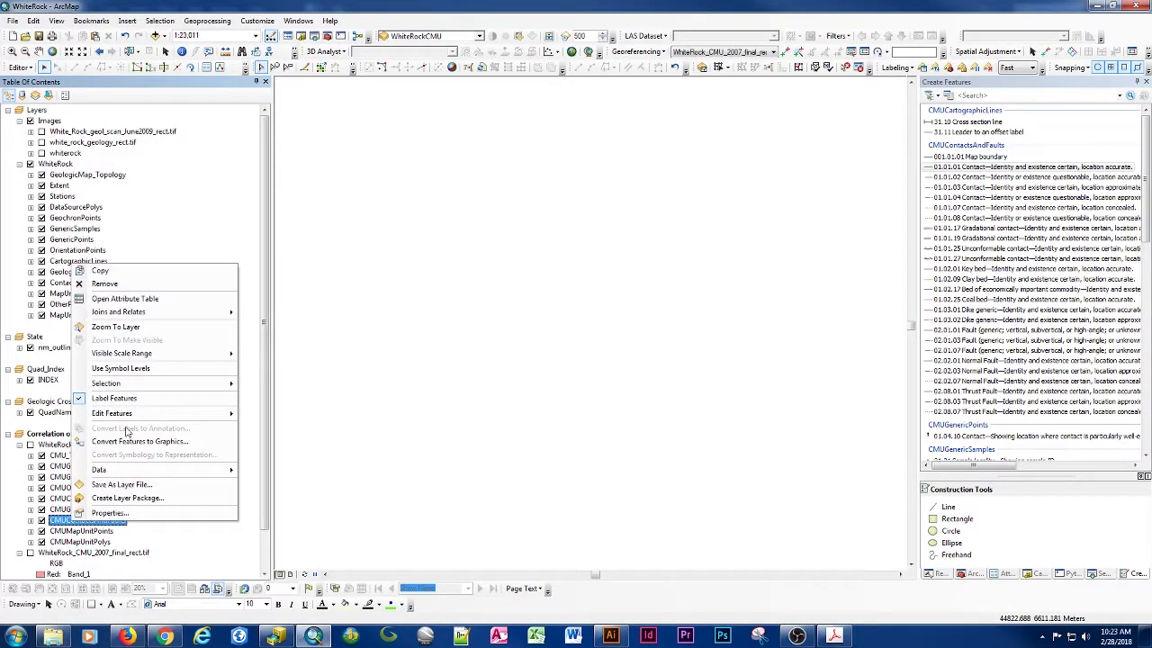
pyautogui.click(122, 327)
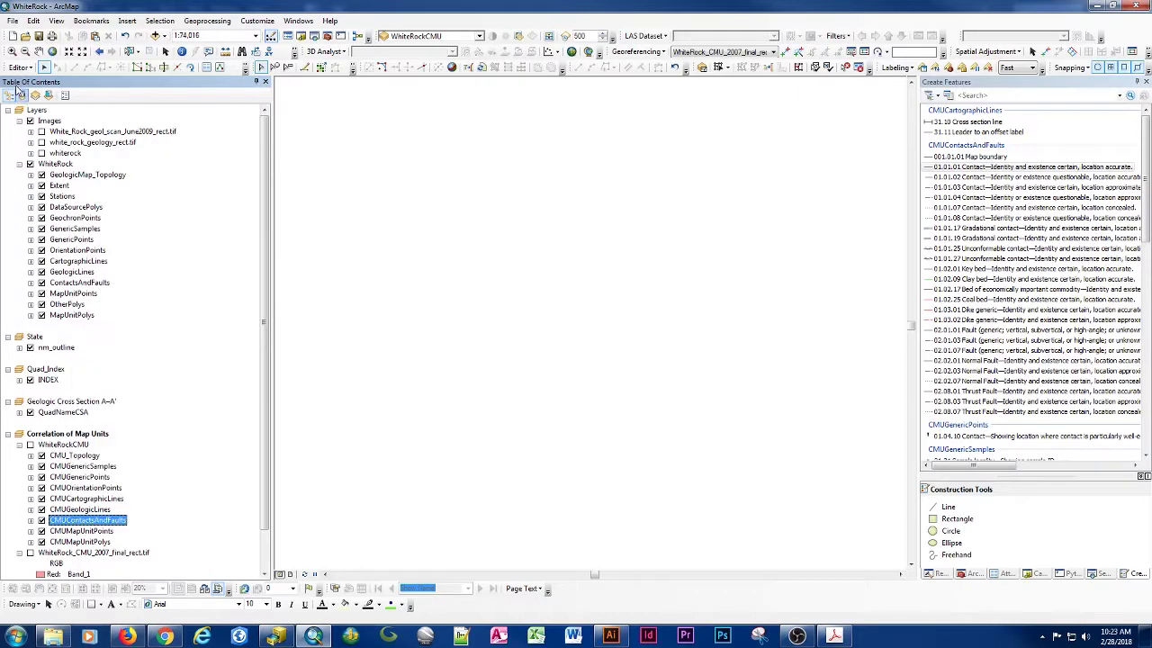
# Step: Save the edits and turn the WhiteRock_CMU_2007_final_rect.tif raster and the WhiteRockCMU group layer back on
pyautogui.click(20, 68)
pyautogui.click(45, 105)
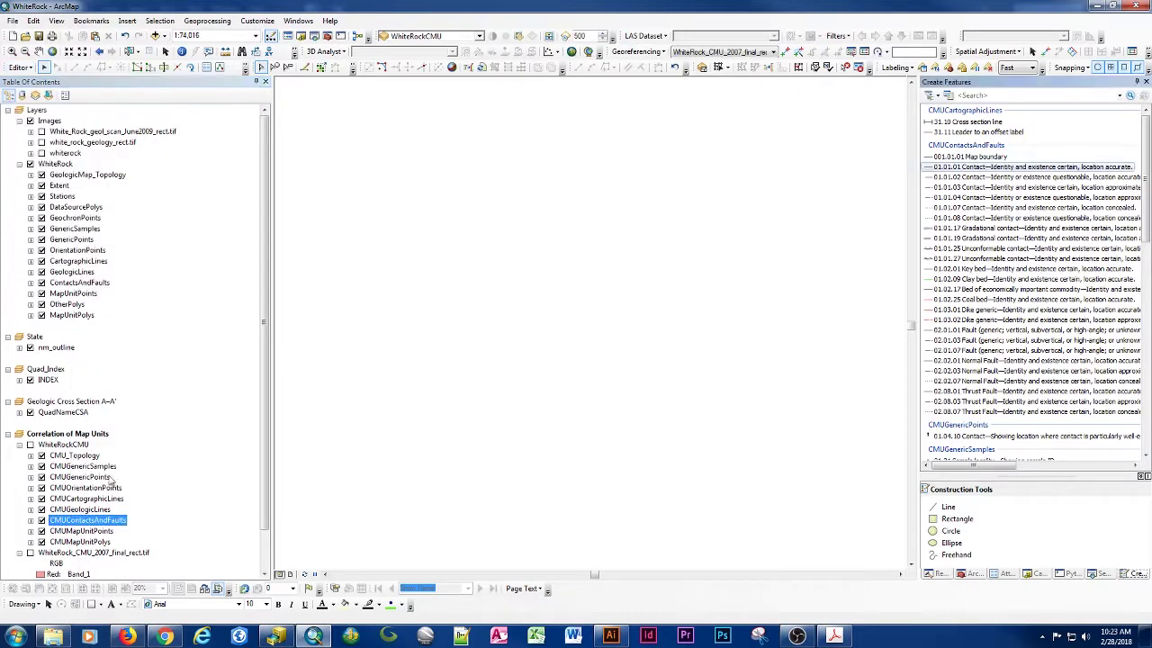
pyautogui.click(97, 438)
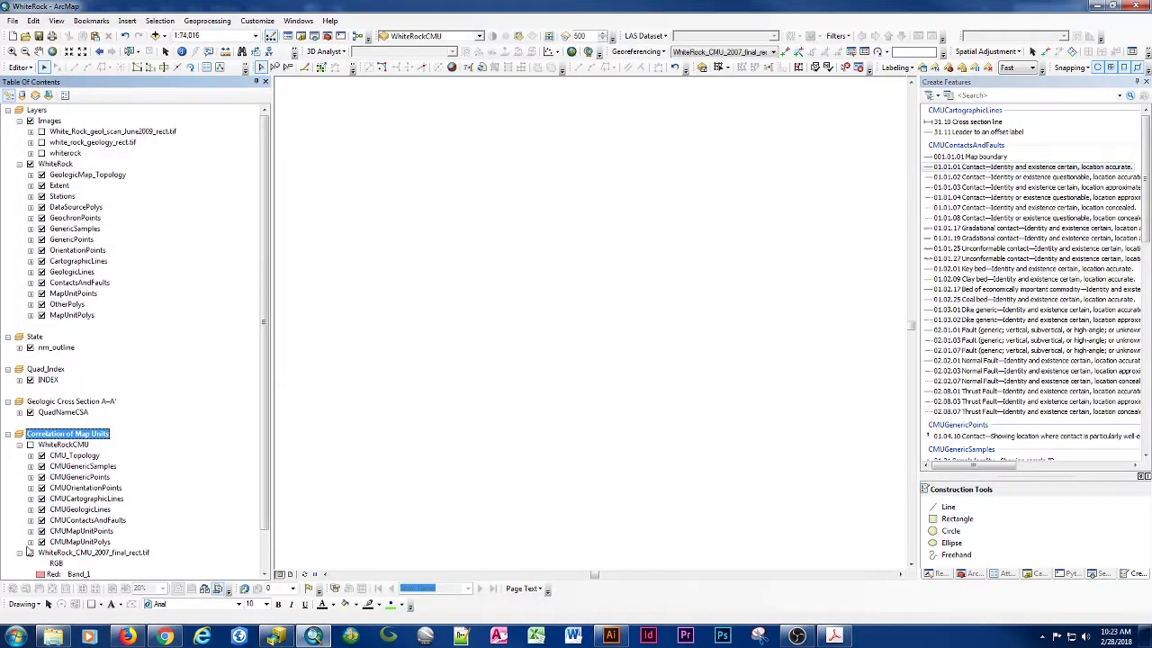
pyautogui.click(30, 552)
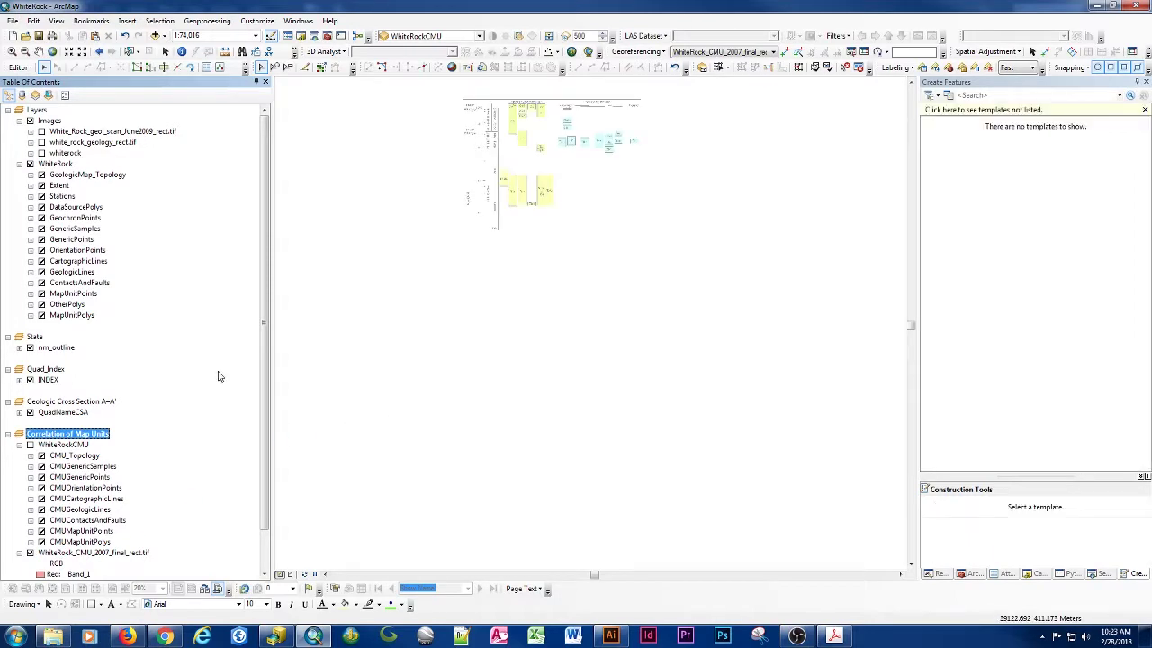
pyautogui.click(30, 445)
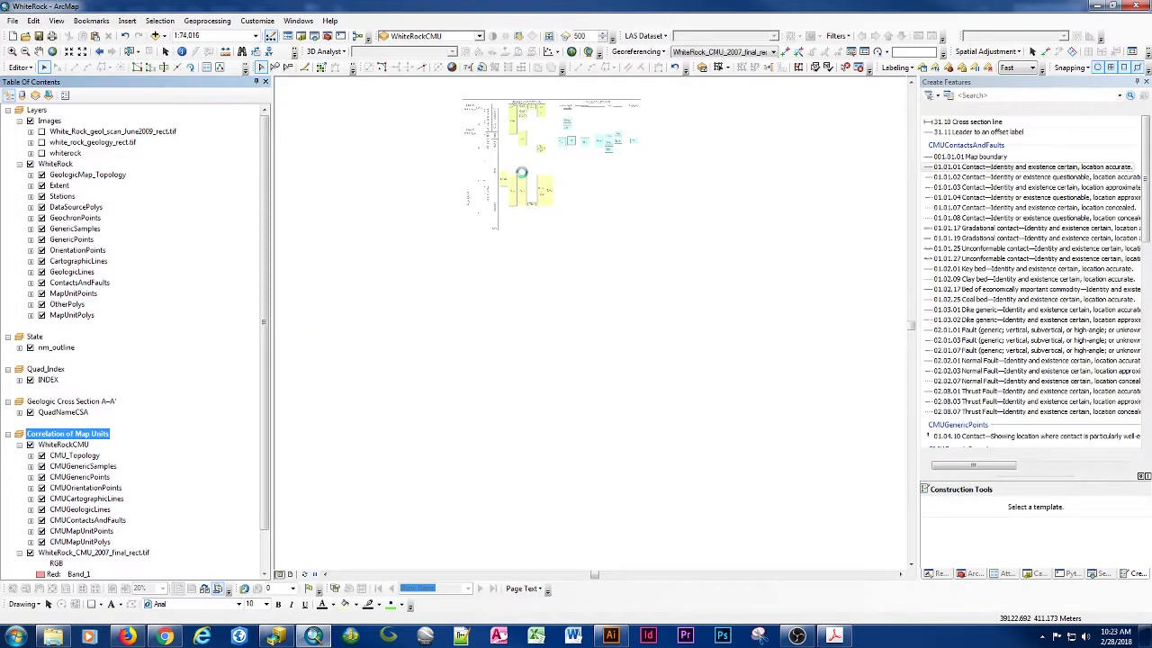
# Step: Draw a certain, accurately located contact line about 498 m long from the Pleistocene box's lower-left corner along its lower edge, with Delta Y 0
pyautogui.moveTo(469, 98); pyautogui.dragTo(582, 170)
pyautogui.moveTo(351, 306); pyautogui.dragTo(480, 362)
pyautogui.moveTo(324, 223); pyautogui.dragTo(853, 351)
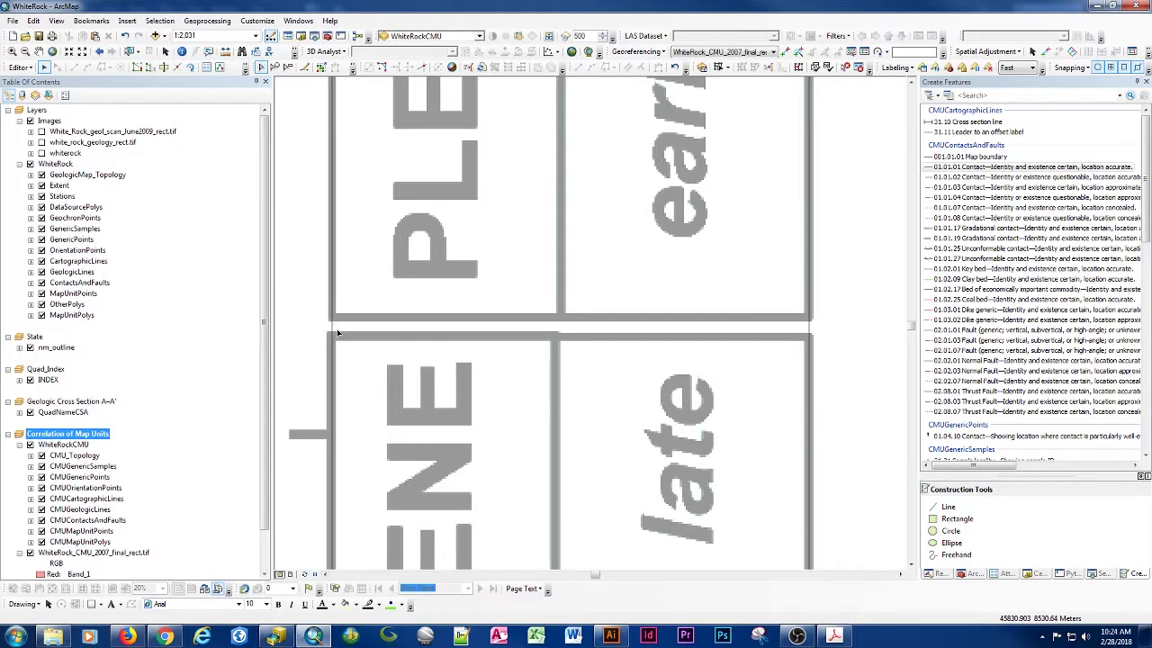
pyautogui.click(1023, 169)
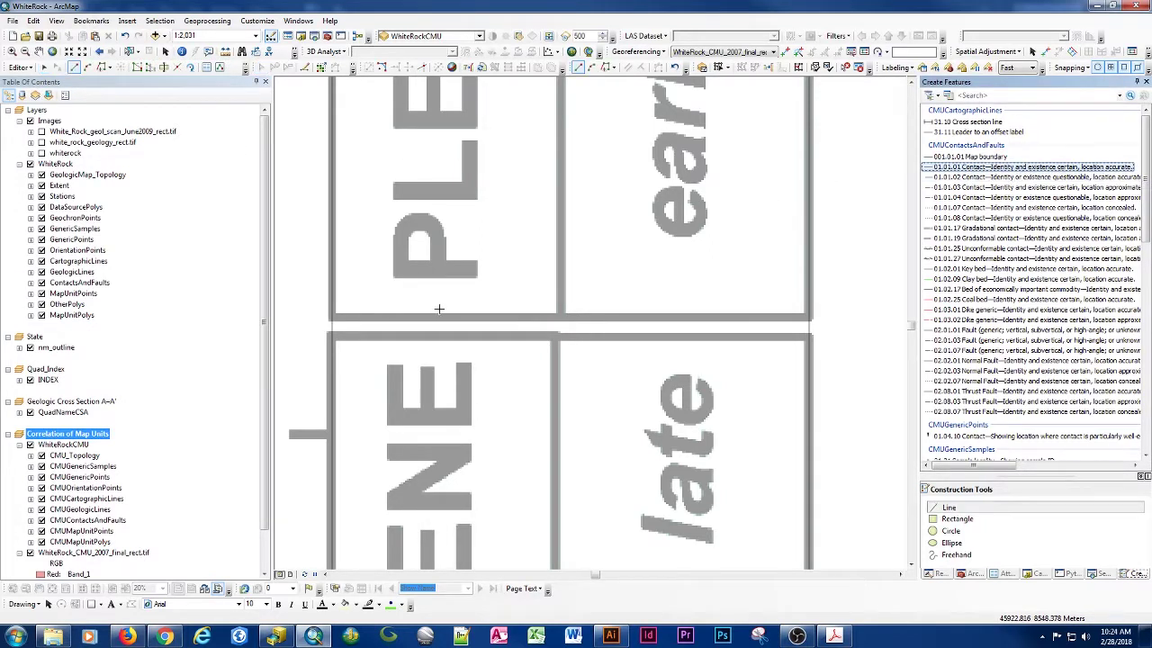
pyautogui.click(331, 319)
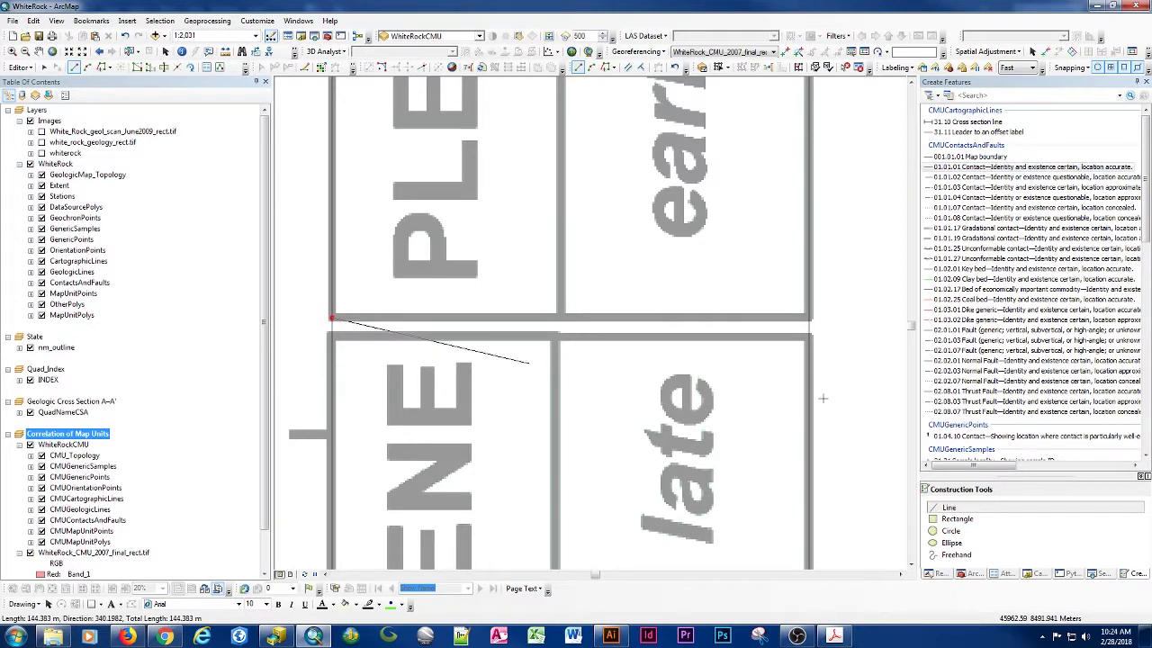
pyautogui.rightClick(886, 317)
pyautogui.click(919, 417)
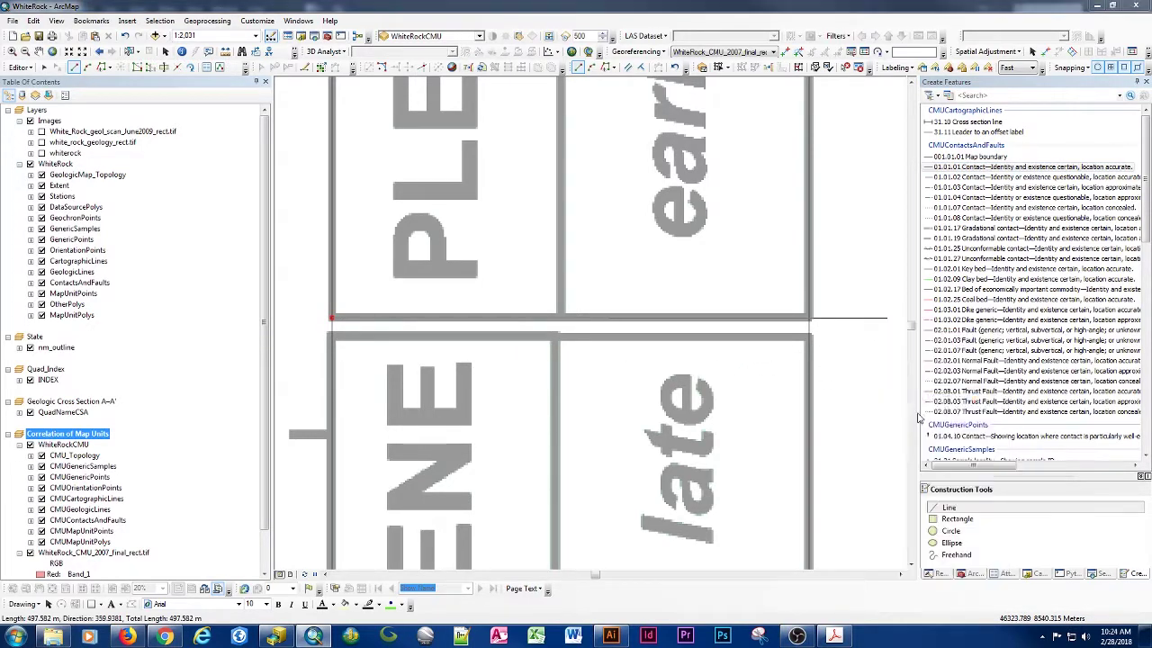
pyautogui.press('Tab')
pyautogui.write('0')
pyautogui.press('Return')
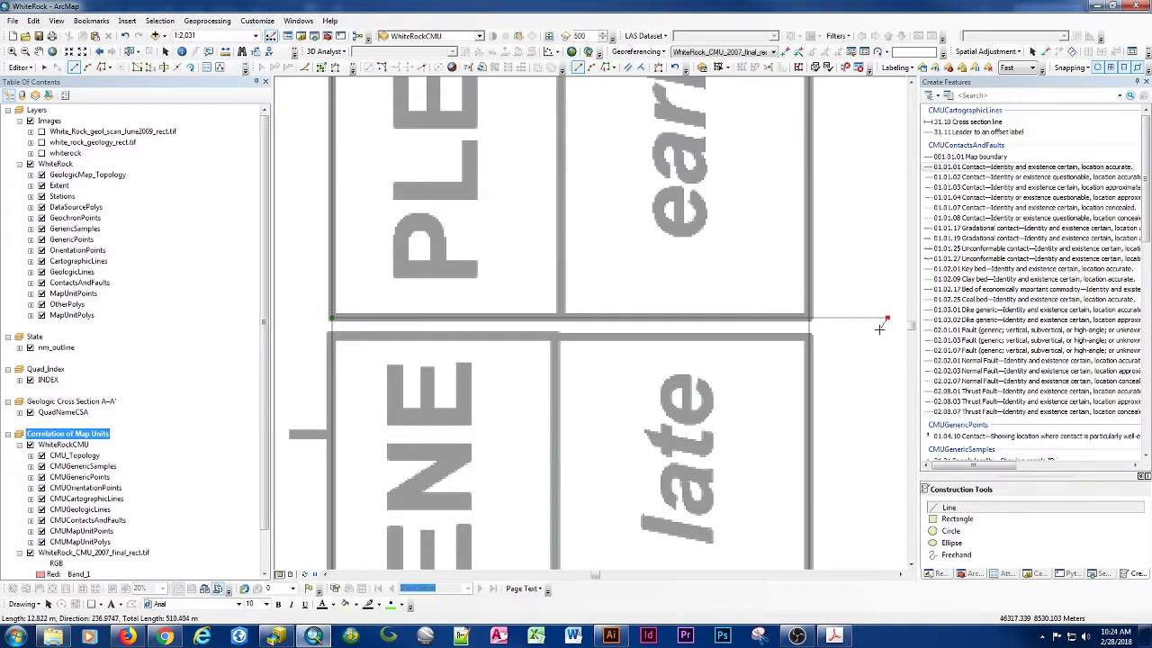
pyautogui.press('F2')
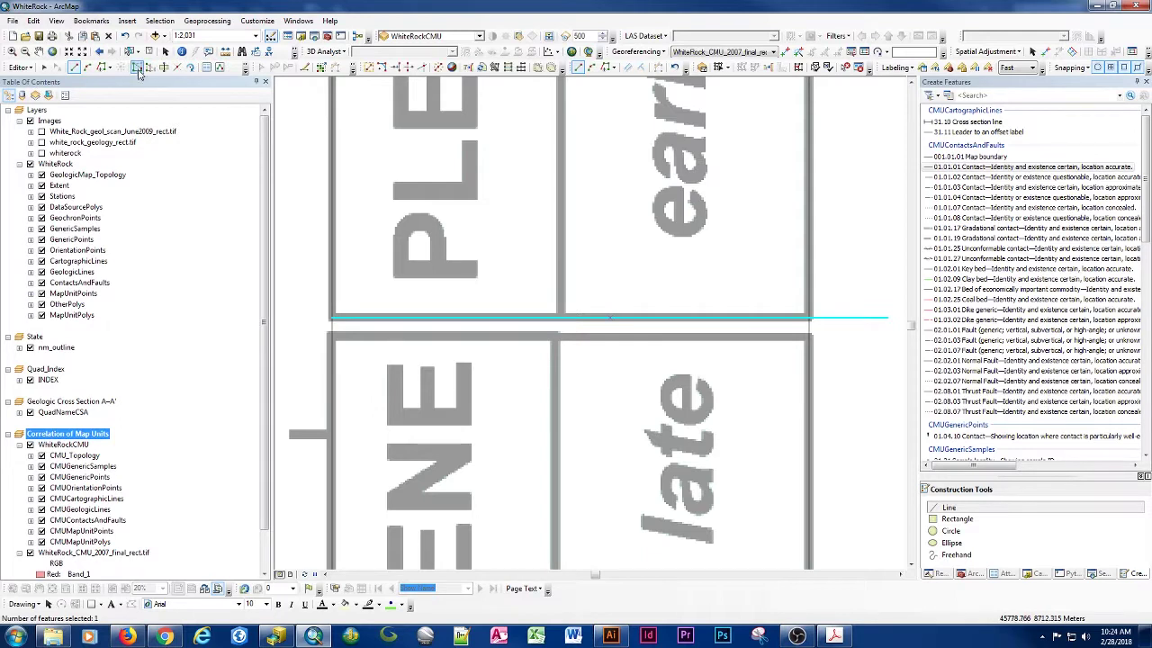
# Step: Move the overhanging end vertex of the Pleistocene lower-edge line back to the column's right border
pyautogui.click(137, 68)
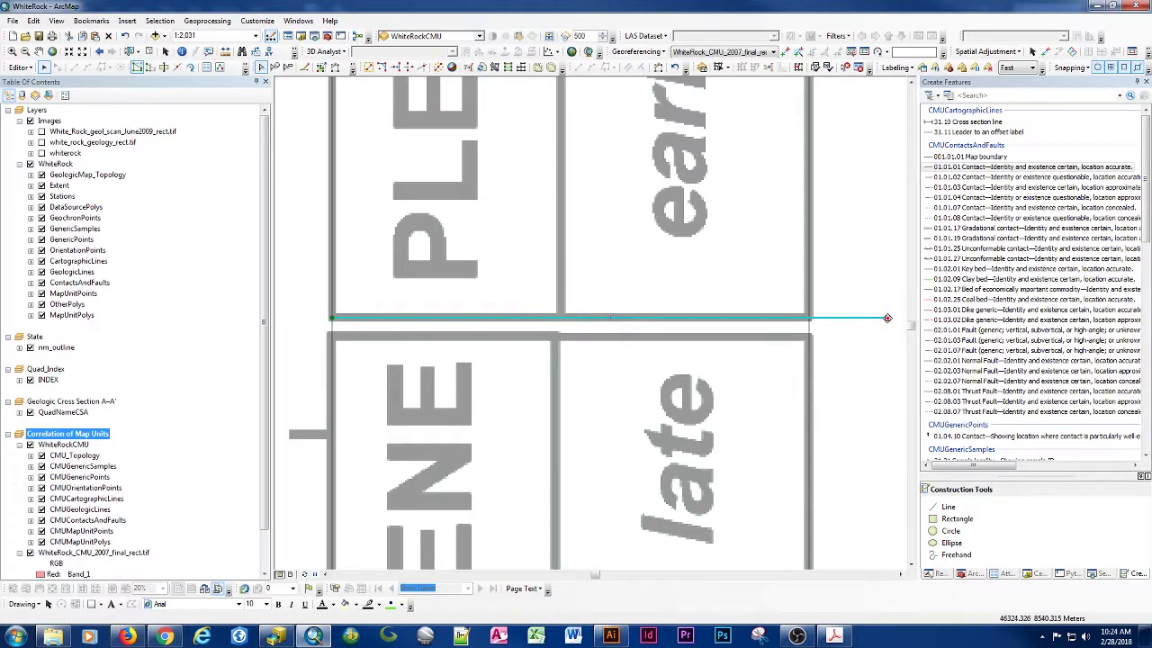
pyautogui.moveTo(888, 318)
pyautogui.mouseDown()
pyautogui.moveTo(768, 317)
pyautogui.moveTo(875, 317)
pyautogui.moveTo(808, 316)
pyautogui.mouseUp()
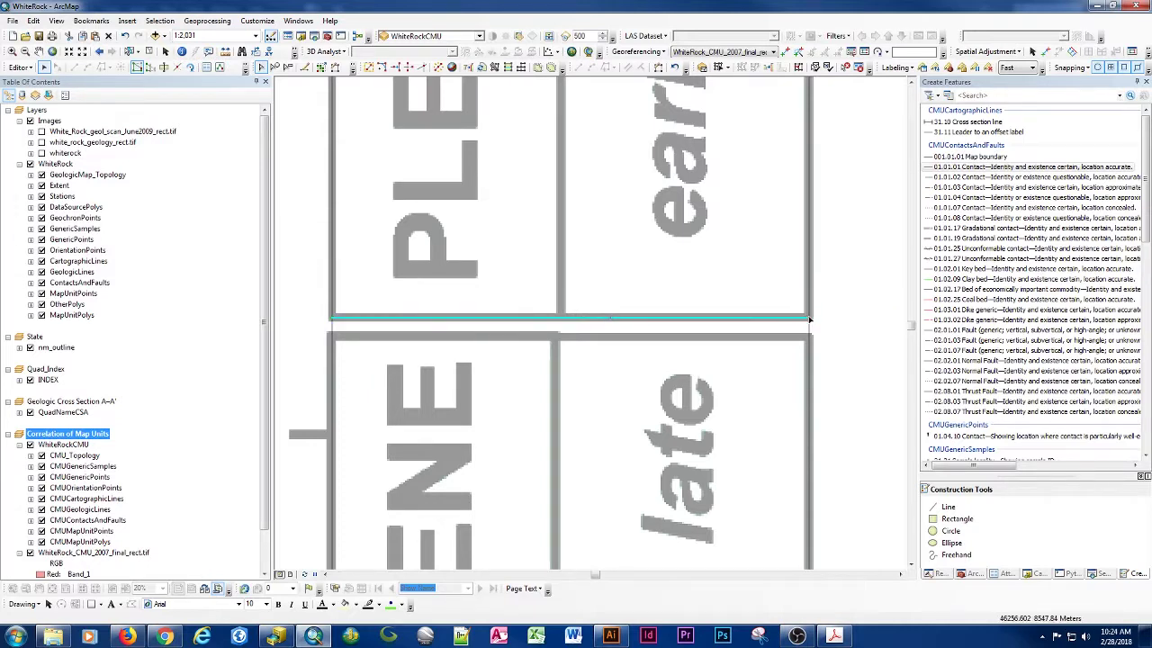
pyautogui.press('F2')
# Step: Draw an accurately located contact line about 505 m long from the Pliocene box's upper-left corner along its upper edge, with Delta Y 0
pyautogui.click(1031, 167)
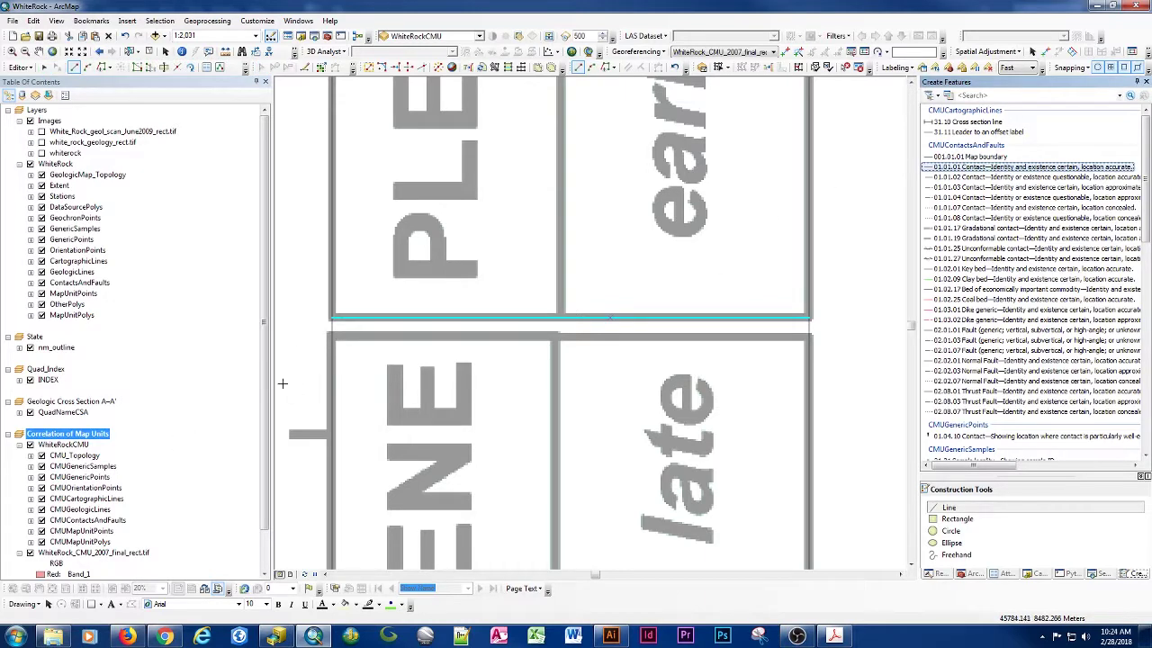
pyautogui.click(332, 340)
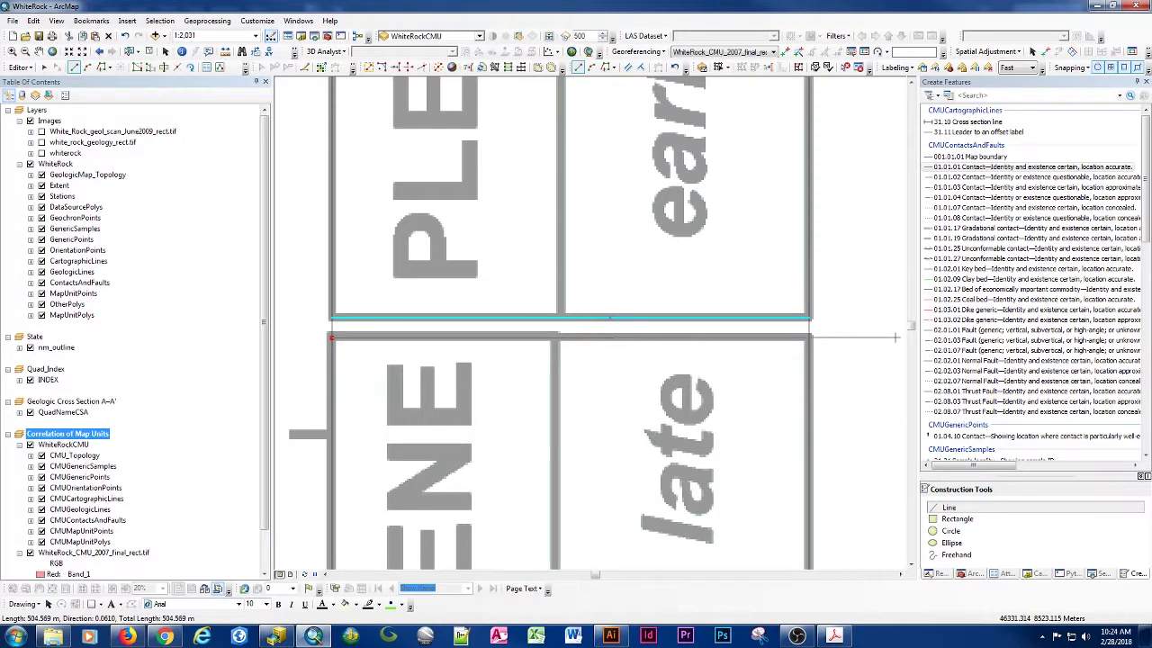
pyautogui.hotkey('ctrl', 'd')
pyautogui.press('Tab')
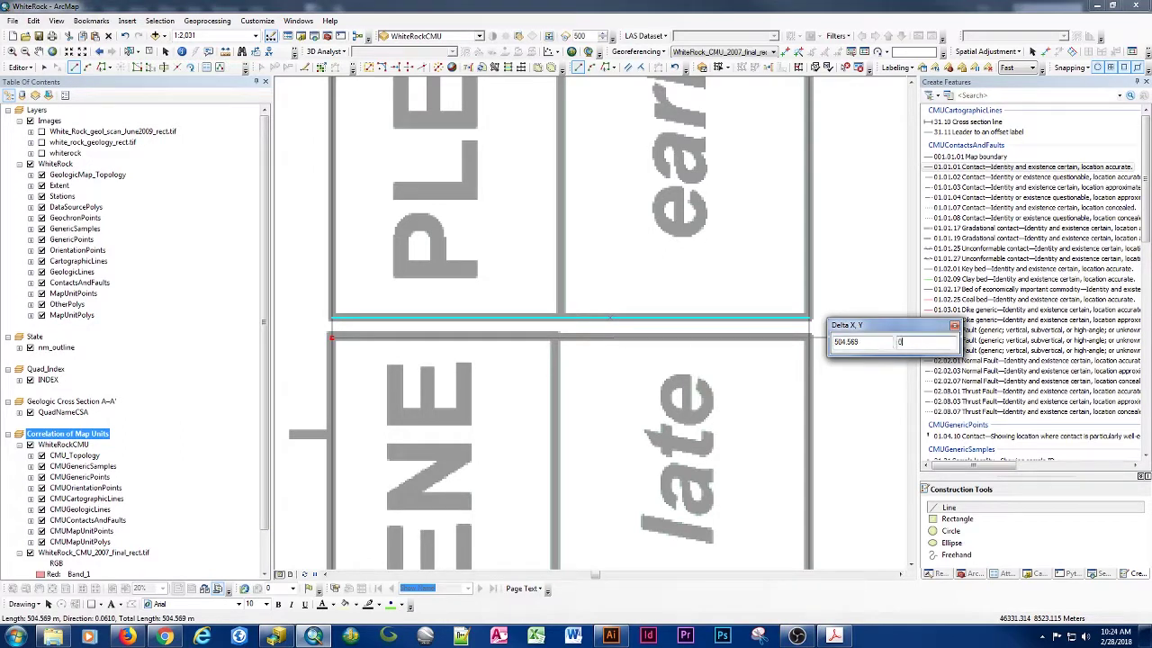
pyautogui.write('0')
pyautogui.press('Return')
pyautogui.press('F2')
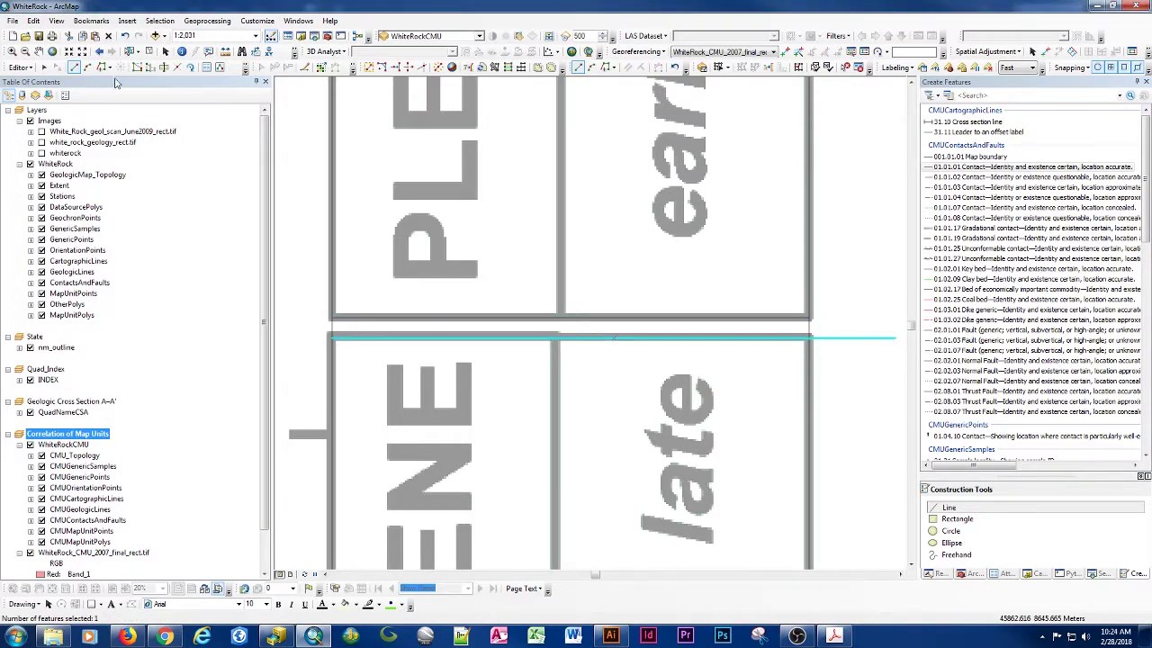
# Step: Move the overhanging end vertex of the Pliocene upper-edge line back to its intersection with the column's right border
pyautogui.press('e')
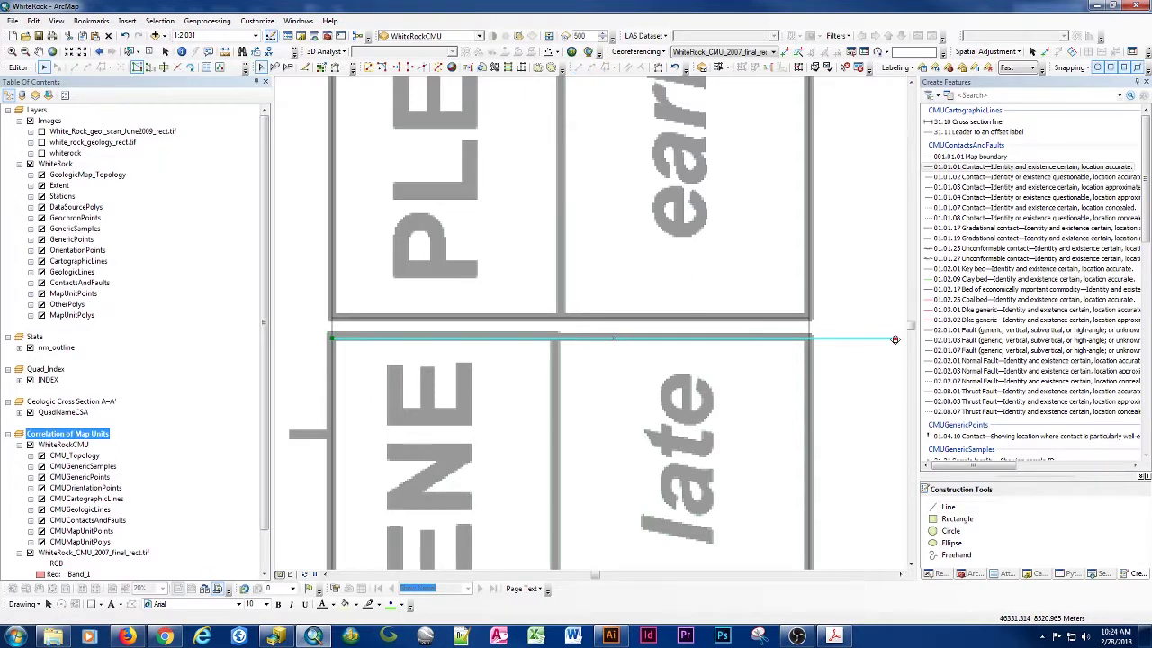
pyautogui.moveTo(895, 340); pyautogui.dragTo(810, 338)
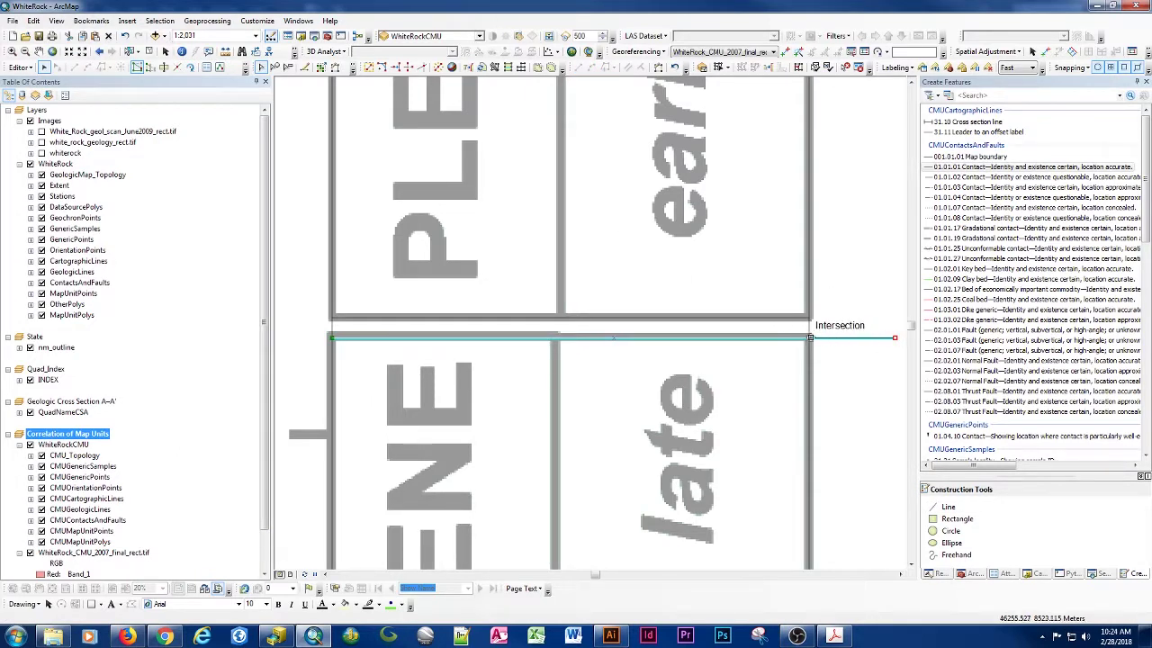
pyautogui.click(833, 411)
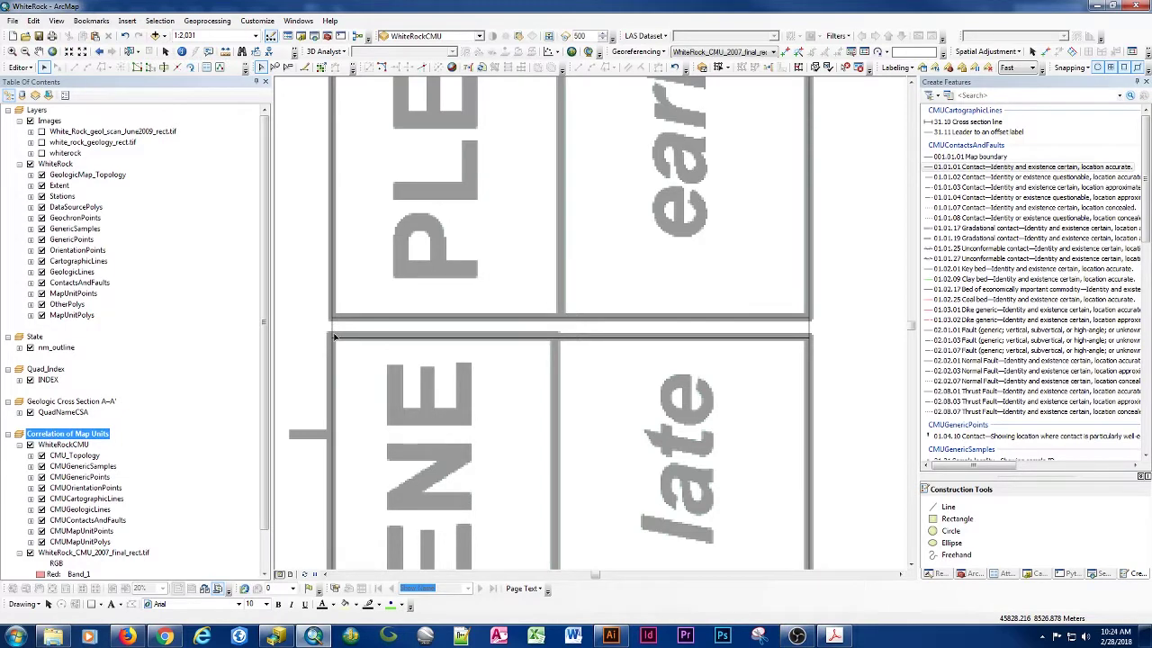
# Step: Split the column outline at the left ends of both horizontal lines and delete the segment bridging the Pleistocene–Pliocene gap
pyautogui.click(334, 334)
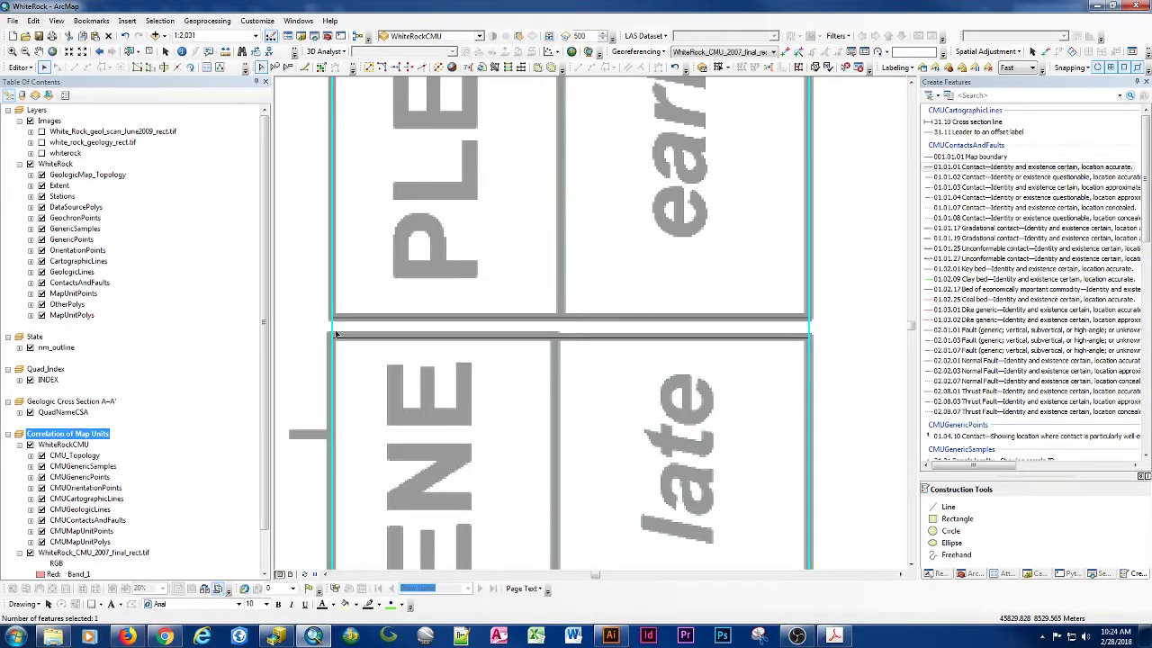
pyautogui.click(178, 68)
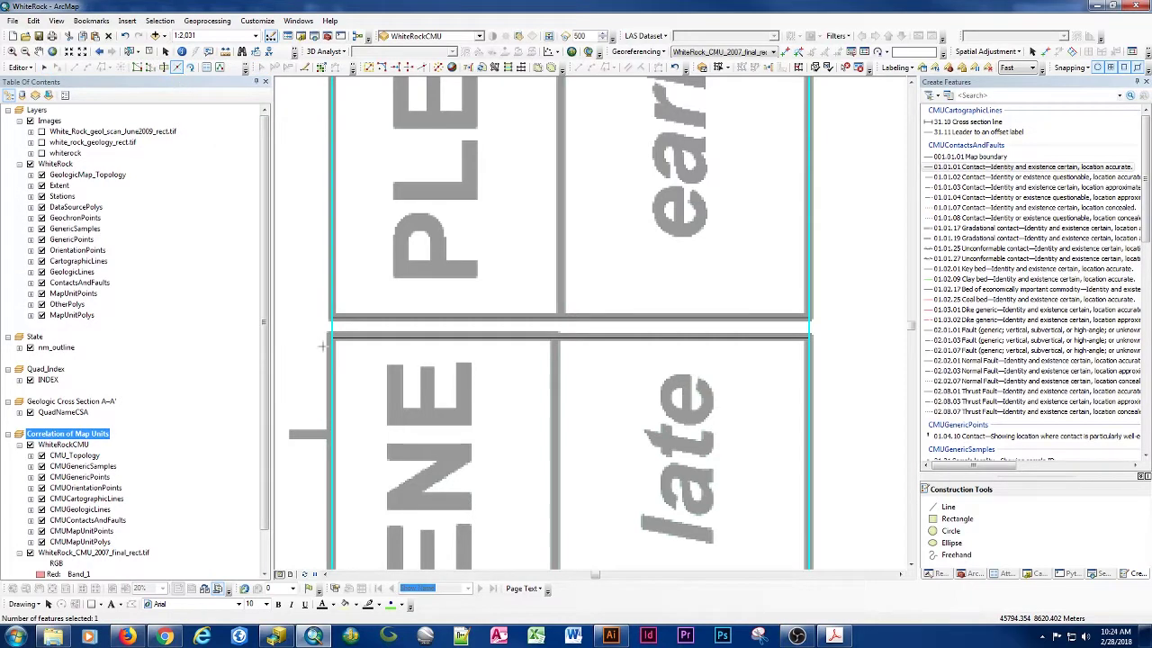
pyautogui.click(331, 331)
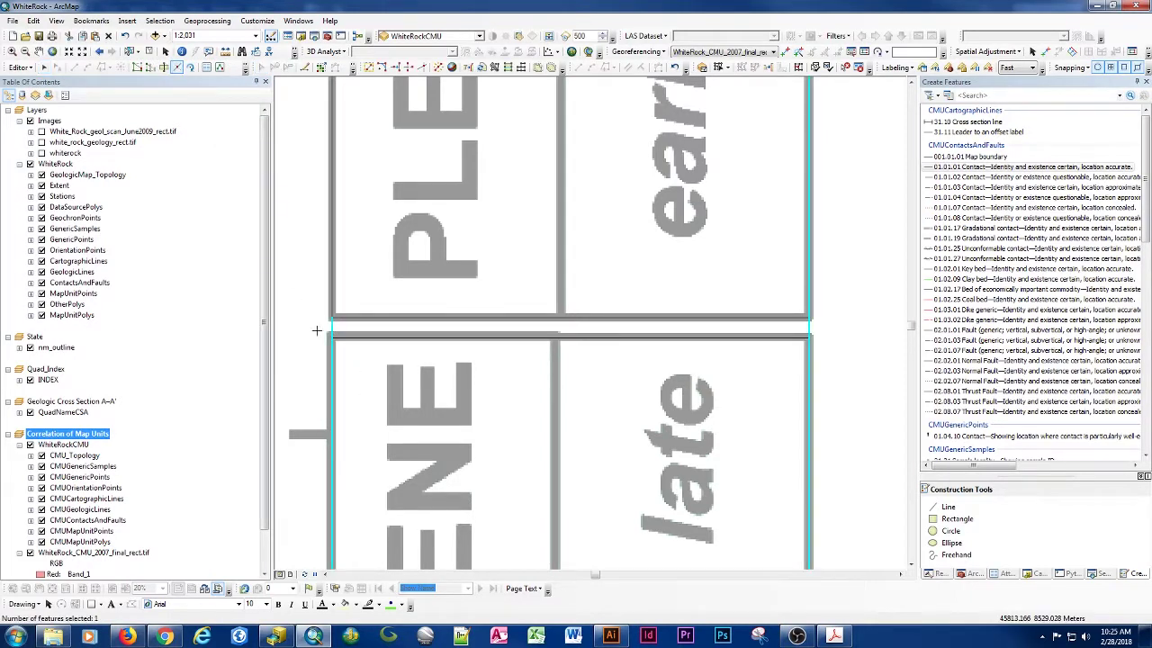
pyautogui.click(331, 331)
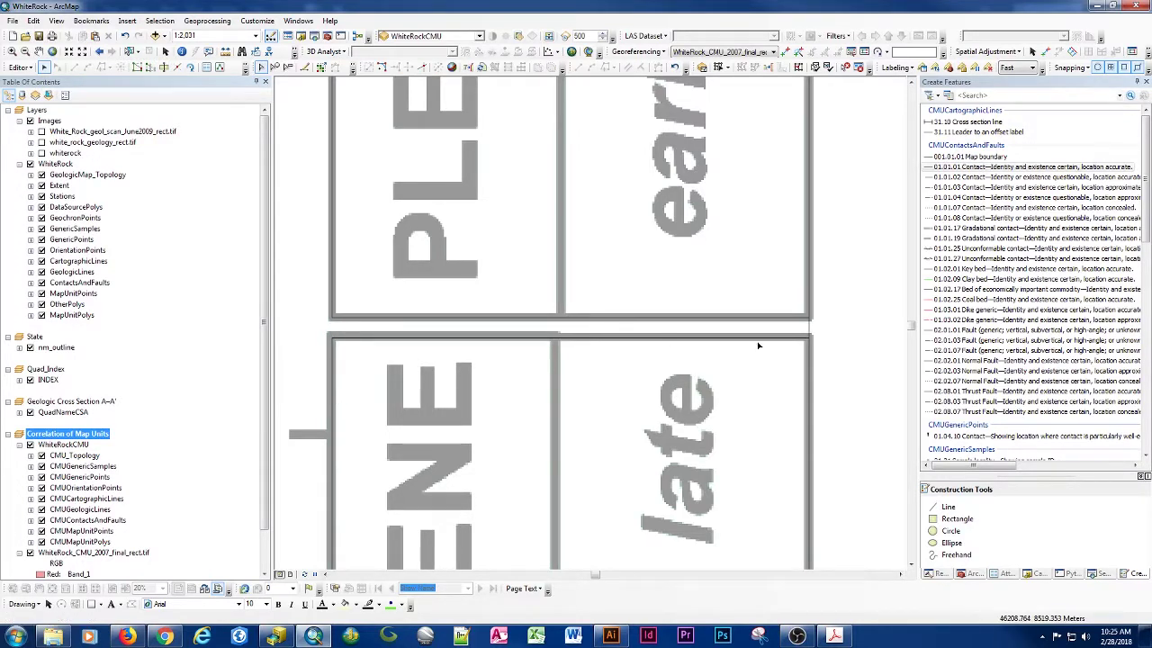
# Step: Split the column's right border at both horizontal lines and delete the segment bridging the Pleistocene–Pliocene gap
pyautogui.click(812, 331)
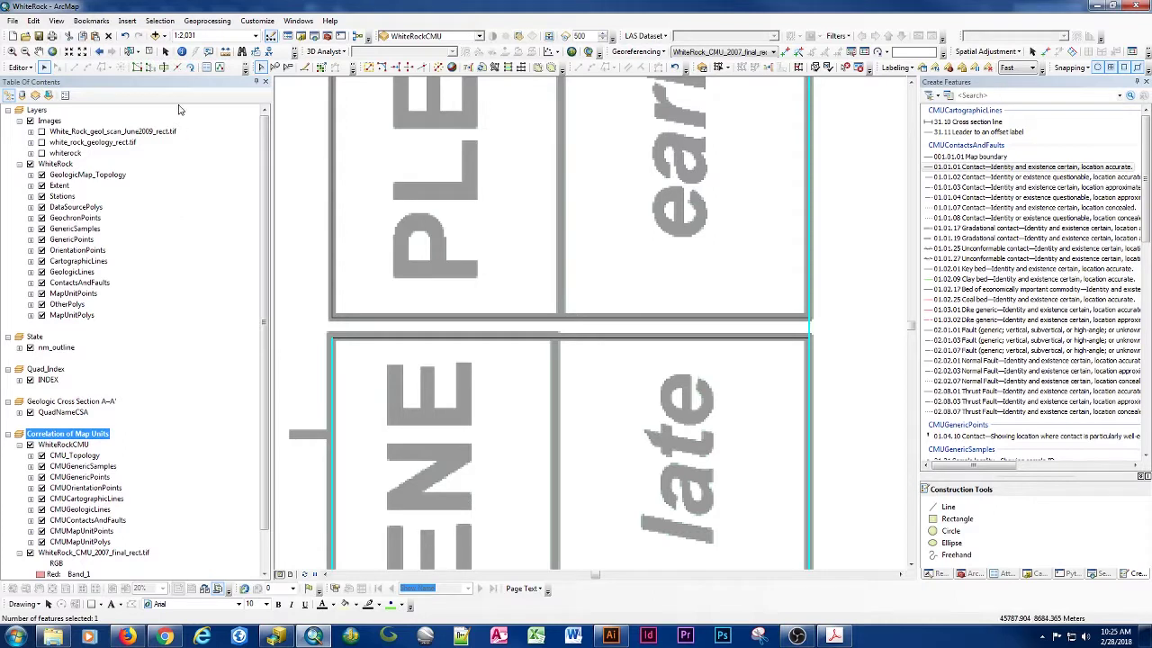
pyautogui.click(177, 68)
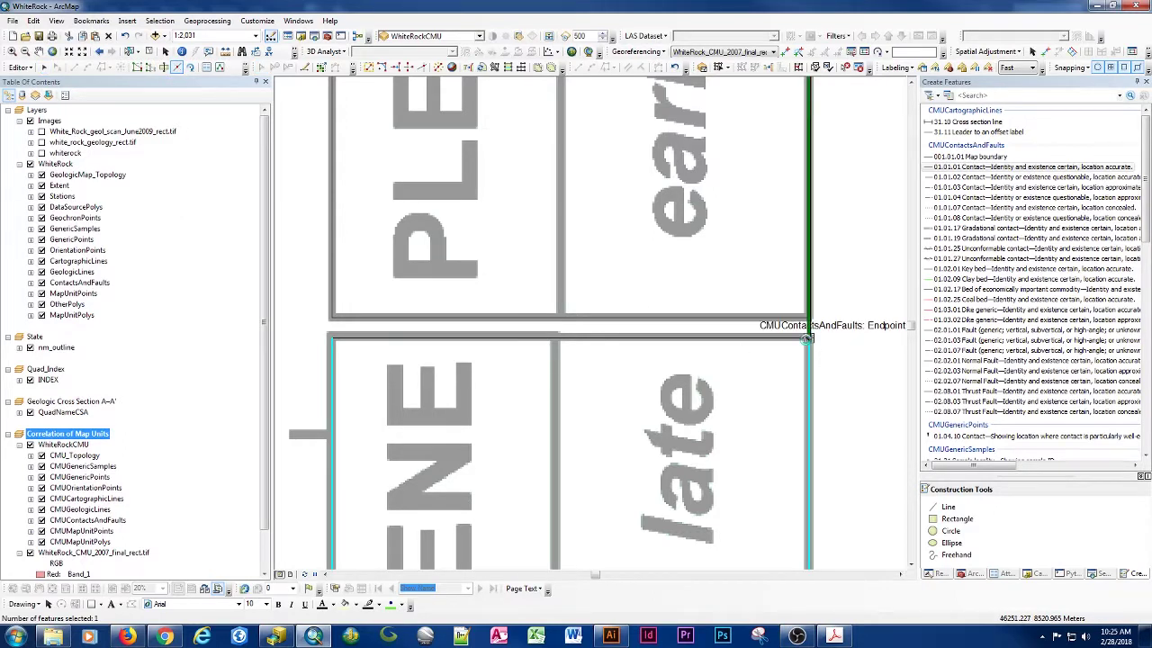
pyautogui.click(514, 250)
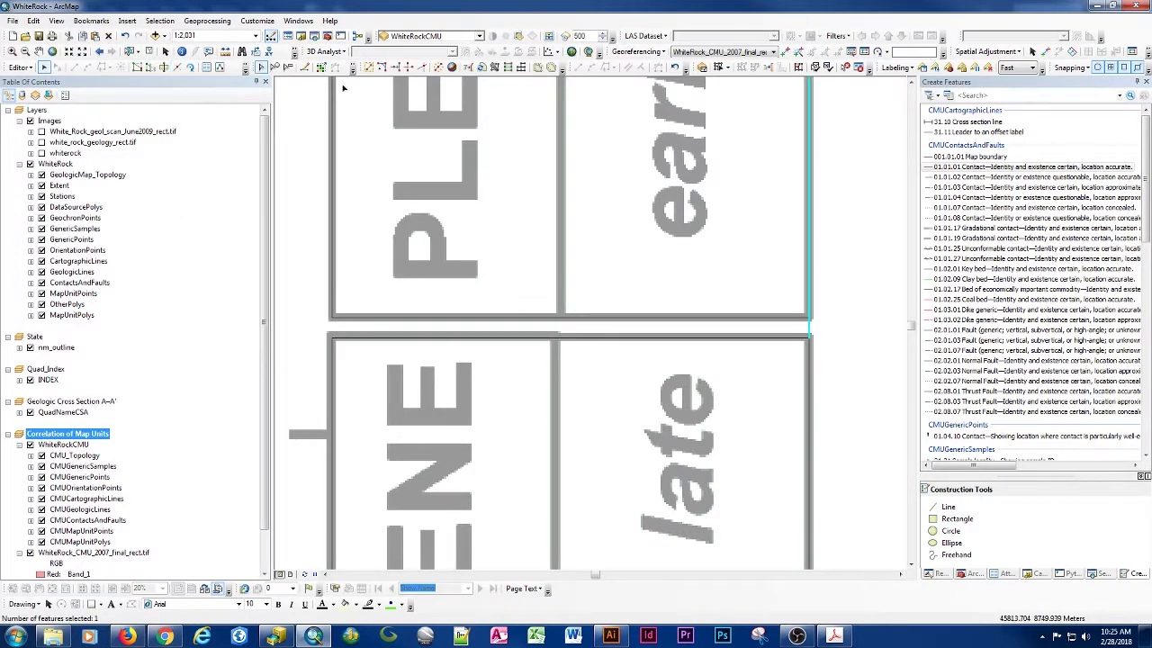
pyautogui.click(176, 68)
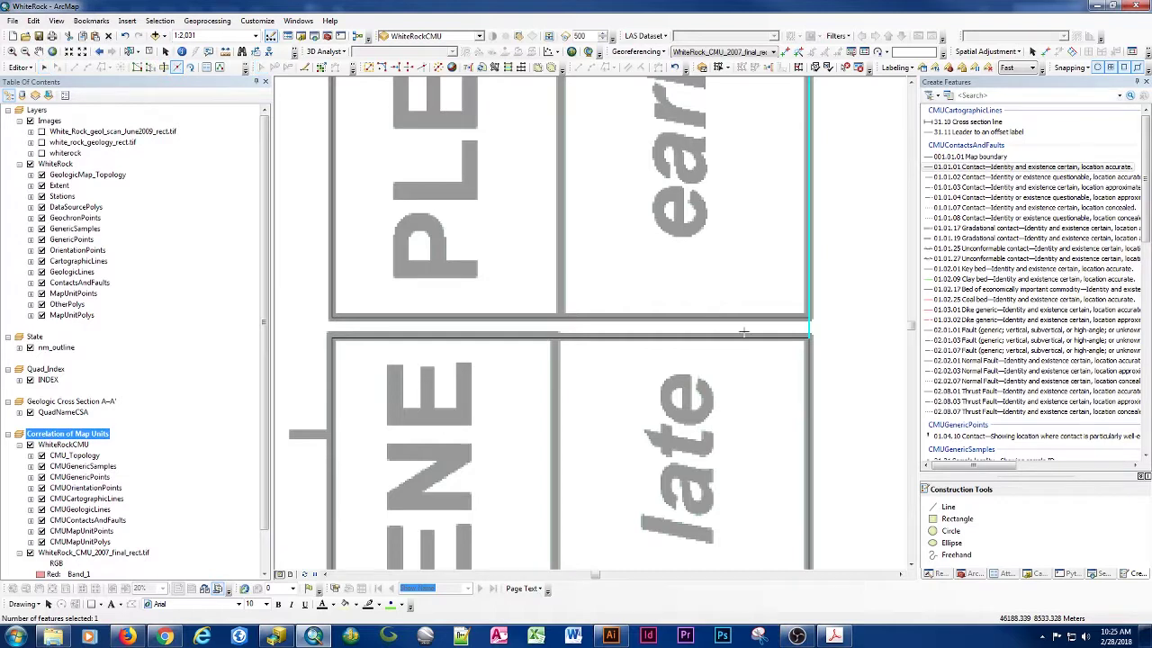
pyautogui.click(813, 331)
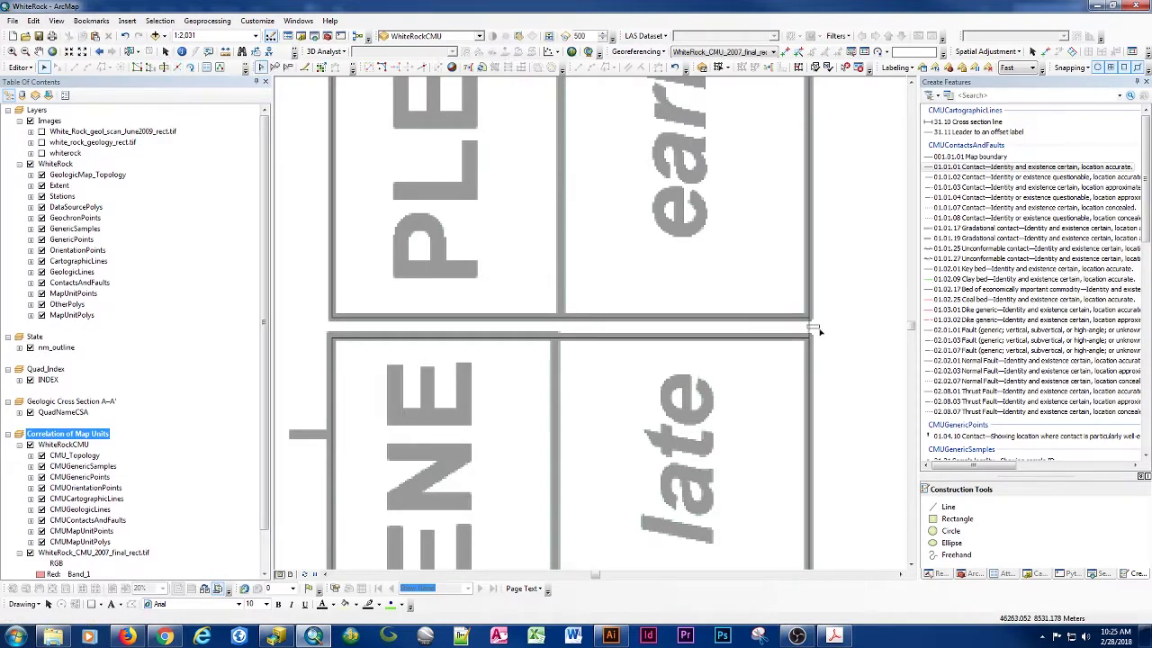
pyautogui.click(816, 332)
pyautogui.press('Delete')
# Step: Draw an accurately located contact line about 4149 m long from the 0.0117 step corner down past the time-scale column's base, with Delta X 0
pyautogui.scroll(-5, 553, 381)
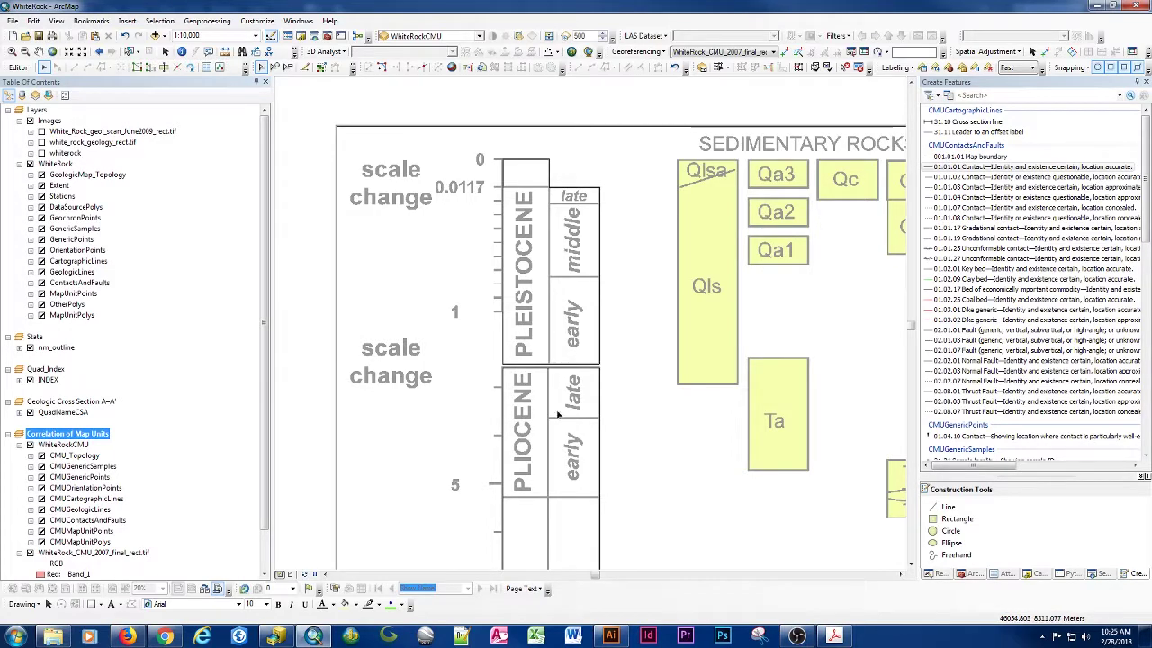
pyautogui.scroll(10, 552, 363)
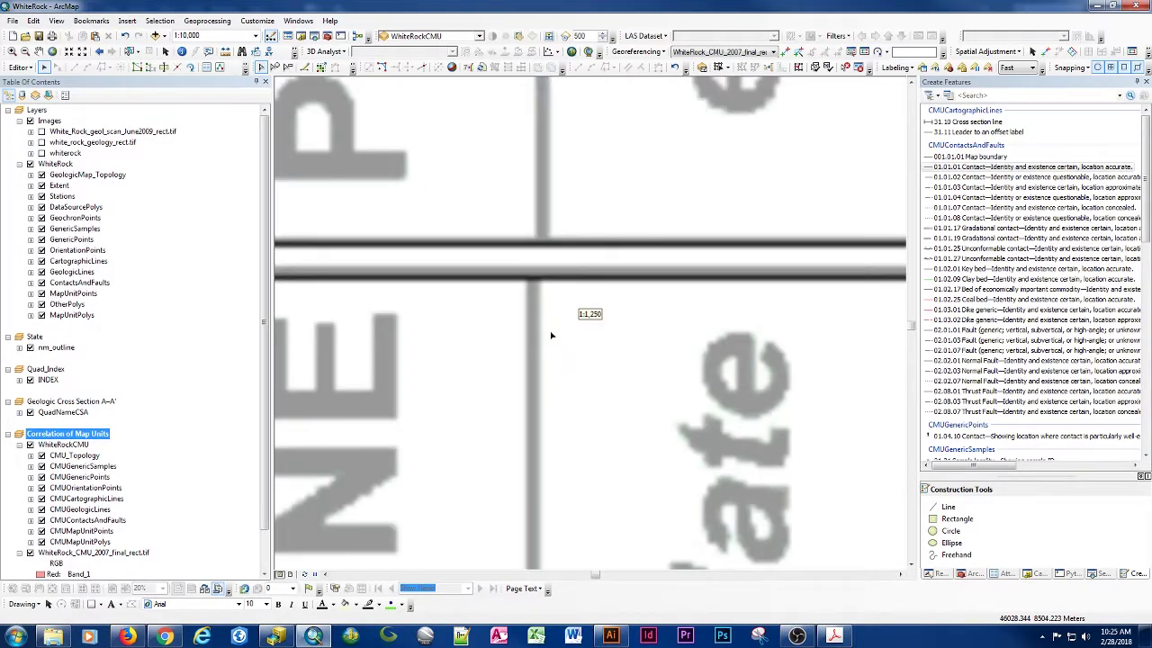
pyautogui.scroll(-8, 552, 210)
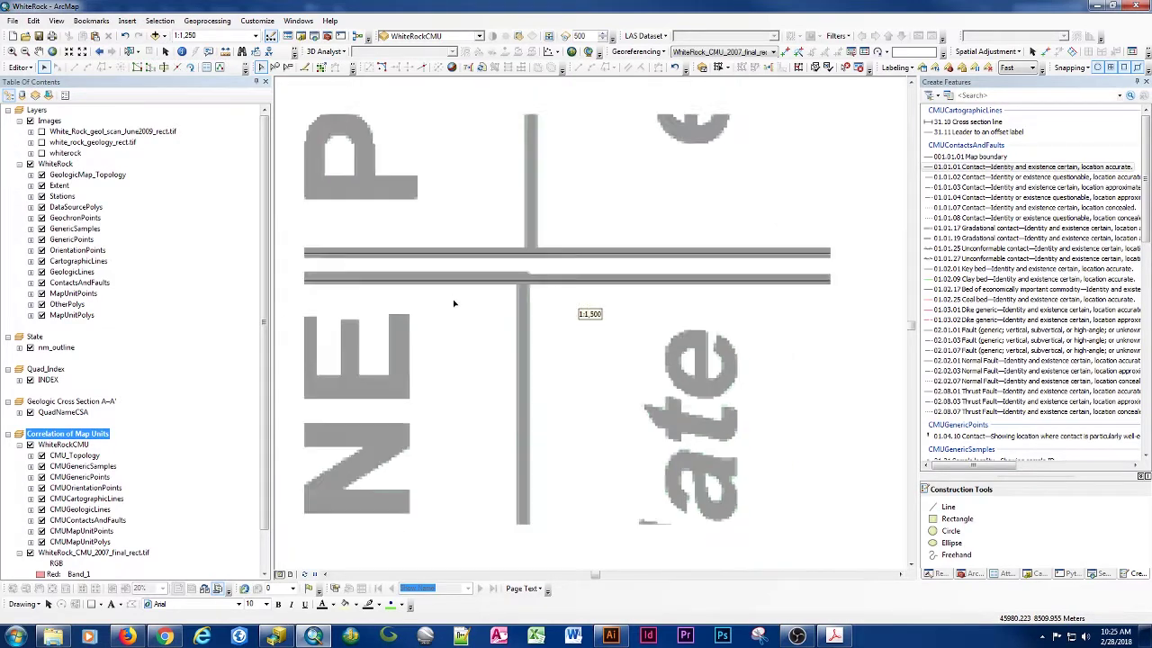
pyautogui.scroll(-3, 495, 324)
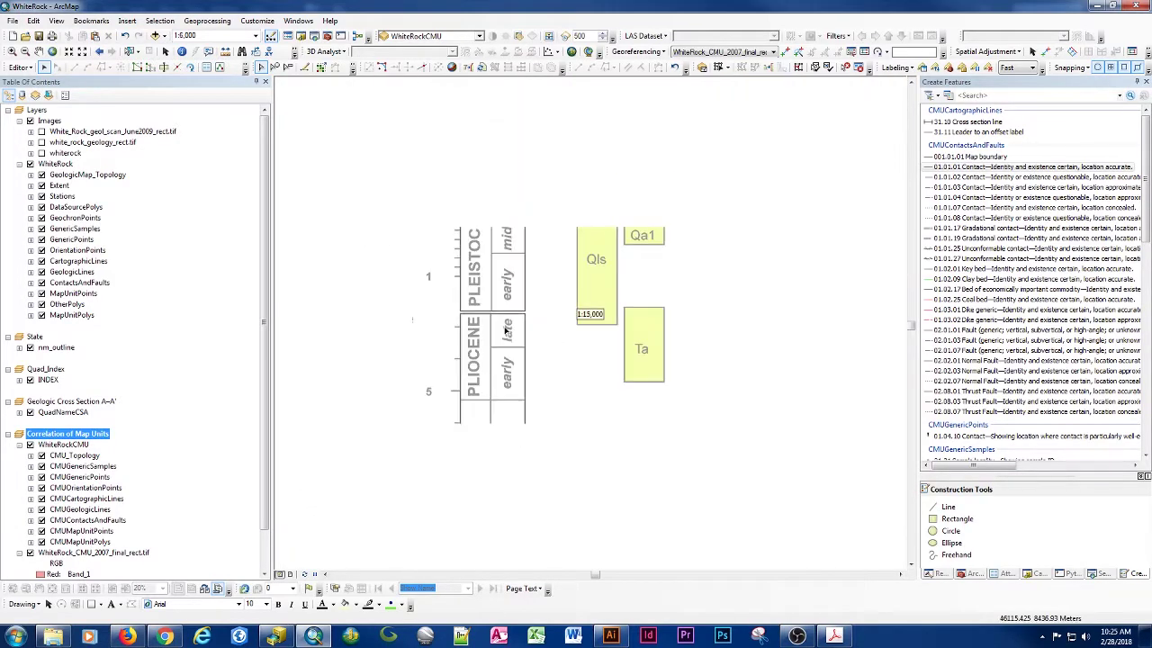
pyautogui.scroll(-2, 506, 331)
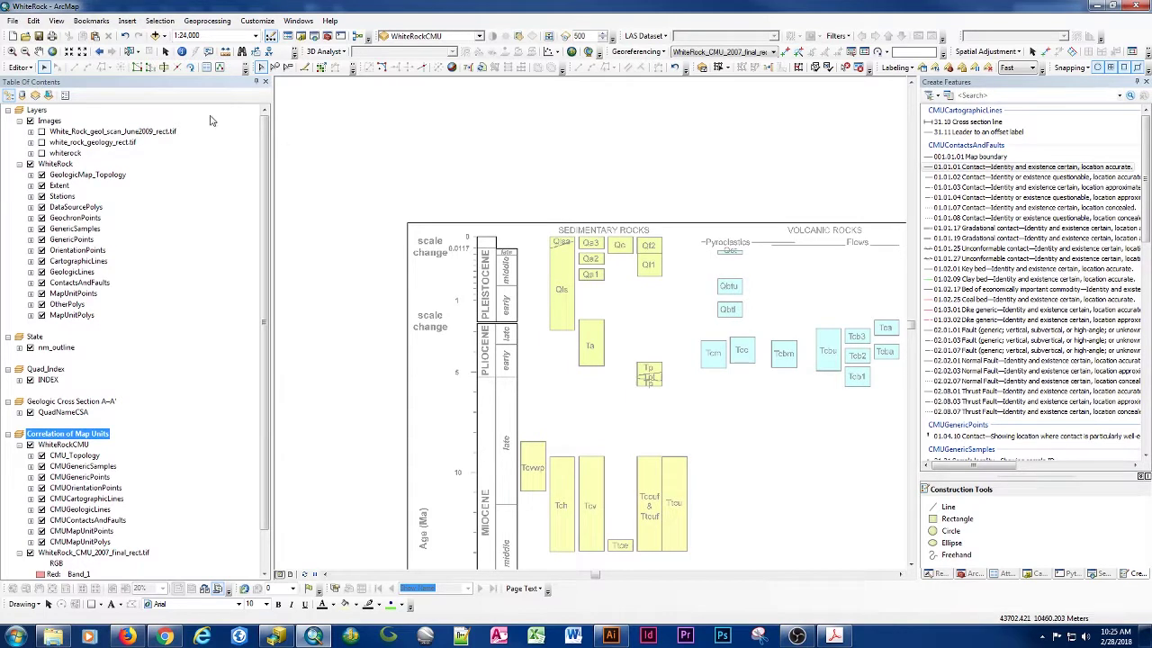
pyautogui.click(1017, 168)
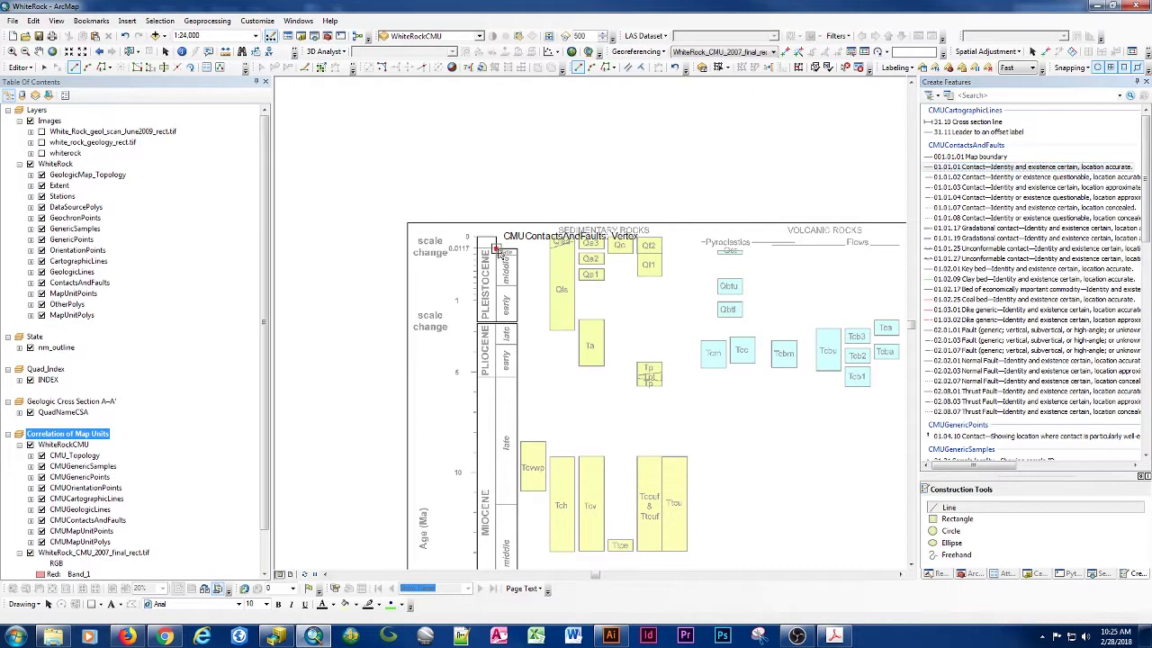
pyautogui.scroll(-1, 495, 199)
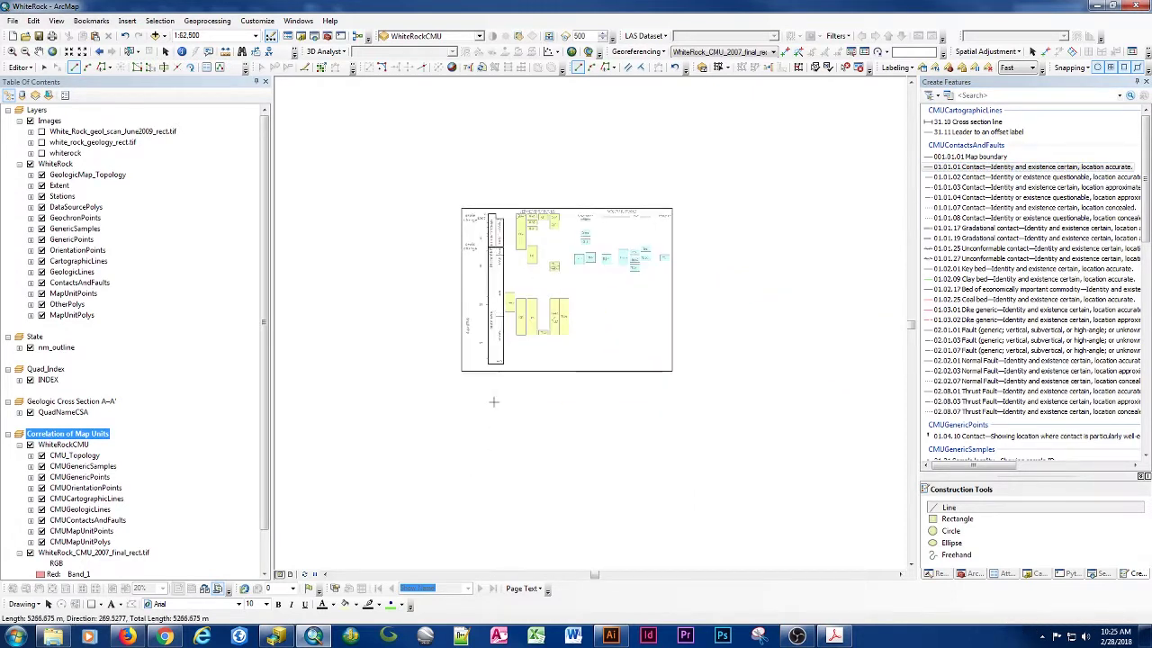
pyautogui.scroll(5, 495, 402)
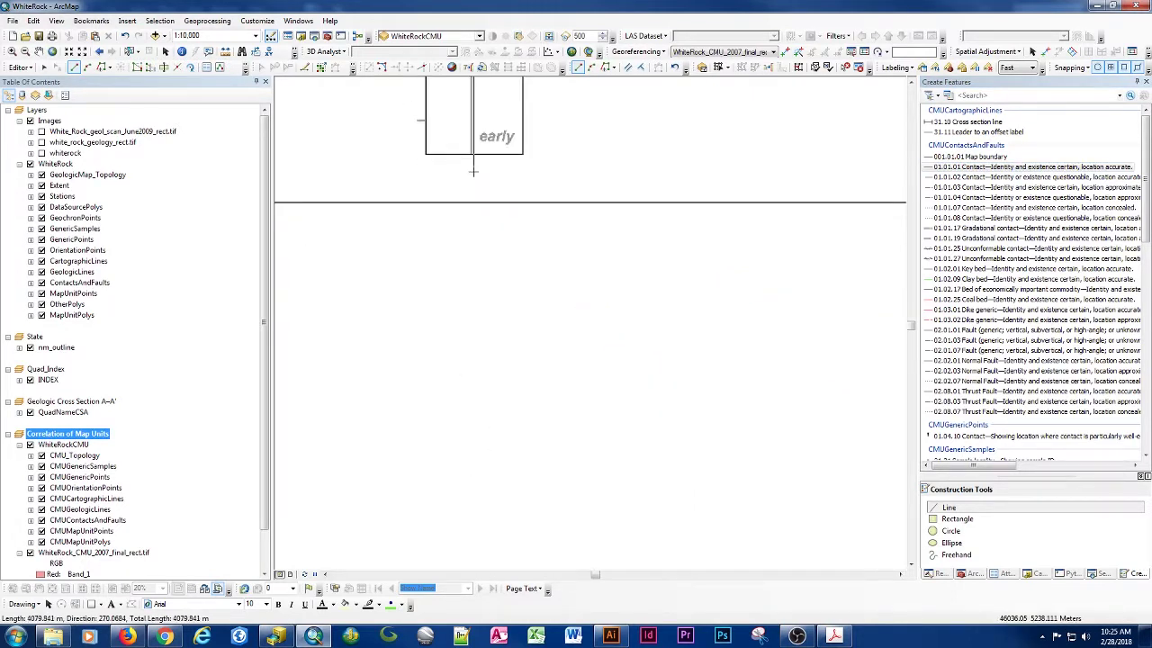
pyautogui.scroll(2, 472, 171)
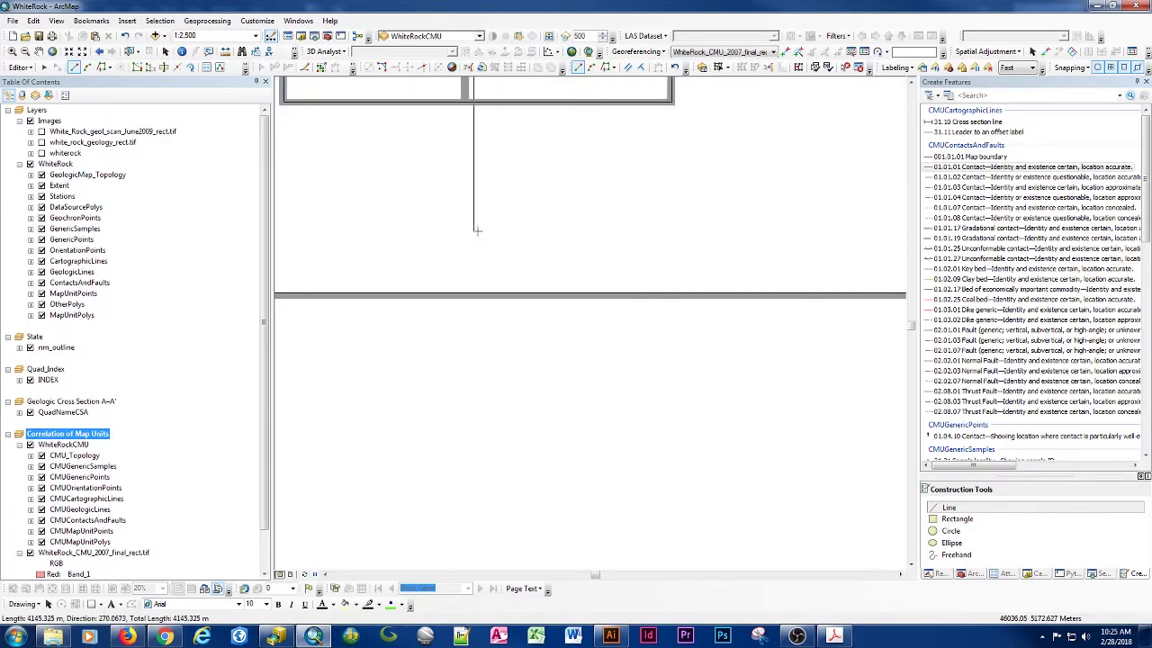
pyautogui.hotkey('ctrl', 'd')
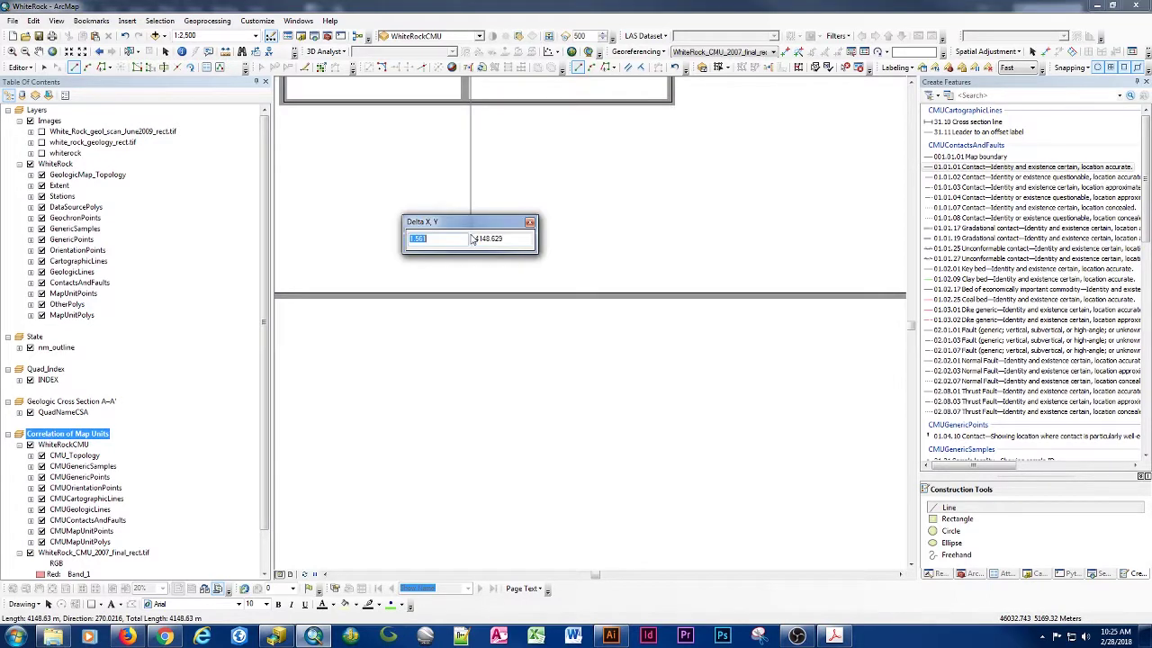
pyautogui.write('0')
pyautogui.press('Return')
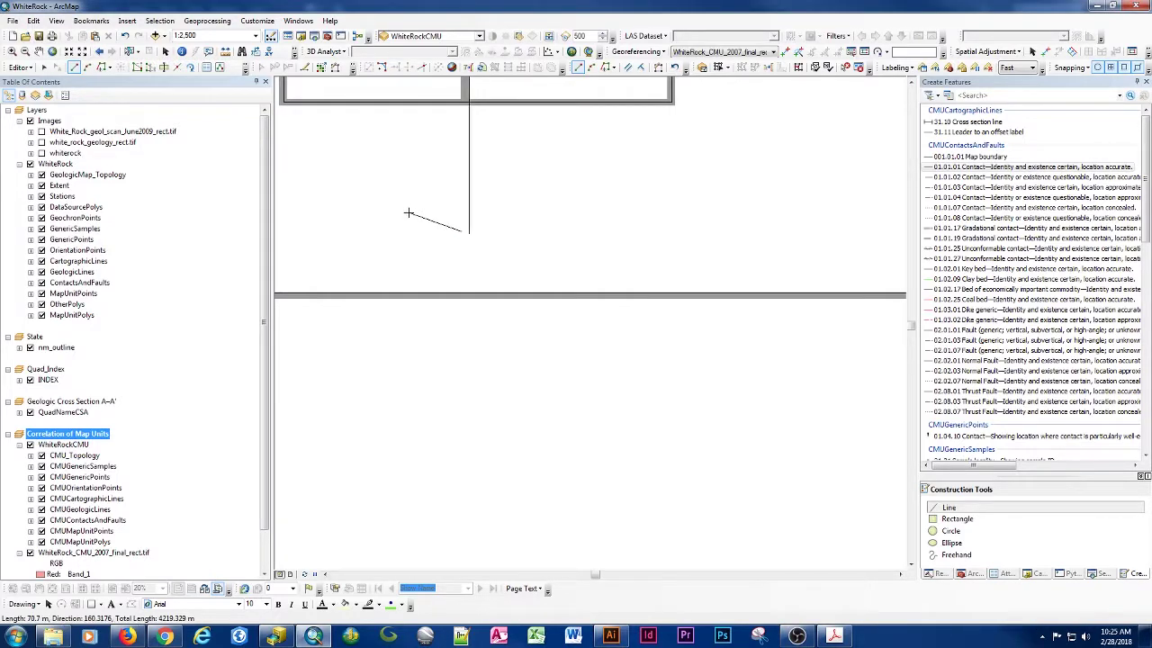
pyautogui.press('F2')
# Step: Split the vertical divider line where it crosses the time-scale column's base and delete the overhanging piece below it
pyautogui.click(137, 67)
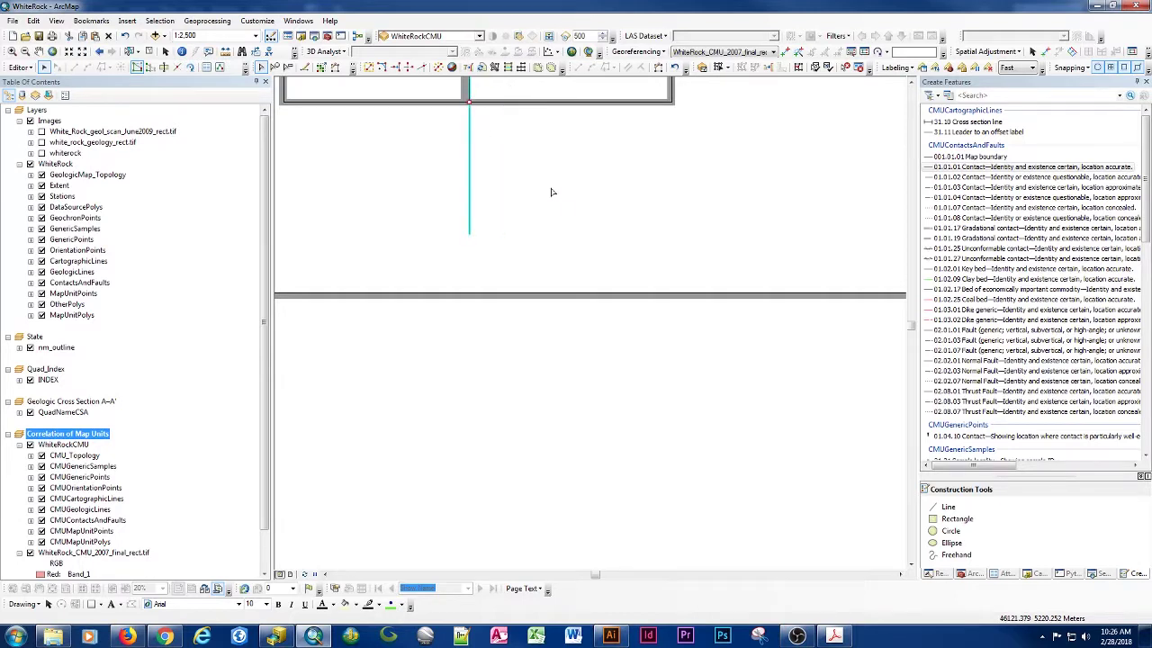
pyautogui.press('Delete')
pyautogui.scroll(5, 521, 307)
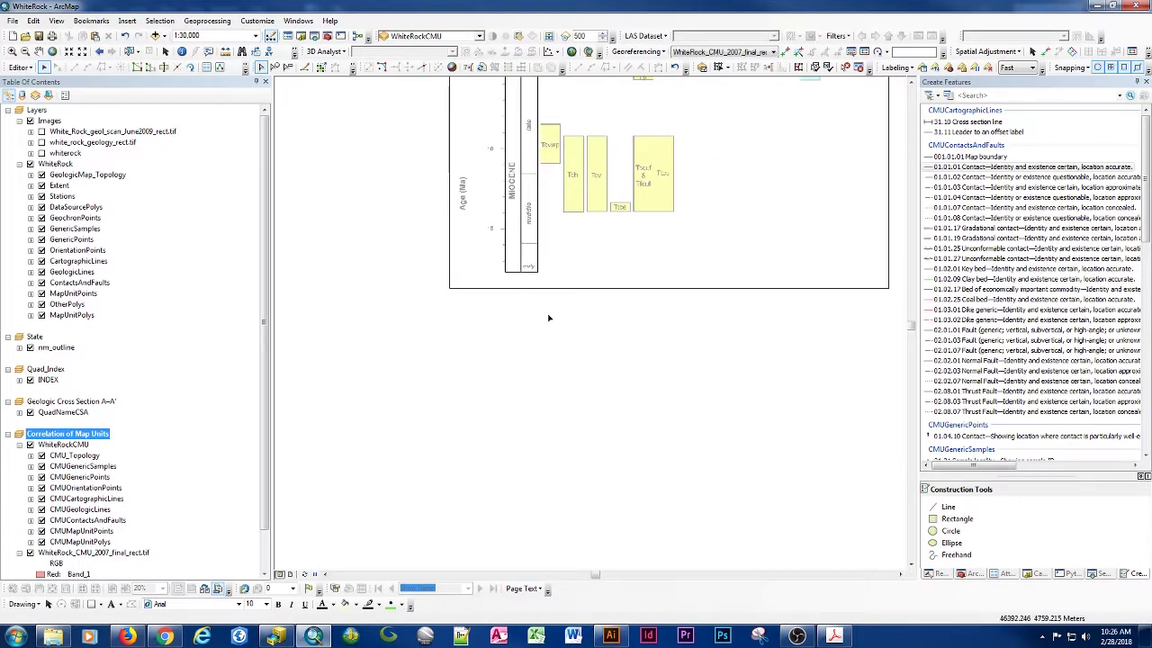
pyautogui.scroll(2, 548, 318)
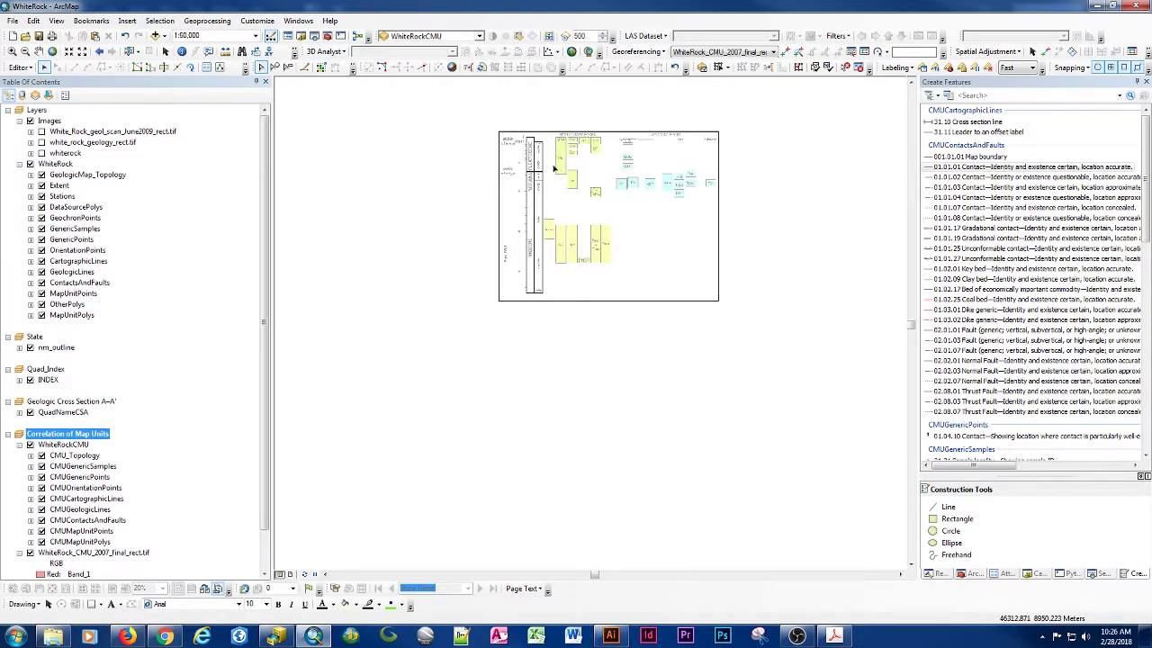
pyautogui.scroll(-4, 542, 140)
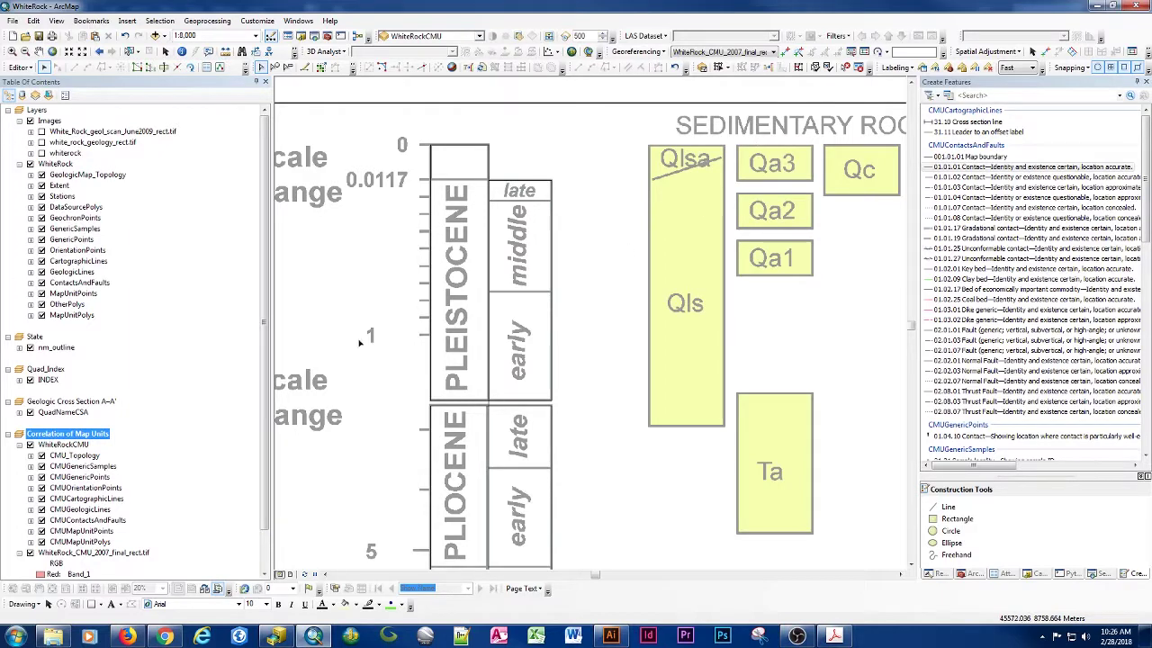
pyautogui.scroll(2, 330, 313)
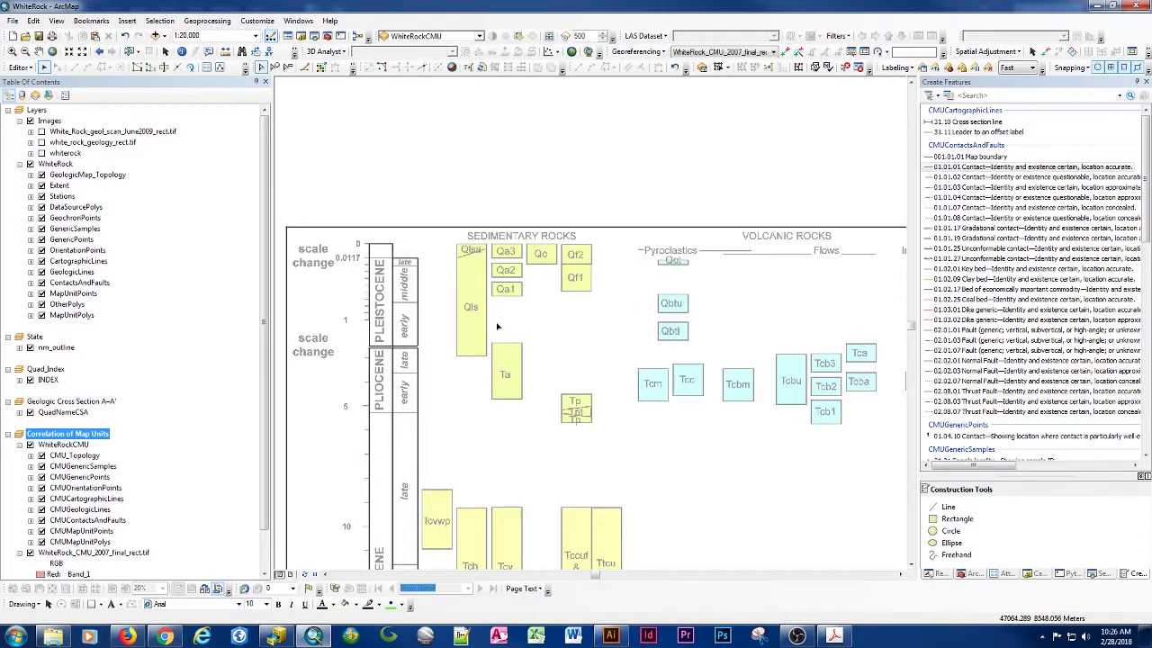
pyautogui.scroll(-2, 496, 298)
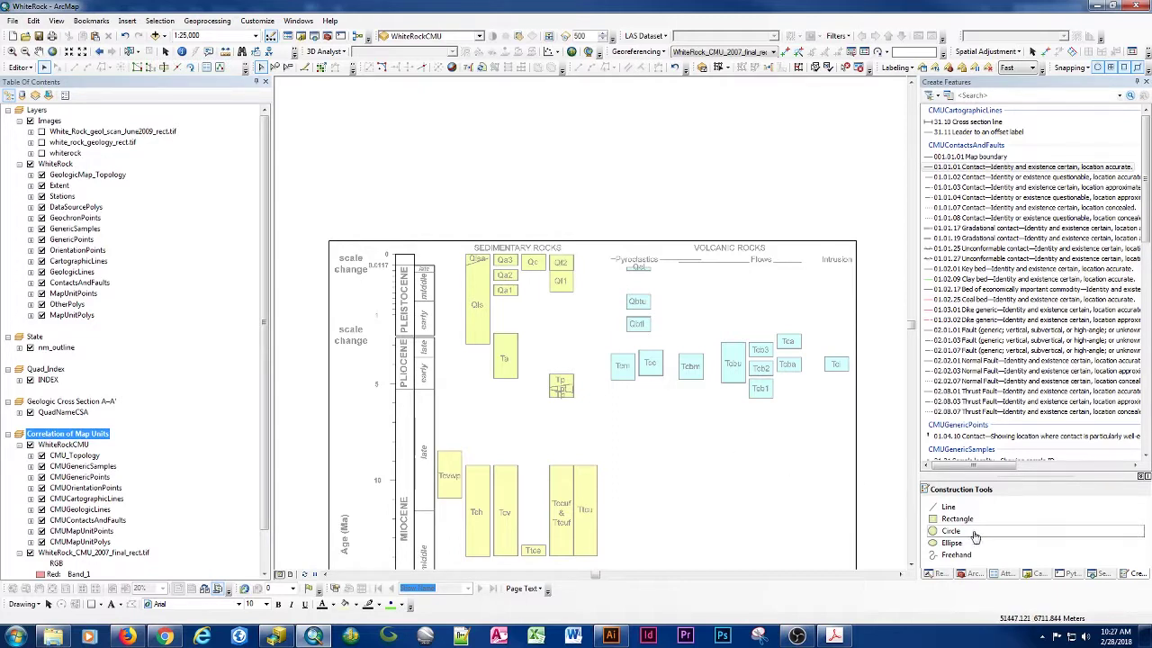
# Step: Draw an accurately located contact rectangle about 263 by 987 m around the Qls box from its upper-left corner, with direction 0
pyautogui.click(936, 178)
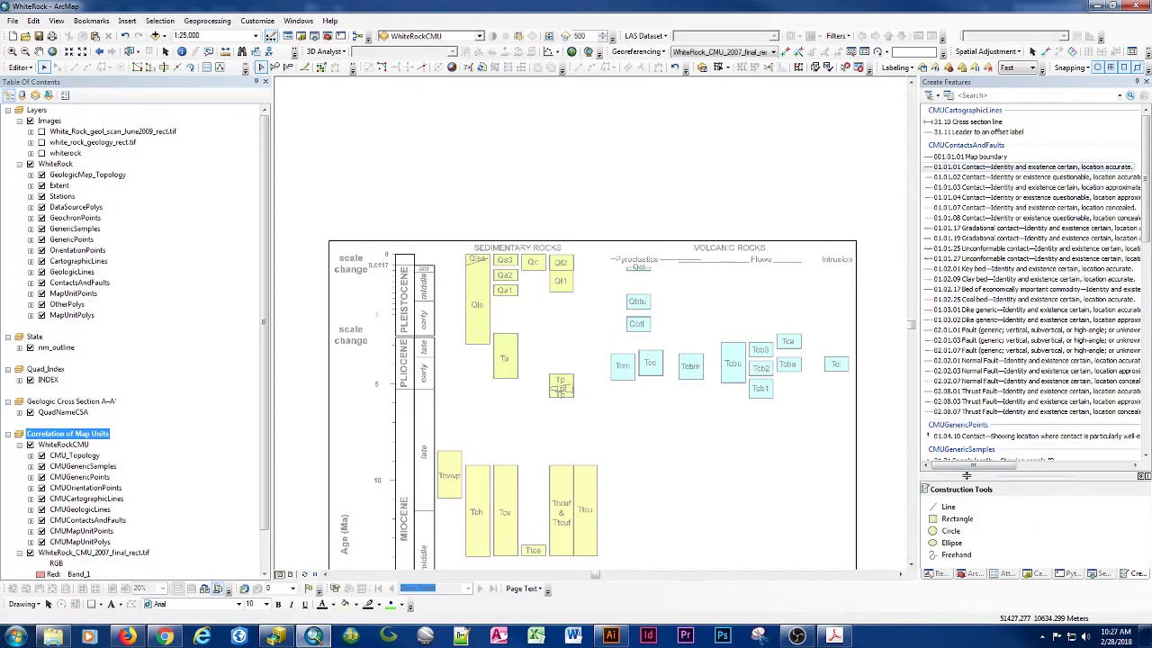
pyautogui.click(954, 171)
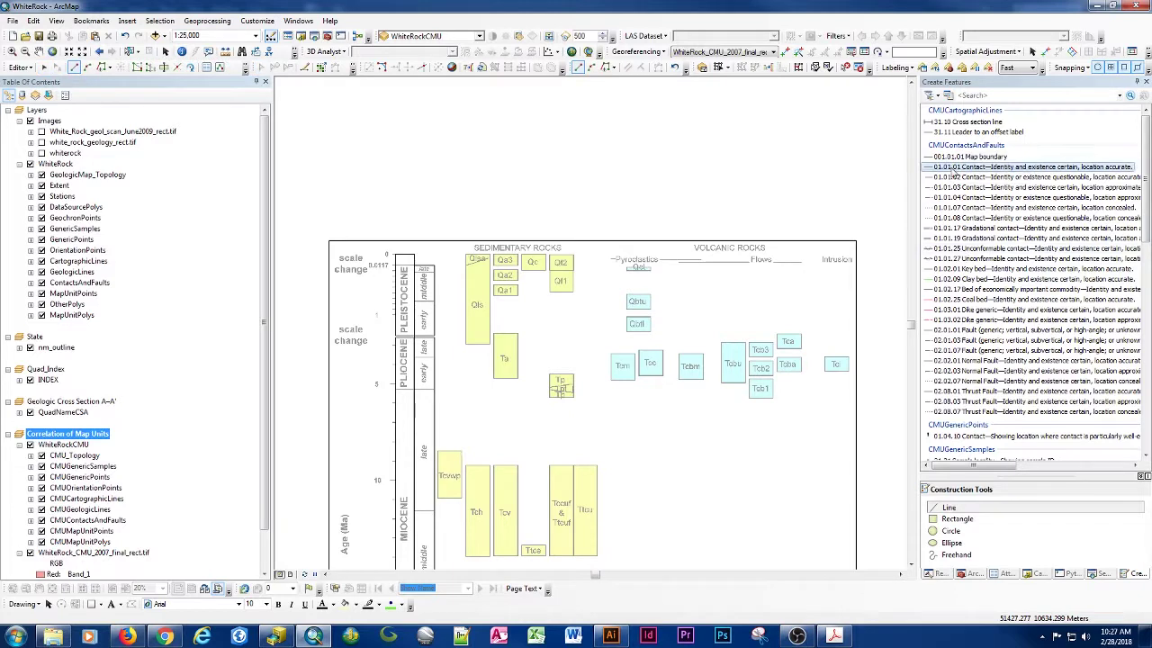
pyautogui.click(956, 520)
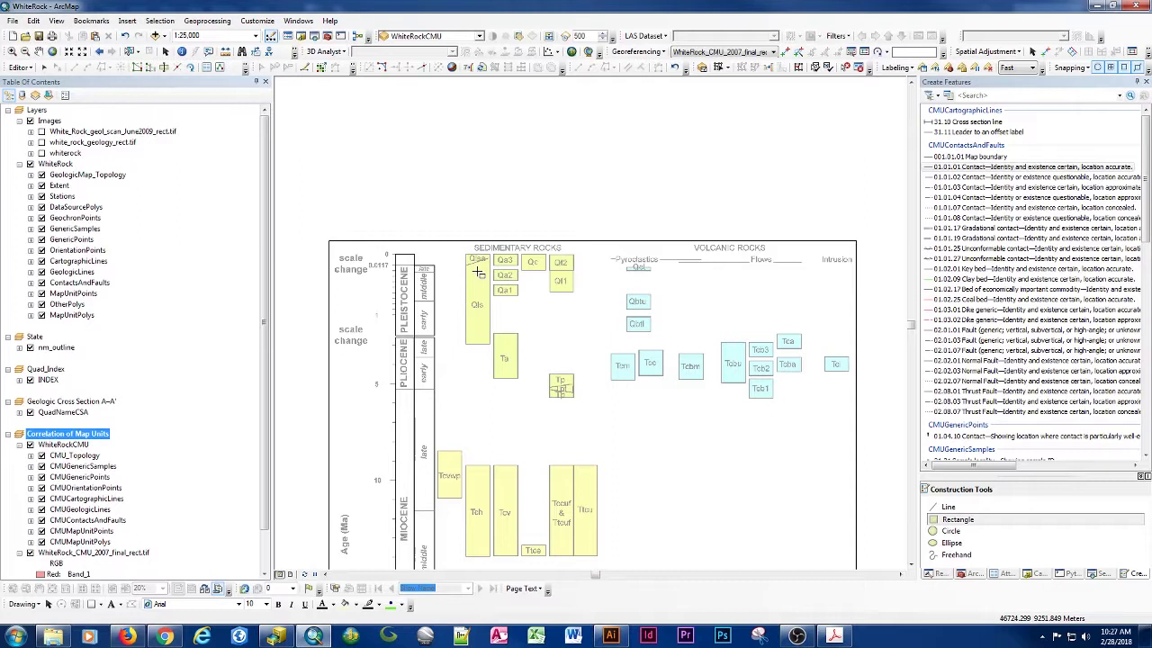
pyautogui.moveTo(448, 237); pyautogui.dragTo(594, 405)
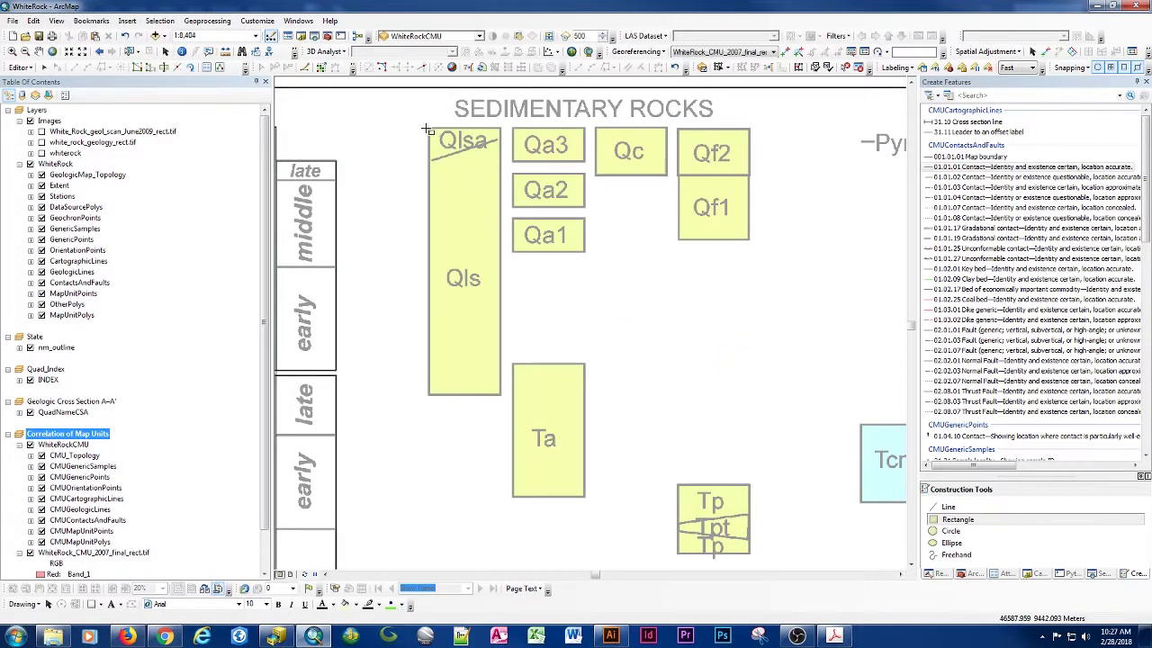
pyautogui.moveTo(431, 129); pyautogui.dragTo(442, 141)
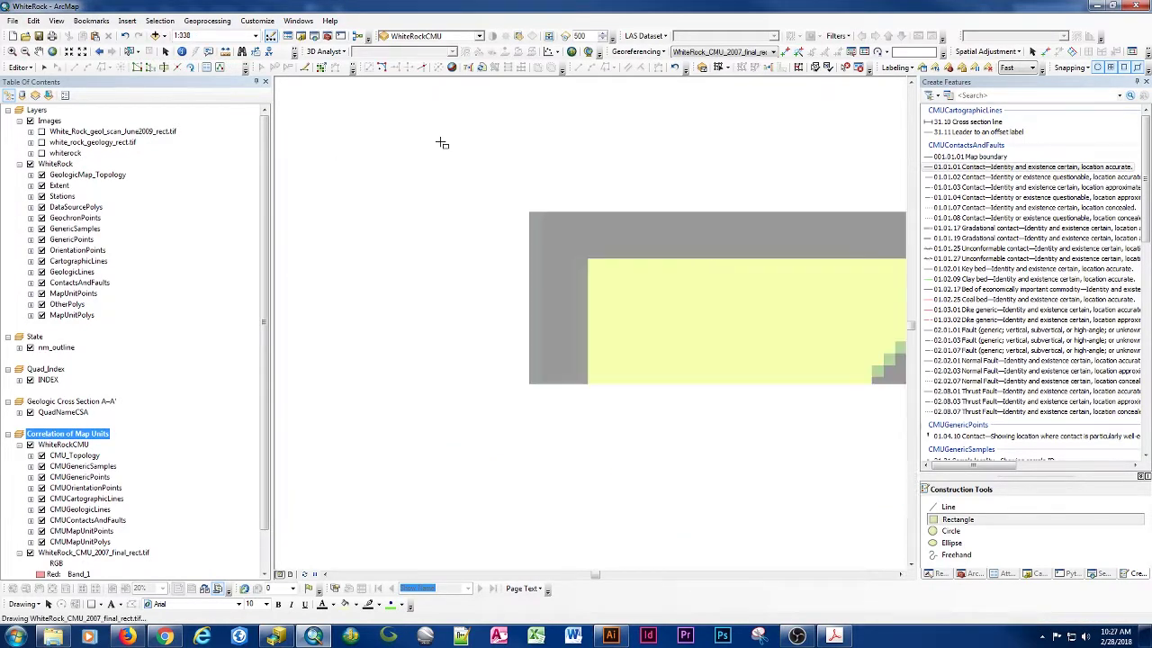
pyautogui.click(558, 236)
pyautogui.scroll(5, 386, 193)
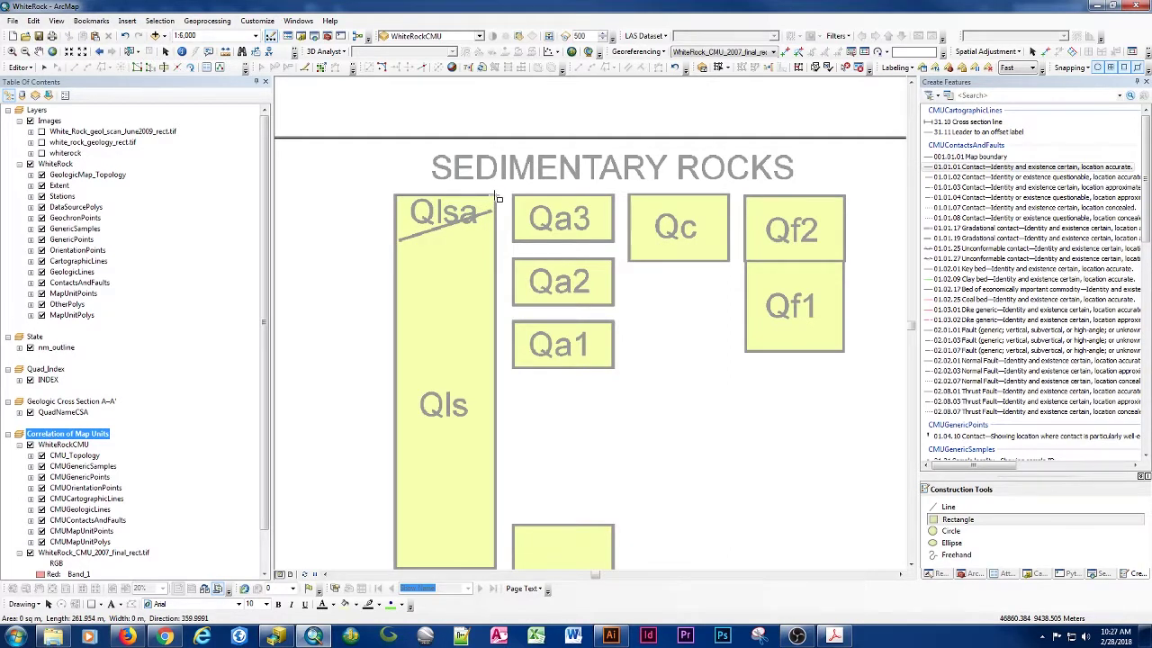
pyautogui.rightClick(496, 198)
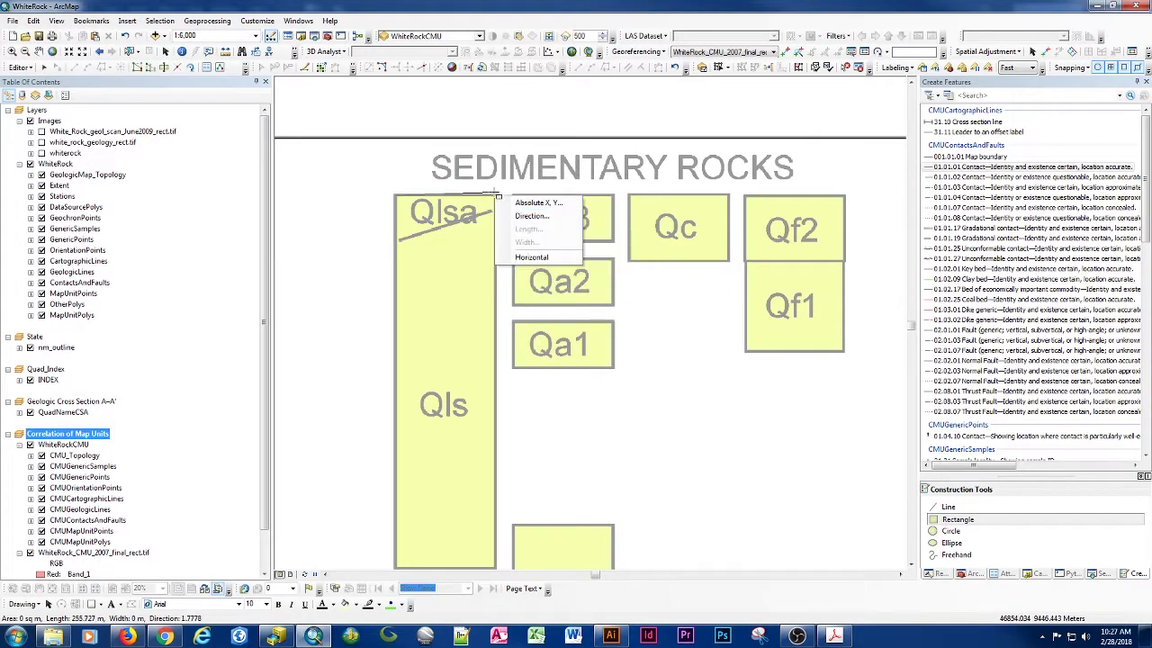
pyautogui.click(515, 218)
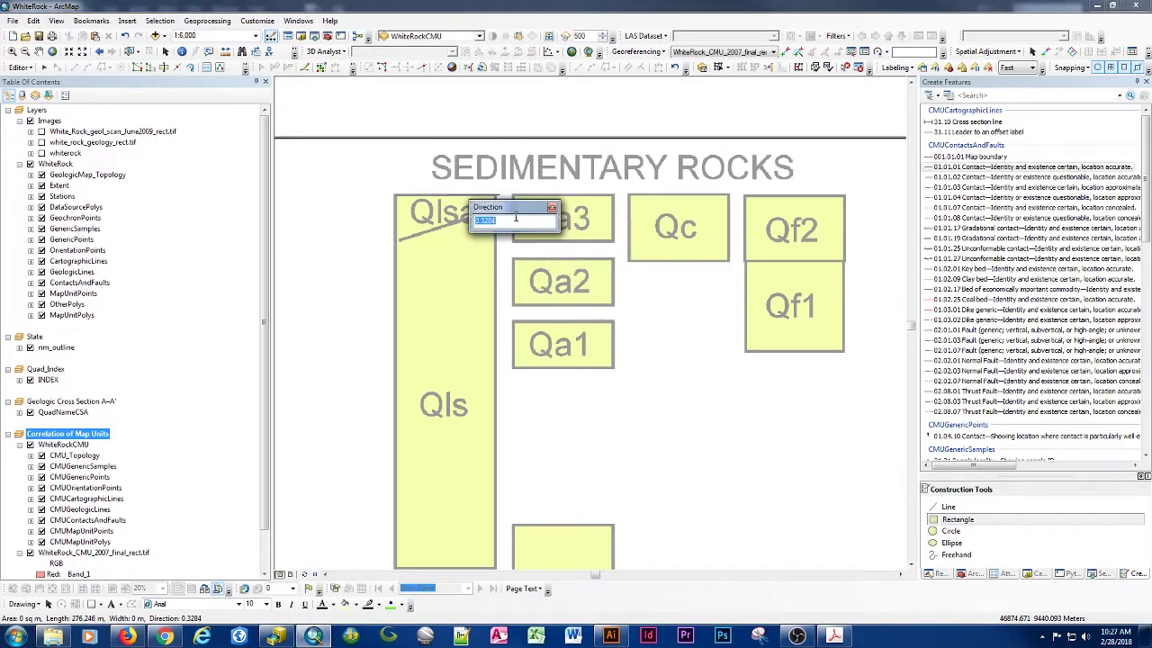
pyautogui.write('0')
pyautogui.press('Return')
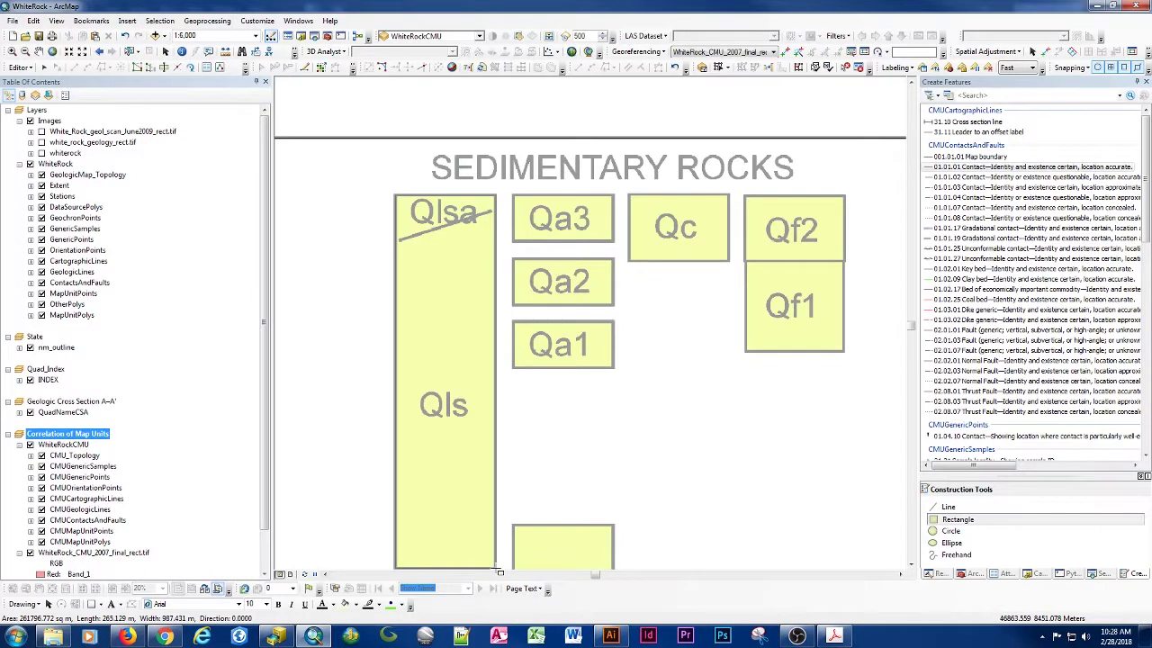
pyautogui.click(499, 572)
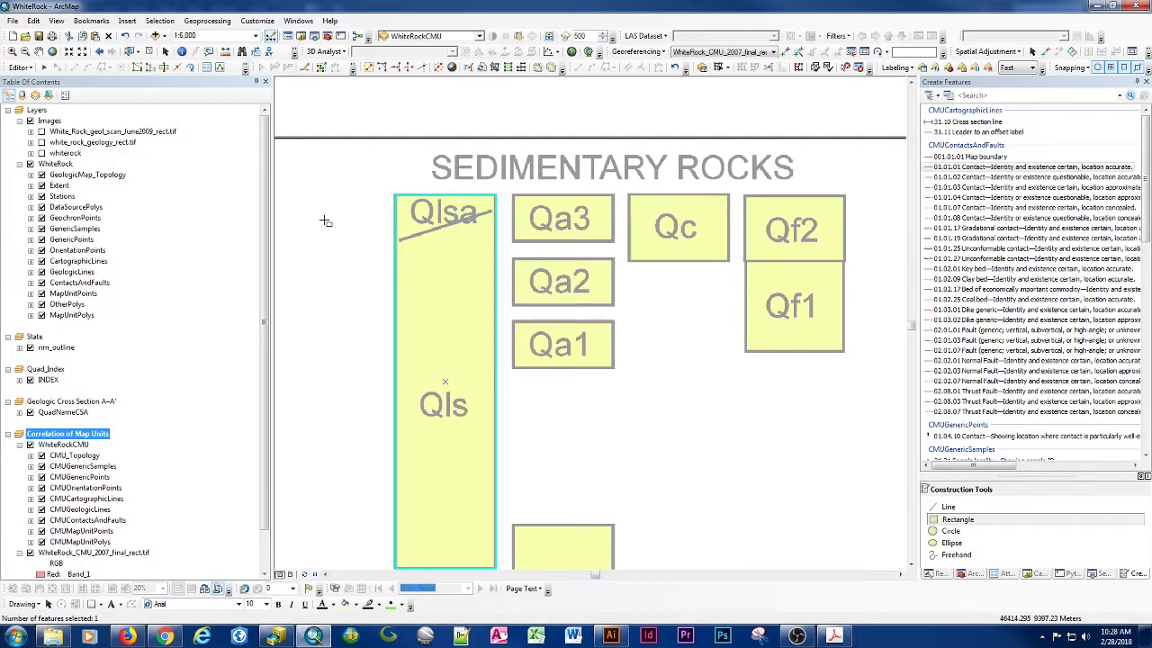
# Step: Draw an accurately located contact rectangle about 527 by 1002 m around the adjoining Tccuf & Ttcuf and Ttcu boxes, with direction 0
pyautogui.scroll(4, 326, 195)
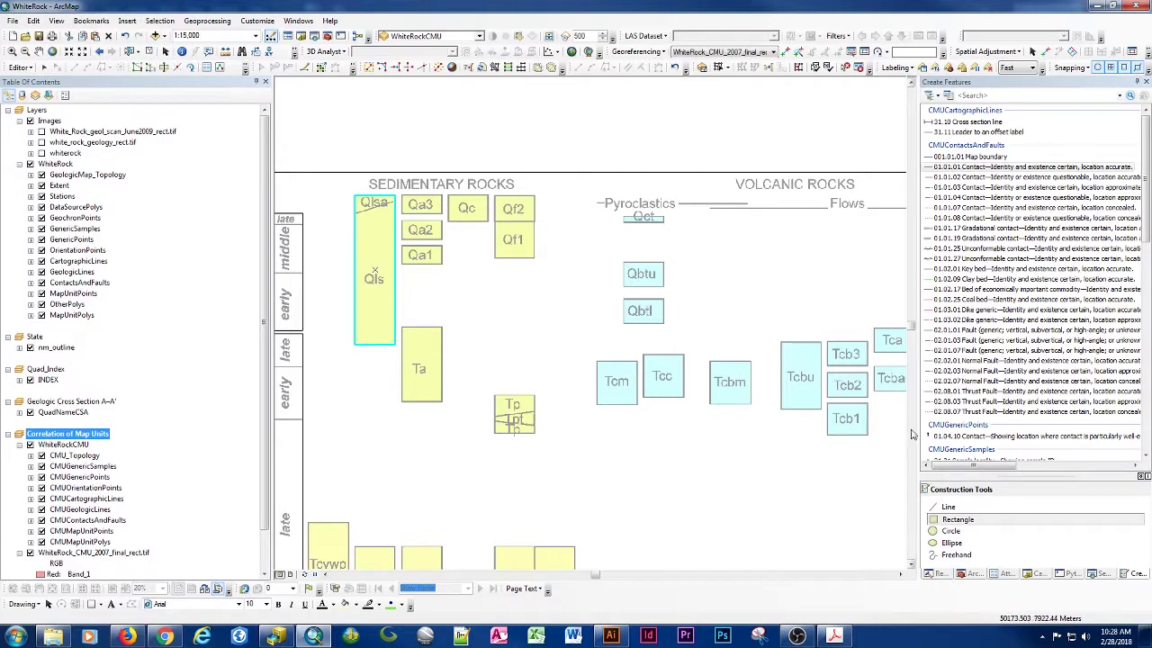
pyautogui.click(936, 522)
pyautogui.scroll(3, 605, 319)
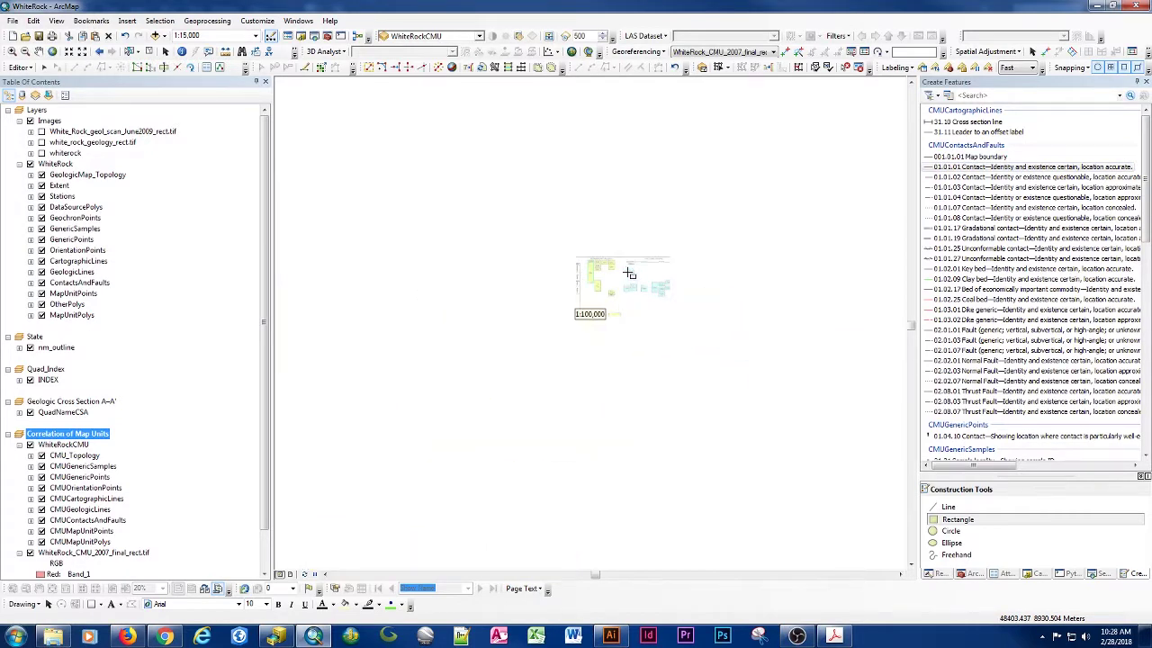
pyautogui.scroll(2, 621, 306)
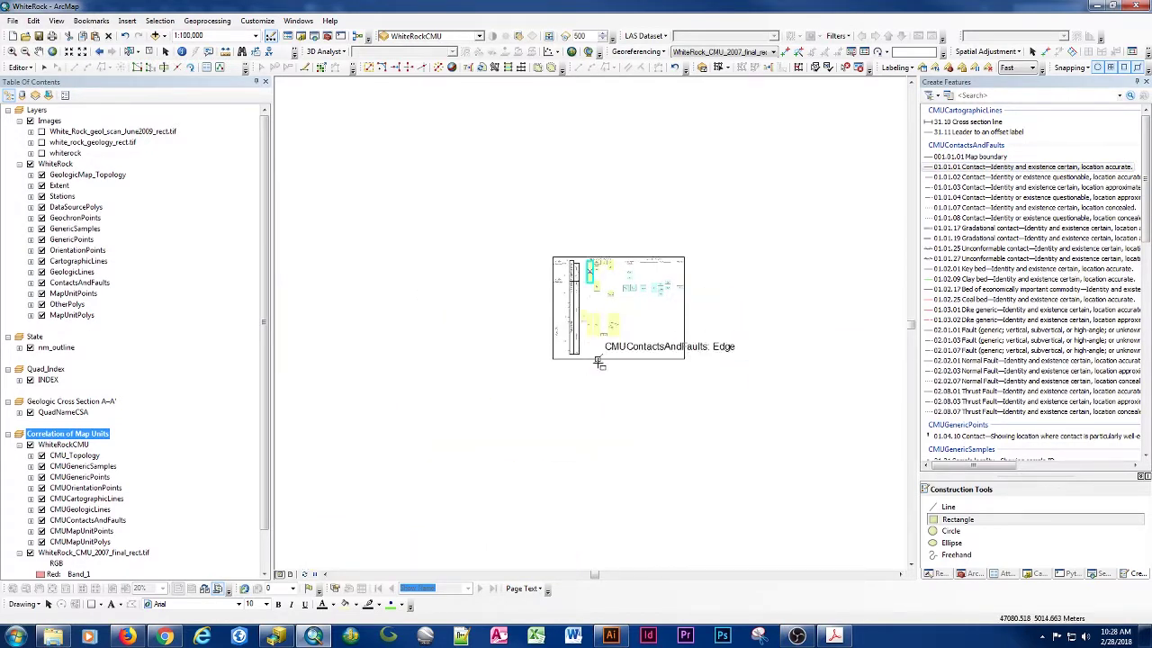
pyautogui.scroll(-4, 592, 362)
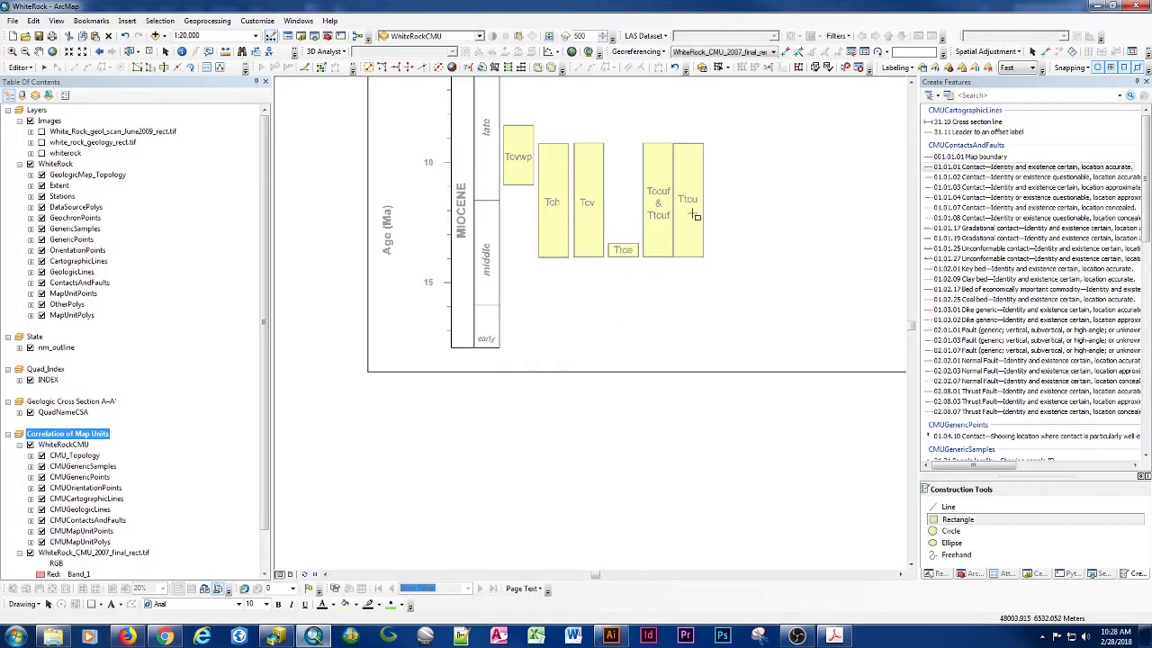
pyautogui.scroll(-1, 723, 256)
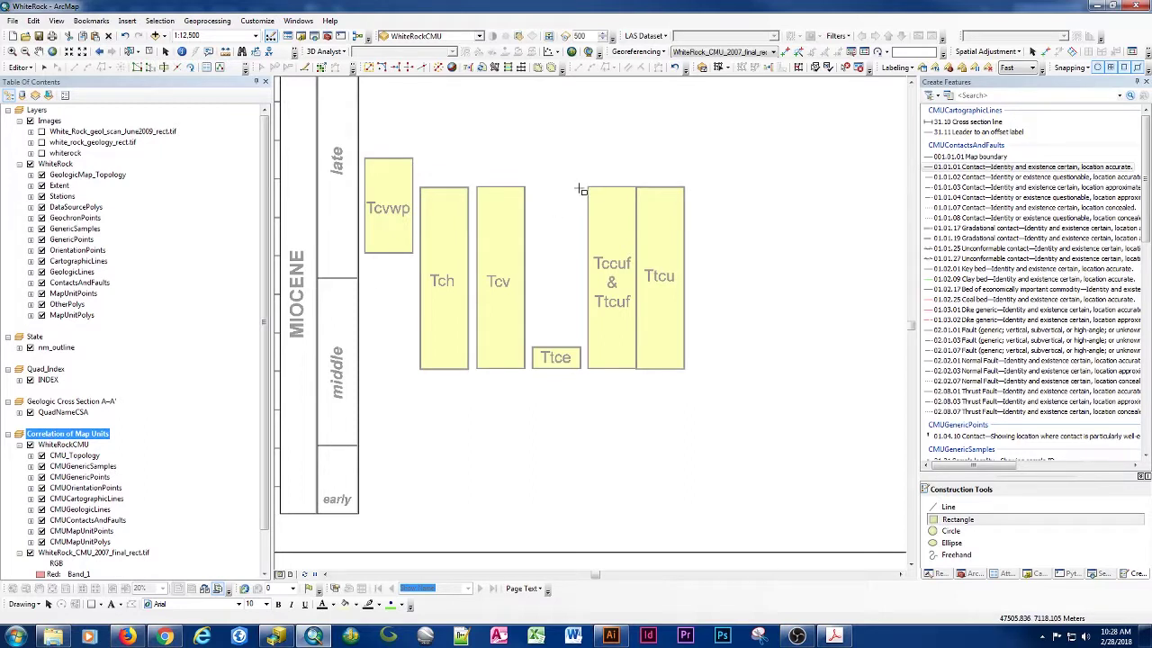
pyautogui.moveTo(580, 171); pyautogui.dragTo(607, 203)
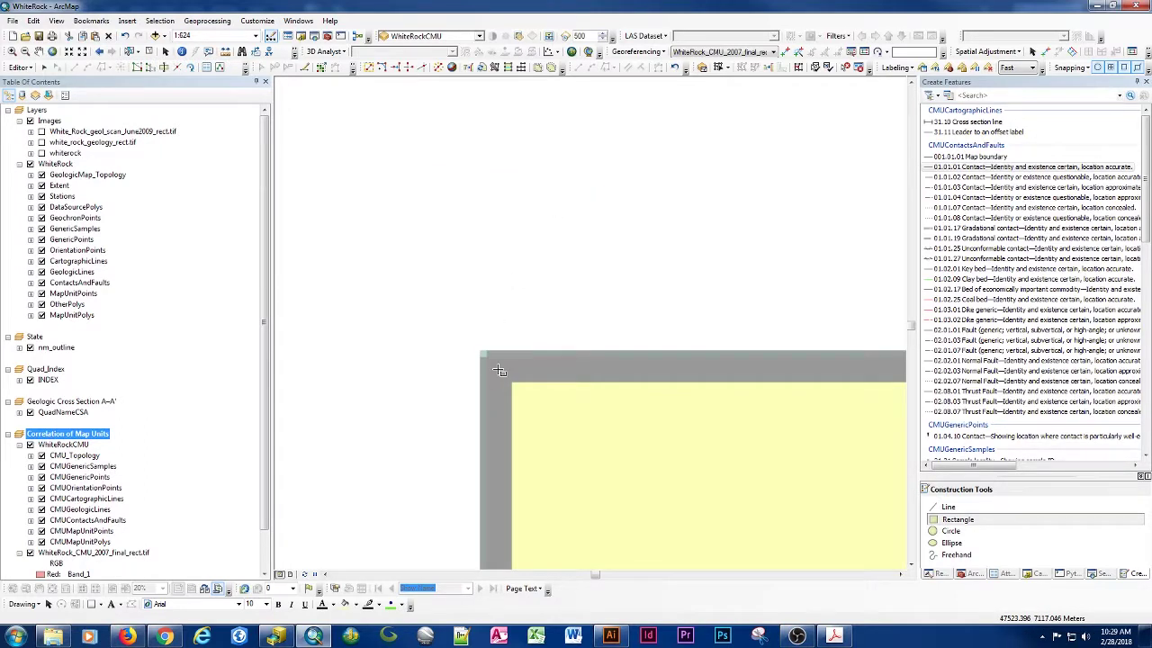
pyautogui.moveTo(462, 276); pyautogui.dragTo(399, 240)
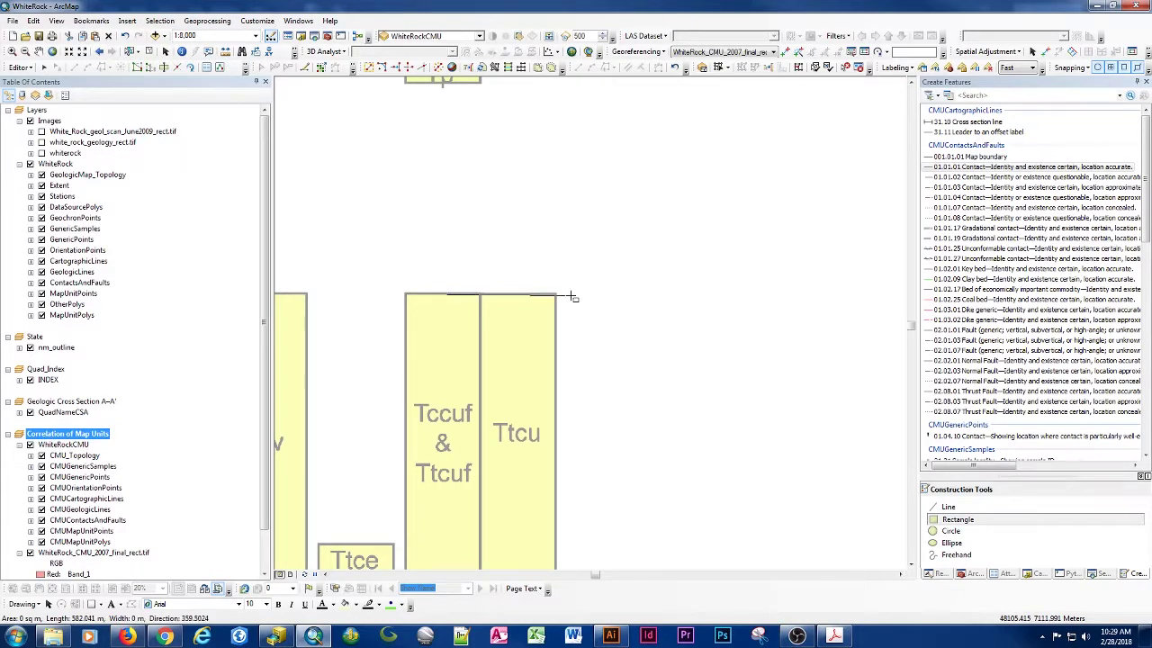
pyautogui.rightClick(570, 295)
pyautogui.click(587, 312)
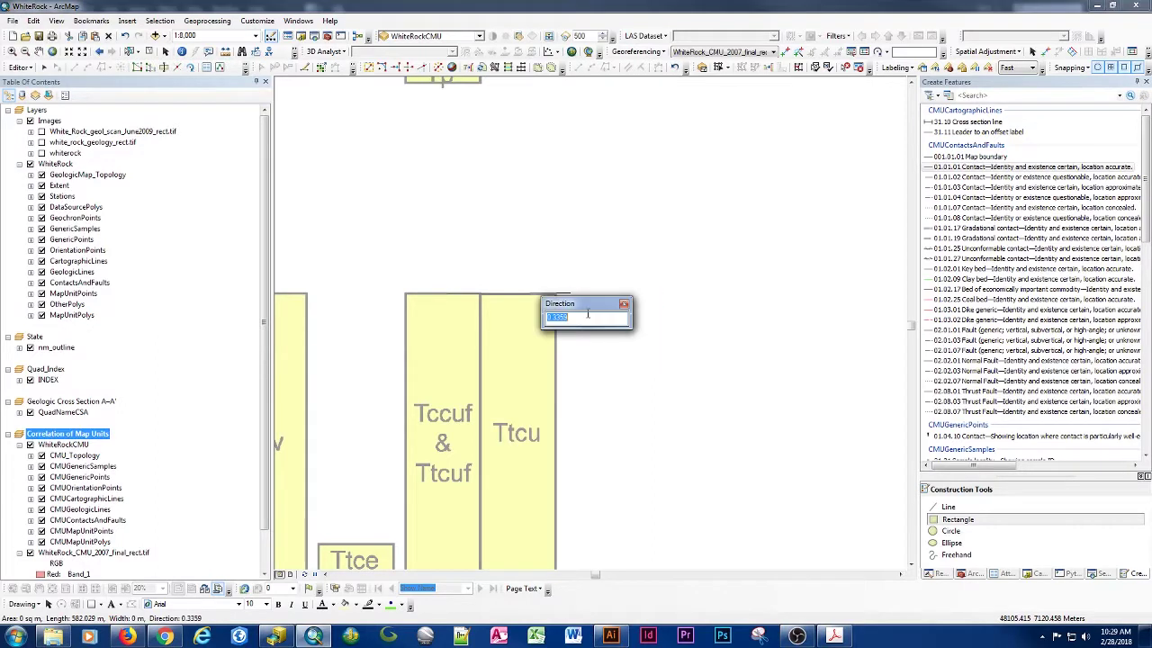
pyautogui.write('0')
pyautogui.press('Return')
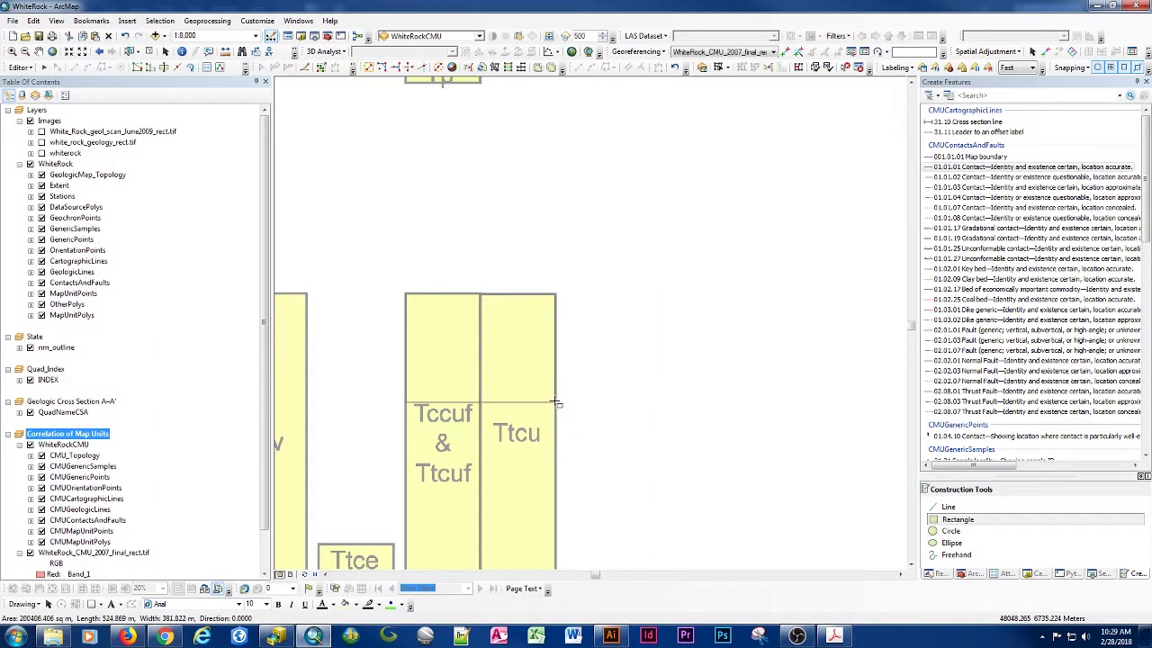
pyautogui.moveTo(556, 403); pyautogui.dragTo(556, 230)
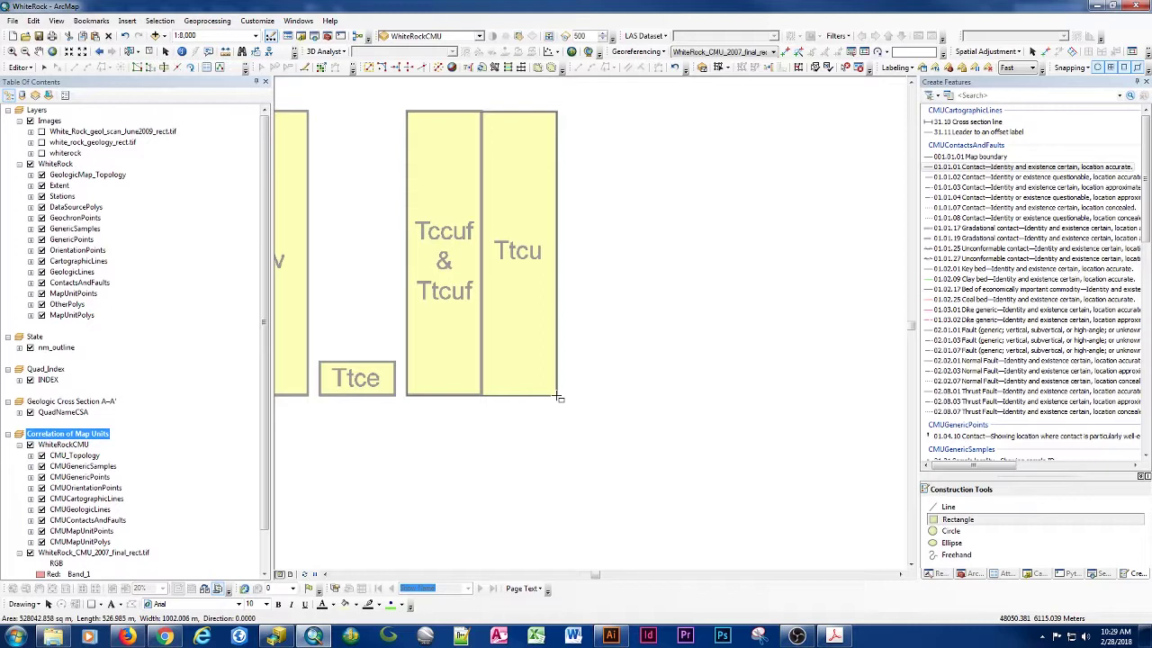
pyautogui.click(557, 395)
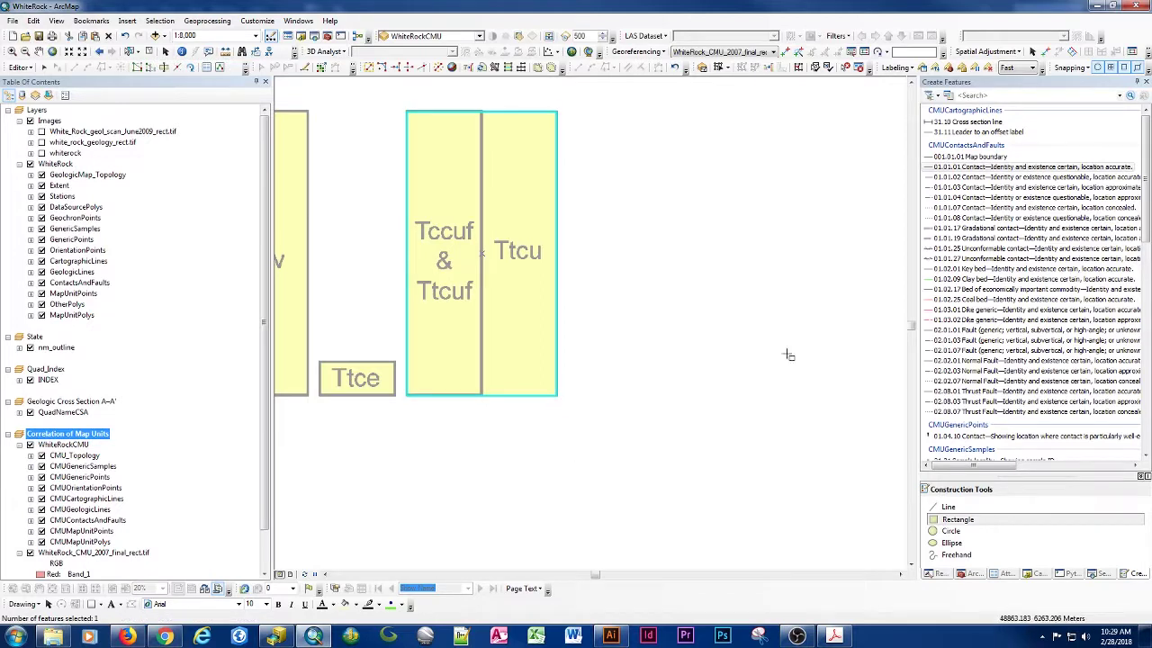
# Step: Draw an accurately located contact line about 1002 m long between the Tccuf & Ttcuf and Ttcu boxes, snapped to the rectangle's top and bottom edges
pyautogui.click(928, 171)
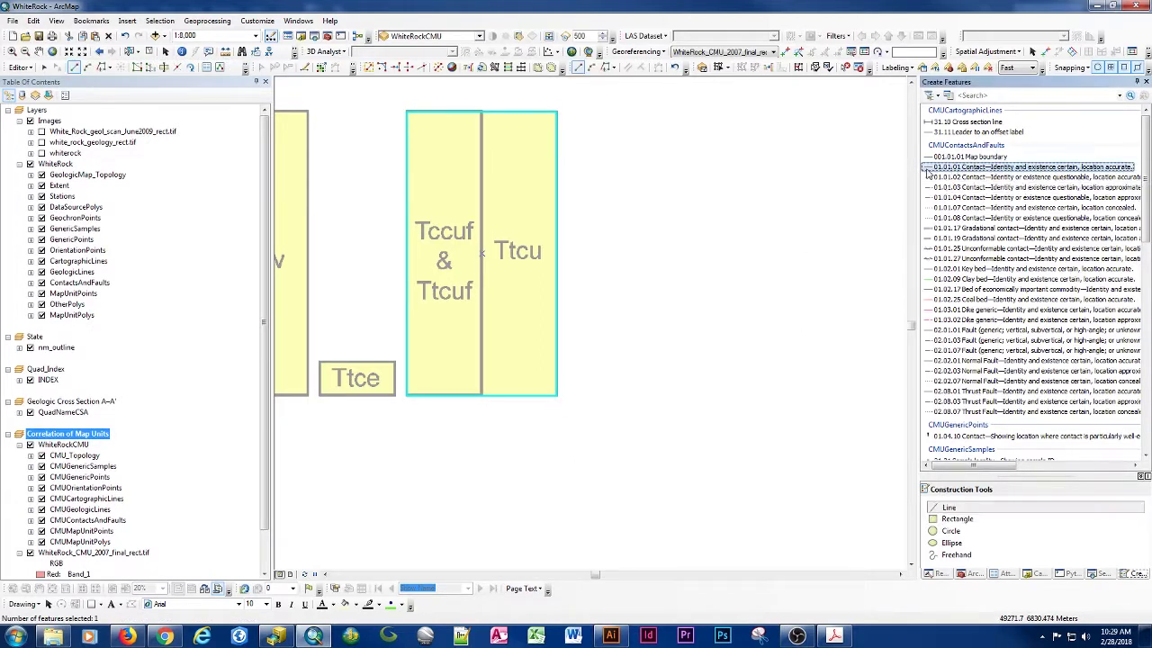
pyautogui.click(481, 113)
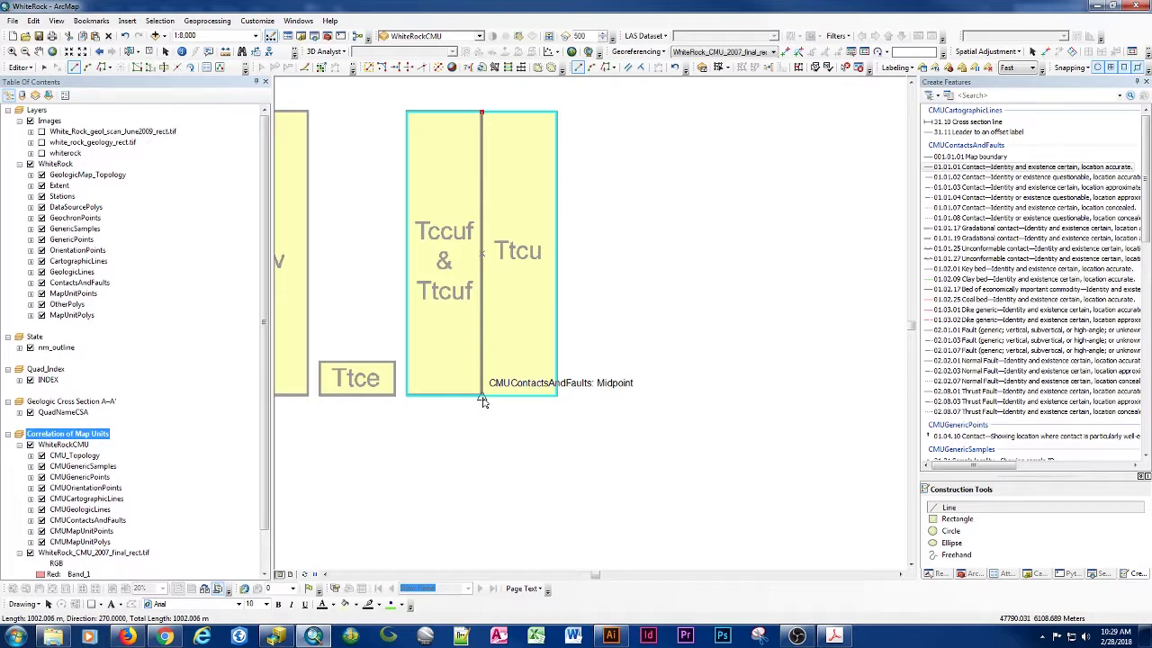
pyautogui.click(481, 397)
pyautogui.press('F2')
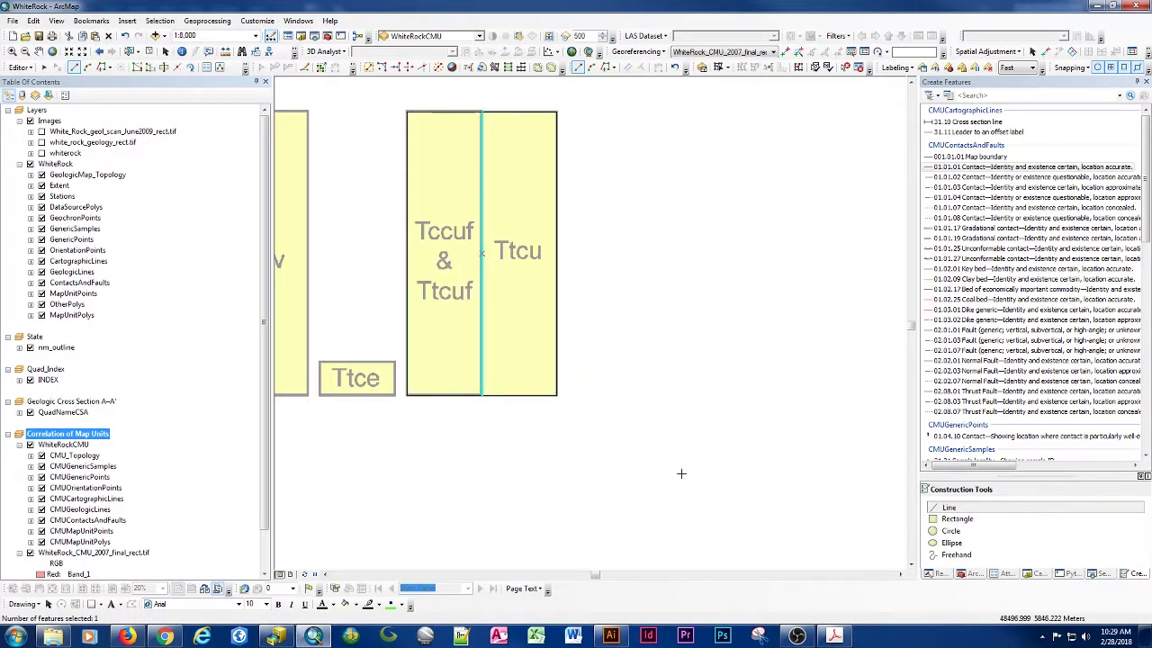
# Step: Examine the symbol classes of WhiteRockCMU's orientation points, generic points, generic samples and geologic lines for ones suited to the time-scale ticks and ages
pyautogui.scroll(3, 683, 469)
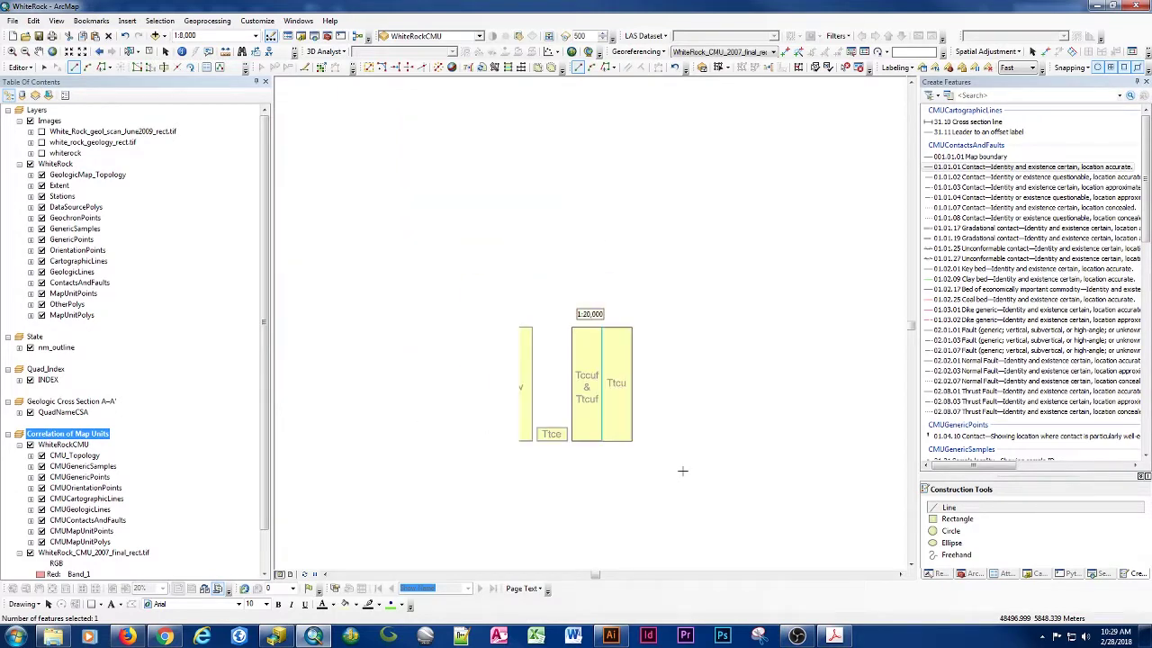
pyautogui.scroll(1, 682, 468)
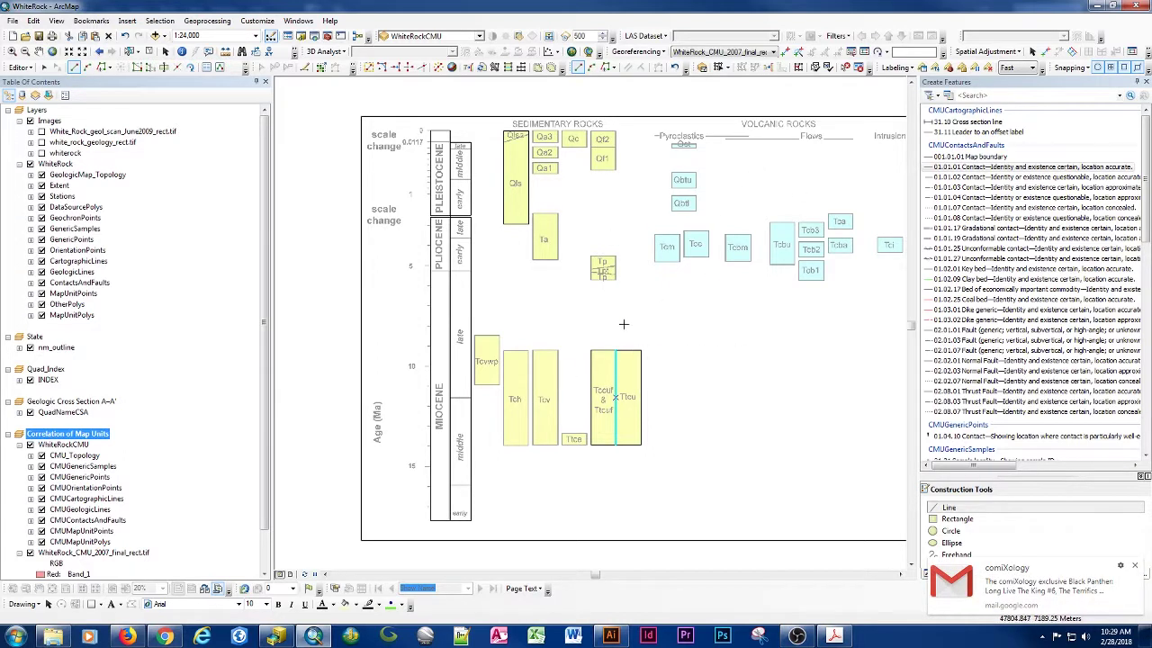
pyautogui.click(1138, 567)
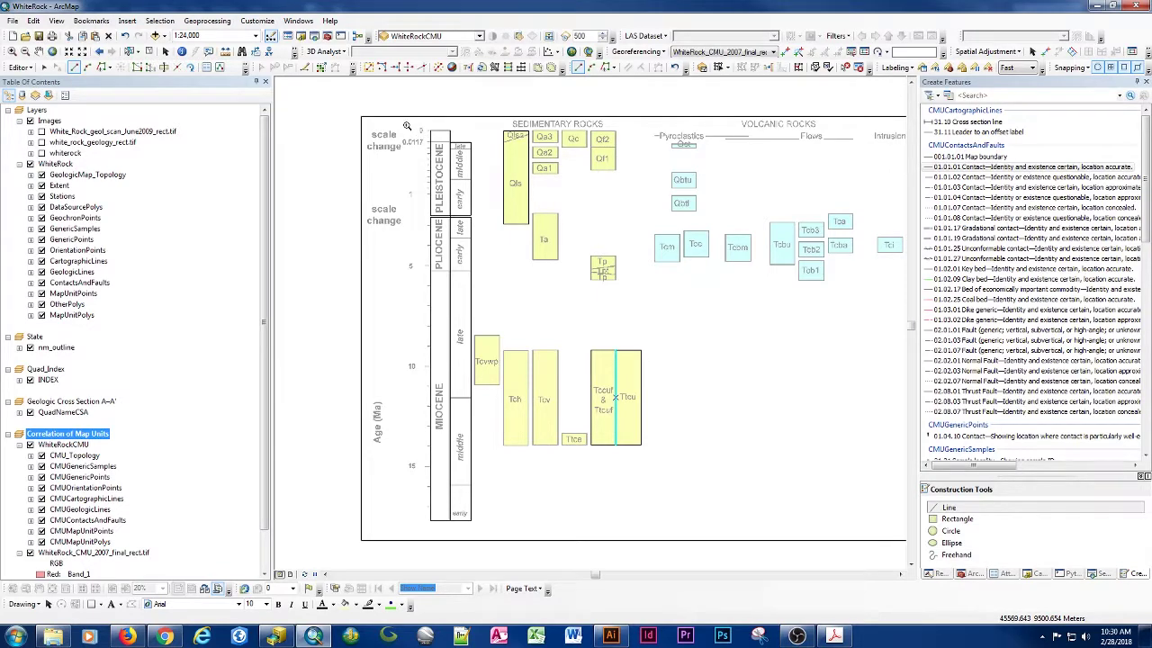
pyautogui.scroll(-5, 405, 124)
pyautogui.click(31, 487)
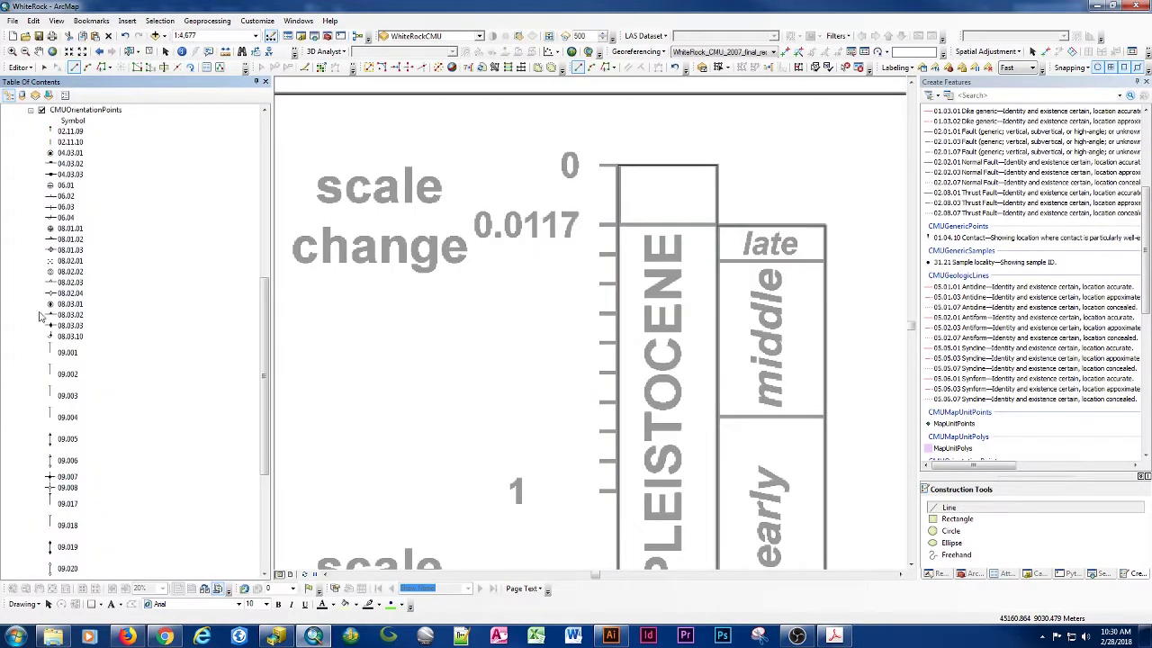
pyautogui.click(31, 110)
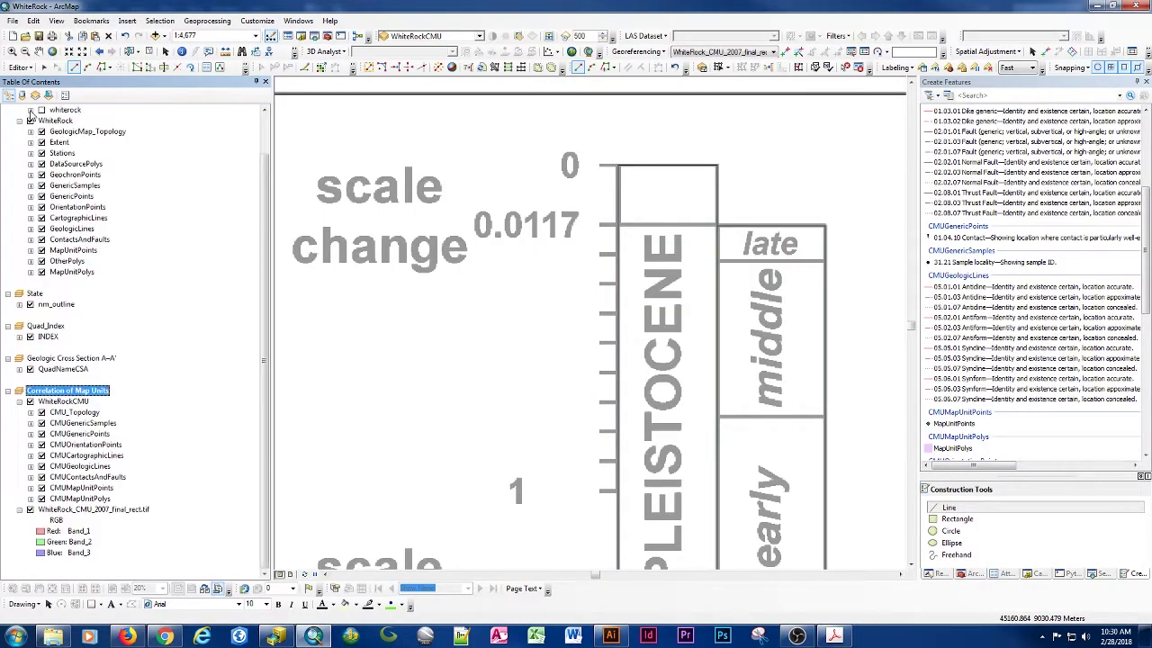
pyautogui.click(31, 433)
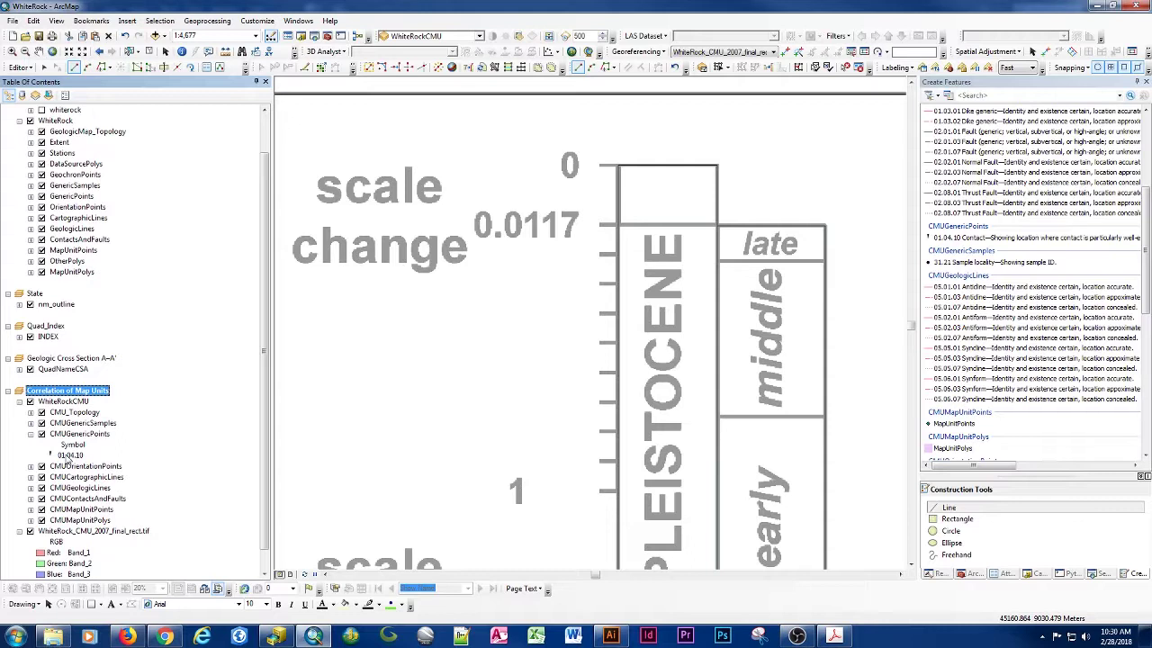
pyautogui.click(30, 434)
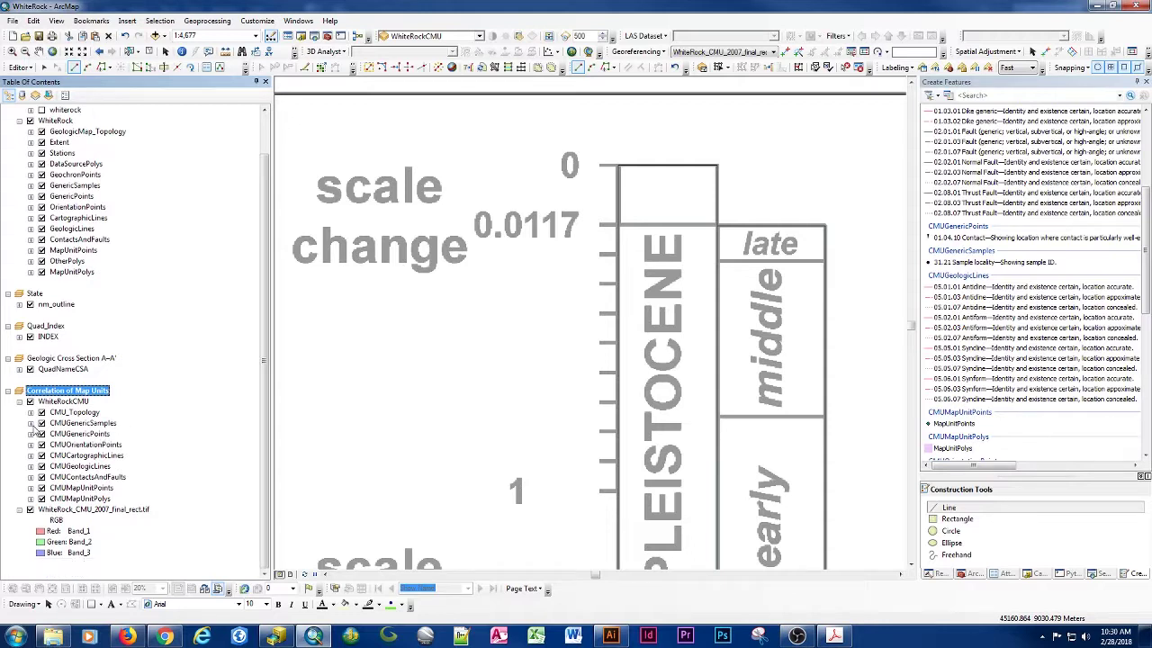
pyautogui.click(31, 423)
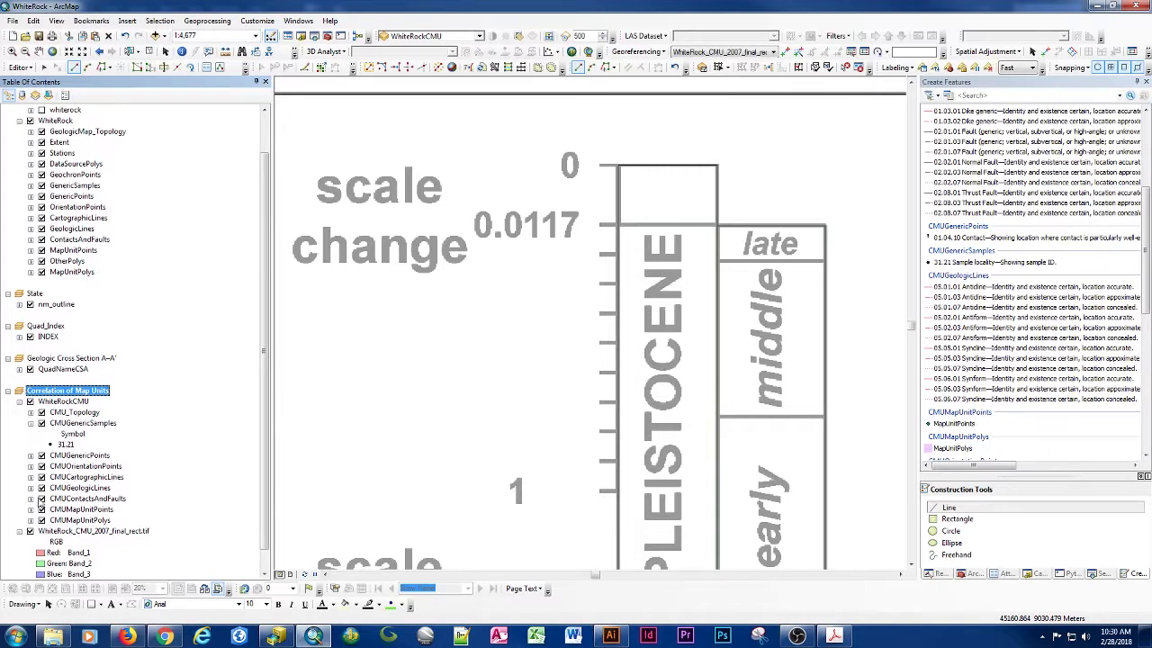
pyautogui.click(32, 521)
pyautogui.click(30, 521)
pyautogui.click(31, 488)
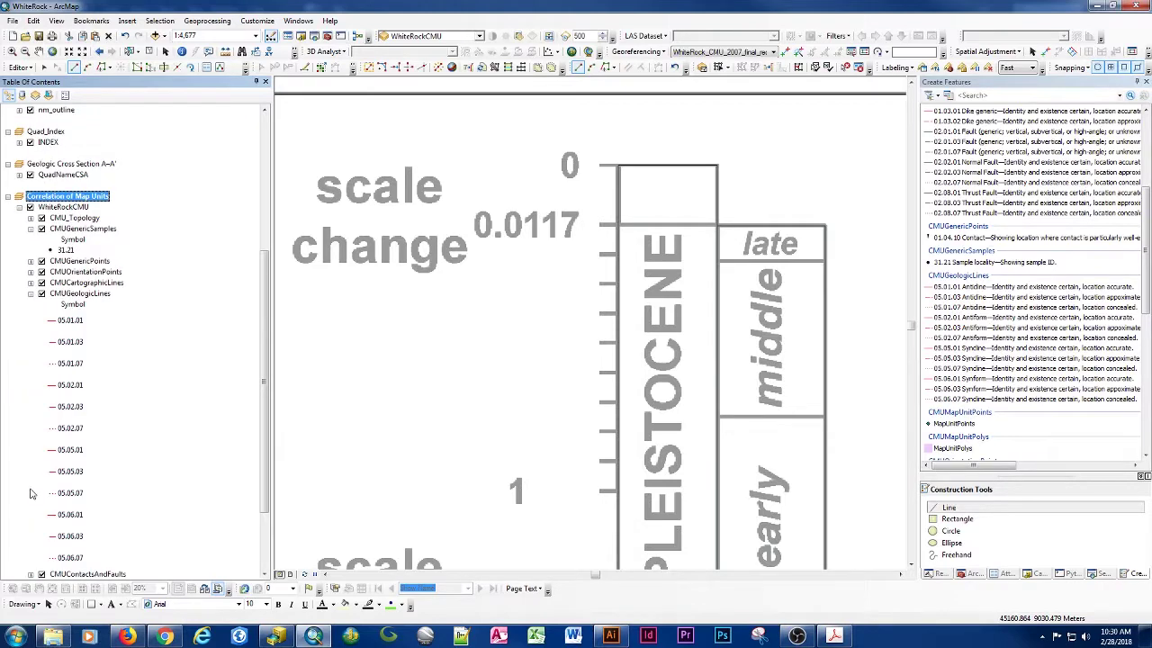
pyautogui.click(30, 295)
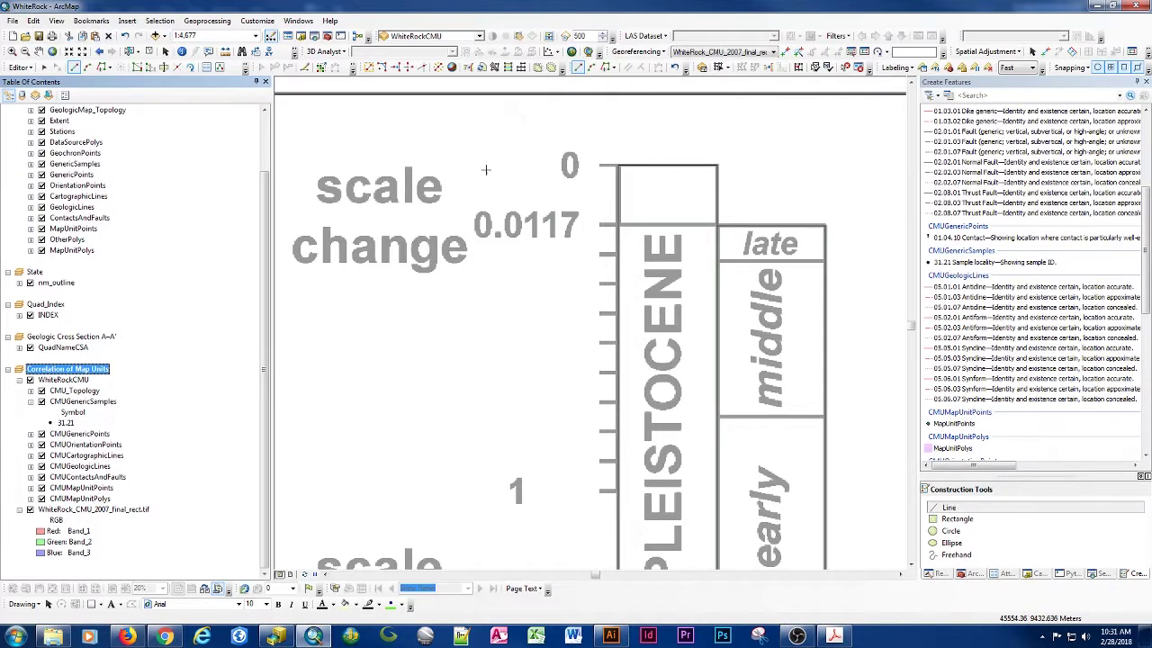
pyautogui.click(81, 434)
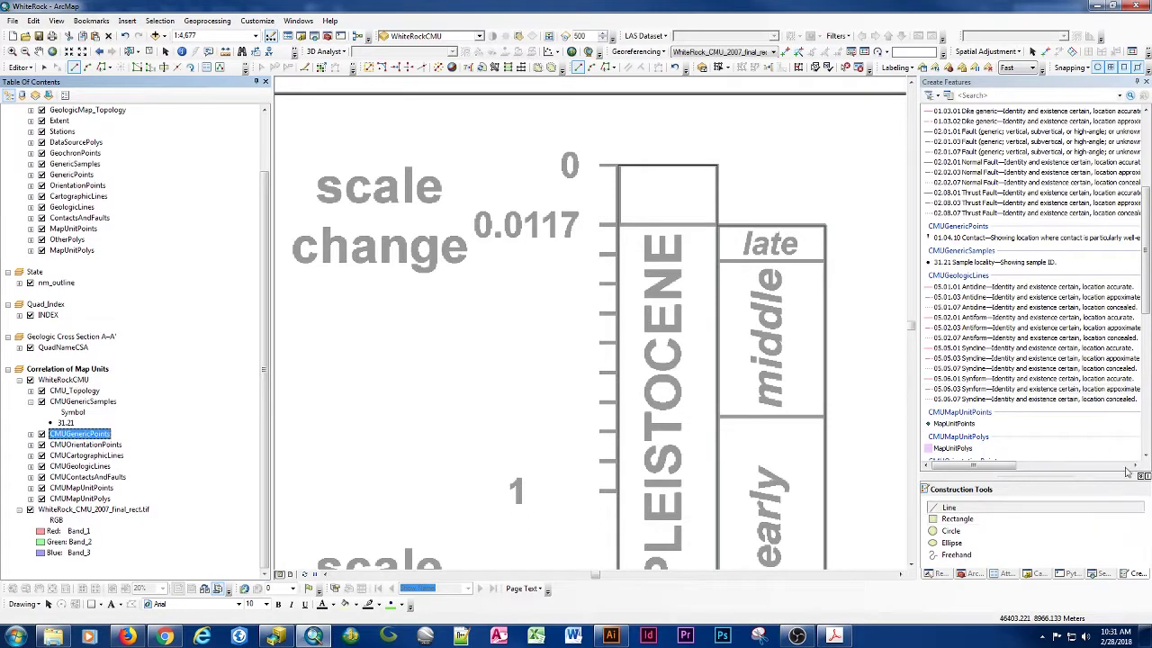
# Step: Add the QuadNameCMU.lyr layer file to the Correlation of Map Units data frame above WhiteRockCMU
pyautogui.click(1033, 575)
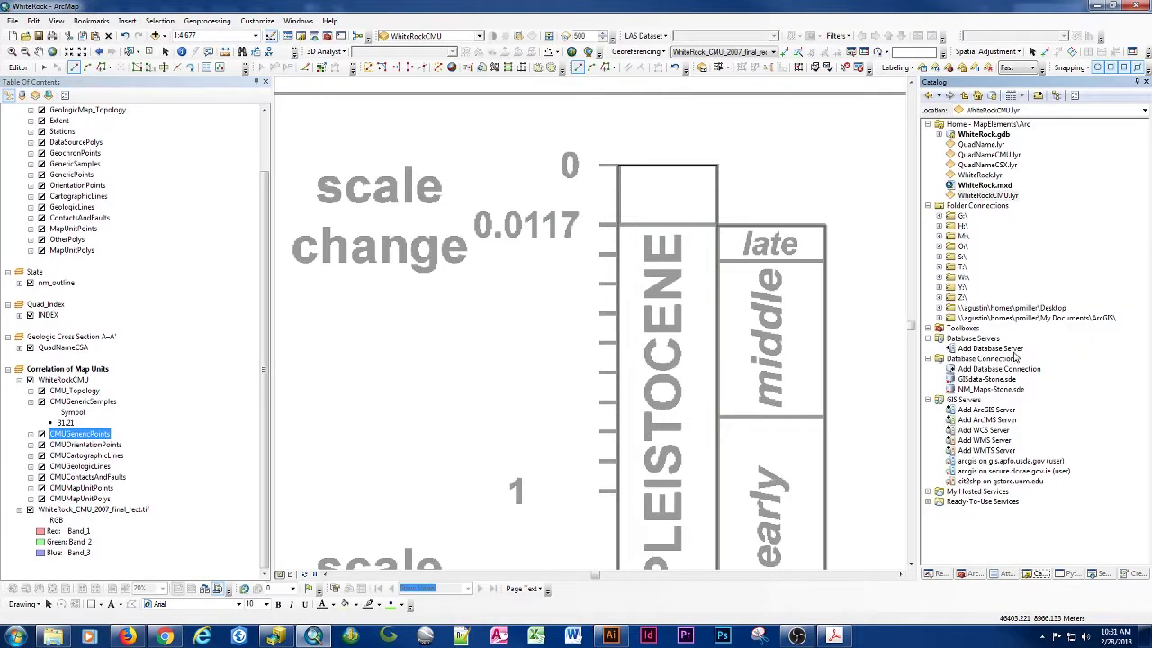
pyautogui.click(980, 156)
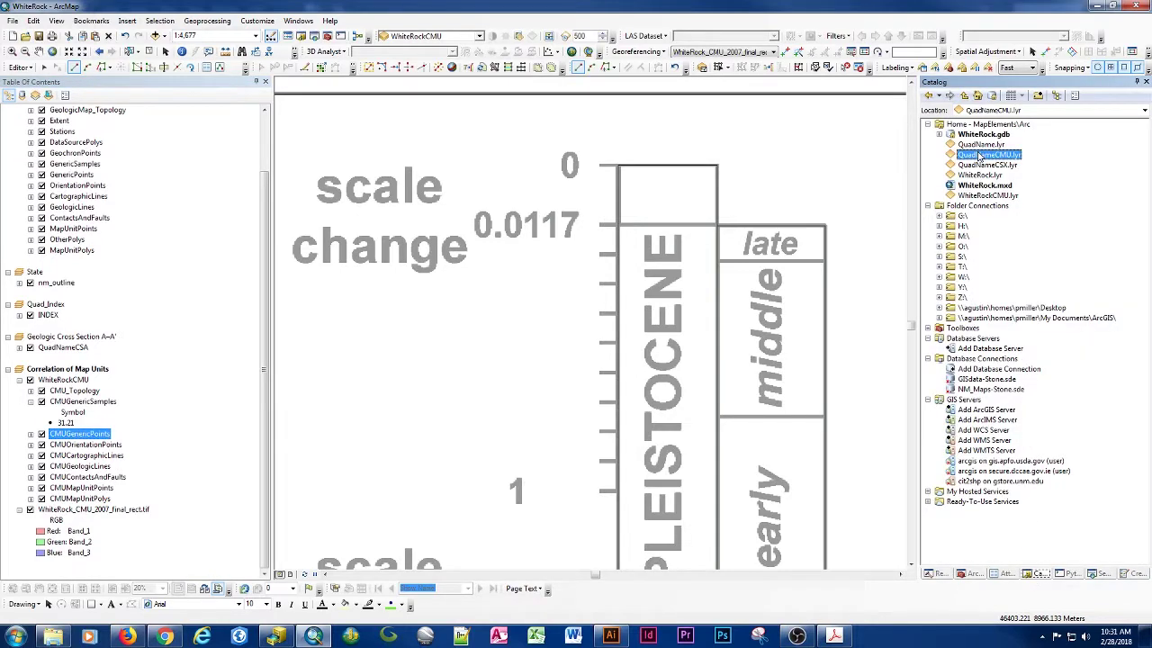
pyautogui.moveTo(981, 157); pyautogui.dragTo(66, 382)
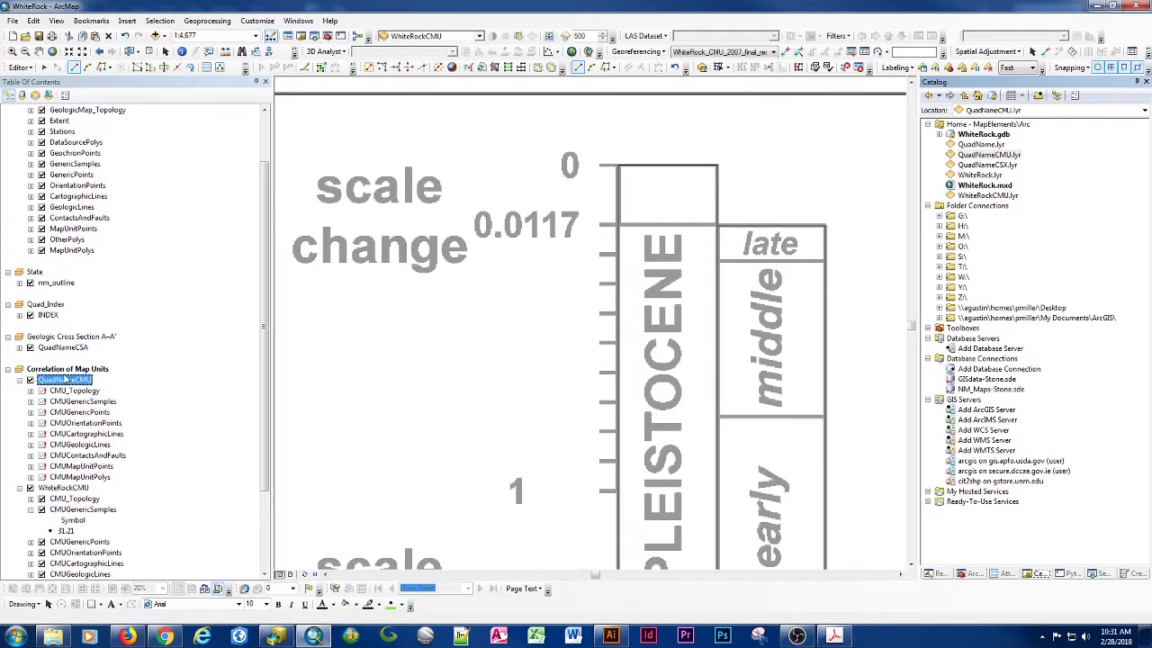
# Step: Examine the symbol classes of the CMUOrientationPoints, CMUGenericSamples and CMUGenericPoints layers in the QuadNameCMU group
pyautogui.click(31, 423)
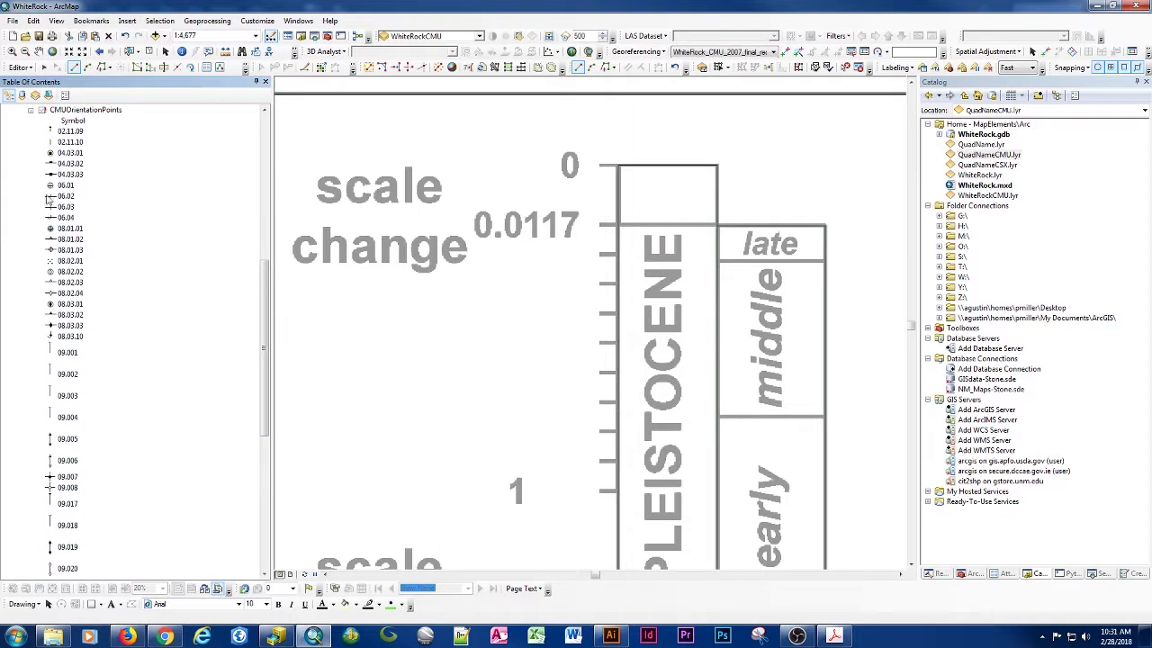
pyautogui.click(32, 109)
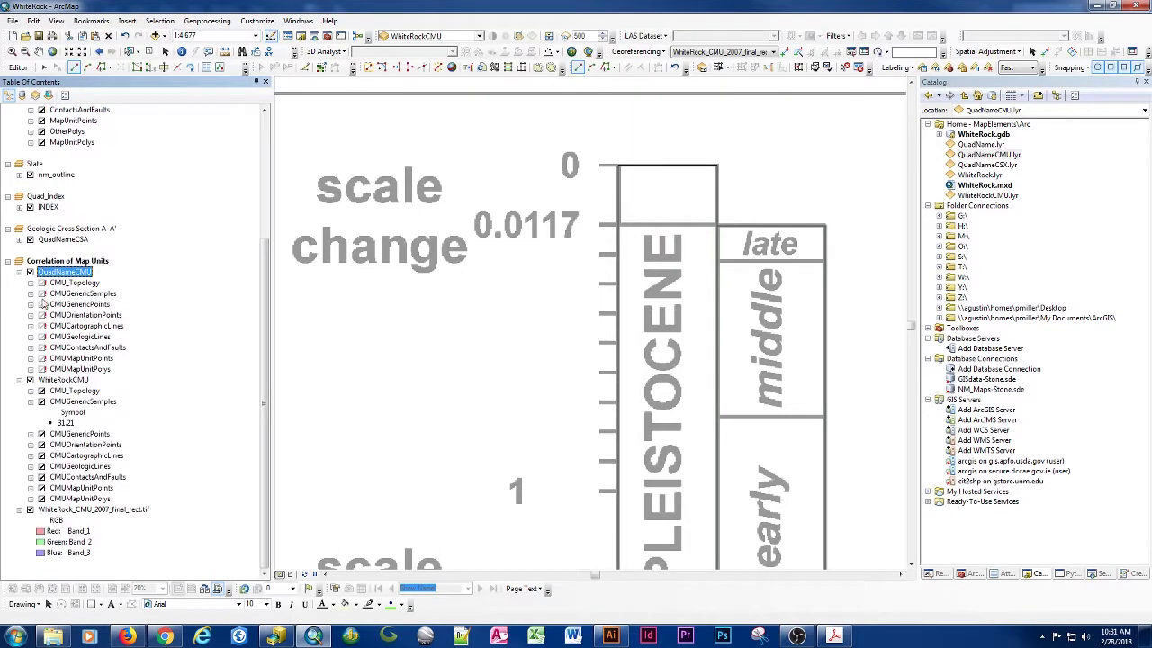
pyautogui.click(31, 294)
pyautogui.click(31, 295)
pyautogui.click(31, 294)
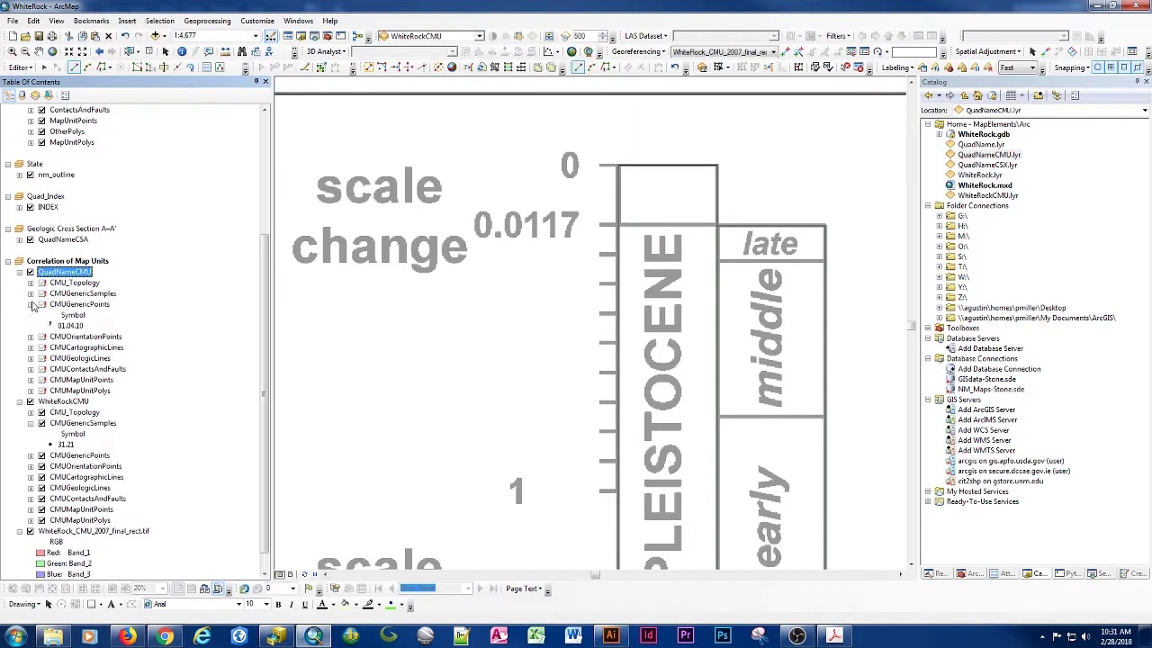
pyautogui.click(32, 294)
pyautogui.click(31, 315)
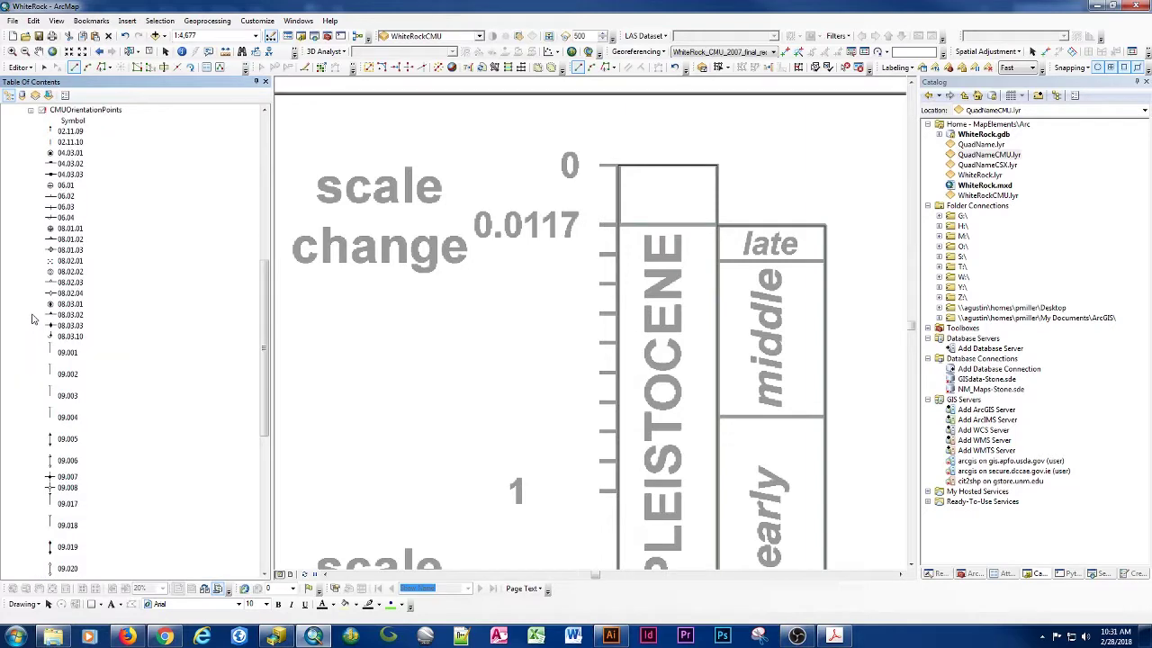
pyautogui.click(32, 114)
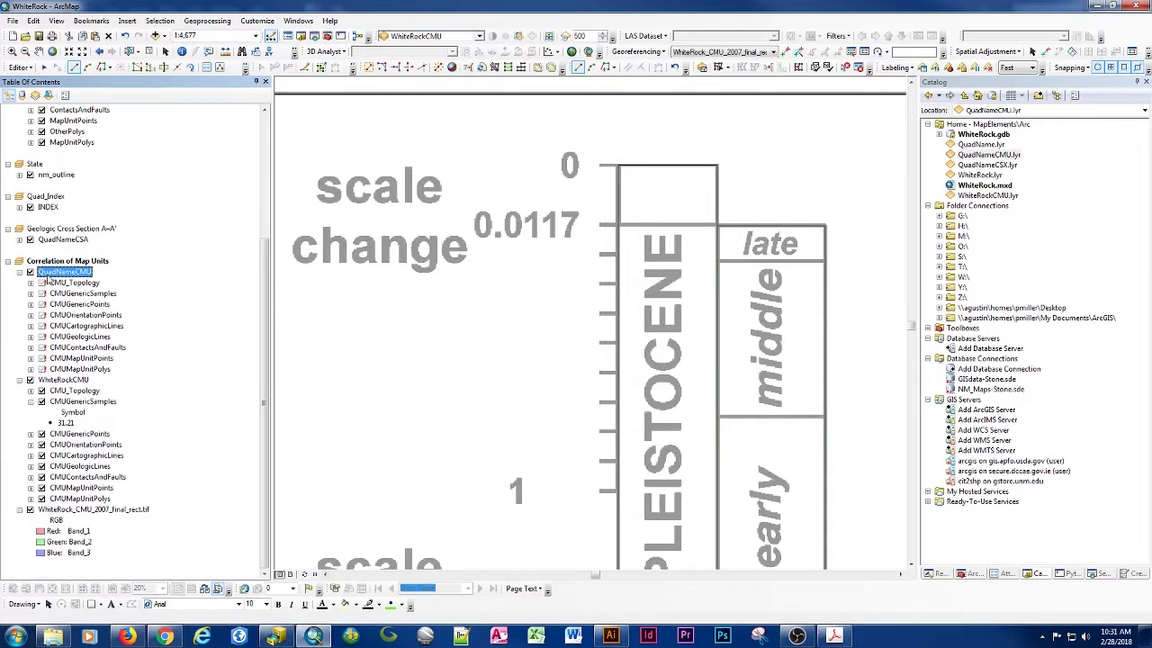
# Step: Remove the QuadNameCMU group layer with the broken data links from the Correlation of Map Units data frame
pyautogui.rightClick(56, 275)
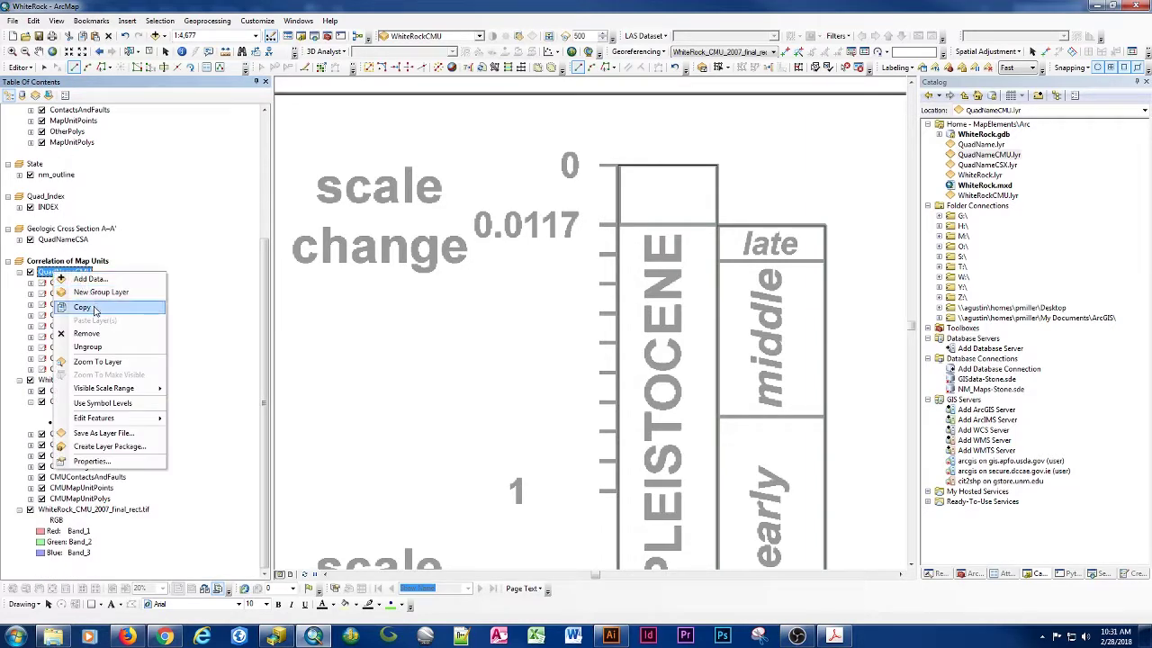
pyautogui.click(86, 334)
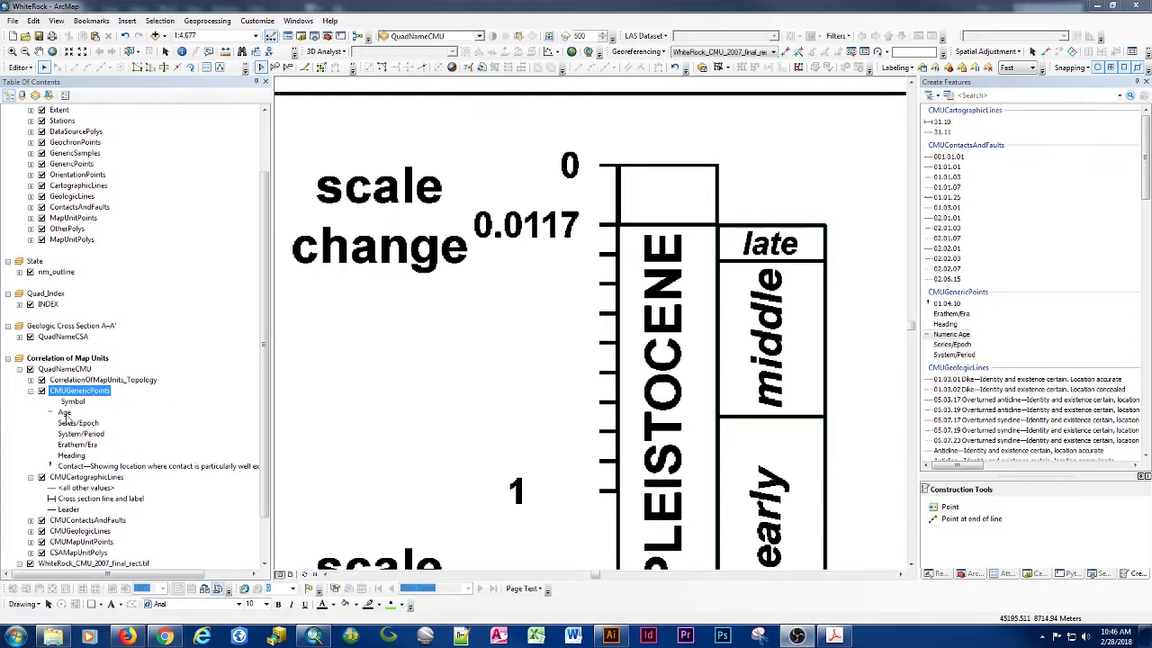
# Step: Place a Numeric Age point at the 0 tick on top of the time-scale column and set its Label to 0
pyautogui.click(948, 334)
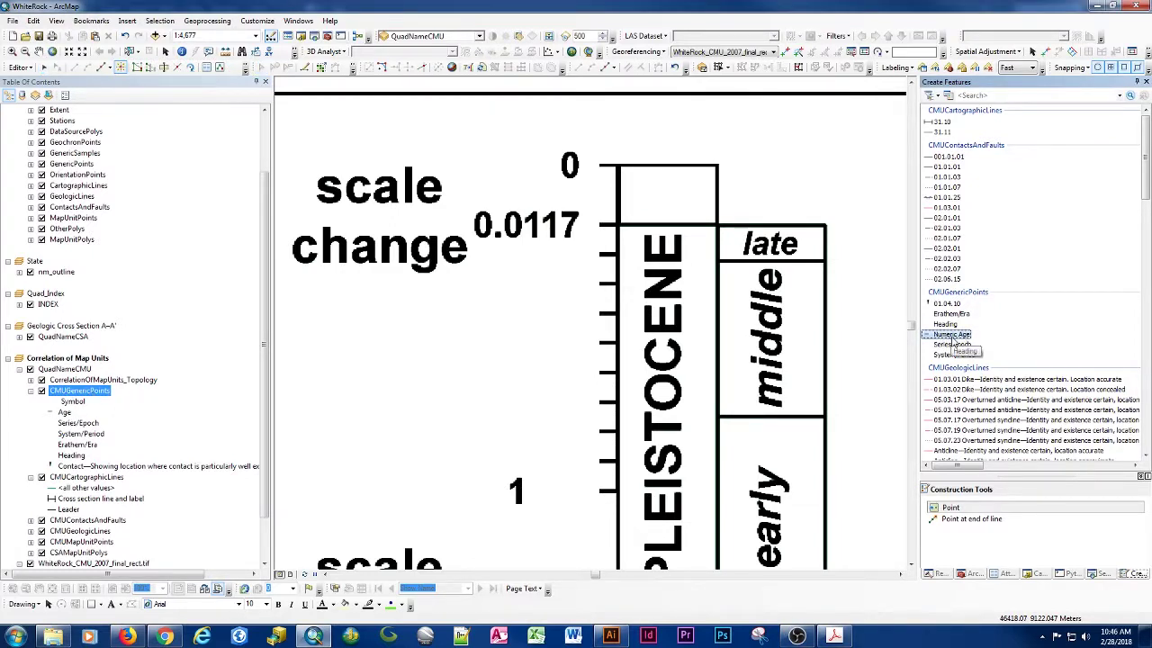
pyautogui.click(617, 167)
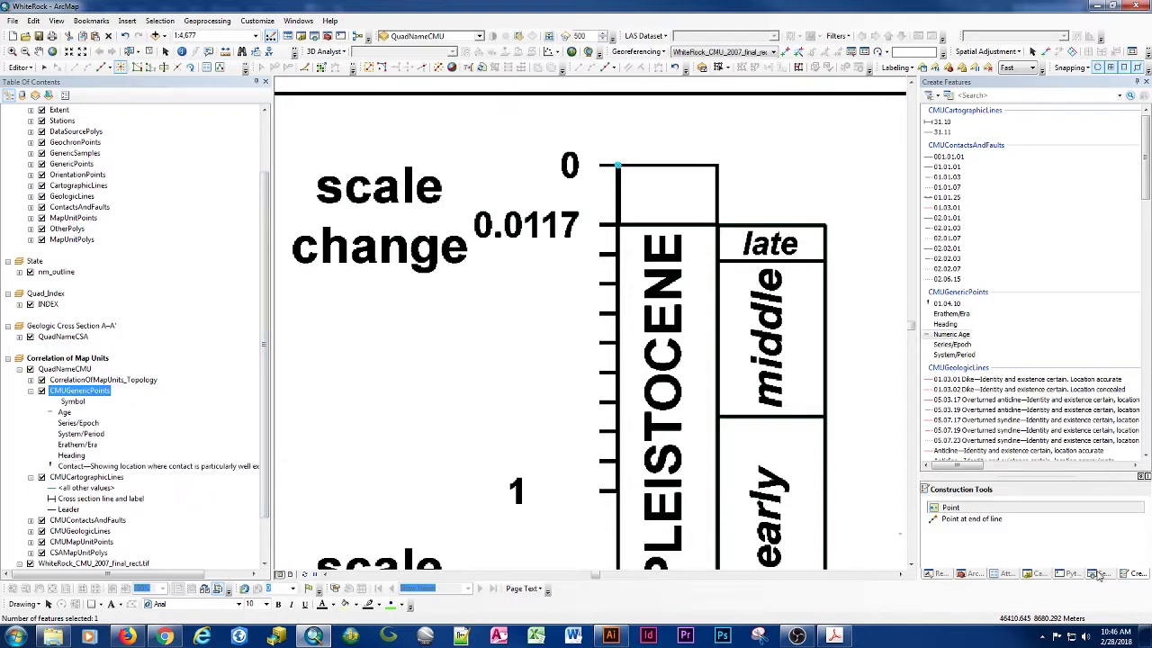
pyautogui.click(1007, 574)
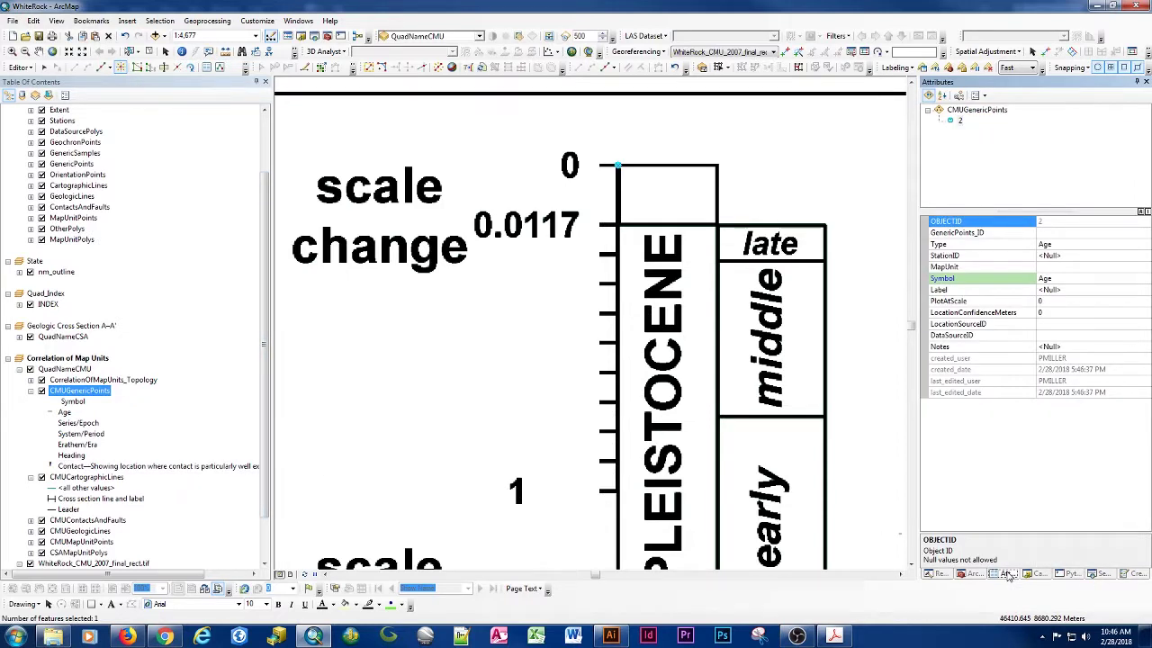
pyautogui.click(1053, 292)
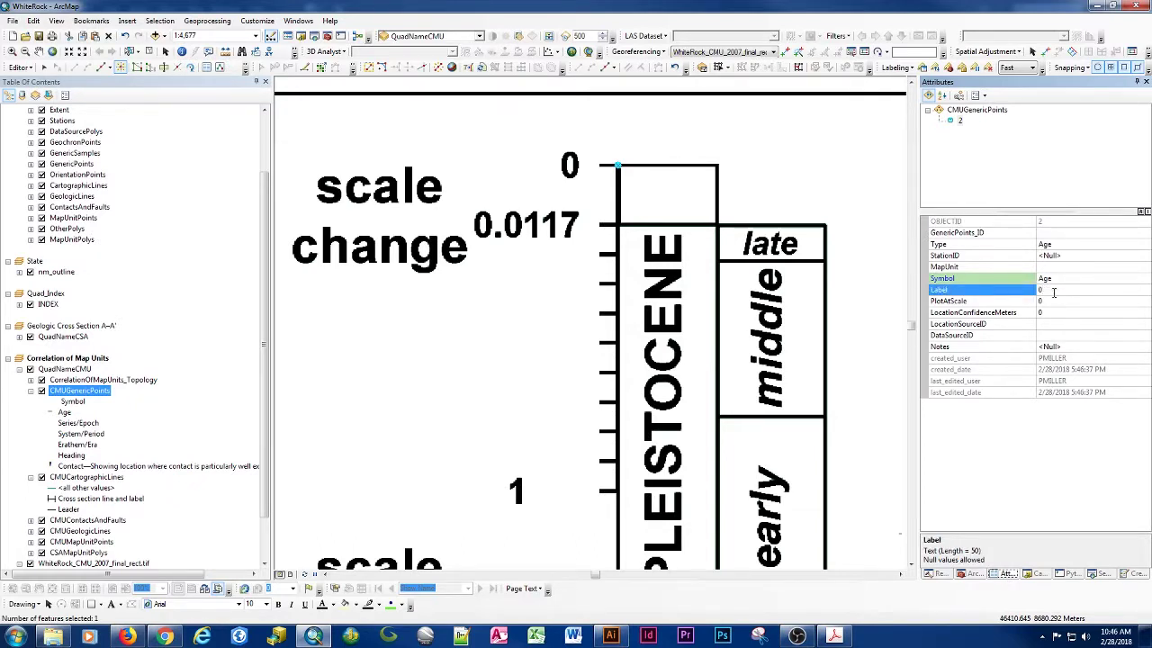
pyautogui.write('0')
pyautogui.press('Return')
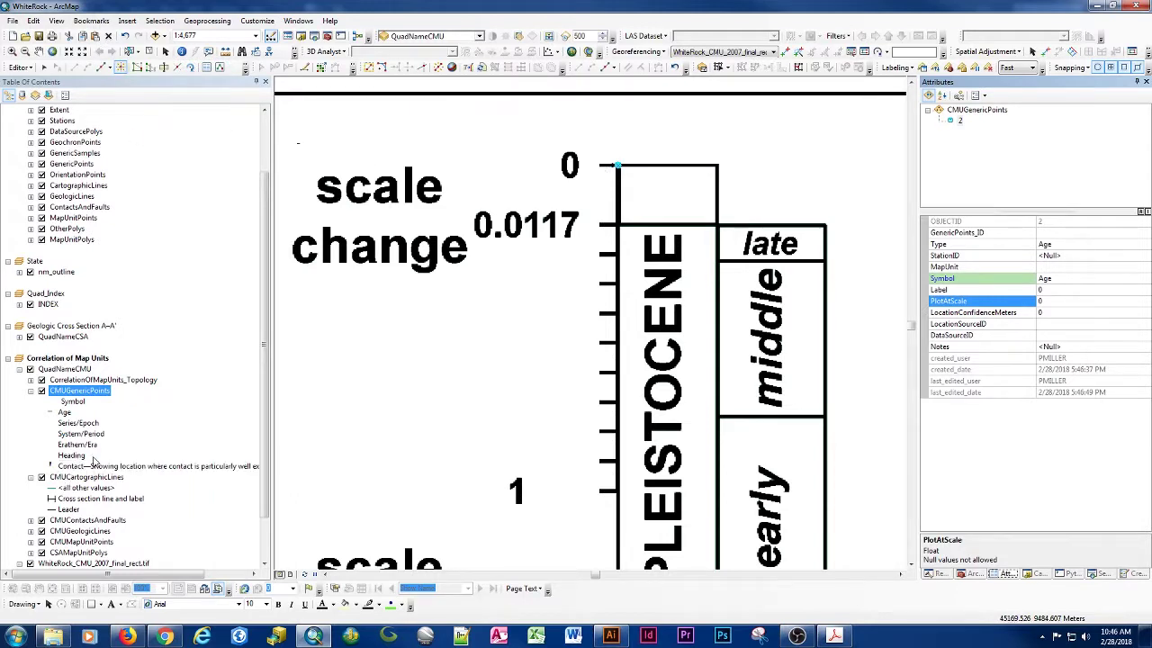
# Step: Collapse the CMUGenericPoints legend and set the WhiteRock_CMU_2007_final_rect.tif layer's transparency to 60%
pyautogui.click(31, 391)
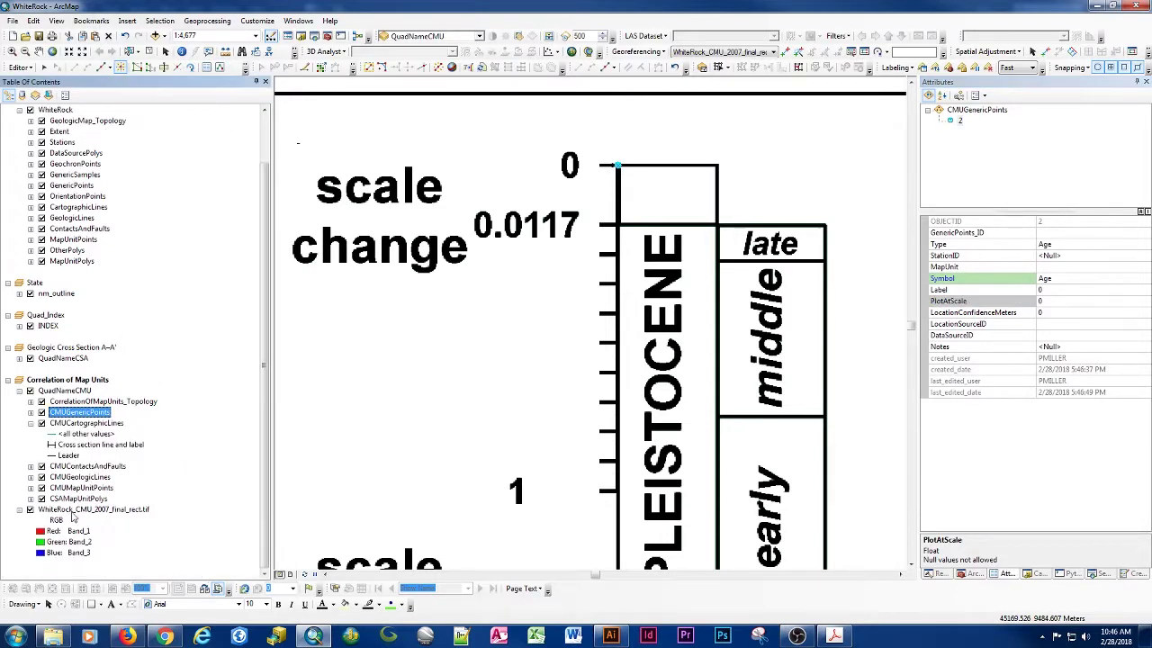
pyautogui.doubleClick(74, 510)
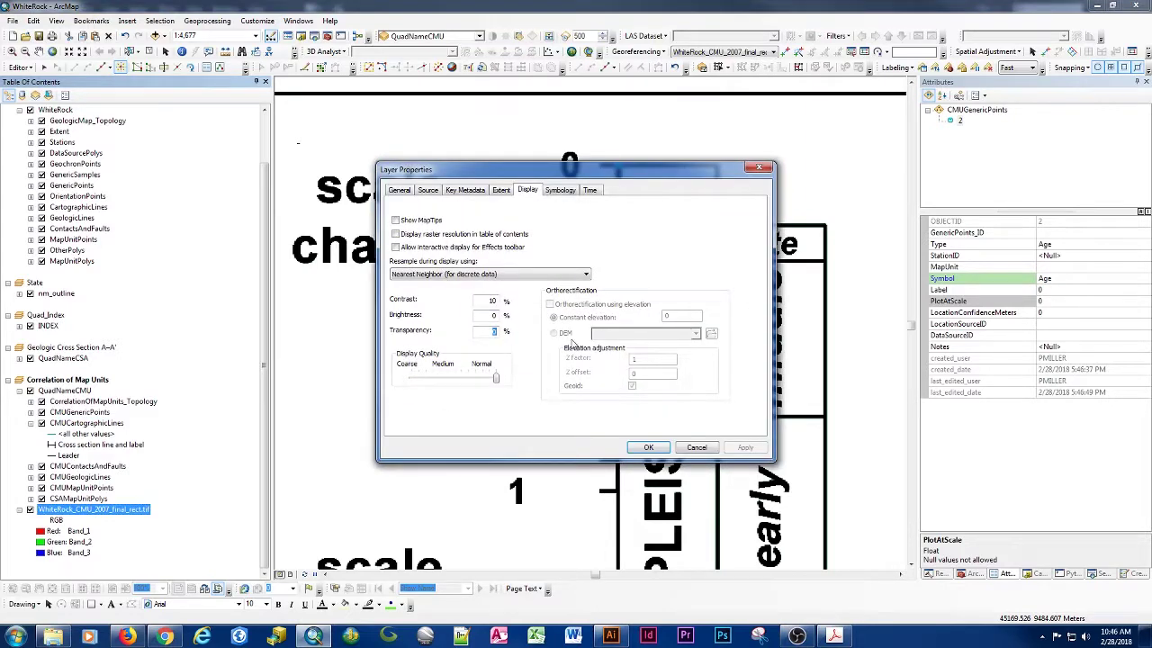
pyautogui.write('60')
pyautogui.click(648, 447)
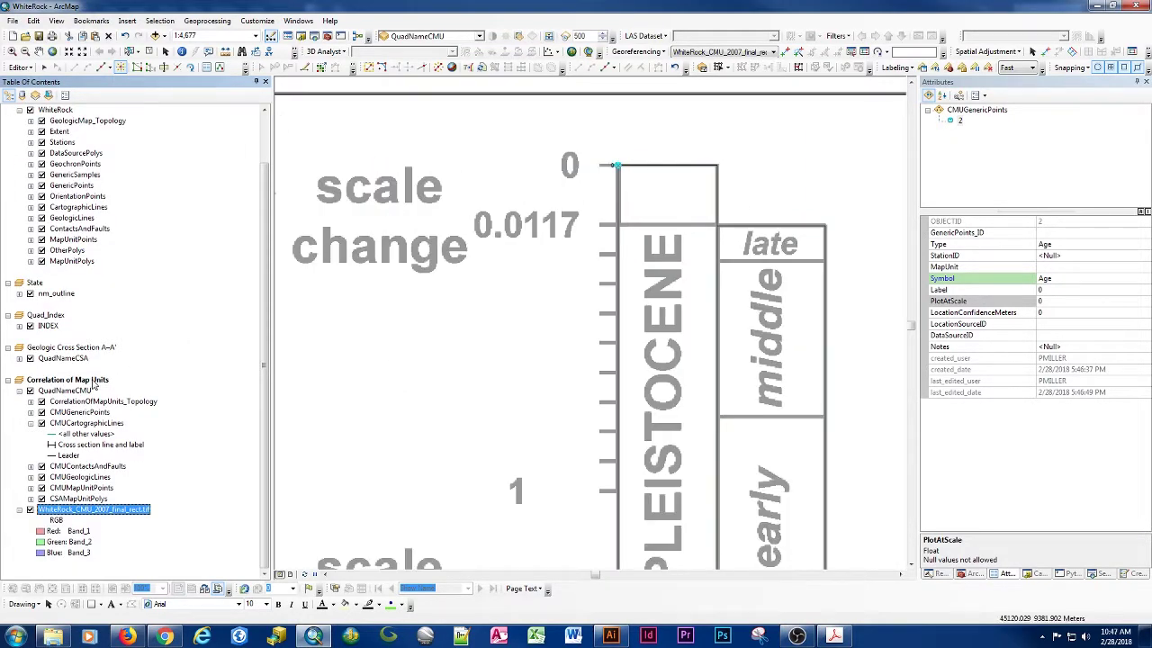
# Step: Set the Correlation of Map Units data frame's reference scale to 1:24,000, accept its coordinate system, and clear the feature selection
pyautogui.doubleClick(94, 381)
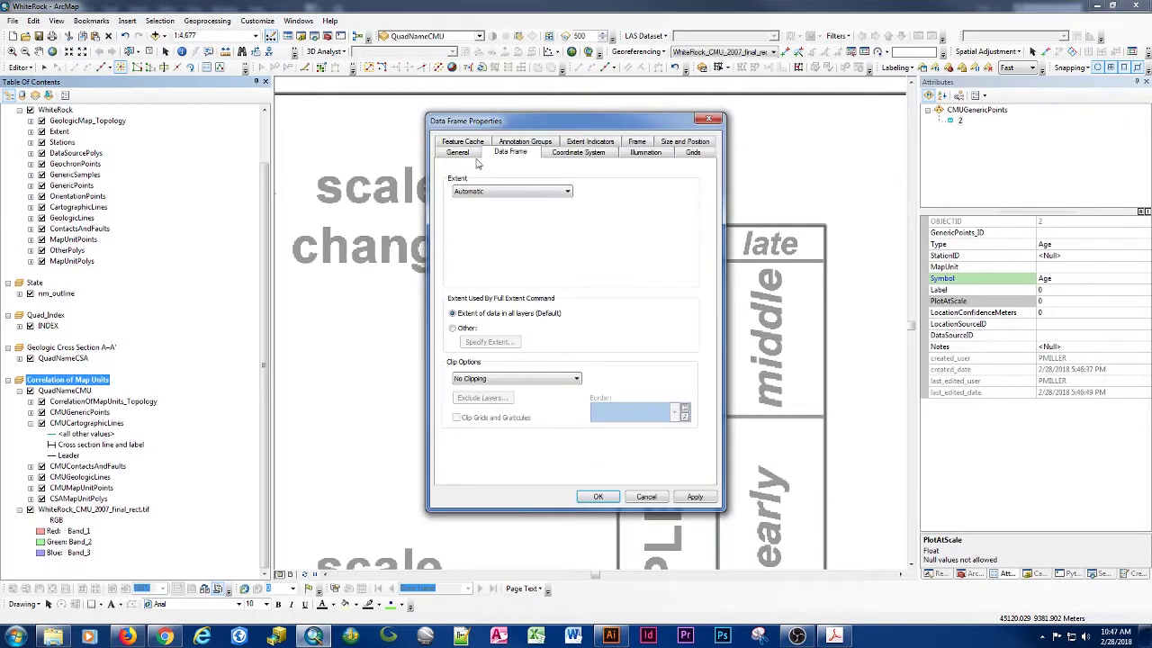
pyautogui.click(459, 152)
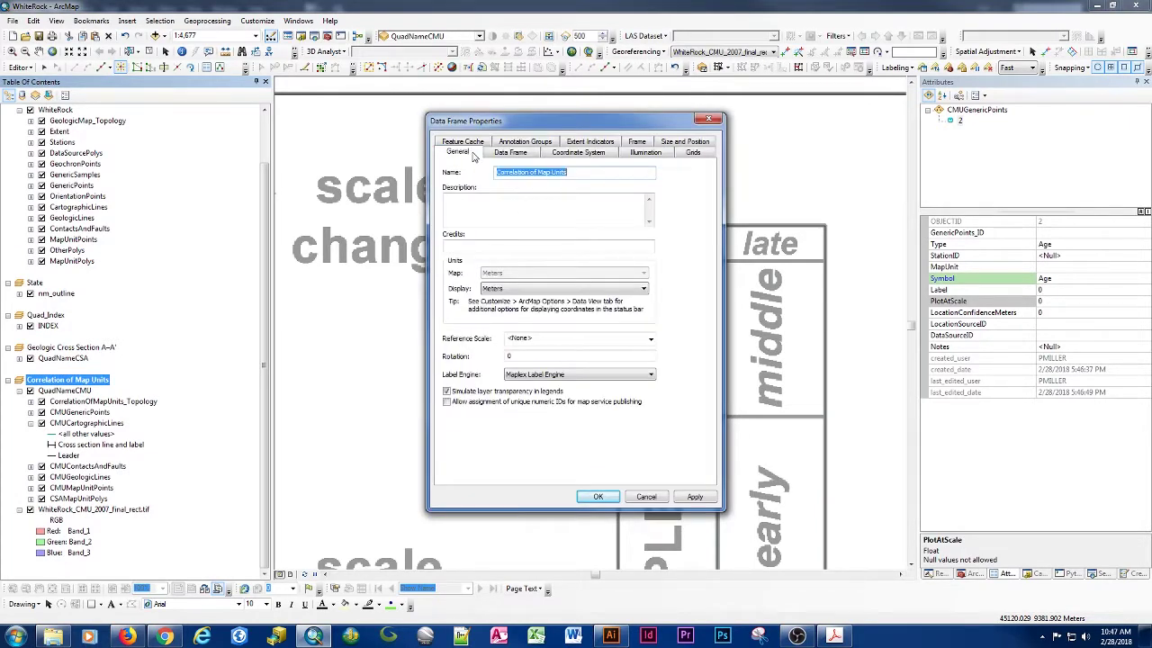
pyautogui.click(594, 338)
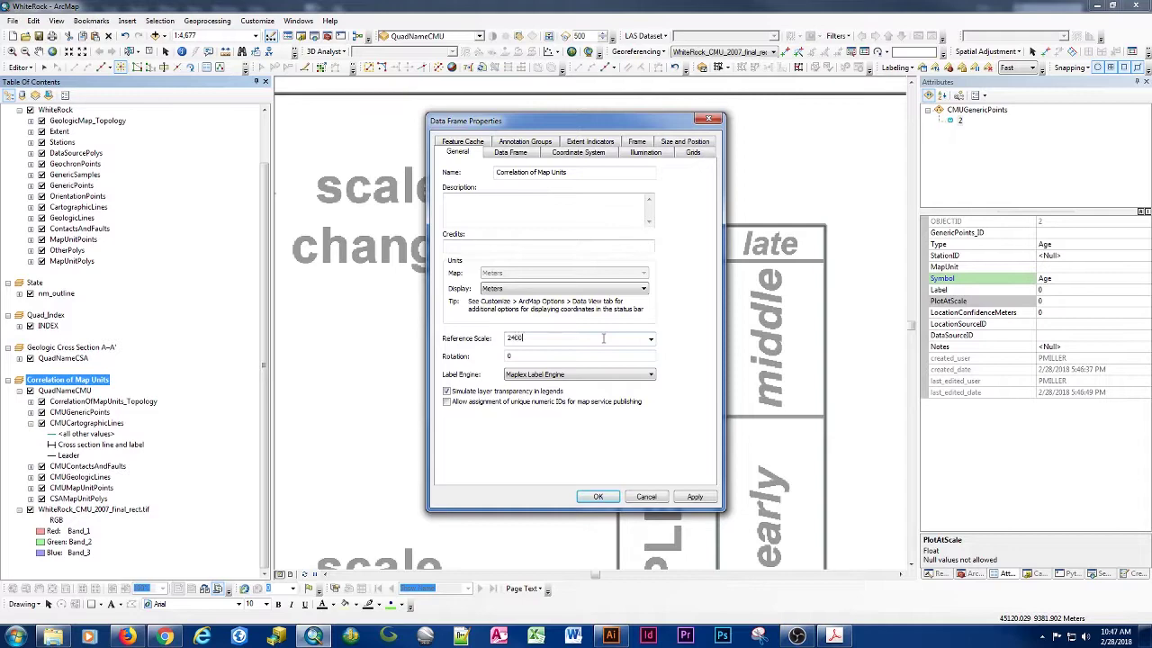
pyautogui.press('Return')
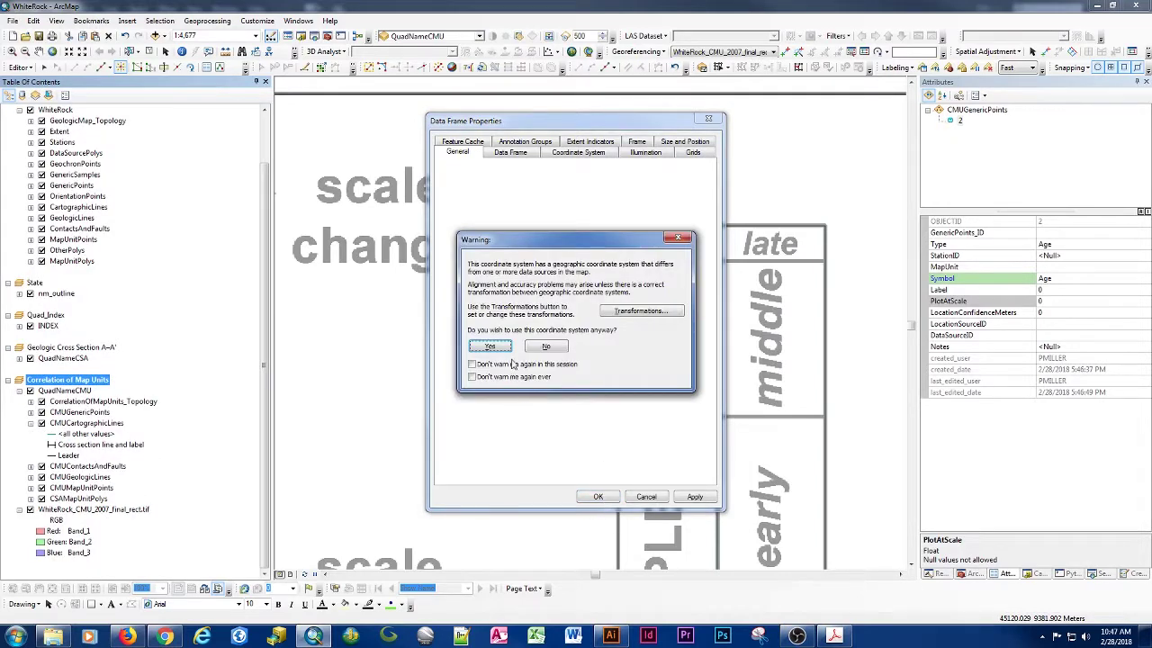
pyautogui.click(499, 350)
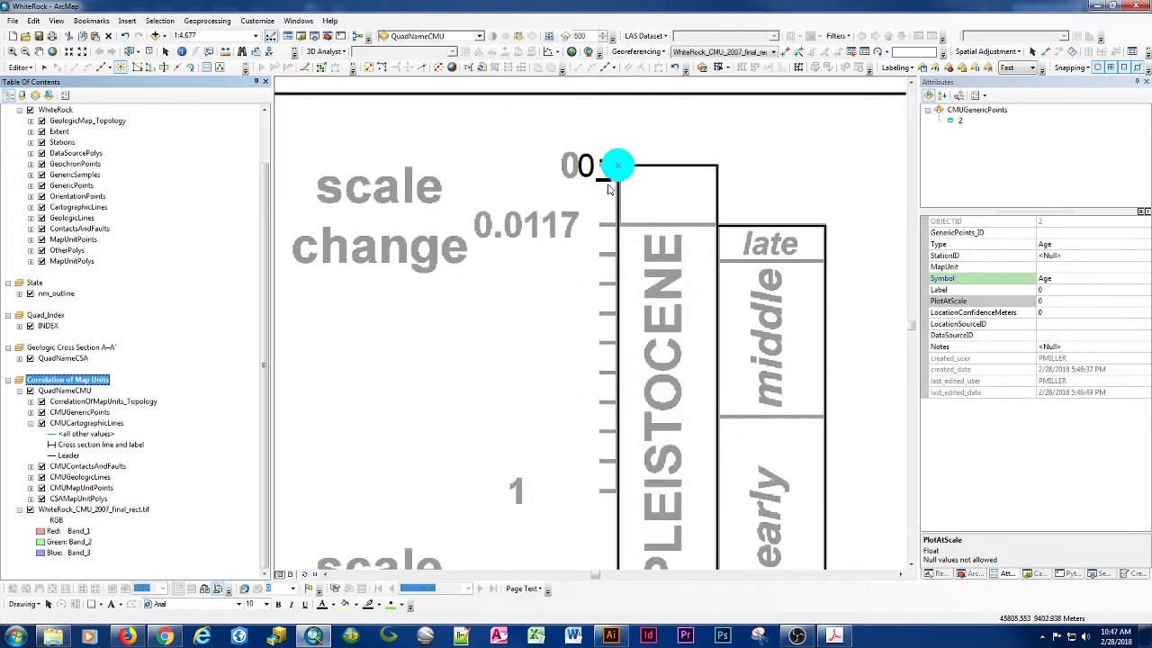
pyautogui.click(150, 52)
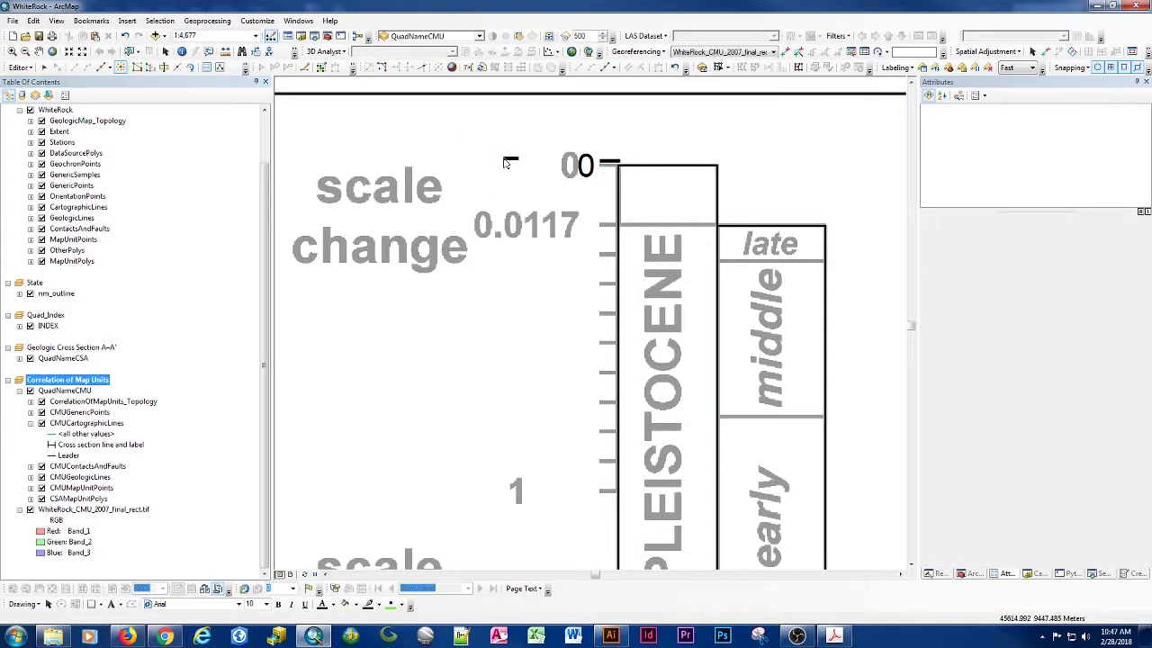
# Step: Place a Numeric Age point on the contact line at the Pleistocene's upper boundary tick and set its Label to 0.0117
pyautogui.moveTo(504, 162); pyautogui.dragTo(547, 284)
pyautogui.moveTo(546, 283); pyautogui.dragTo(617, 231)
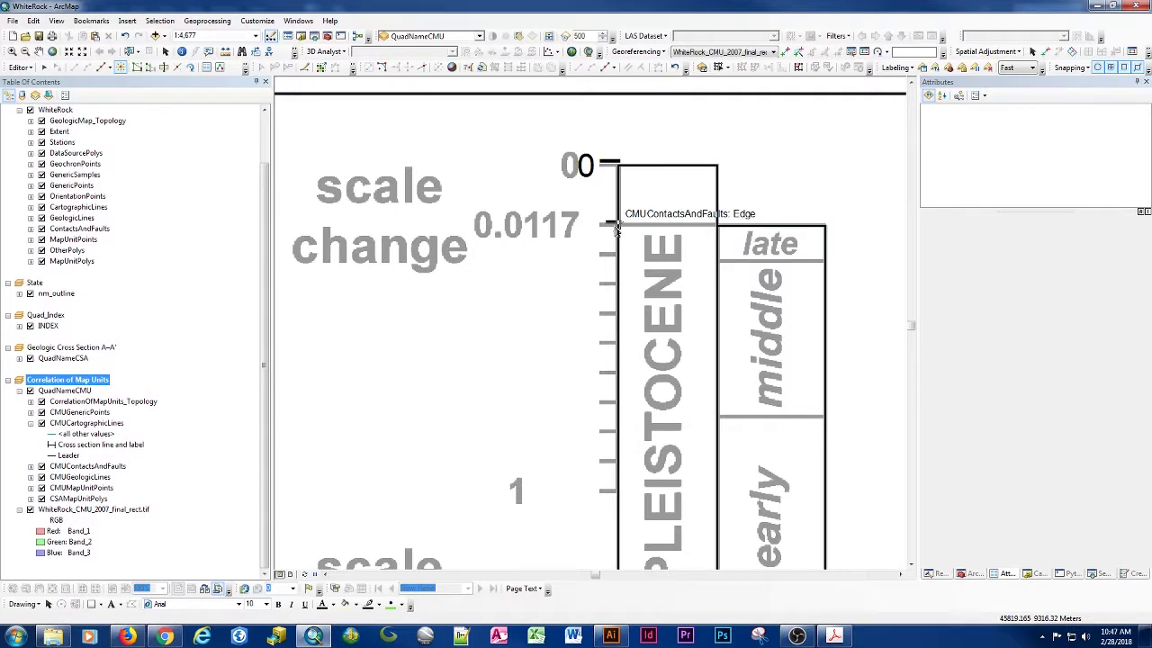
pyautogui.moveTo(617, 230); pyautogui.dragTo(618, 226)
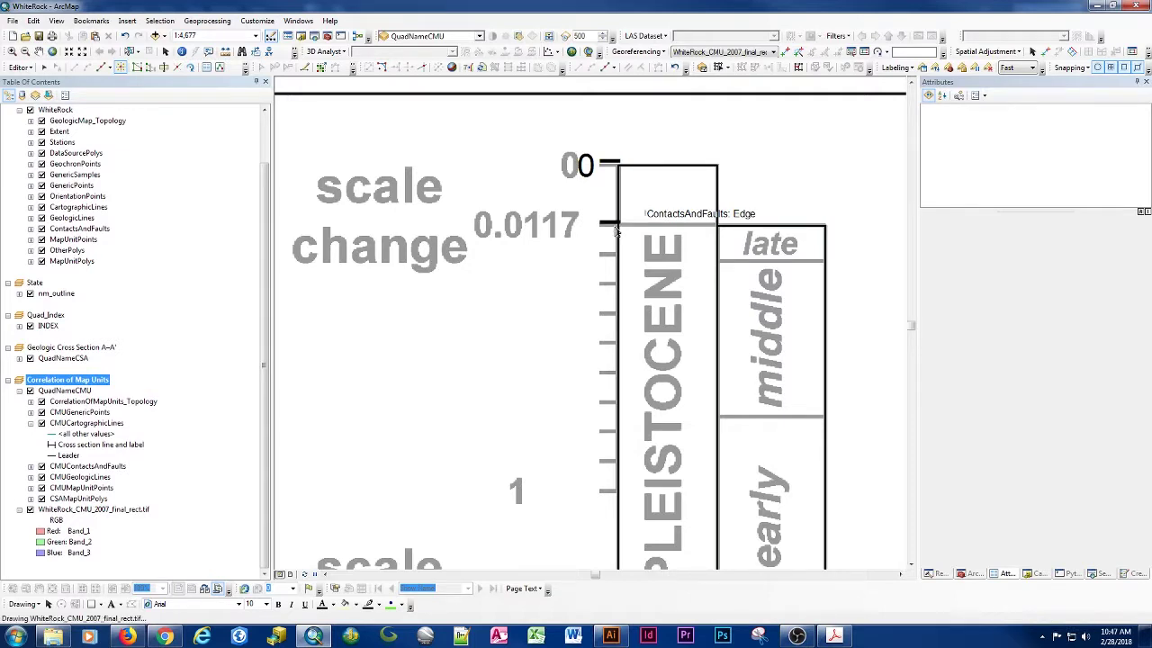
pyautogui.click(1045, 291)
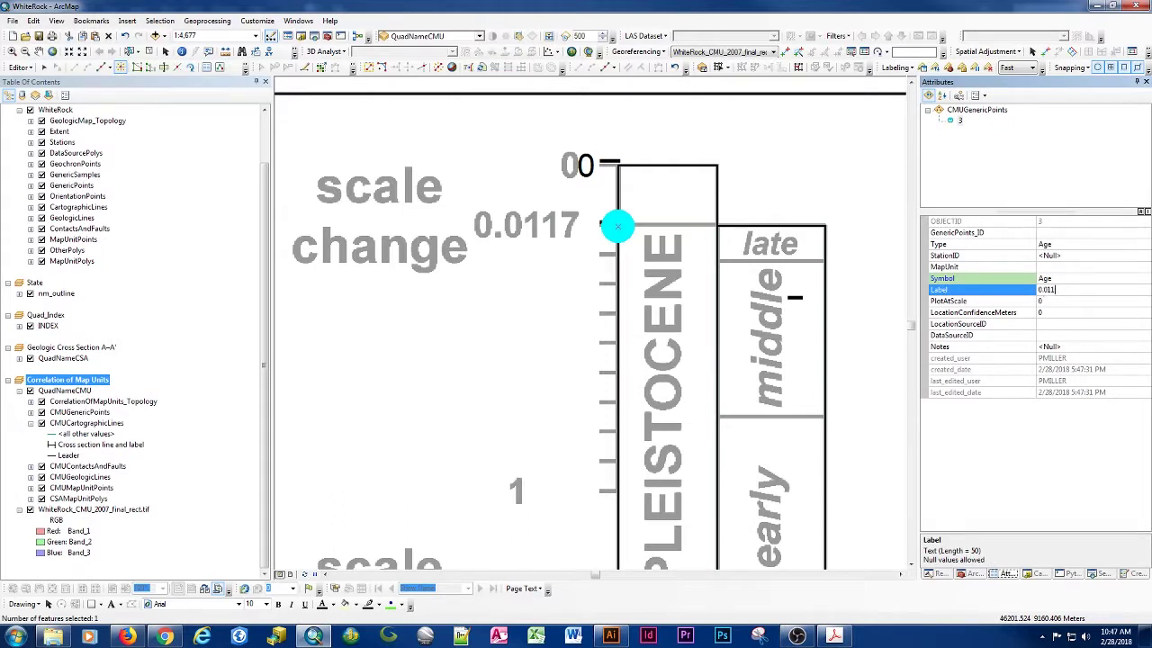
pyautogui.press('Return')
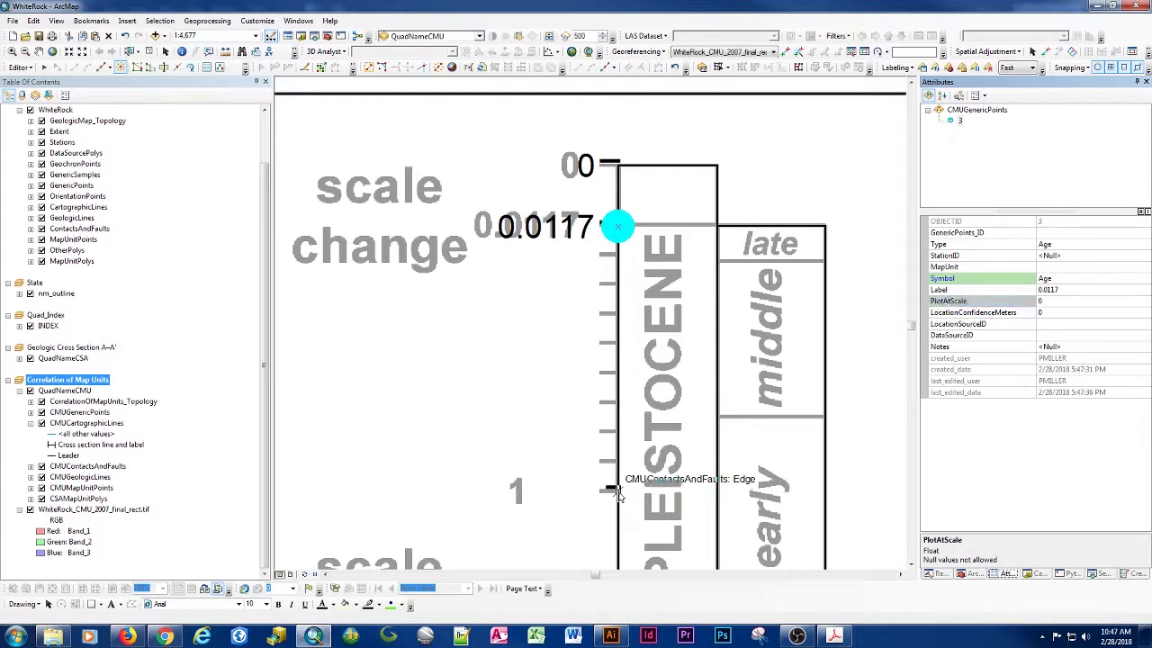
# Step: Place a Numeric Age point at the 1 tick beside the Pleistocene box and set its Label to 1
pyautogui.click(618, 491)
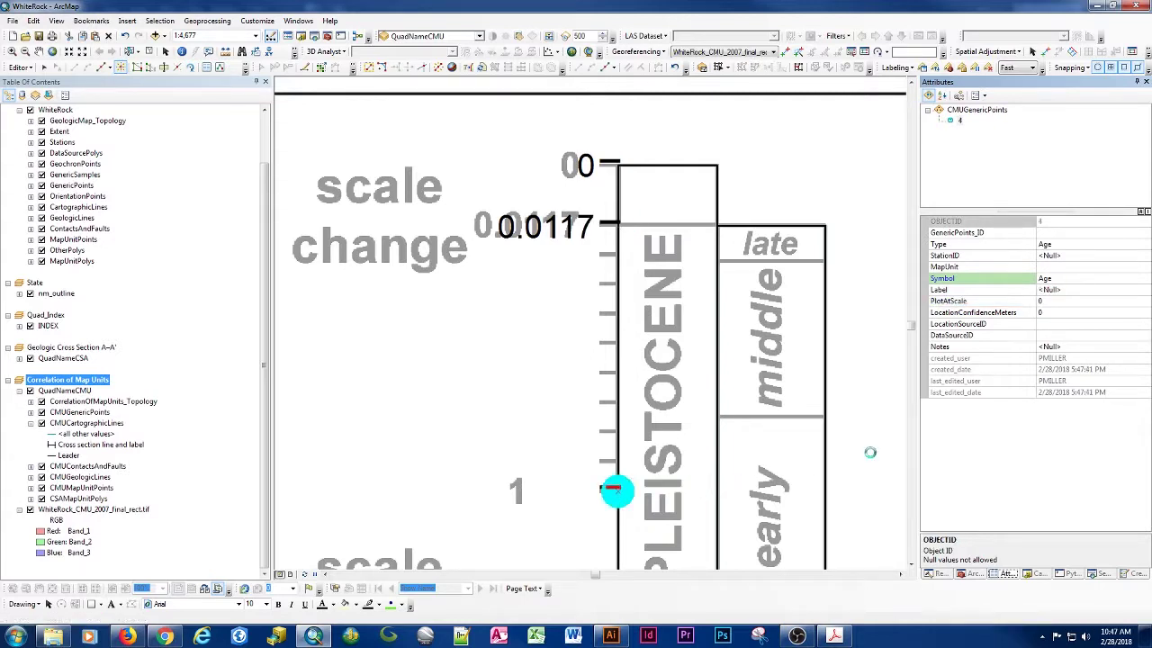
pyautogui.click(1048, 290)
pyautogui.write('1')
pyautogui.press('Return')
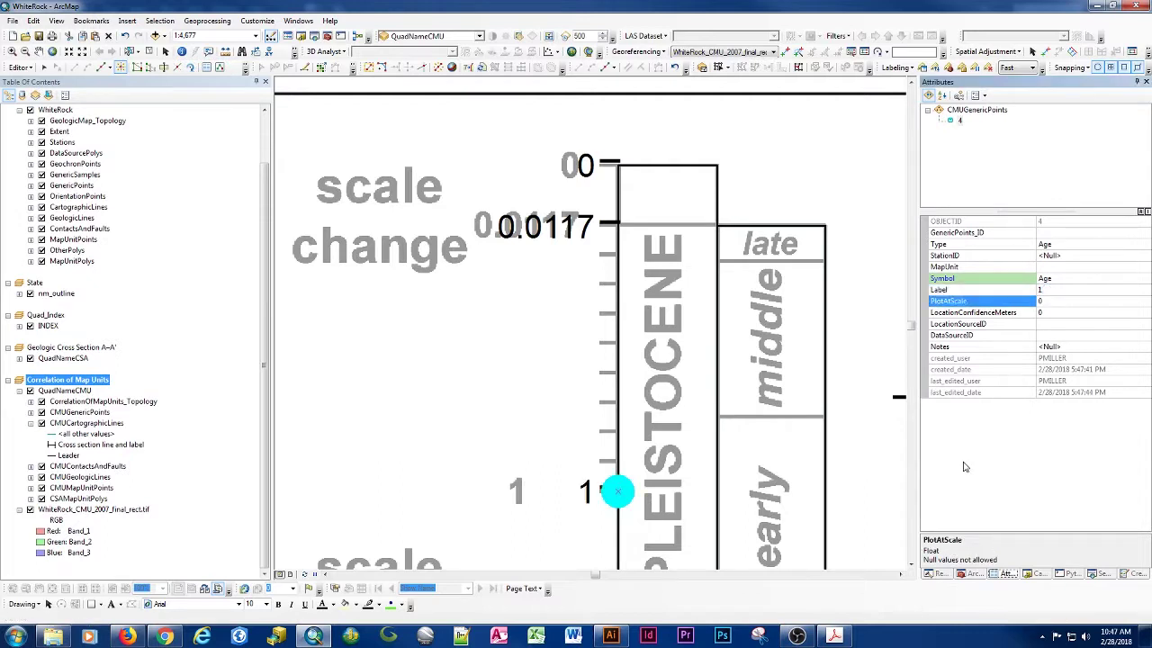
# Step: Place a Numeric Age point at the upper-left corner of the Pliocene box and set its Label to 2.58
pyautogui.scroll(-10, 911, 565)
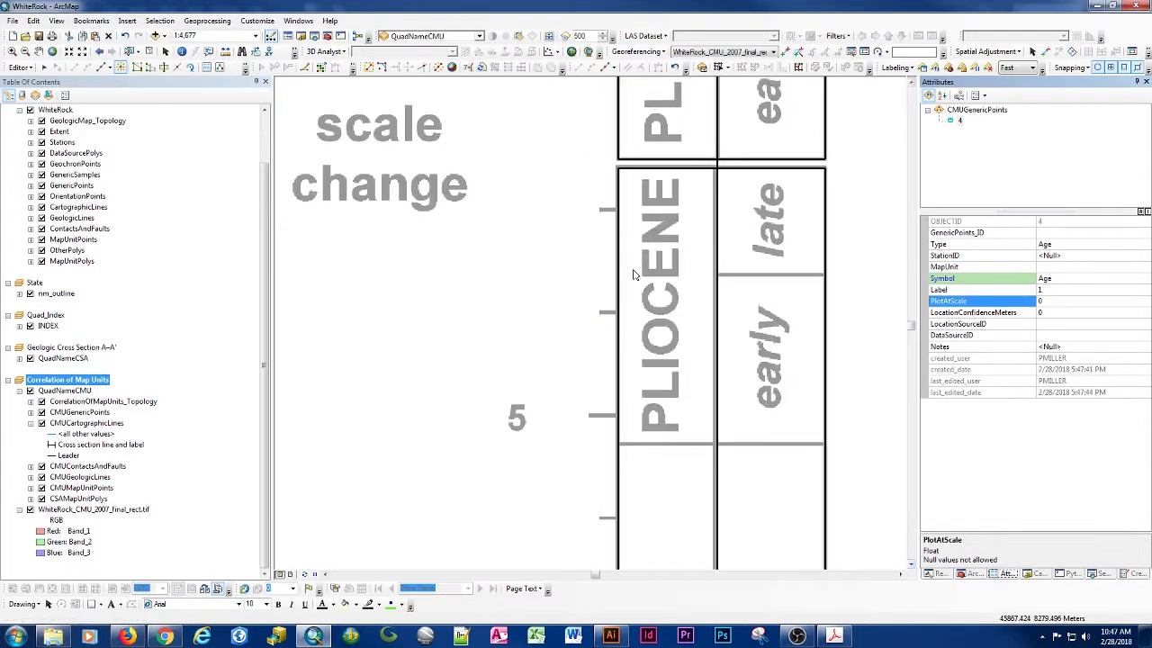
pyautogui.moveTo(612, 203); pyautogui.dragTo(618, 171)
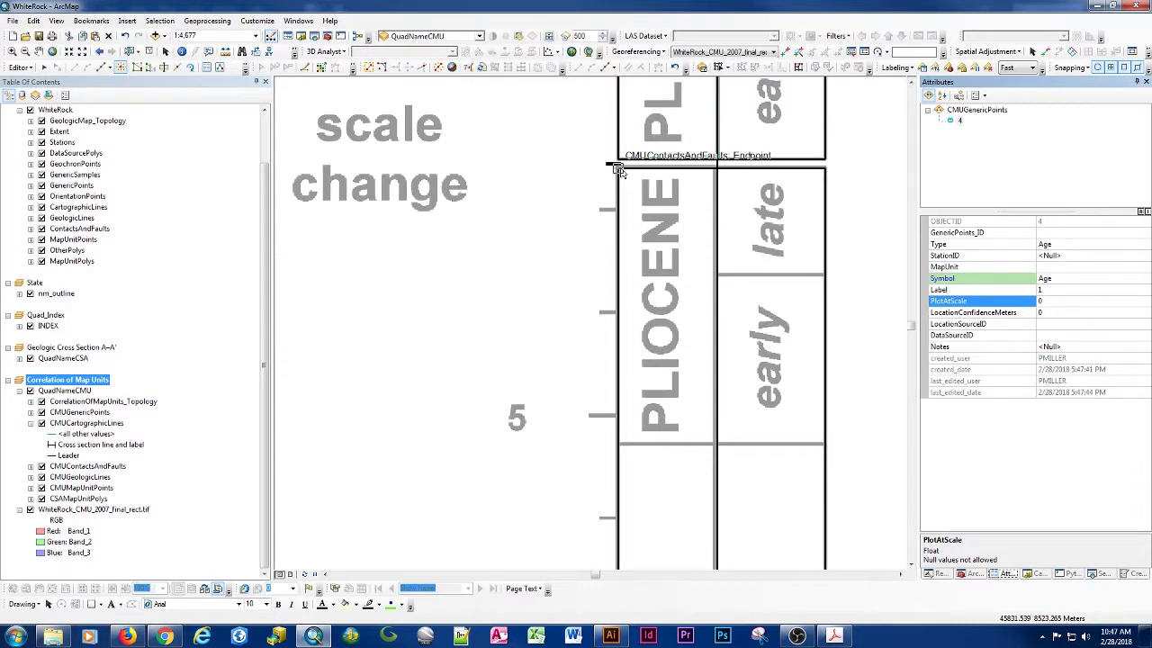
pyautogui.click(617, 169)
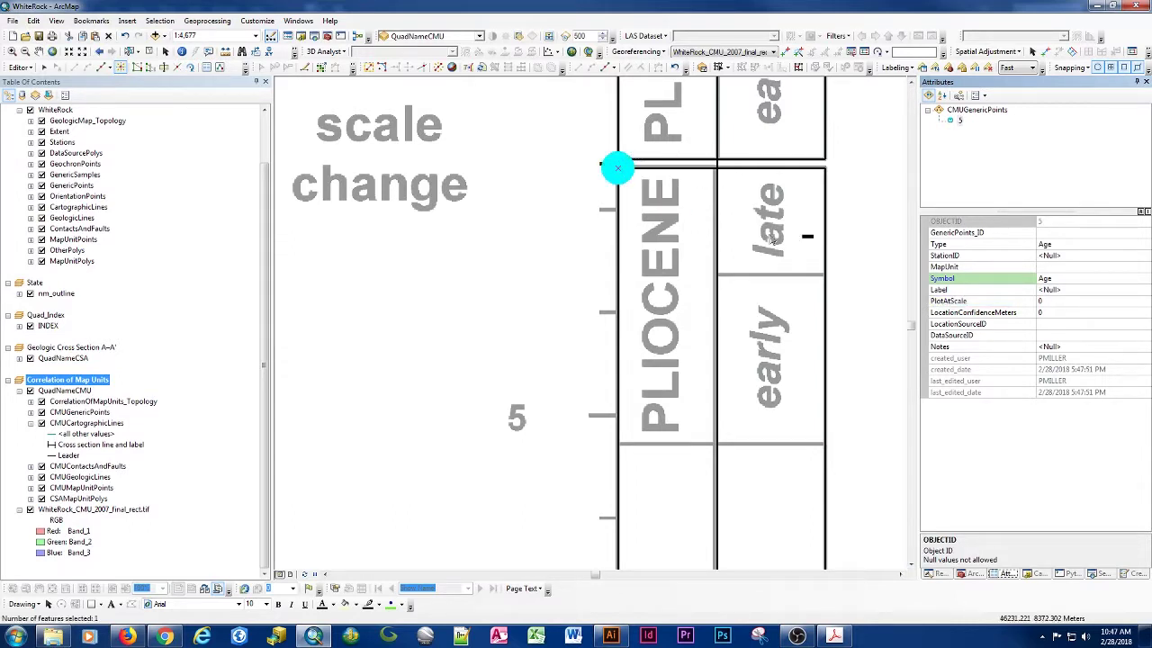
pyautogui.click(1063, 290)
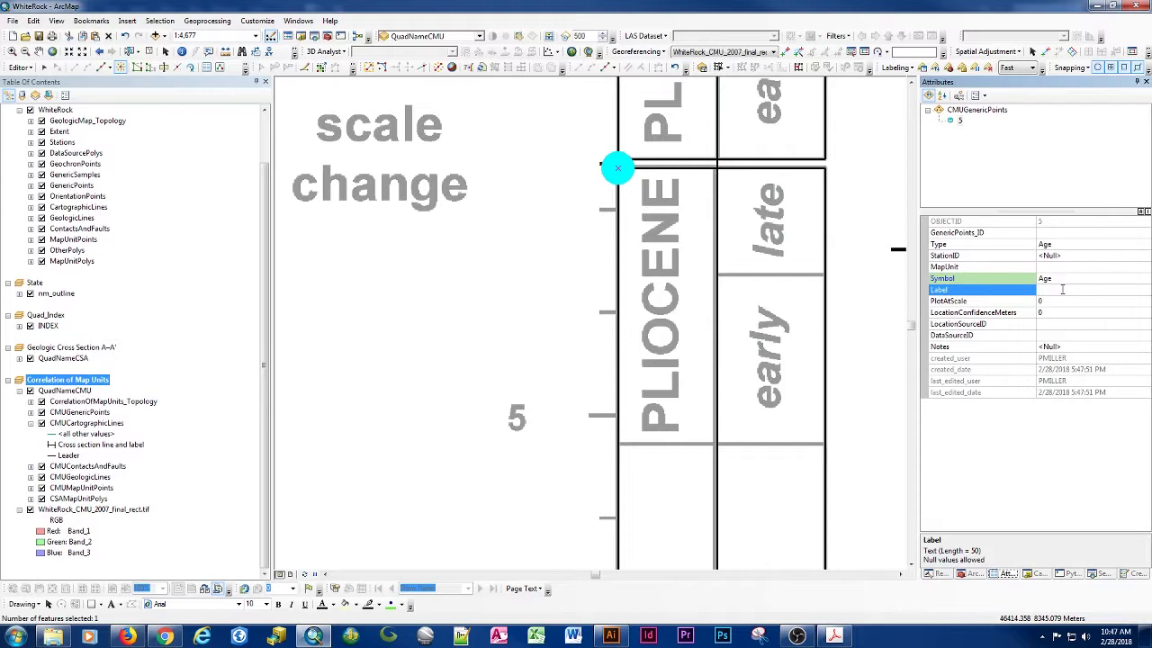
pyautogui.write('2.58')
pyautogui.press('Return')
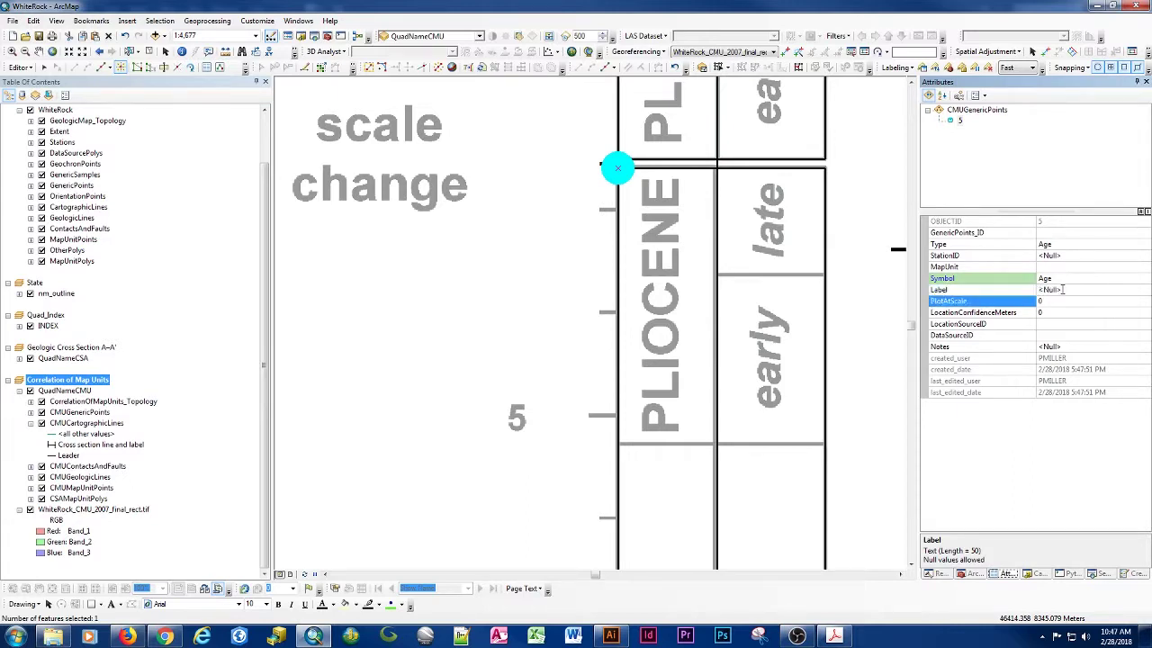
# Step: Place a Numeric Age point at the first tick beside the Pliocene box and set its Label to 3
pyautogui.click(616, 210)
pyautogui.click(1057, 291)
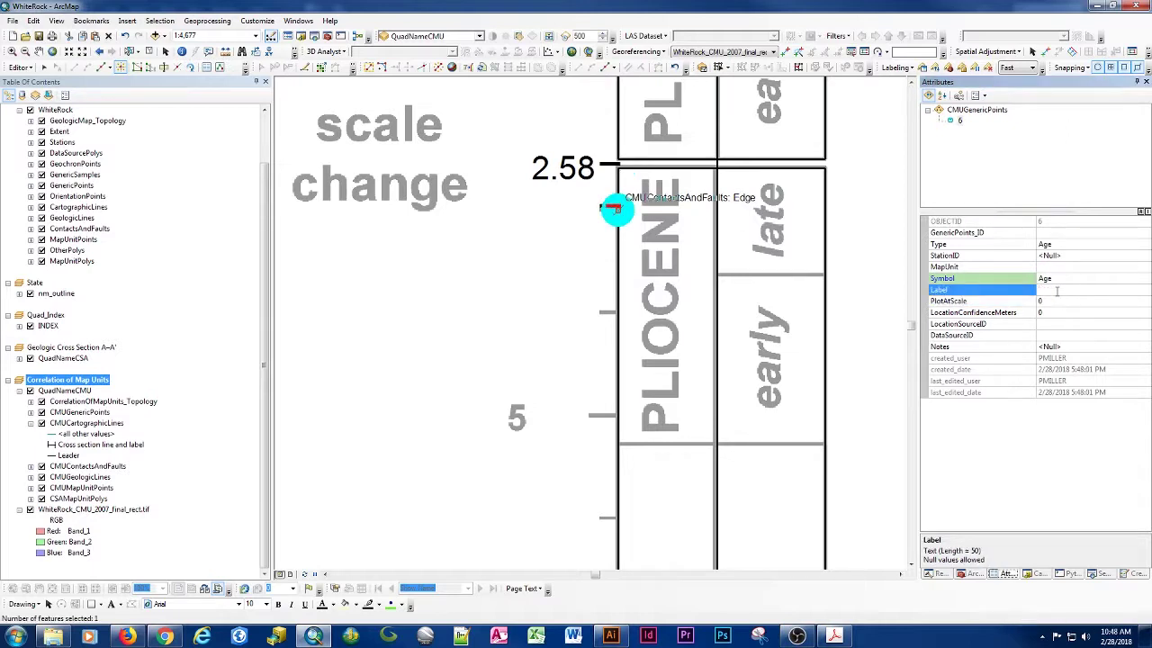
pyautogui.write('3')
pyautogui.press('Tab')
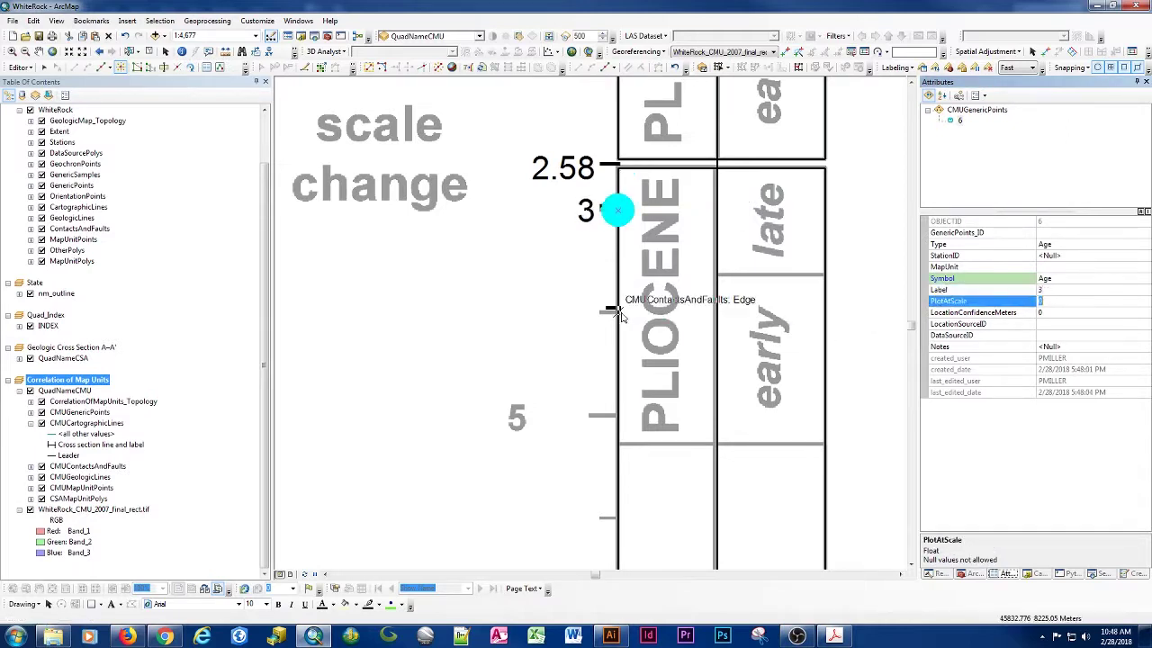
# Step: Place a Numeric Age point at the 5 tick near the base of the Pliocene box and set its Label to 5
pyautogui.click(617, 416)
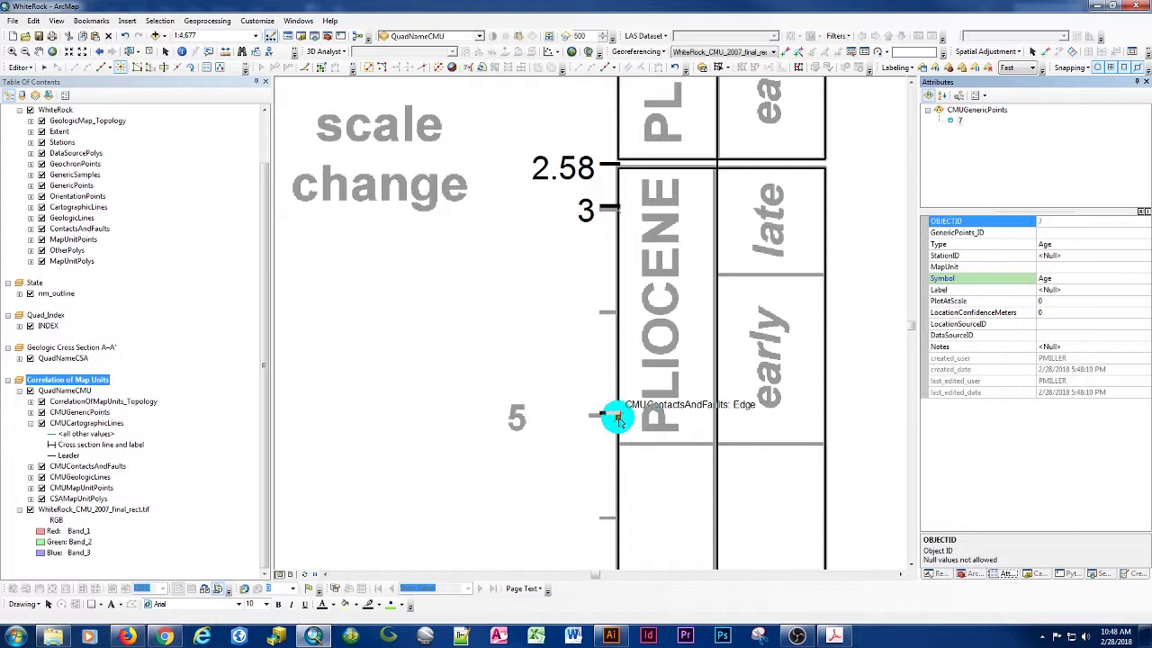
pyautogui.click(1051, 290)
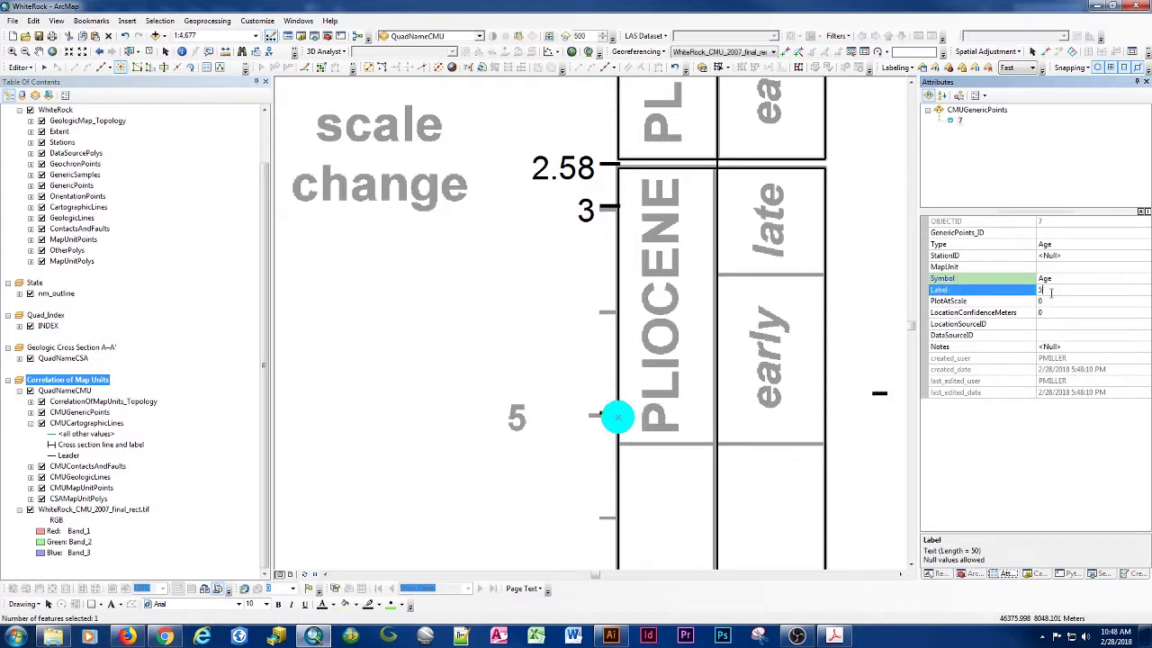
pyautogui.write('5')
pyautogui.press('Return')
# Step: Place a Numeric Age point at the 10 tick beside the Miocene part of the column and set its Label to 10
pyautogui.click(911, 565)
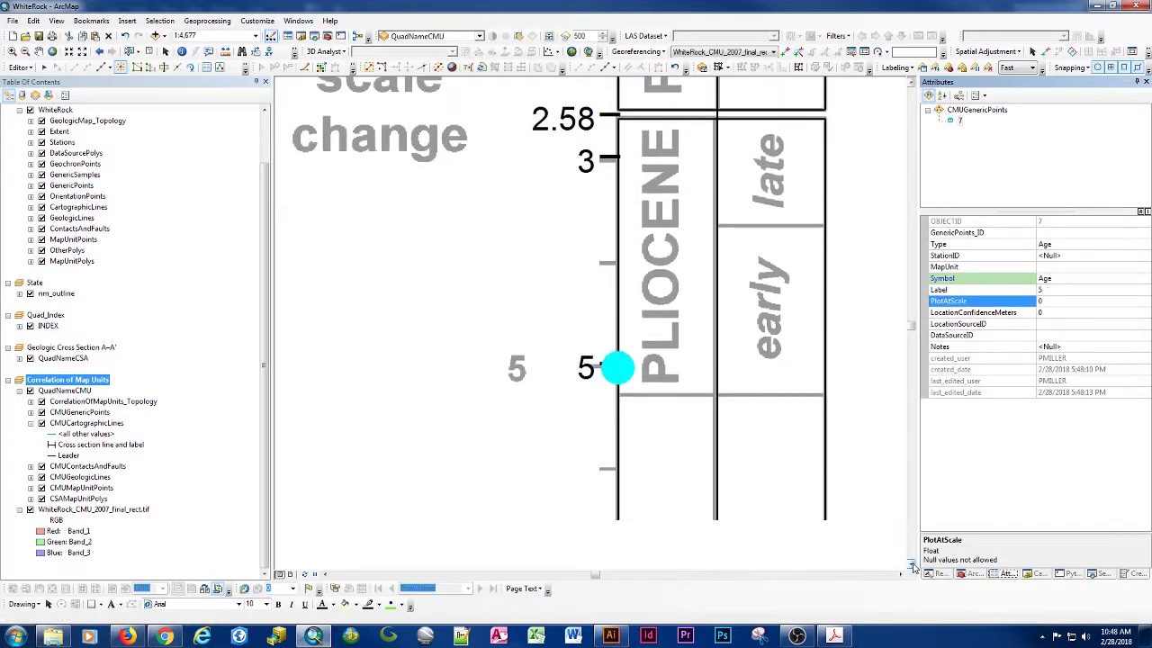
pyautogui.click(911, 565)
pyautogui.click(912, 565)
pyautogui.click(911, 566)
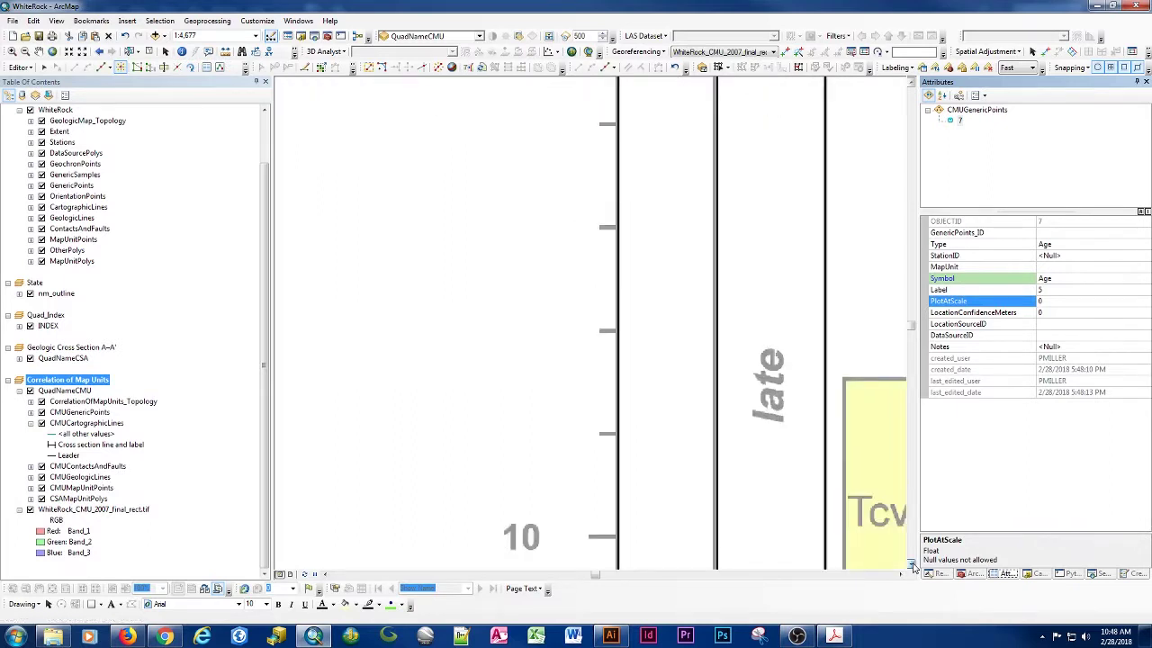
pyautogui.click(912, 565)
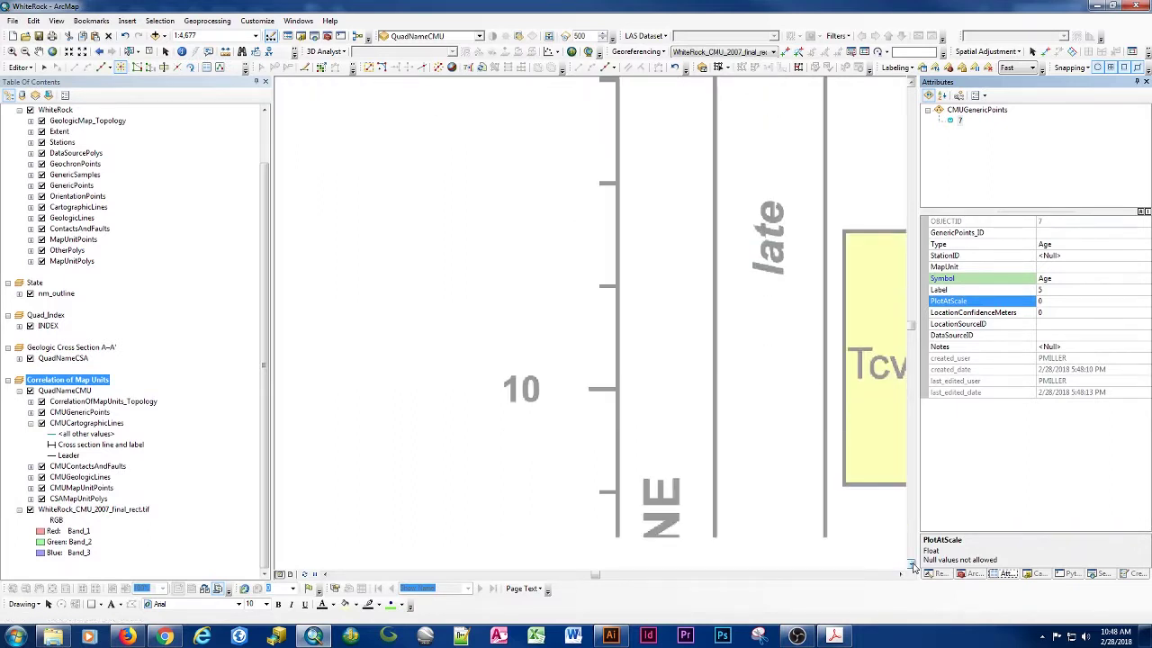
pyautogui.click(617, 389)
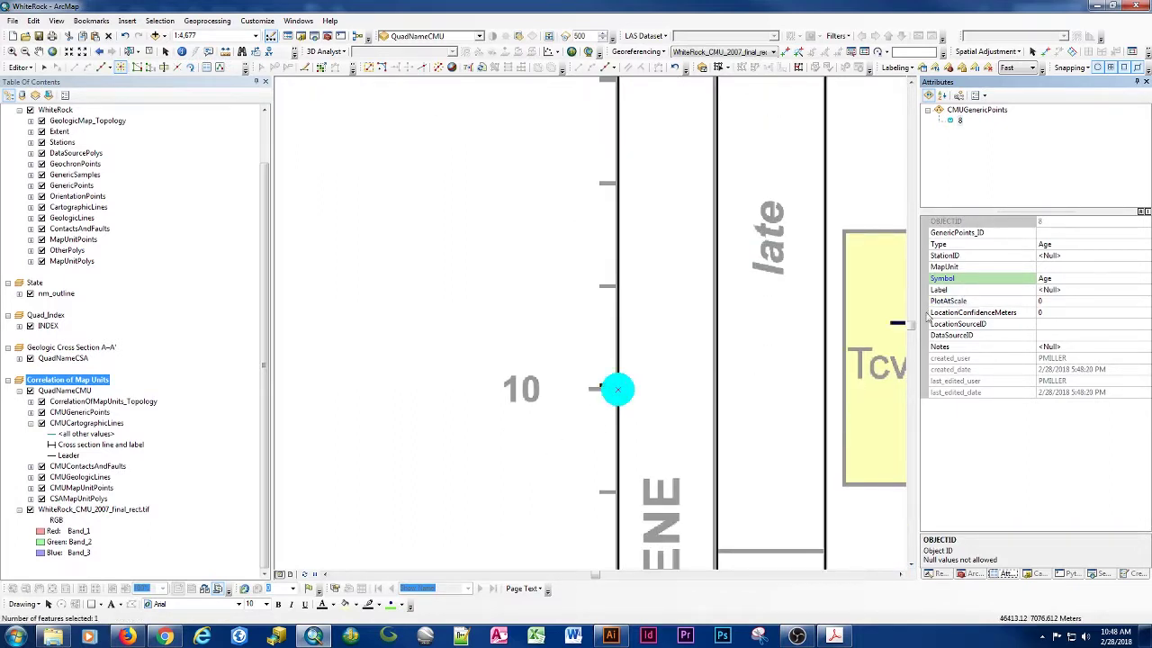
pyautogui.click(1050, 290)
pyautogui.press('Return')
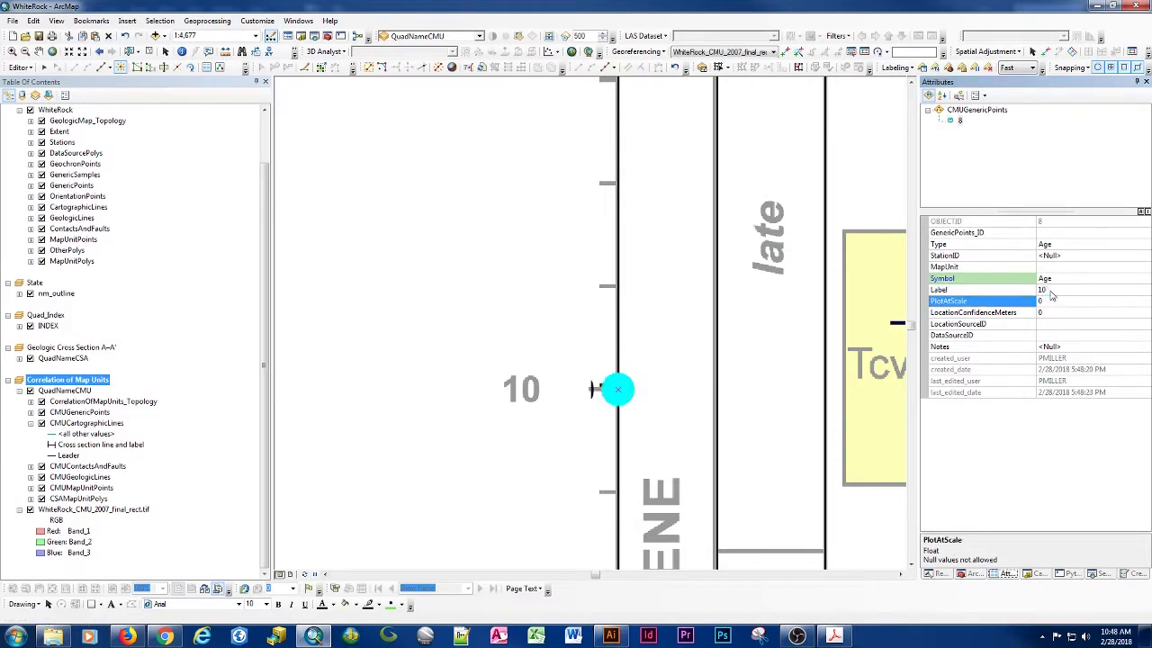
# Step: Place a Numeric Age point at the 15 tick beside the Miocene column and set its Label to 15
pyautogui.scroll(-10, 911, 563)
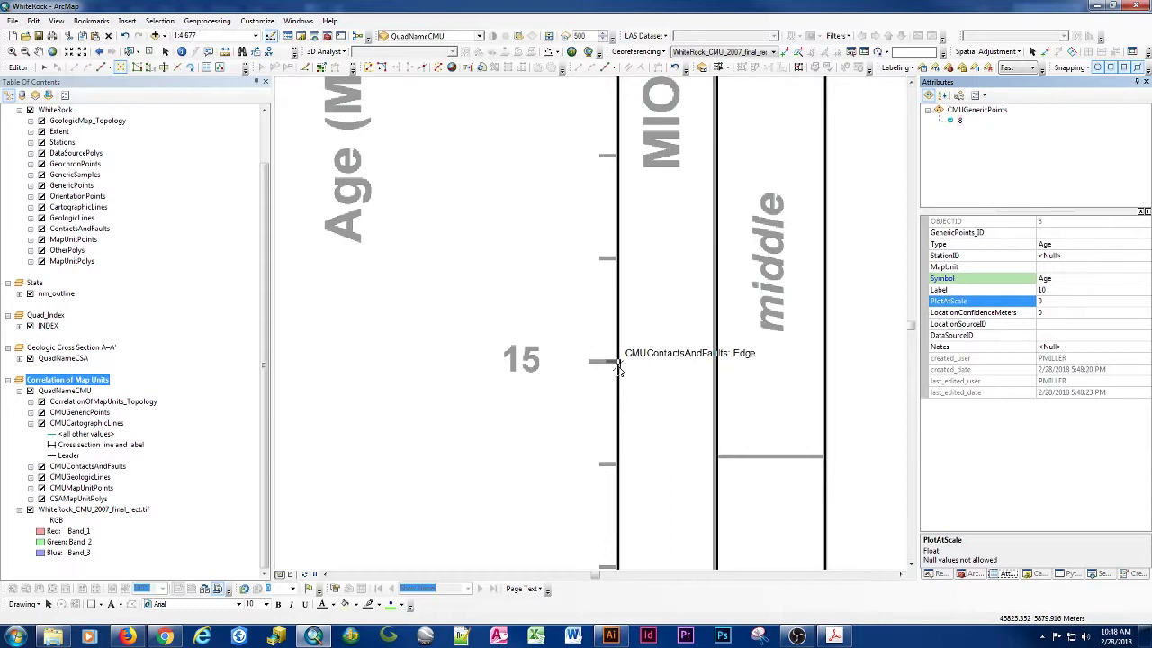
pyautogui.click(617, 363)
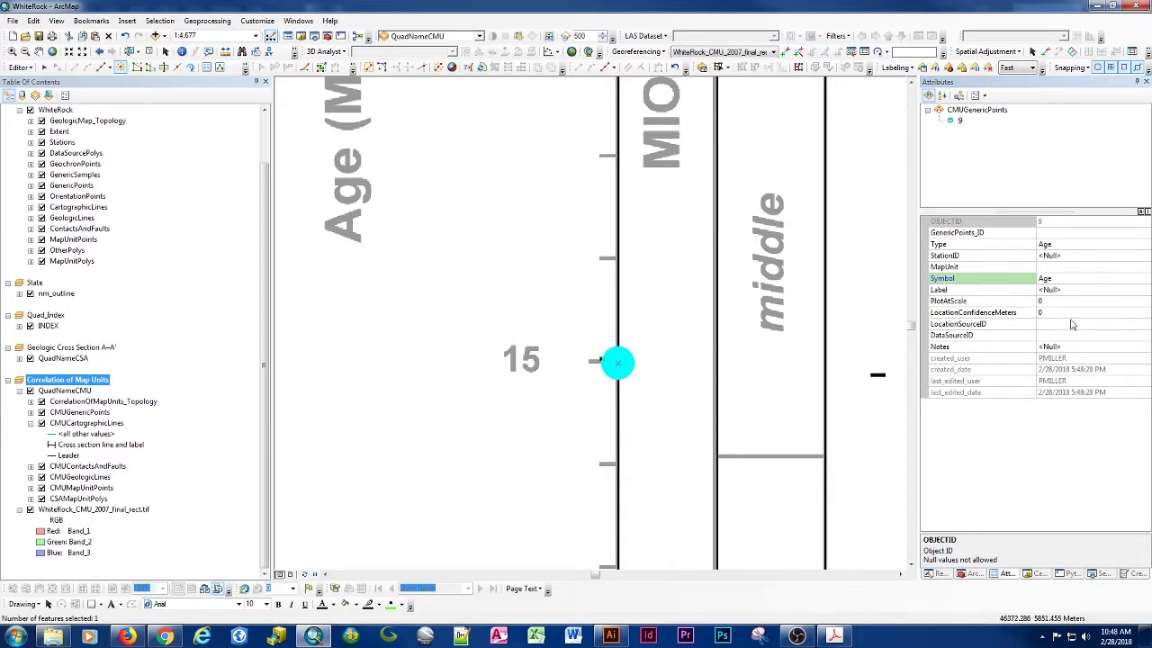
pyautogui.click(1044, 291)
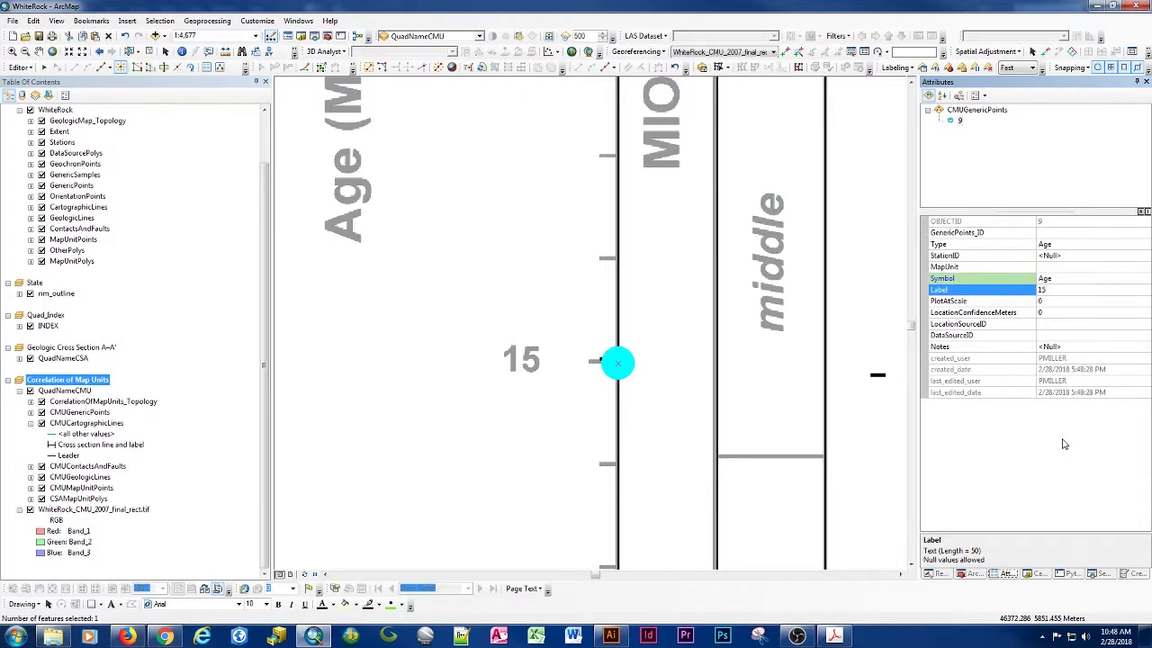
pyautogui.press('Return')
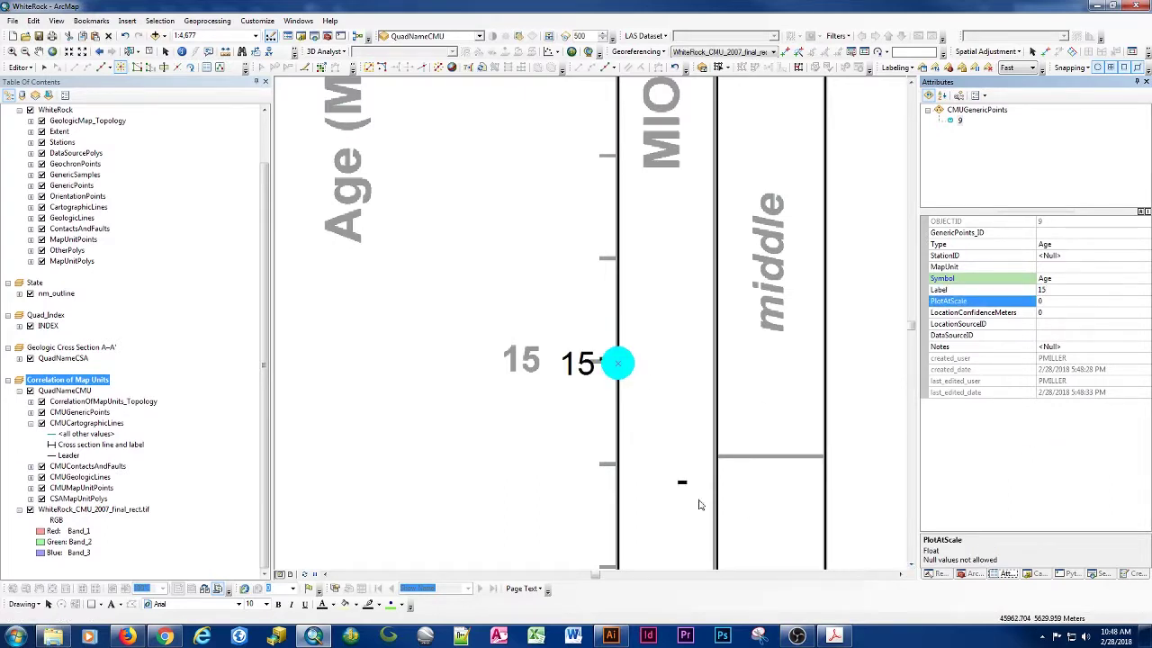
# Step: Place unlabelled Age points at the four intermediate ticks between 15 and 10 along the Miocene column, working upward
pyautogui.click(617, 259)
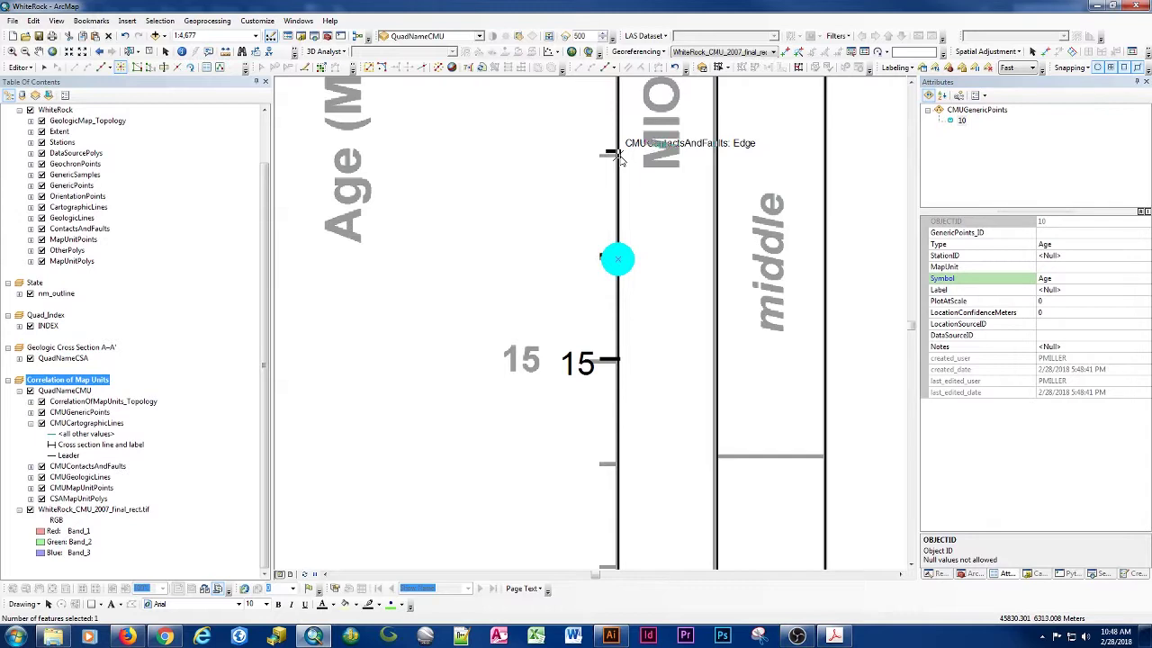
pyautogui.hotkey('ctrl', 'z')
pyautogui.click(618, 154)
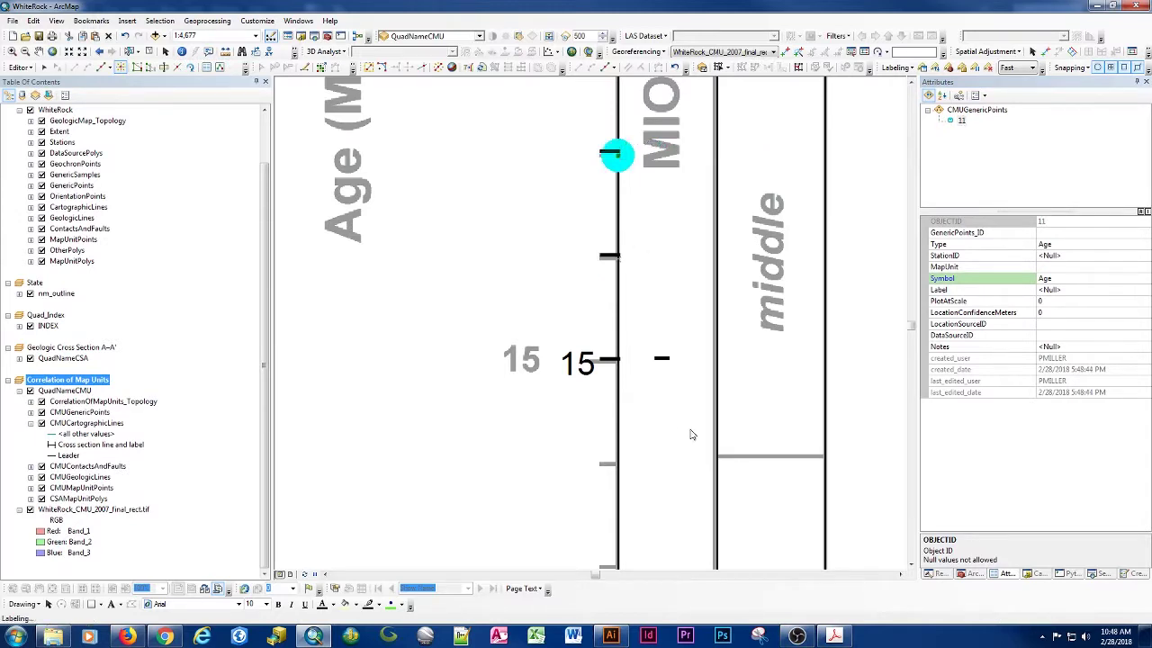
pyautogui.scroll(-2, 691, 434)
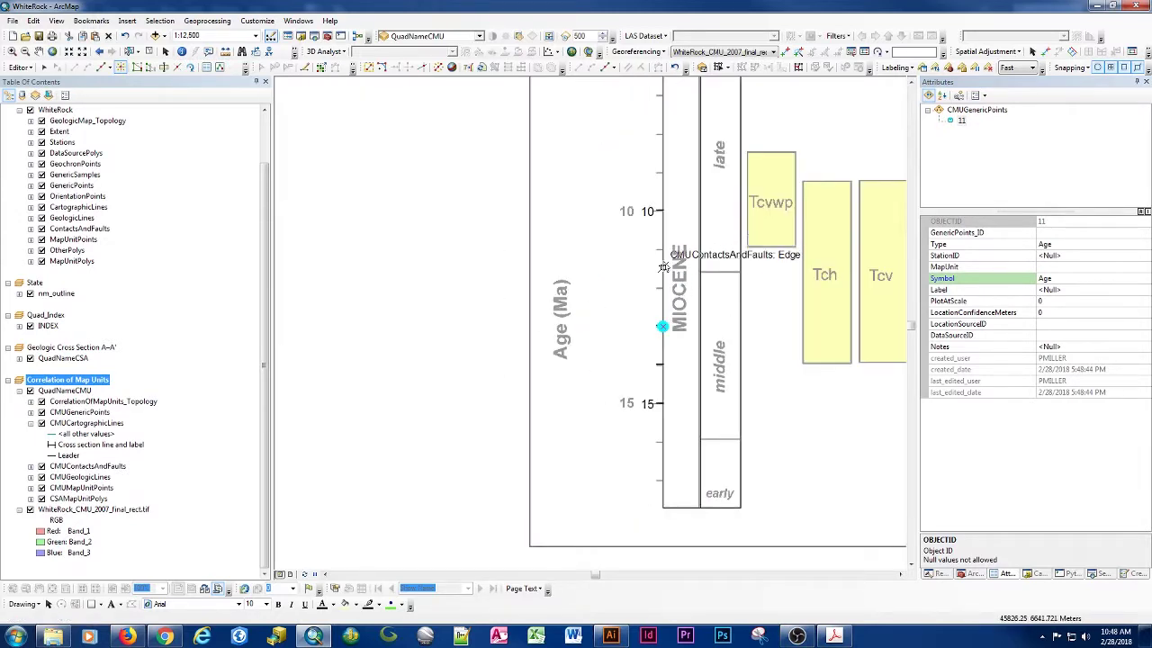
pyautogui.scroll(4, 665, 282)
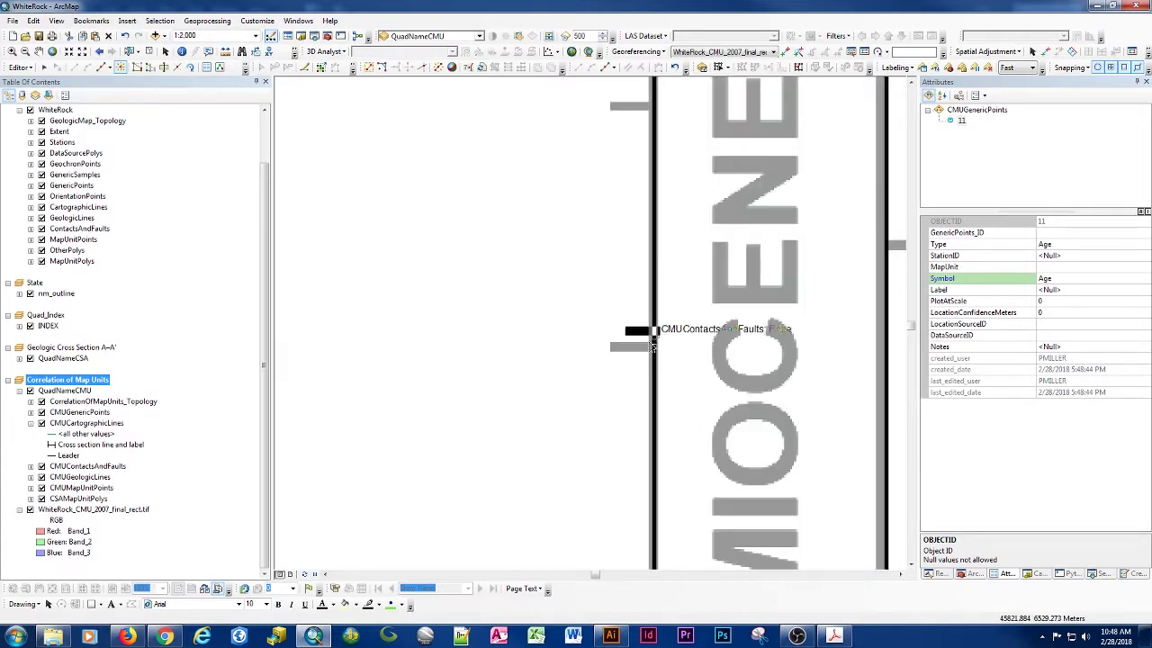
pyautogui.click(654, 339)
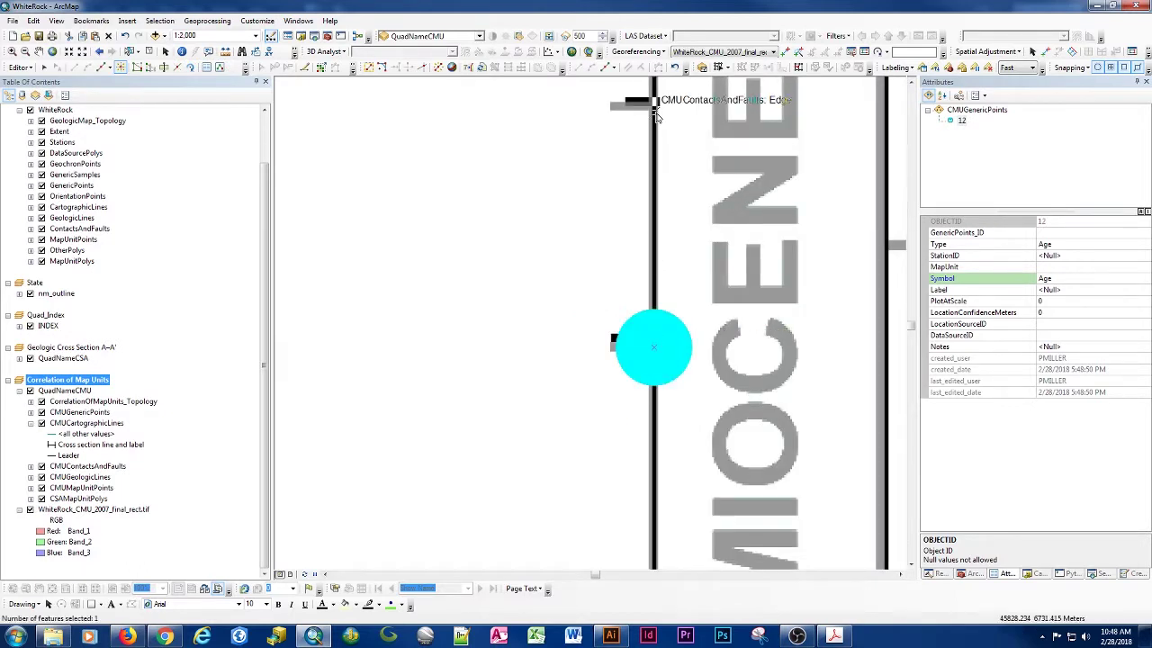
pyautogui.hotkey('ctrl', 'z')
pyautogui.click(654, 104)
# Step: Place unlabelled Age points at the four intermediate ticks between 10 and 5 along the time-scale edge
pyautogui.scroll(-3, 671, 358)
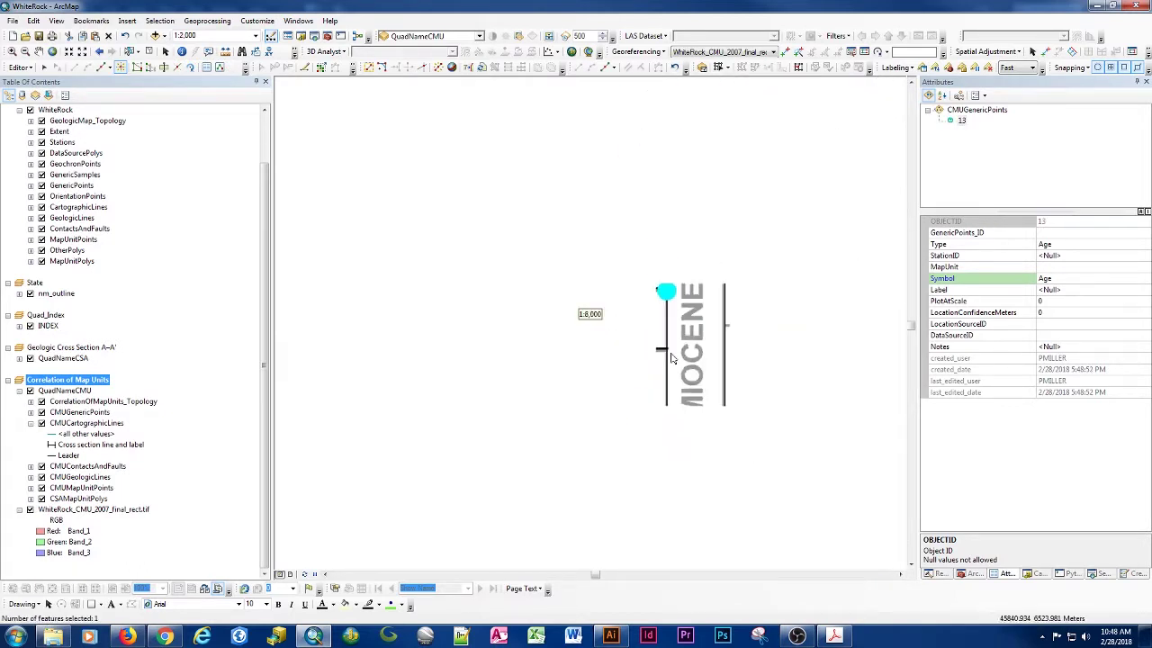
pyautogui.scroll(4, 665, 137)
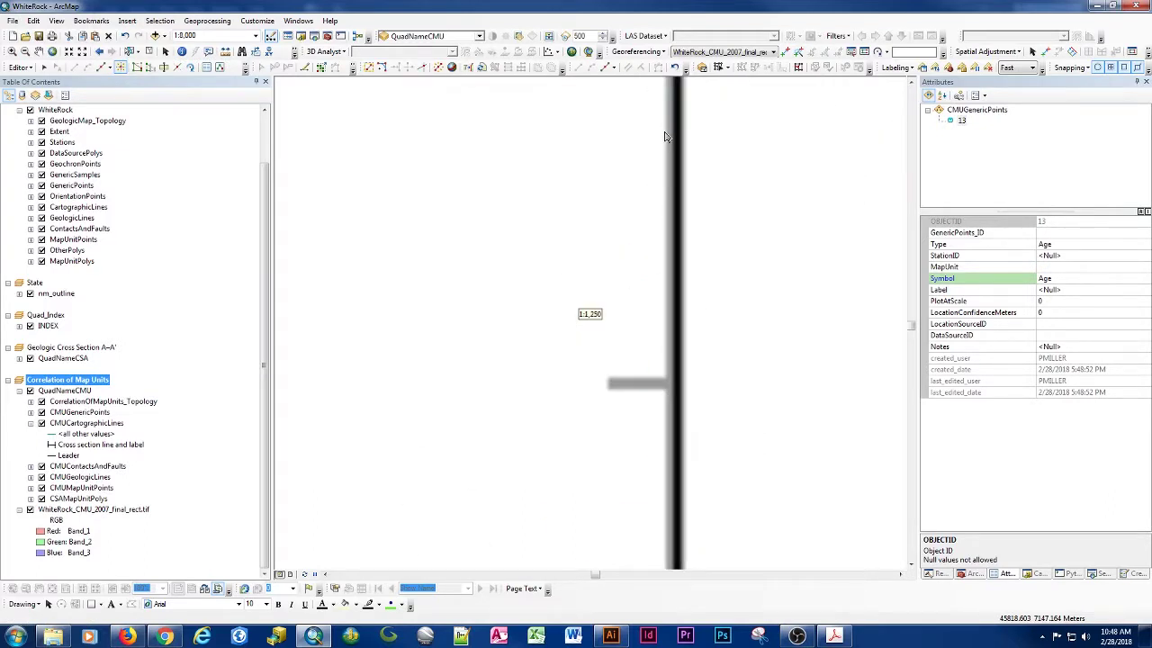
pyautogui.click(680, 393)
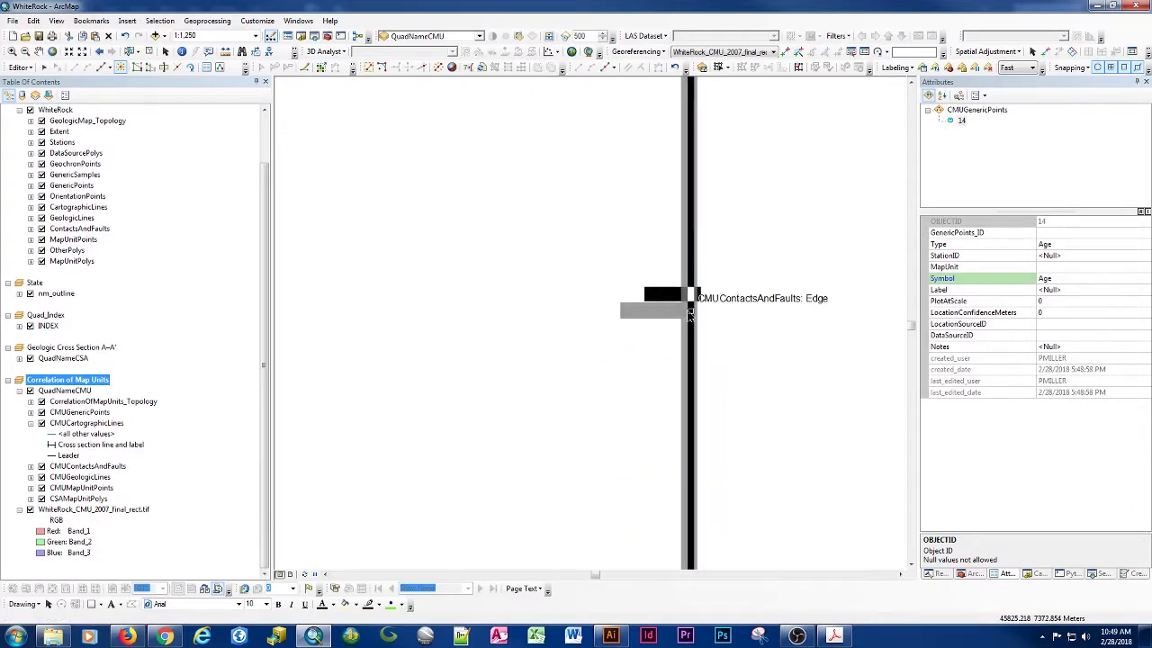
pyautogui.click(689, 311)
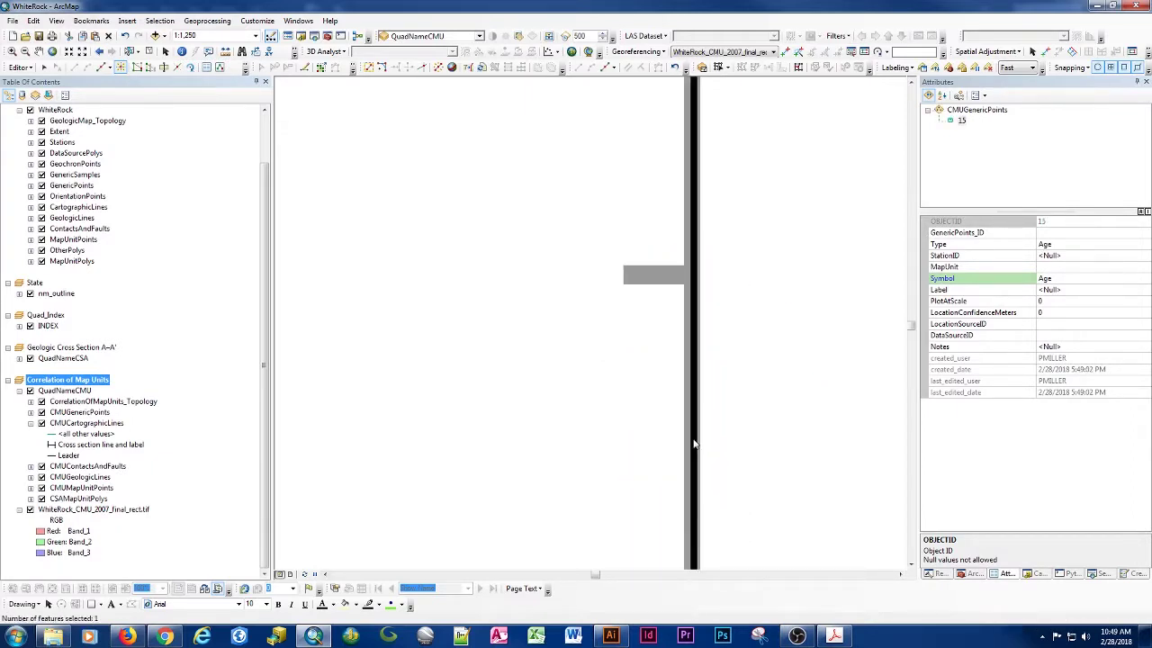
pyautogui.click(692, 274)
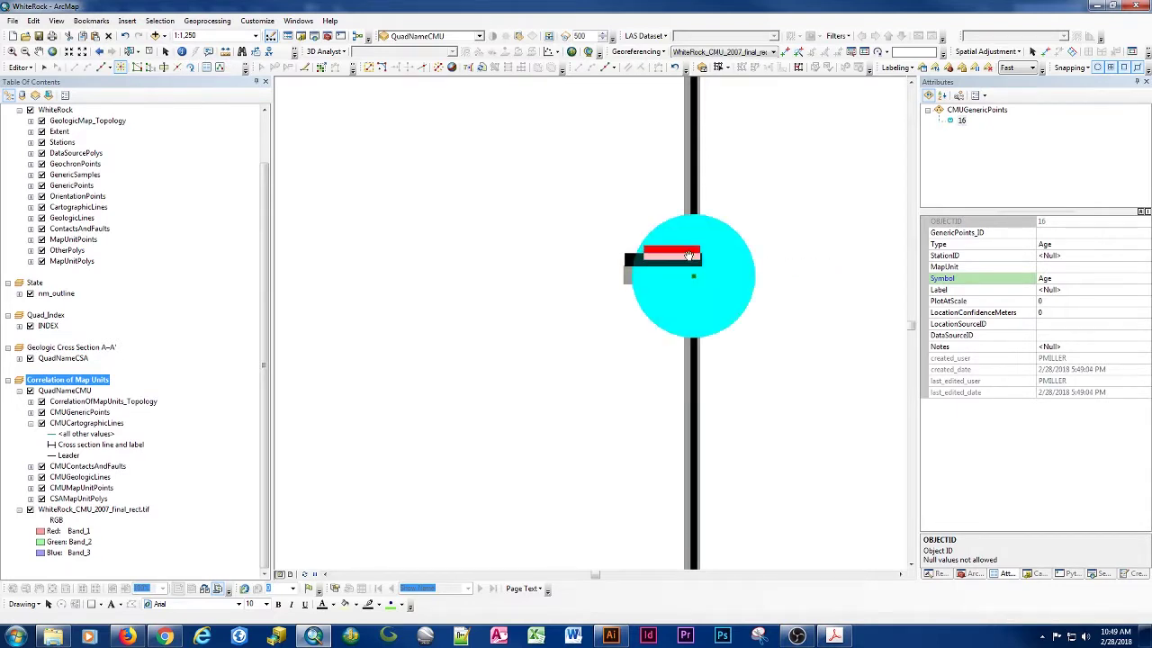
pyautogui.press('Up')
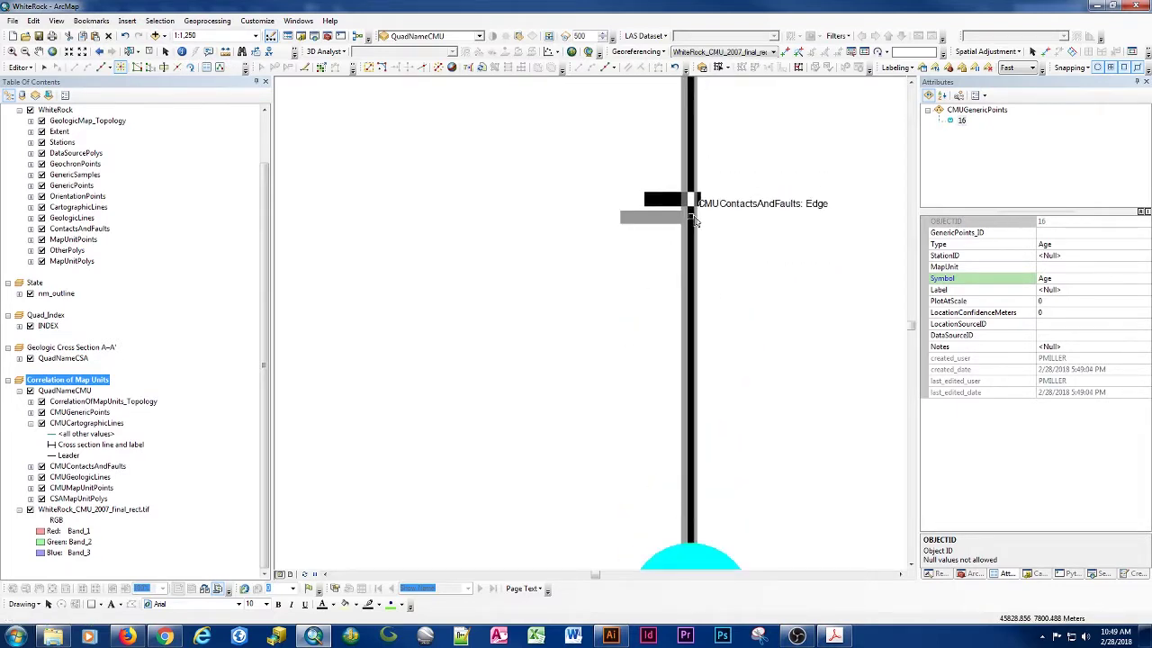
pyautogui.click(694, 226)
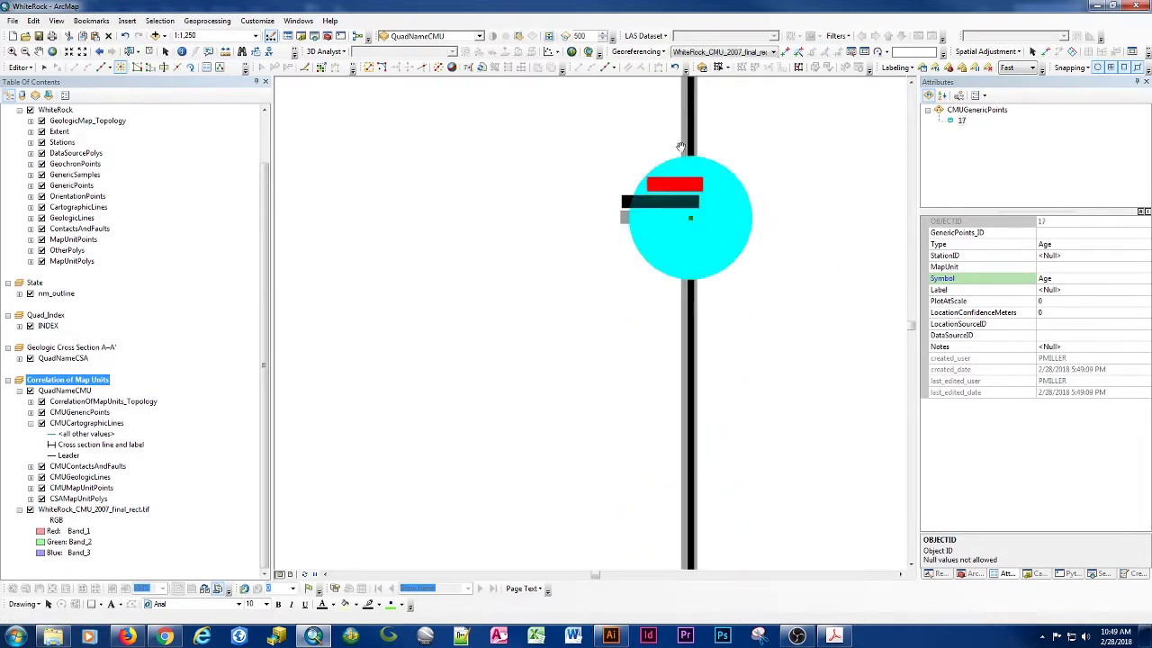
# Step: Place an unlabelled Age point at the single tick between 5 and 3 beside the Pliocene box
pyautogui.press('Up')
pyautogui.press('Up')
pyautogui.press('Up')
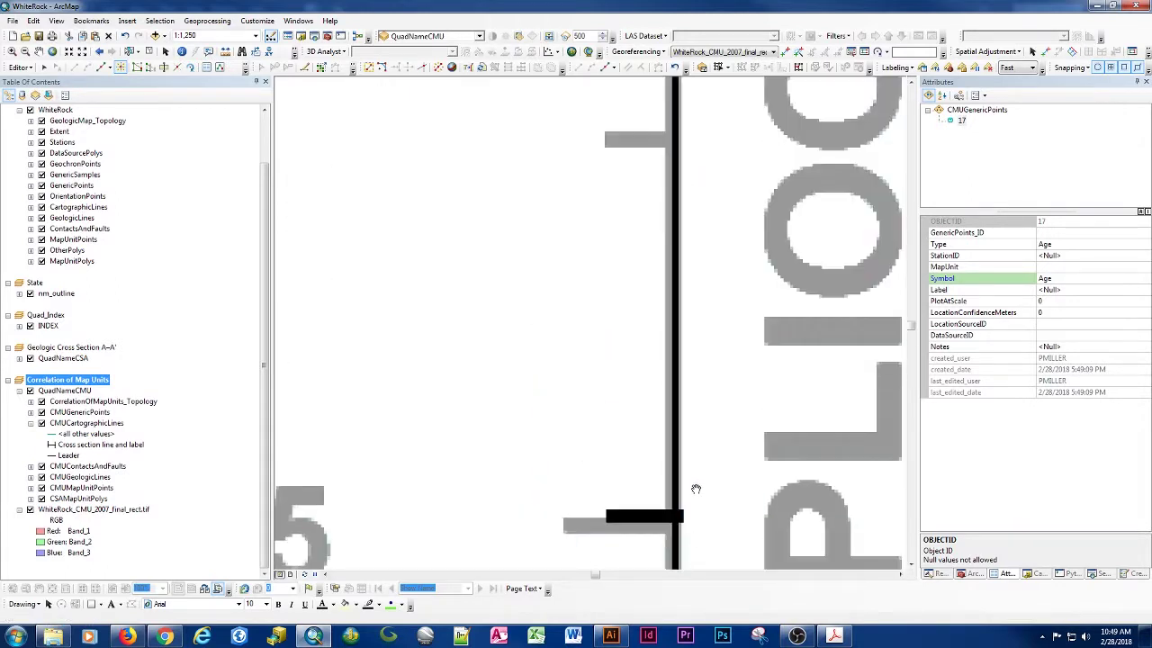
pyautogui.press('Up')
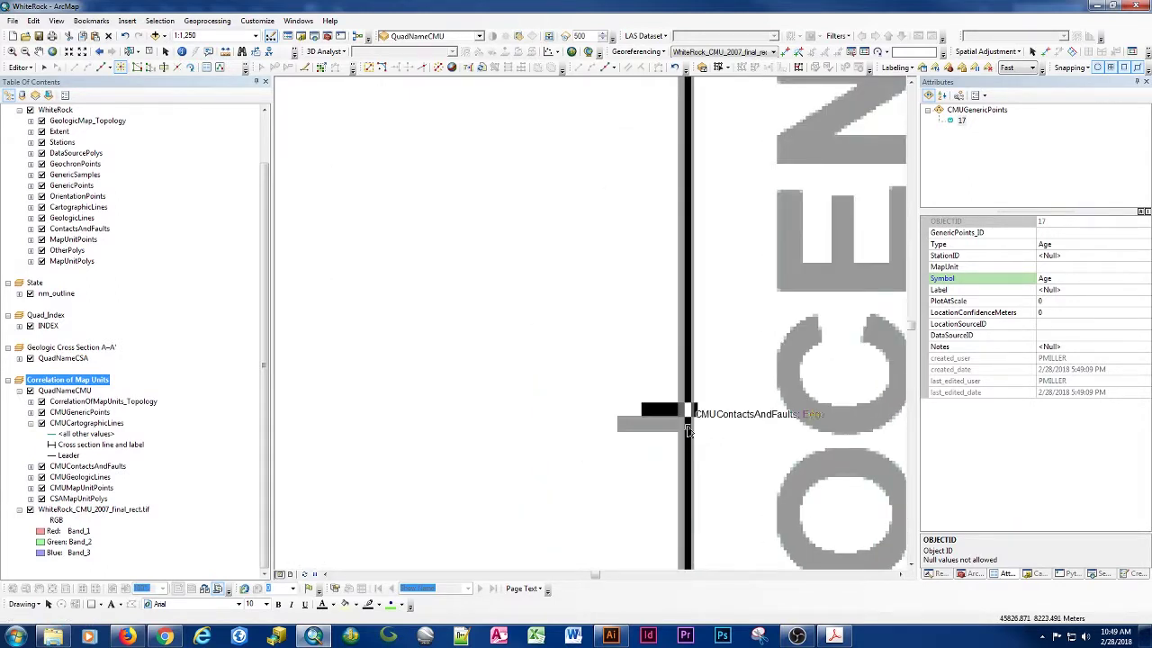
pyautogui.click(687, 431)
# Step: Place unlabelled Age points at the first five ticks above the 1 tick beside the Pleistocene box
pyautogui.press('Up')
pyautogui.press('Up')
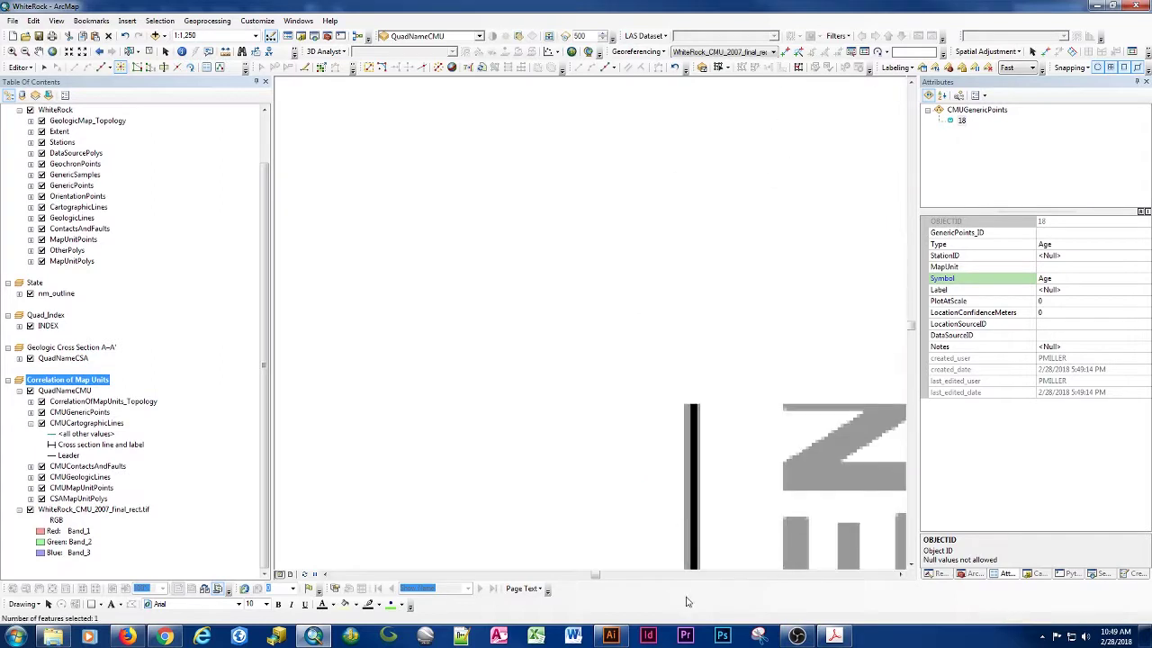
pyautogui.press('Up')
pyautogui.press('Up')
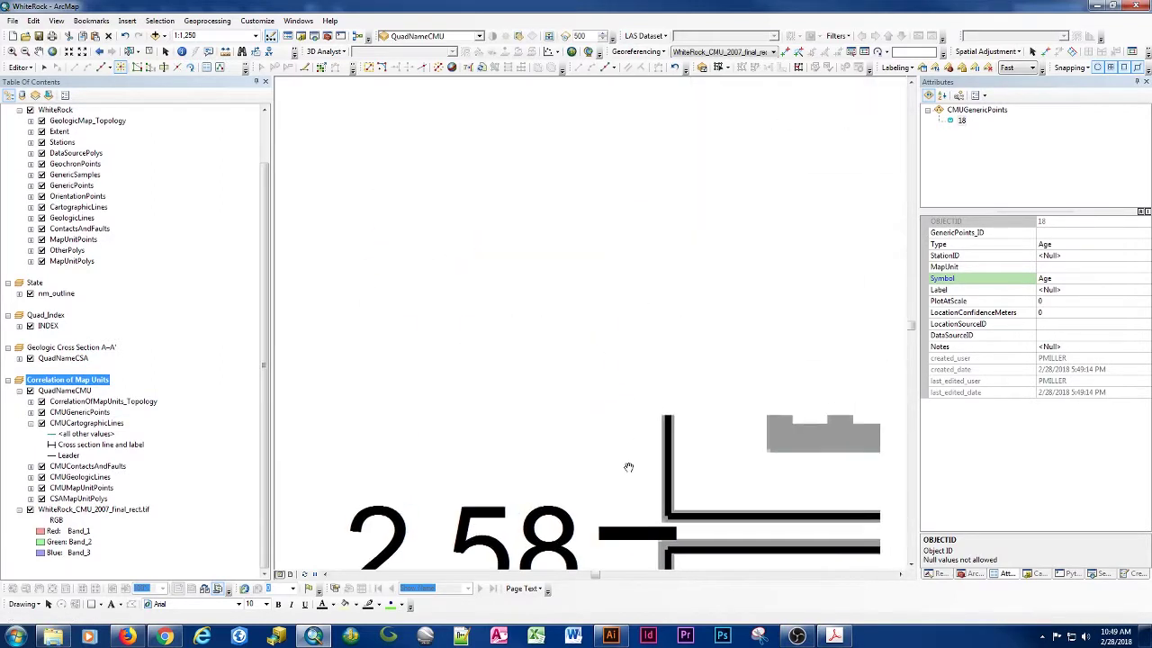
pyautogui.press('Up')
pyautogui.press('Up')
pyautogui.press('Up')
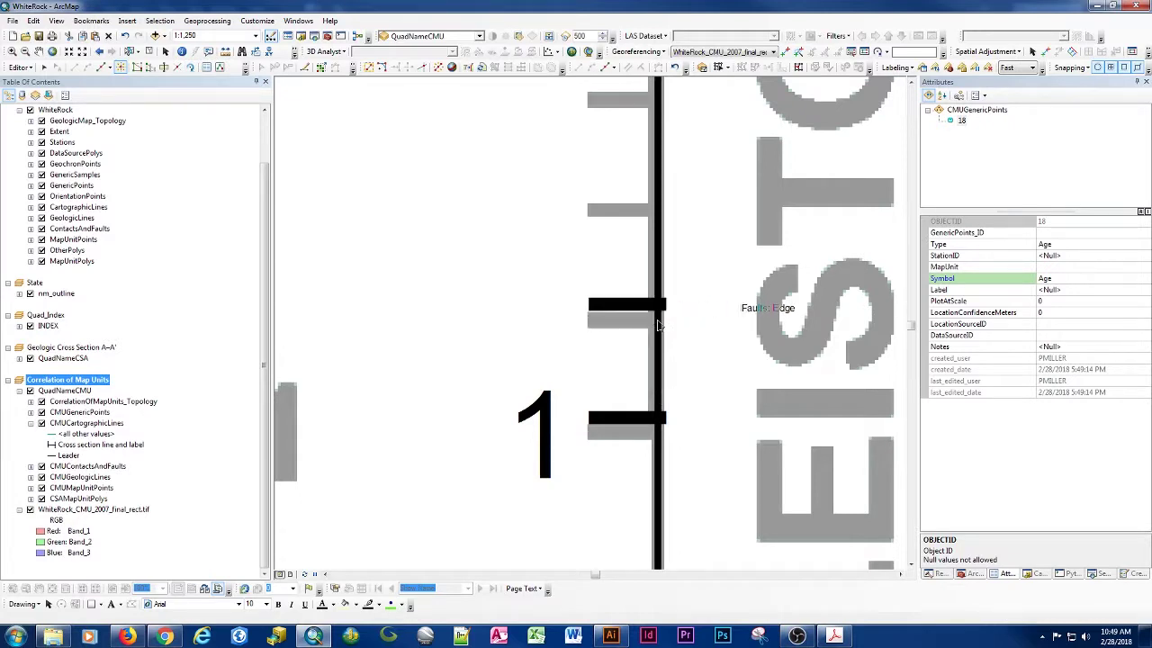
pyautogui.click(657, 211)
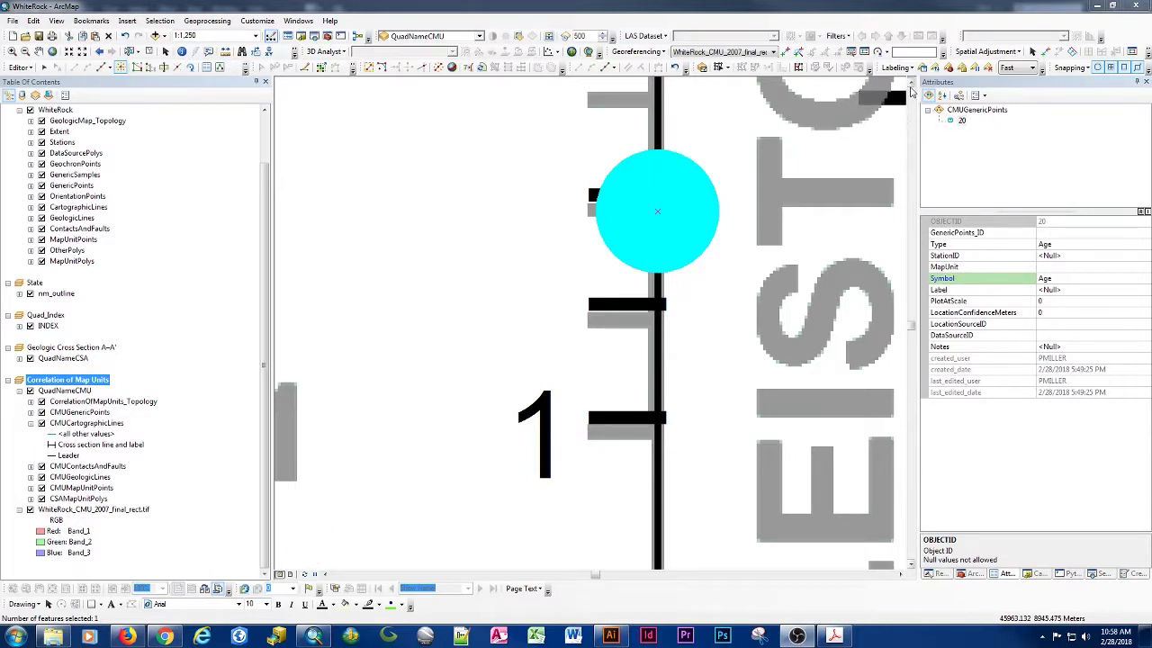
pyautogui.moveTo(912, 83); pyautogui.dragTo(911, 83)
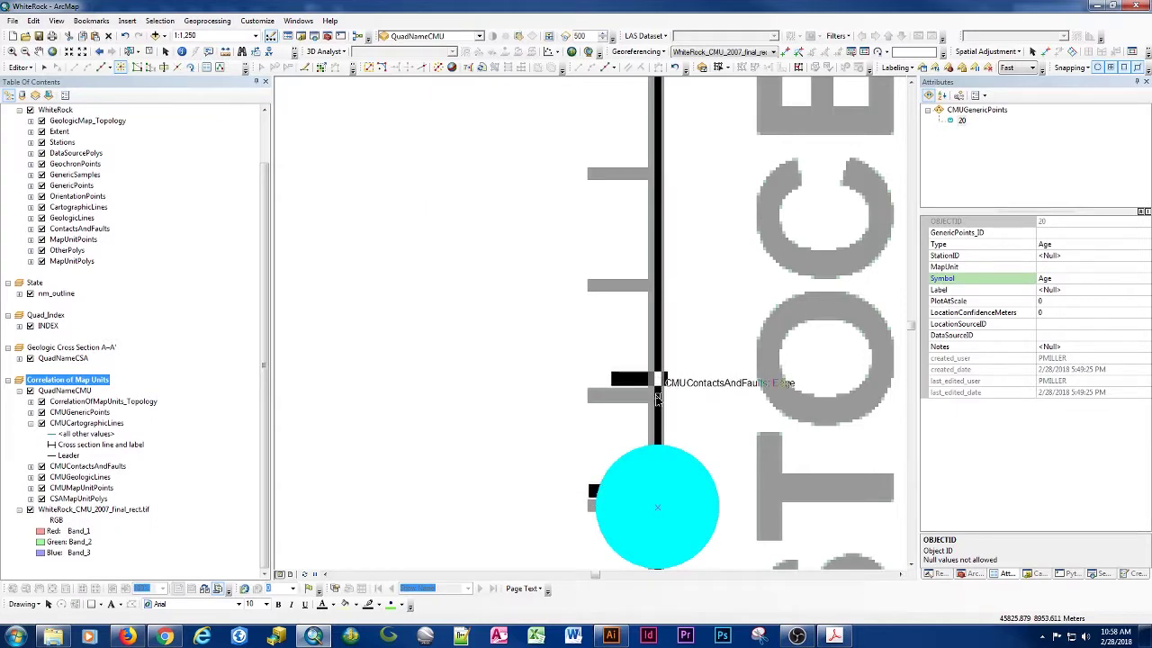
pyautogui.click(657, 399)
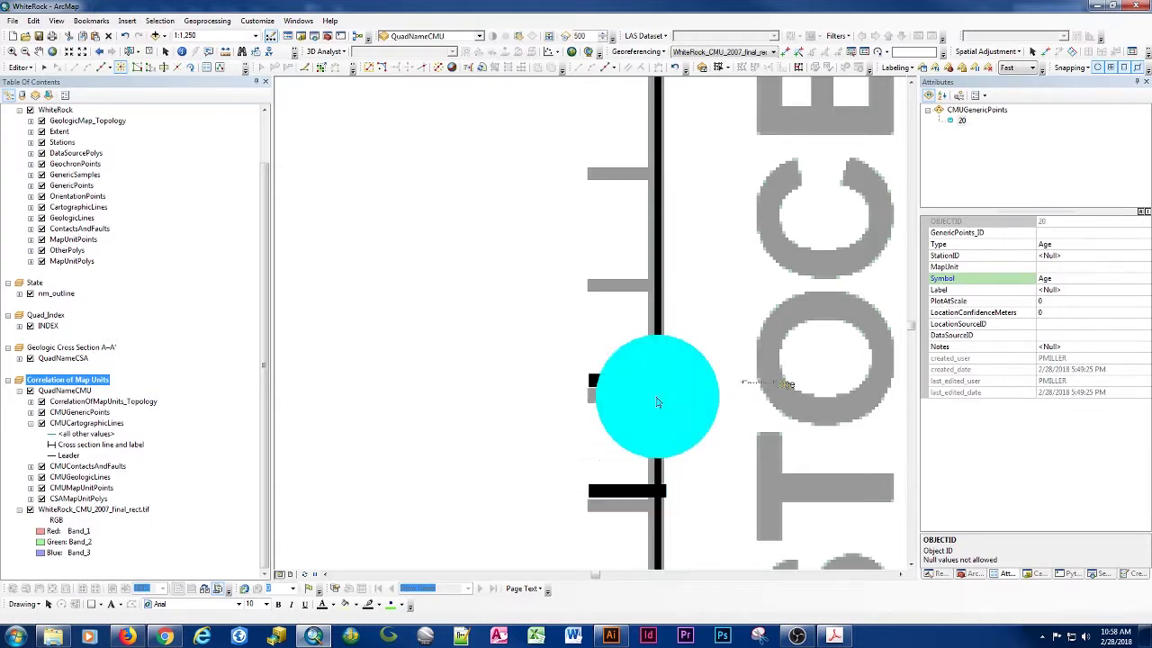
pyautogui.click(657, 286)
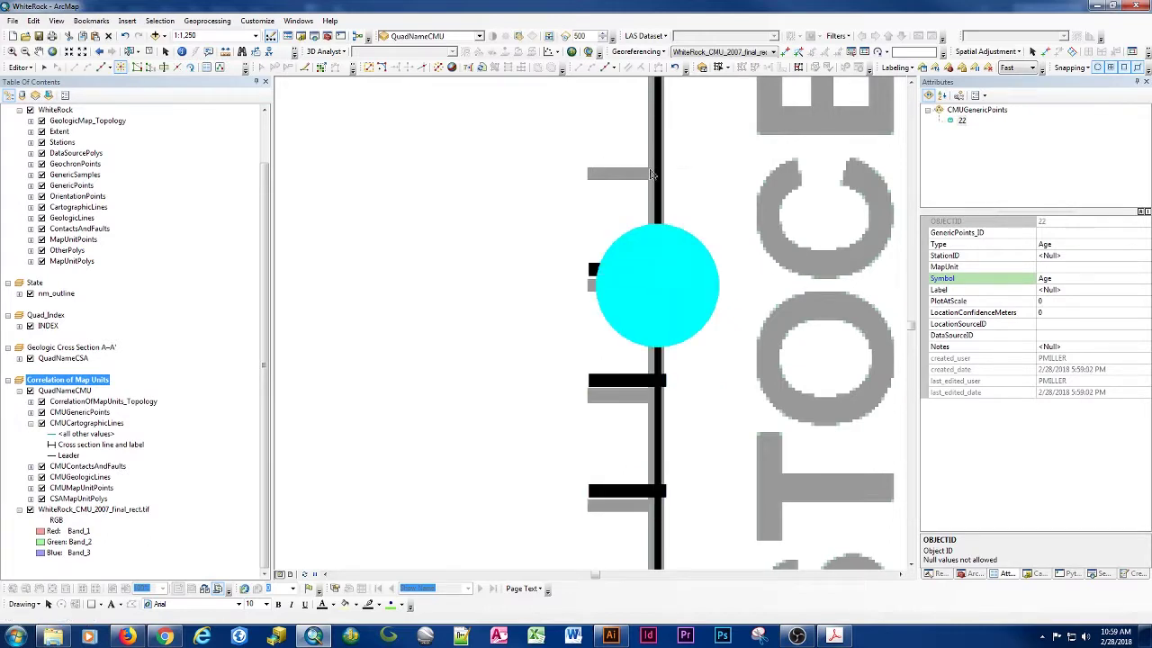
pyautogui.click(656, 174)
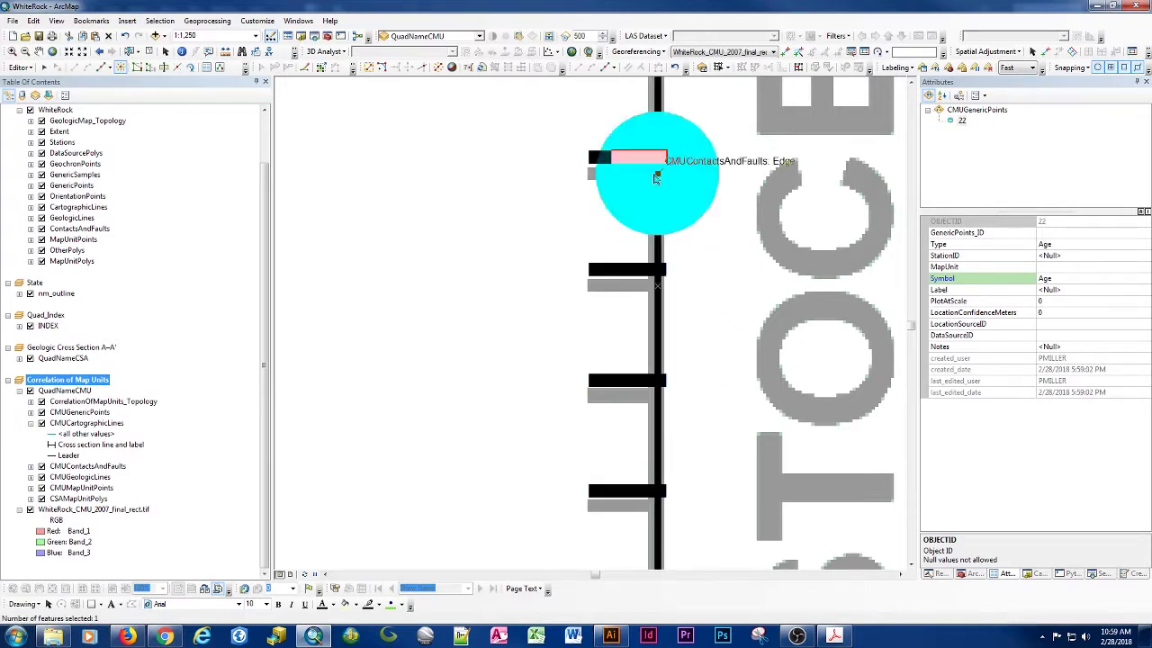
# Step: Place unlabelled Age points at the three remaining Pleistocene ticks directly below the 0.0117 tick
pyautogui.press('Up')
pyautogui.press('Up')
pyautogui.press('Up')
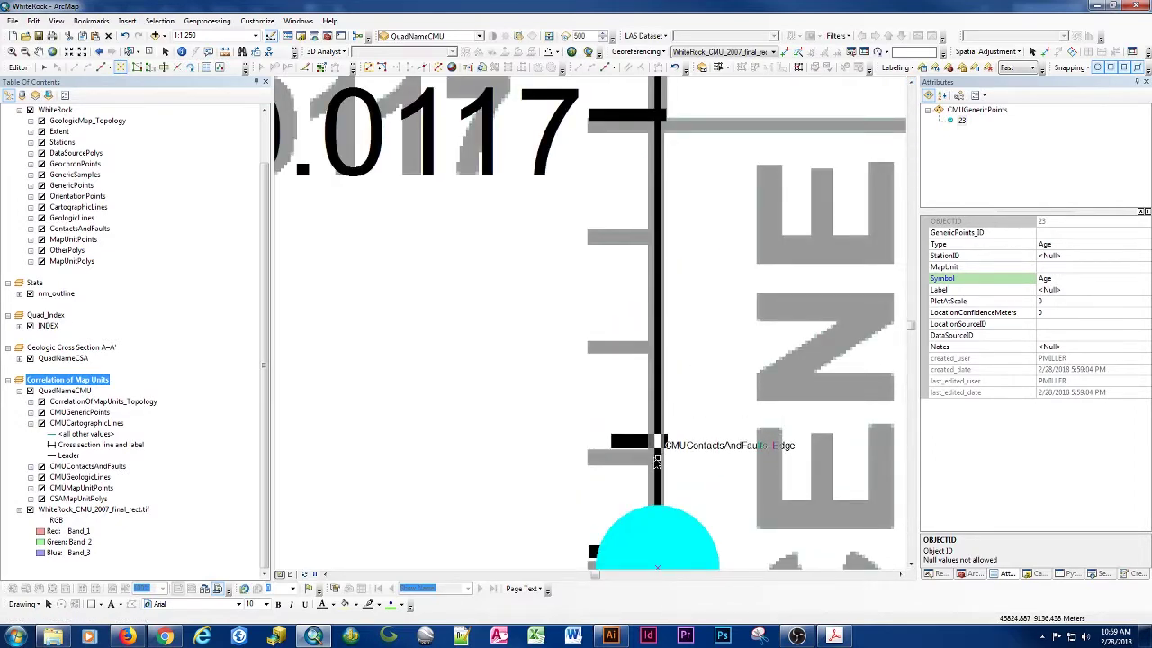
pyautogui.click(656, 459)
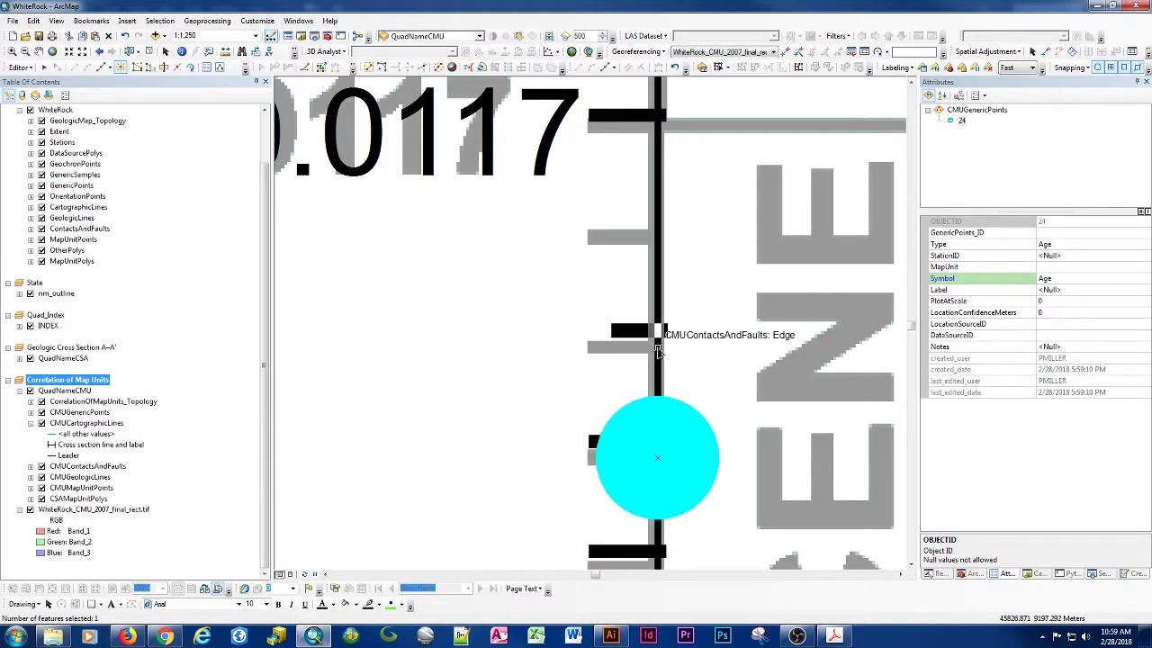
pyautogui.click(657, 349)
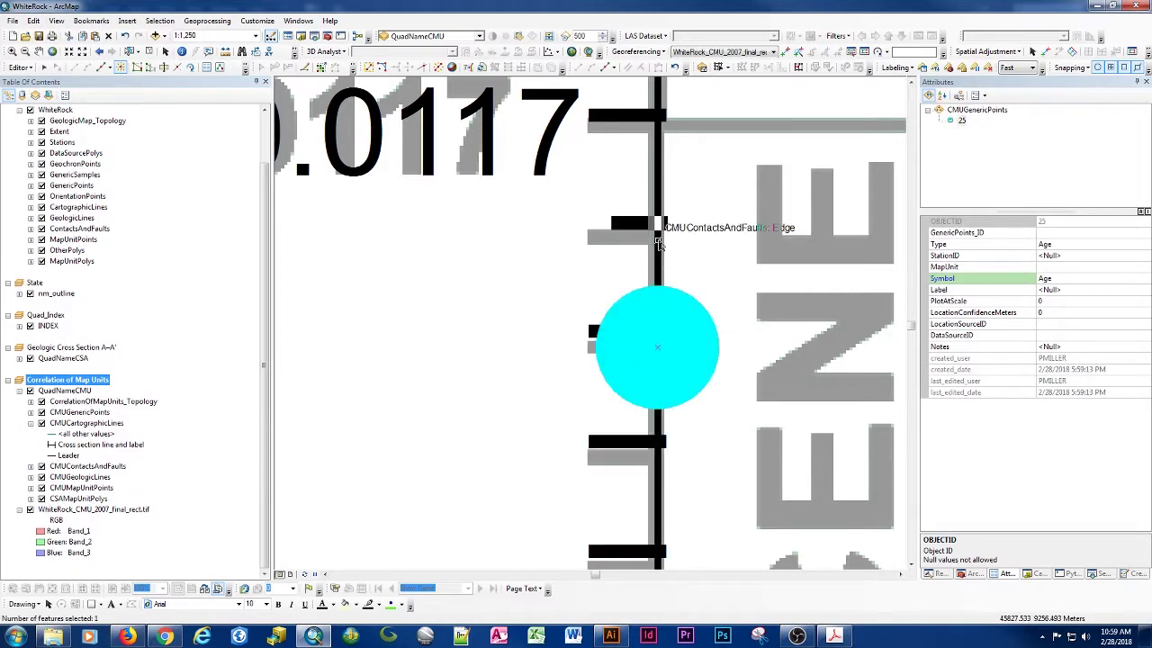
pyautogui.click(657, 239)
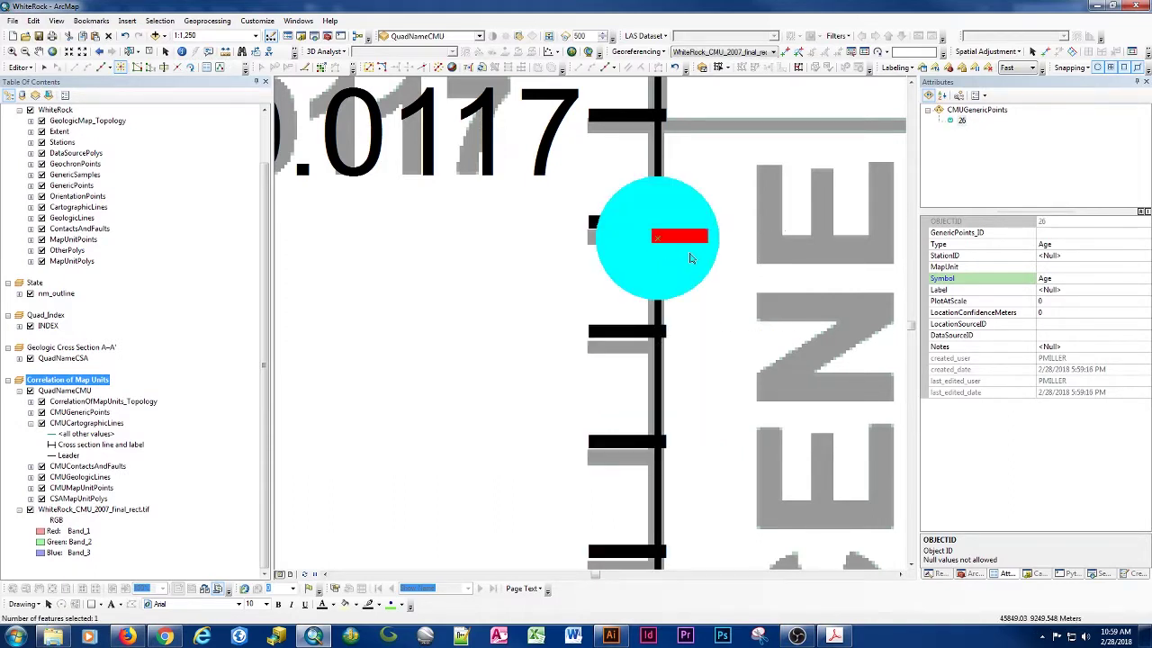
# Step: Check the completed age ticks up to 0 and save the edits
pyautogui.press('Up')
pyautogui.press('Up')
pyautogui.press('Up')
pyautogui.press('Up')
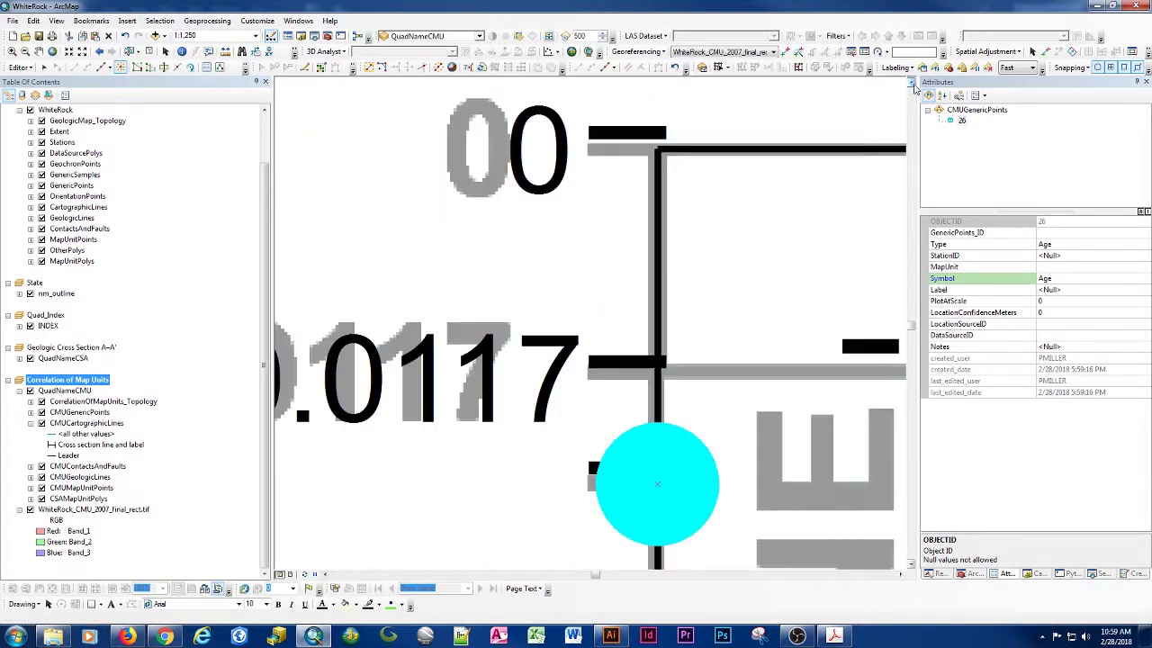
pyautogui.scroll(-7, 647, 180)
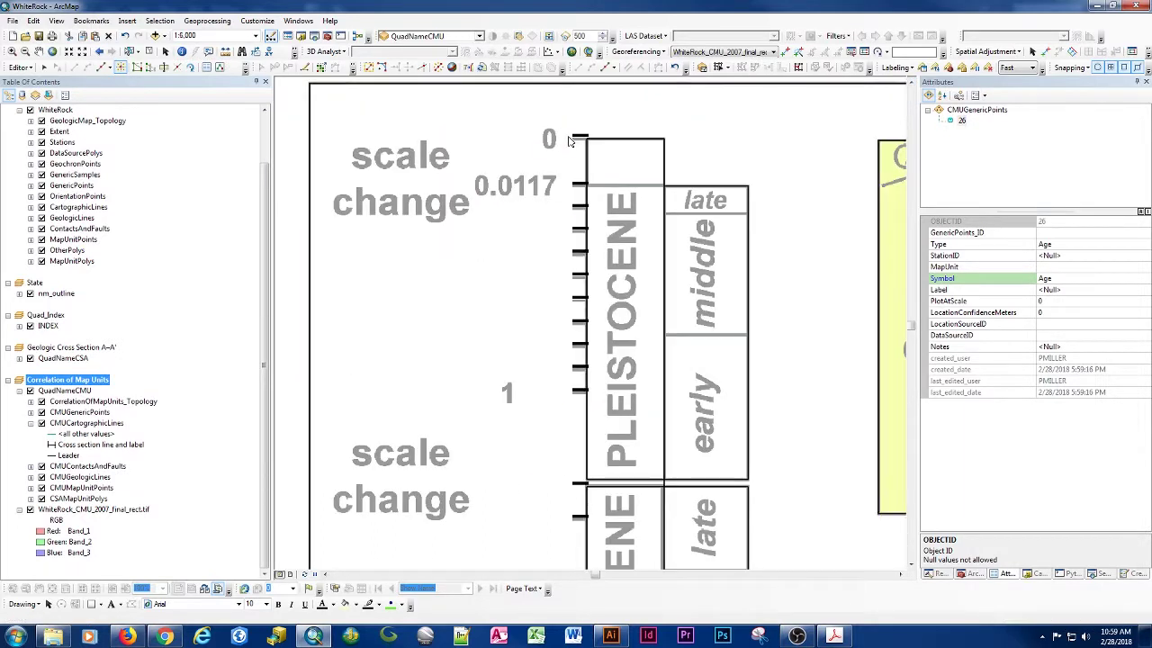
pyautogui.click(20, 69)
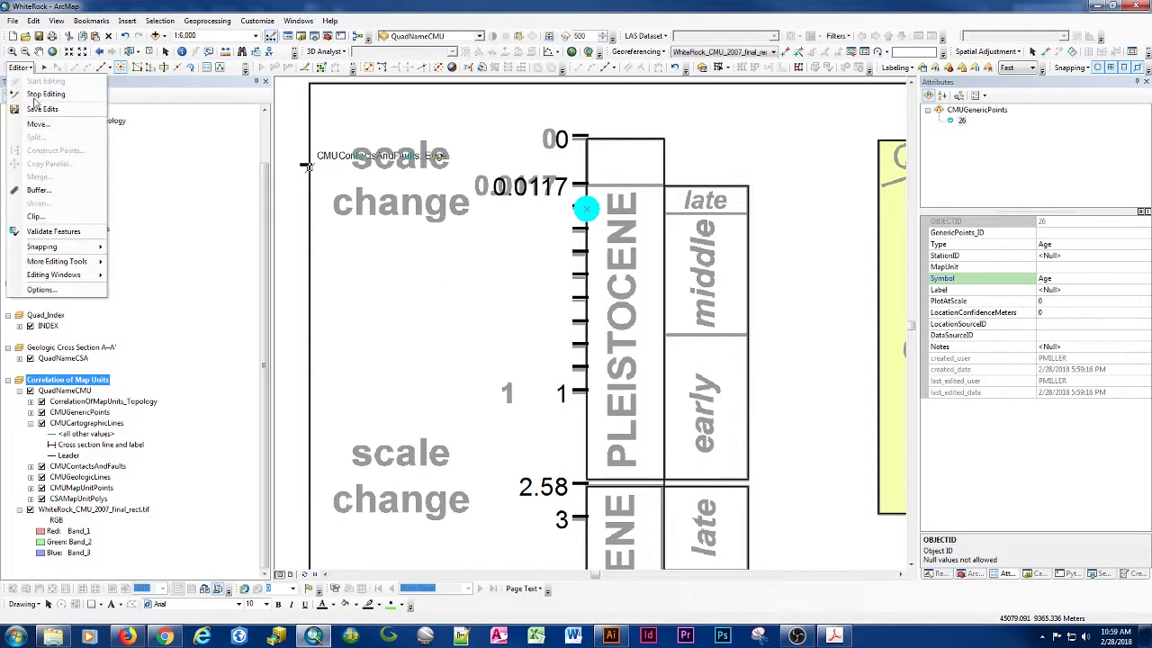
pyautogui.click(38, 108)
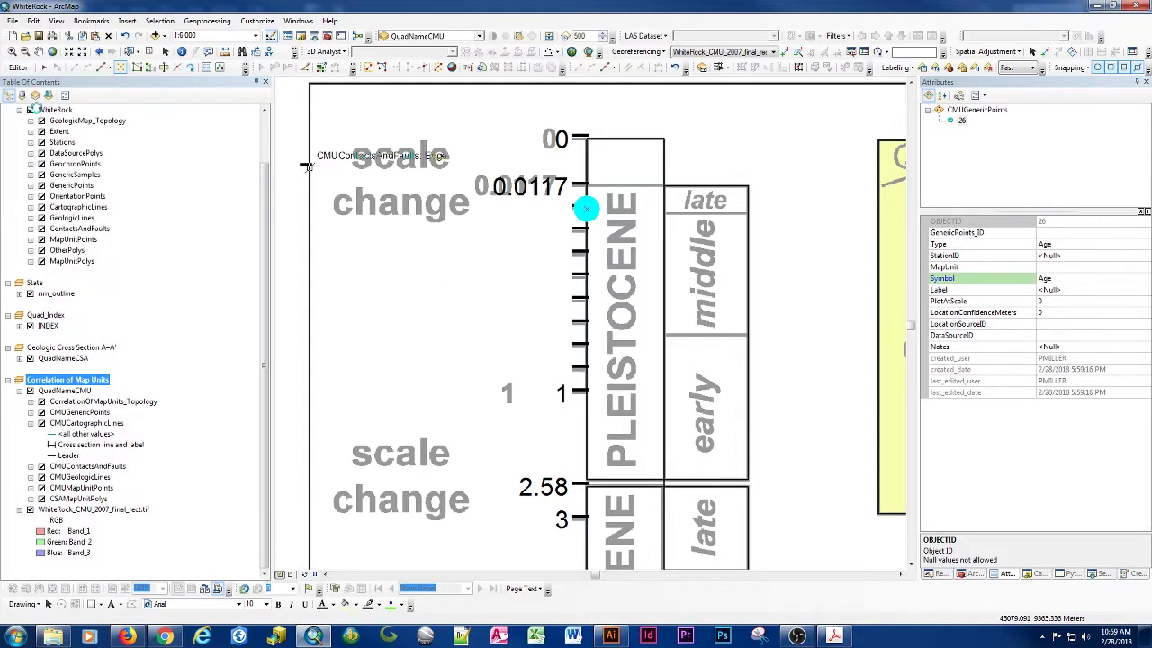
# Step: Set the X offset of the CMUGenericPoints Age marker symbol to -0.25 and apply it to the layer
pyautogui.click(32, 412)
pyautogui.click(79, 413)
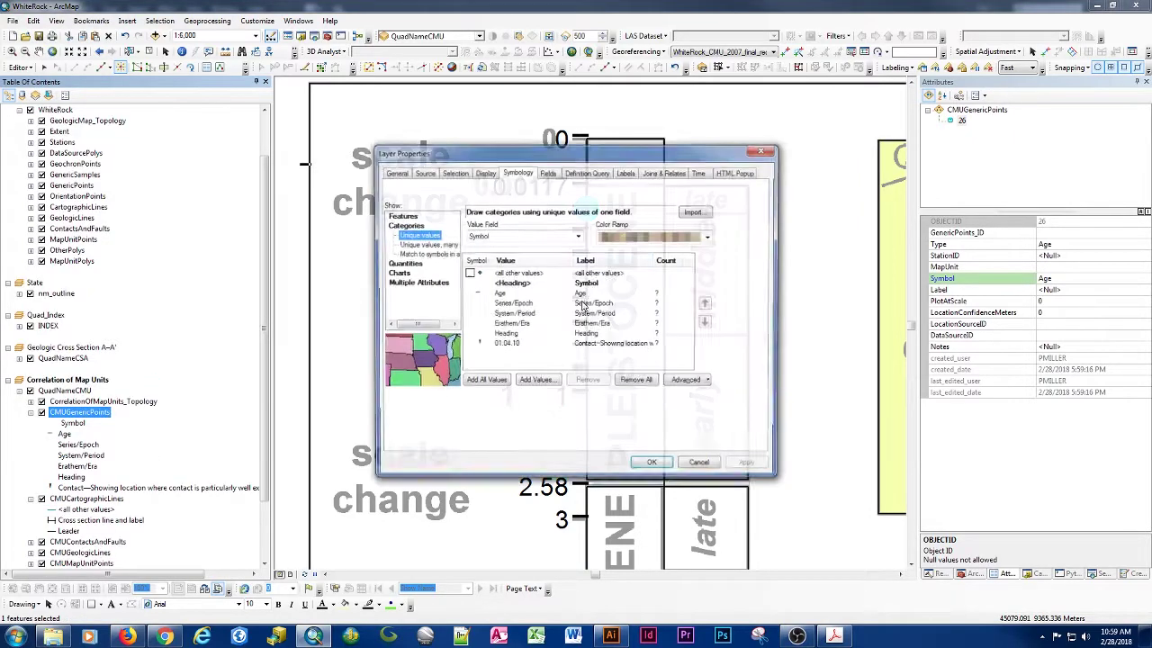
pyautogui.moveTo(585, 158); pyautogui.dragTo(927, 146)
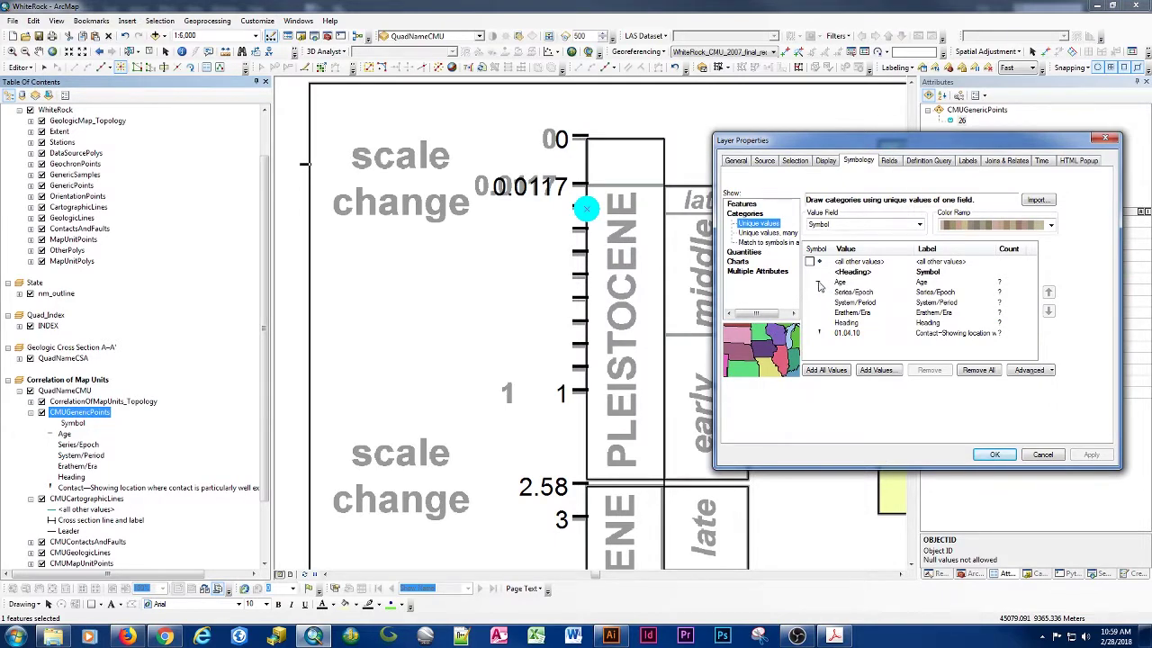
pyautogui.doubleClick(821, 286)
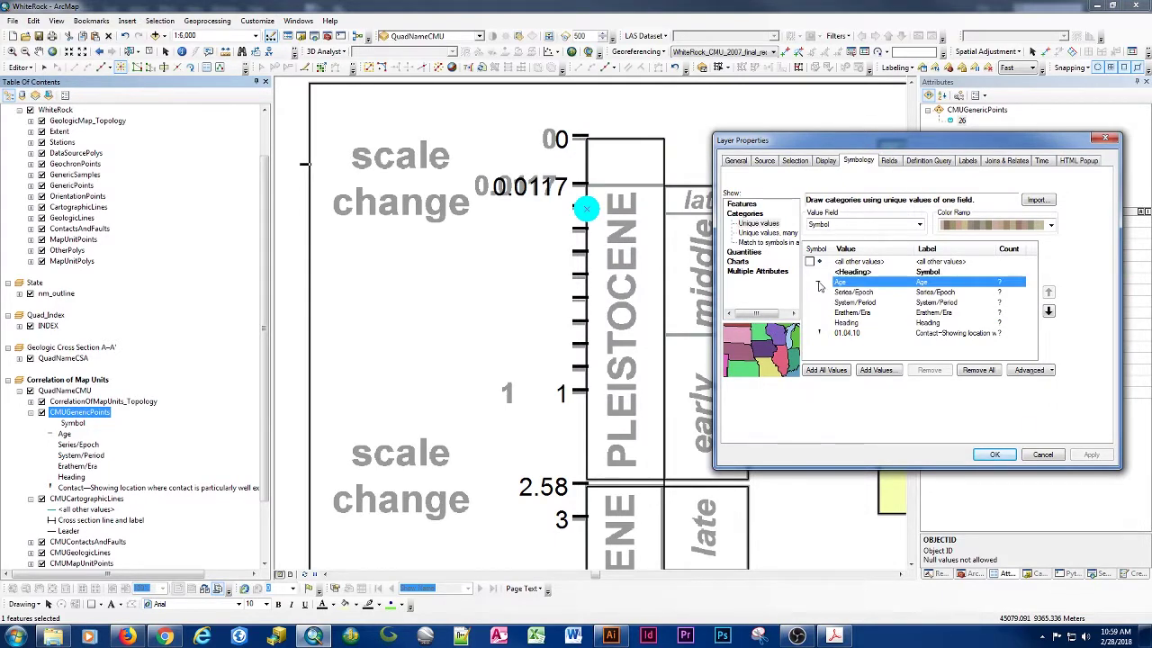
pyautogui.moveTo(639, 171); pyautogui.dragTo(394, 154)
pyautogui.click(429, 319)
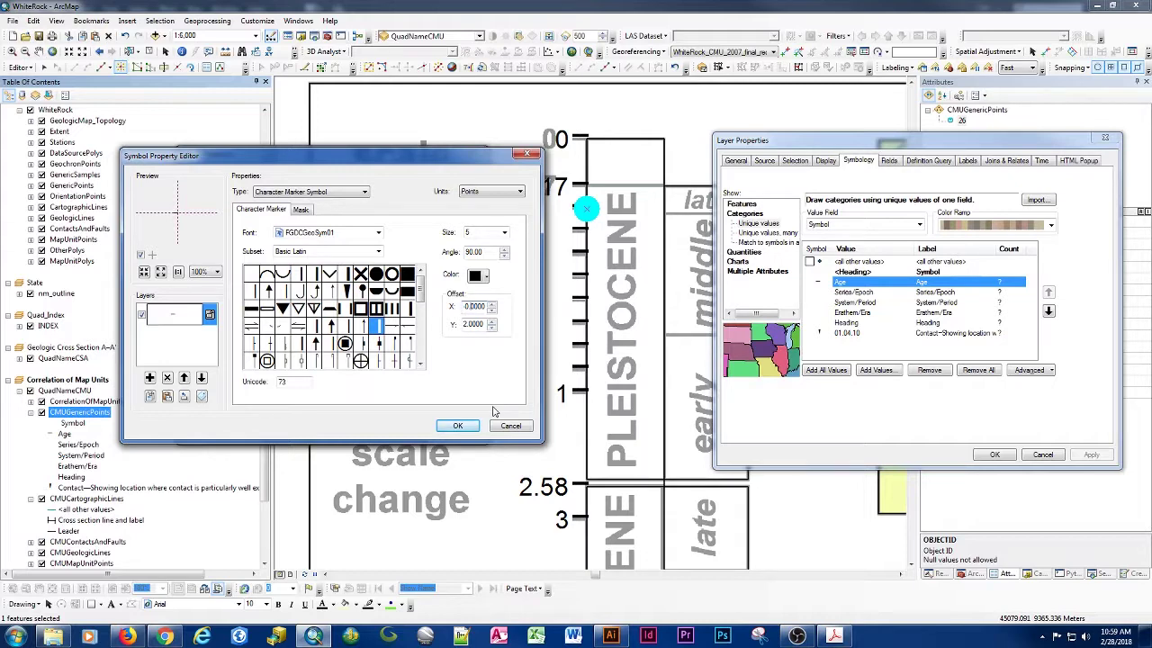
pyautogui.write('-0.25')
pyautogui.press('Tab')
pyautogui.click(466, 427)
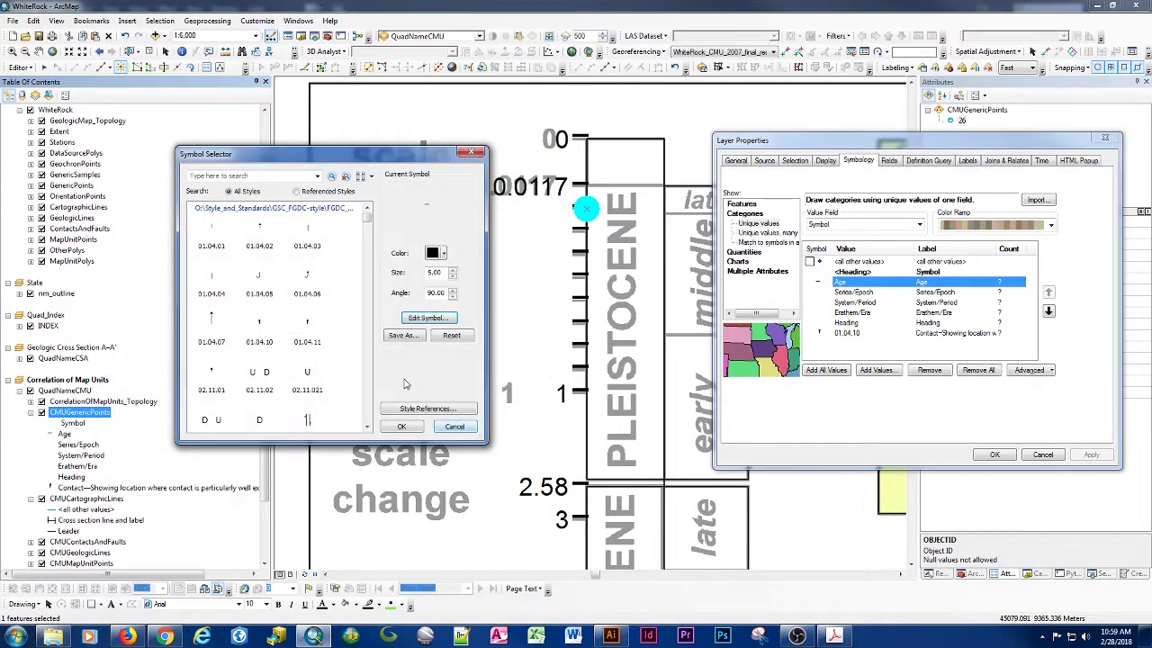
pyautogui.click(412, 427)
pyautogui.click(1091, 455)
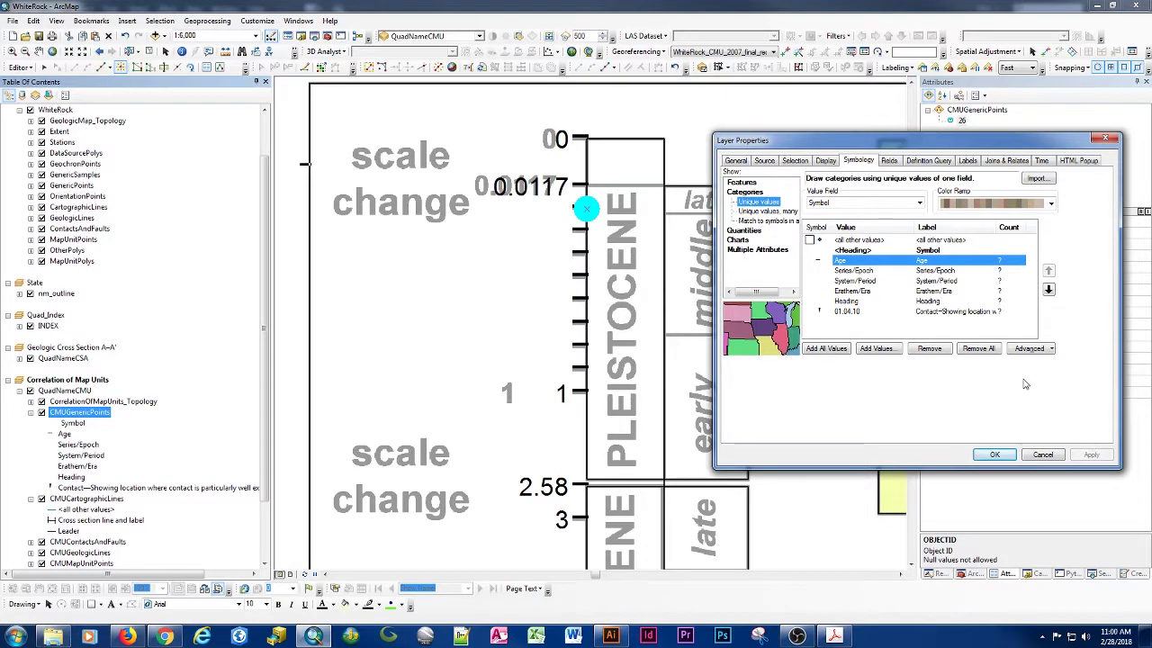
# Step: Fine-tune the Age marker's X offset further so the ticks line up with the scanned ticks, and accept the layer symbology
pyautogui.doubleClick(819, 262)
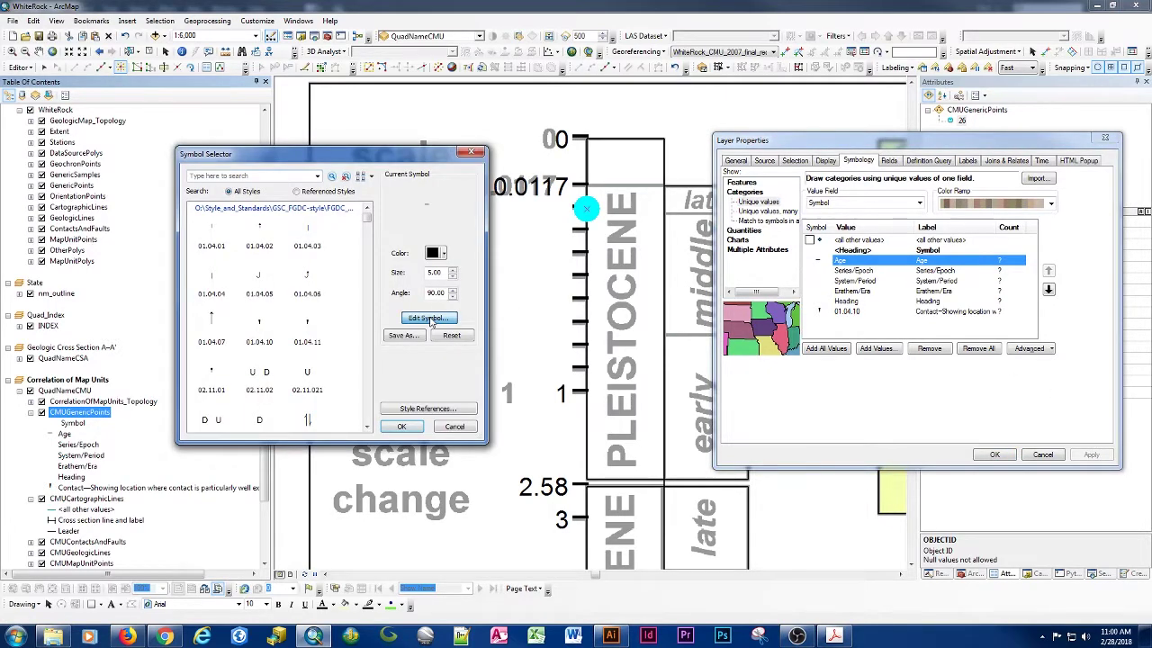
pyautogui.click(430, 319)
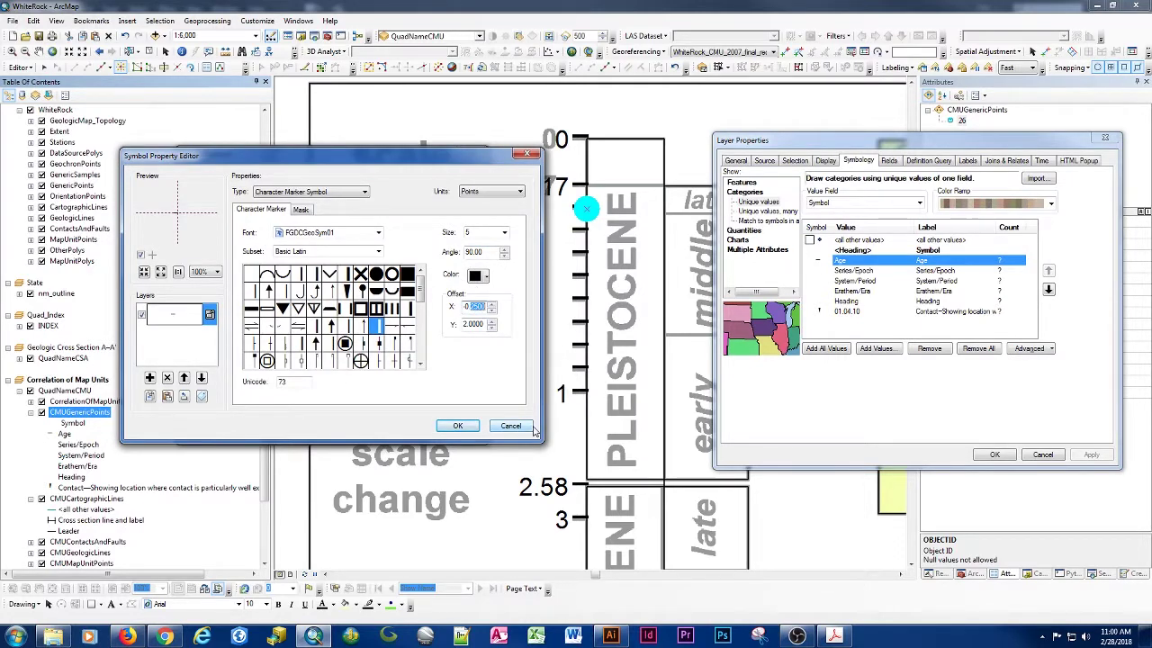
pyautogui.click(457, 427)
pyautogui.click(401, 428)
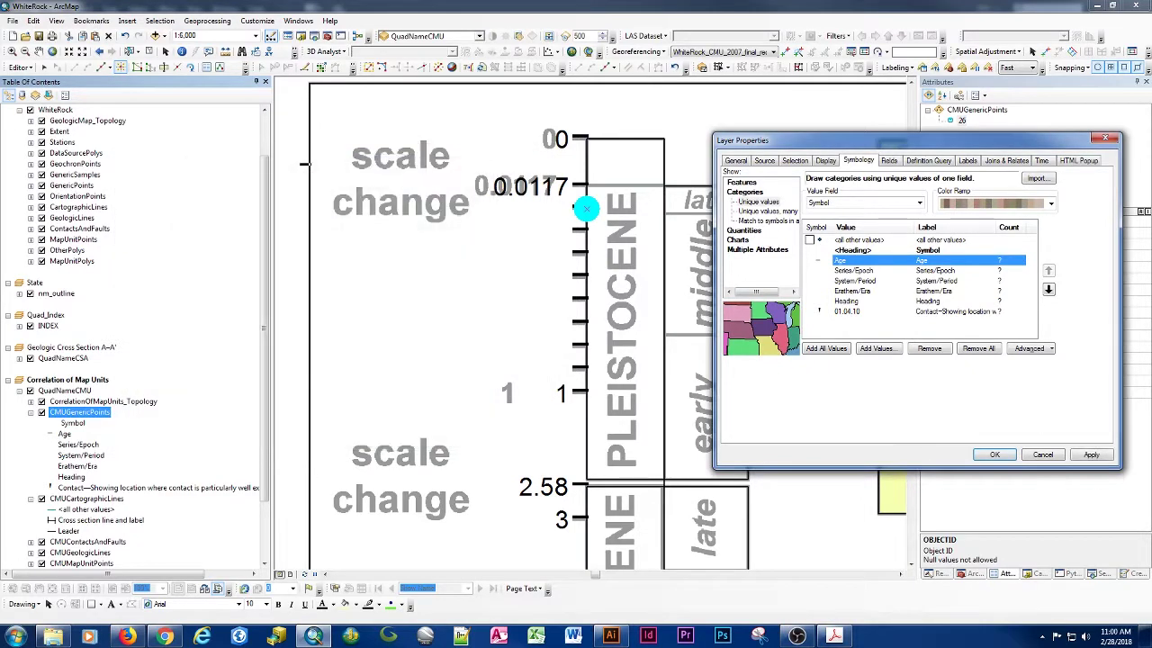
pyautogui.click(1091, 454)
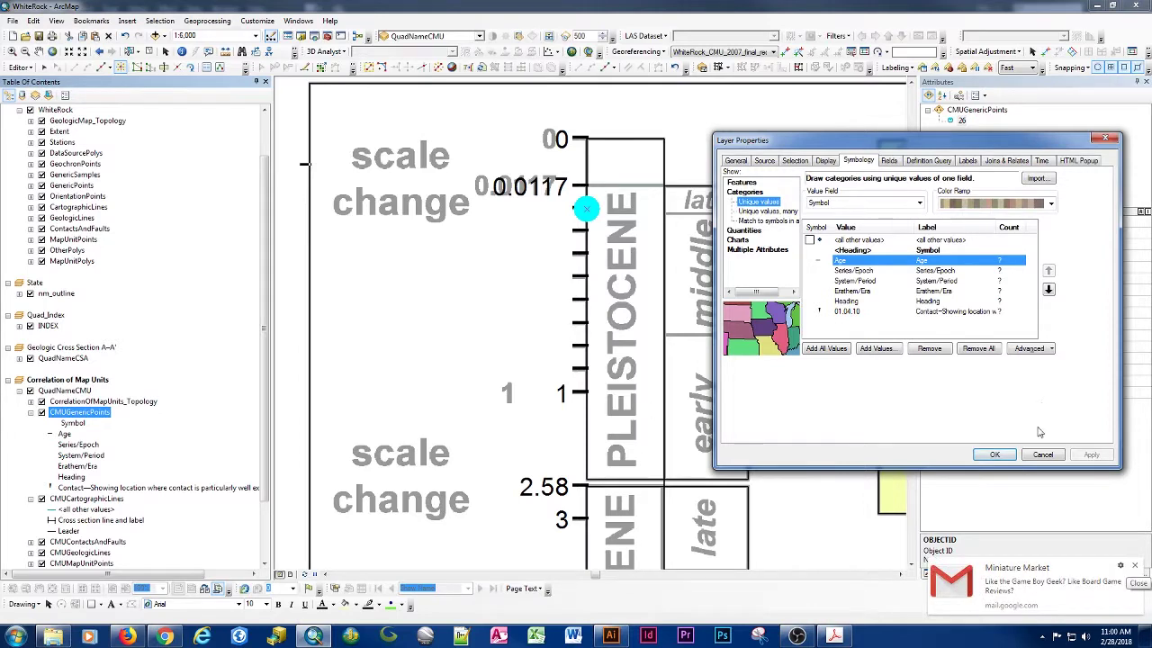
pyautogui.click(995, 454)
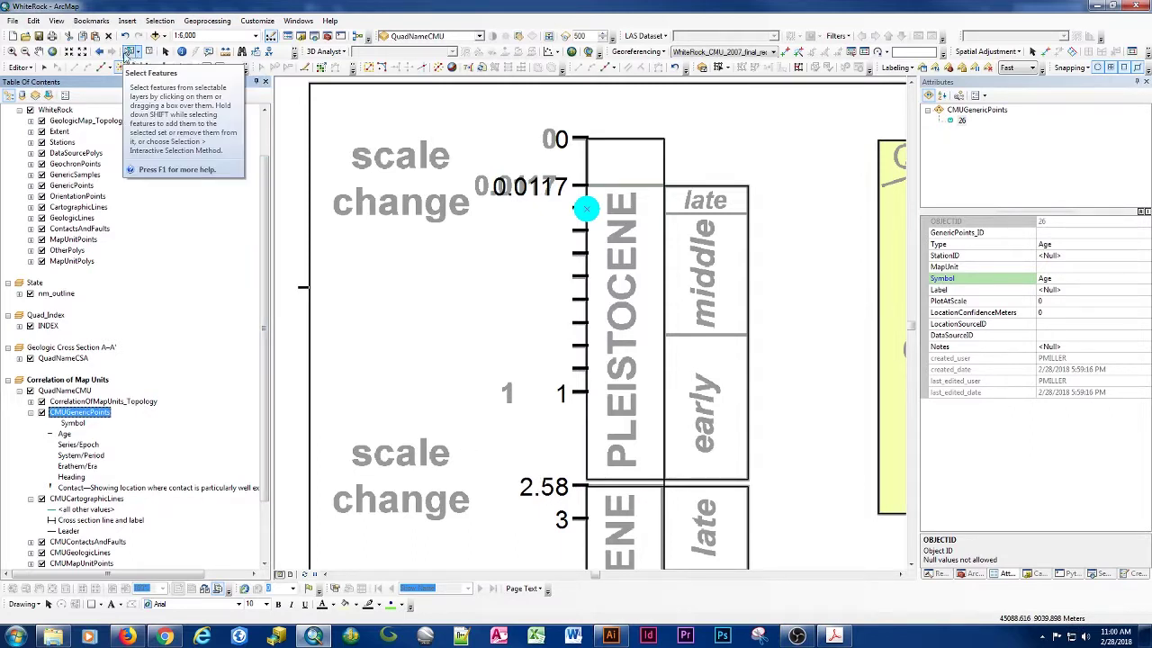
# Step: Remove the label from the Age point at the 3 tick below 2.58 and deselect it
pyautogui.click(131, 51)
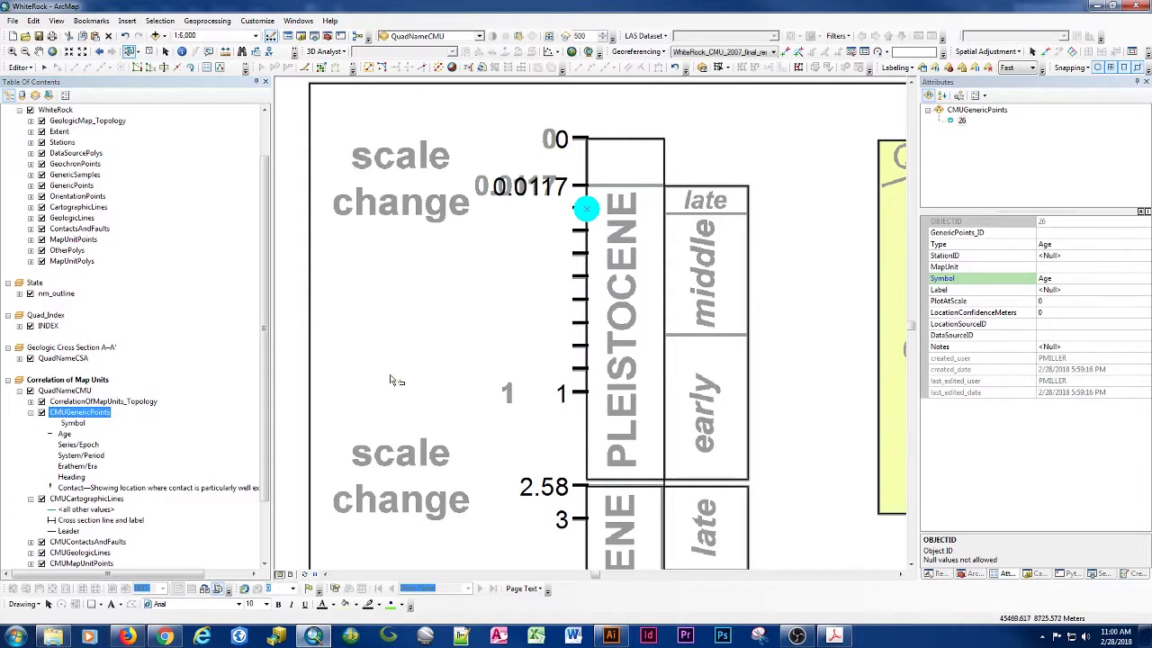
pyautogui.click(587, 522)
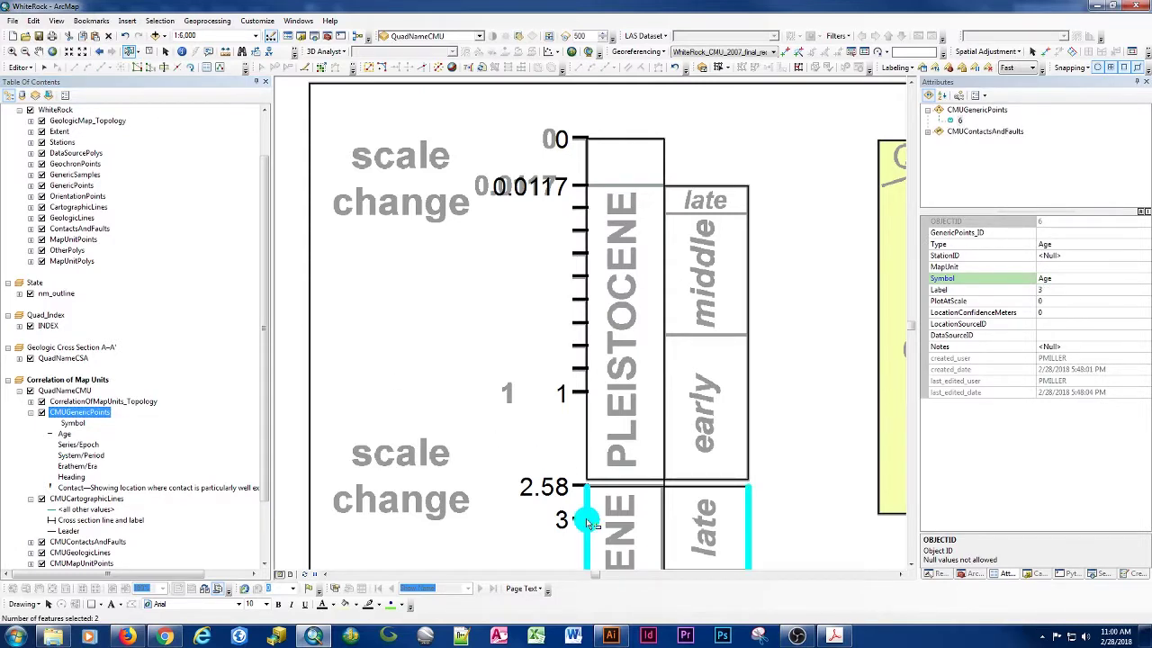
pyautogui.click(1048, 291)
pyautogui.press('Return')
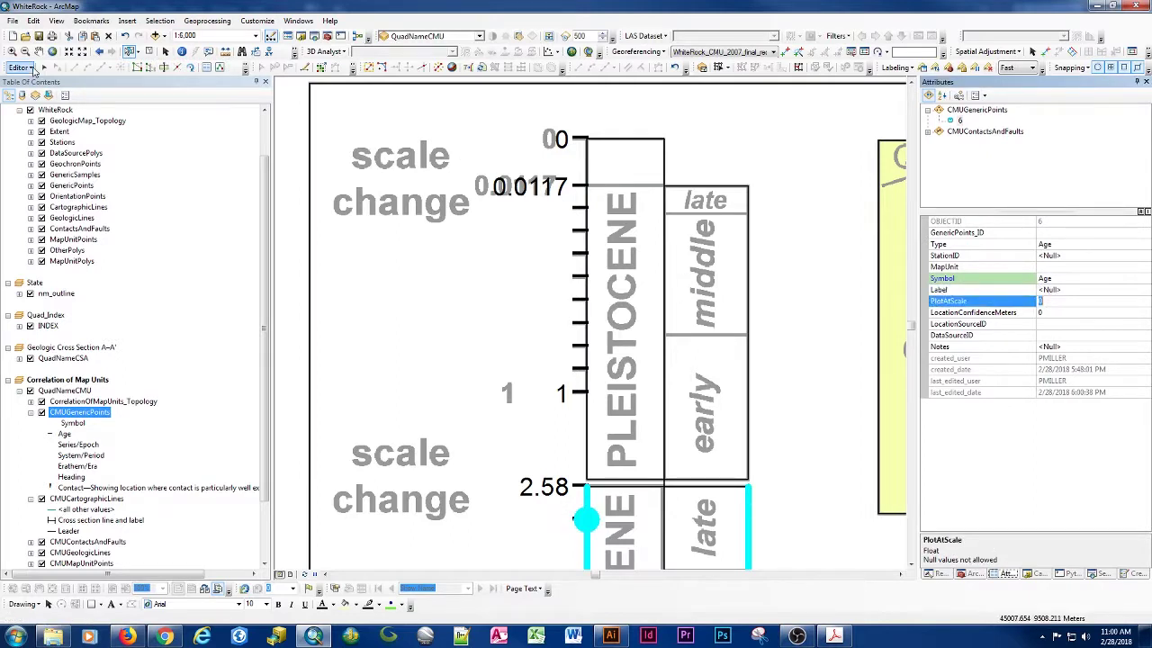
pyautogui.press('Return')
pyautogui.click(458, 321)
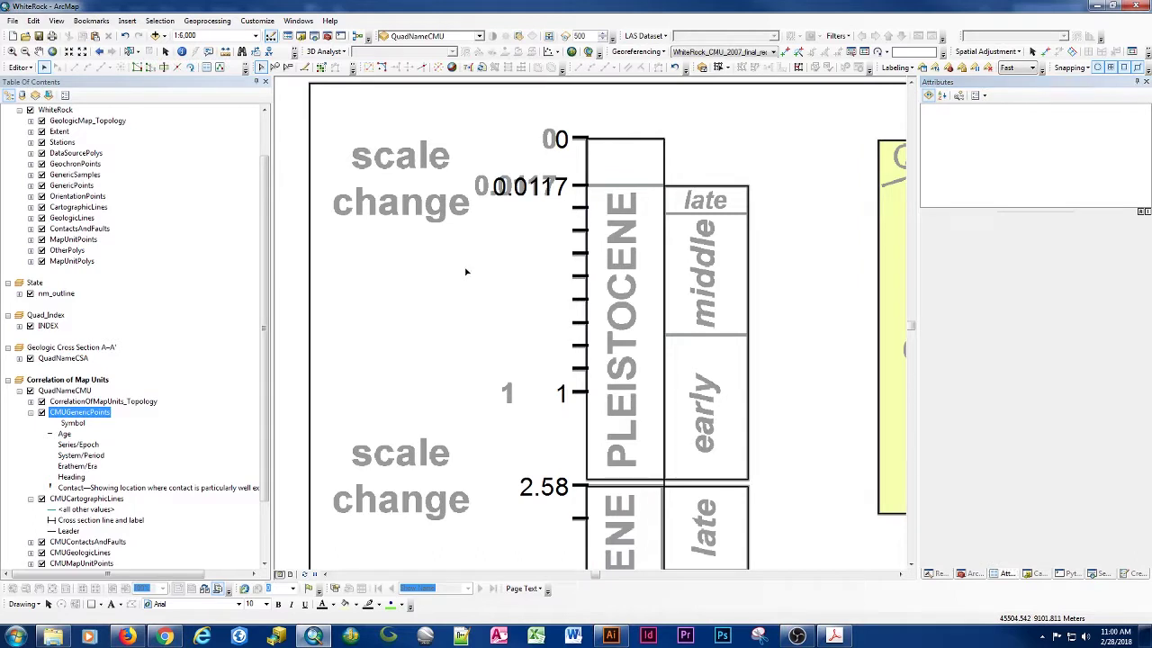
# Step: Check the alignment of the age ticks and labels down the time-scale column through the Pliocene and Miocene
pyautogui.click(911, 567)
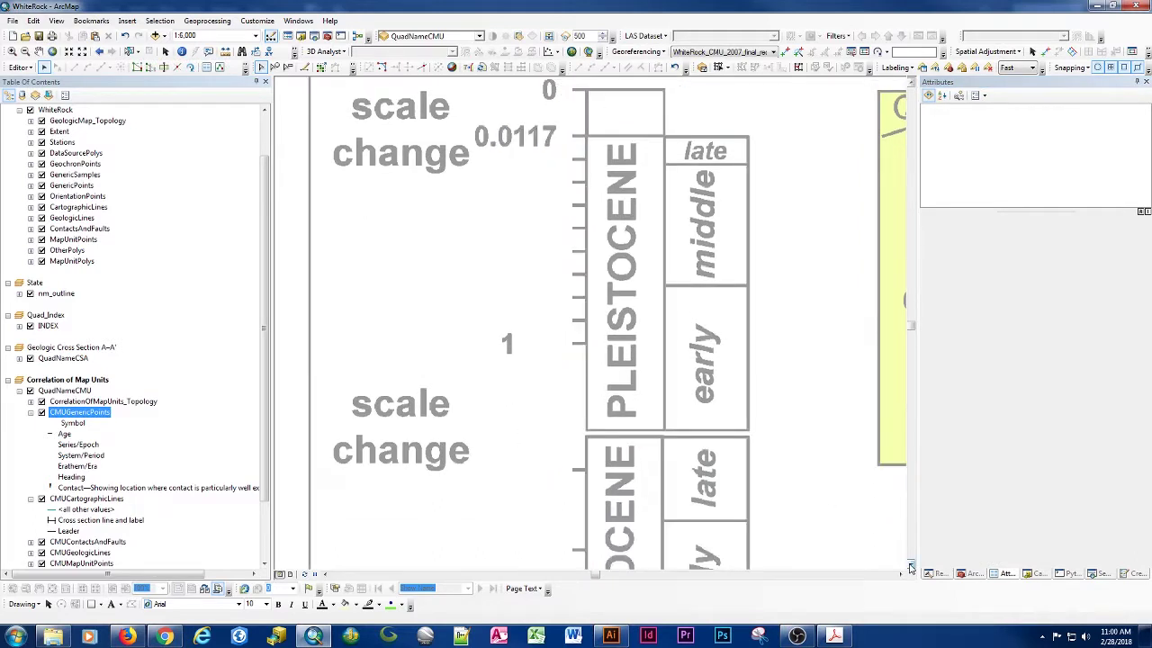
pyautogui.click(911, 567)
pyautogui.click(911, 567)
pyautogui.click(911, 567)
pyautogui.click(910, 567)
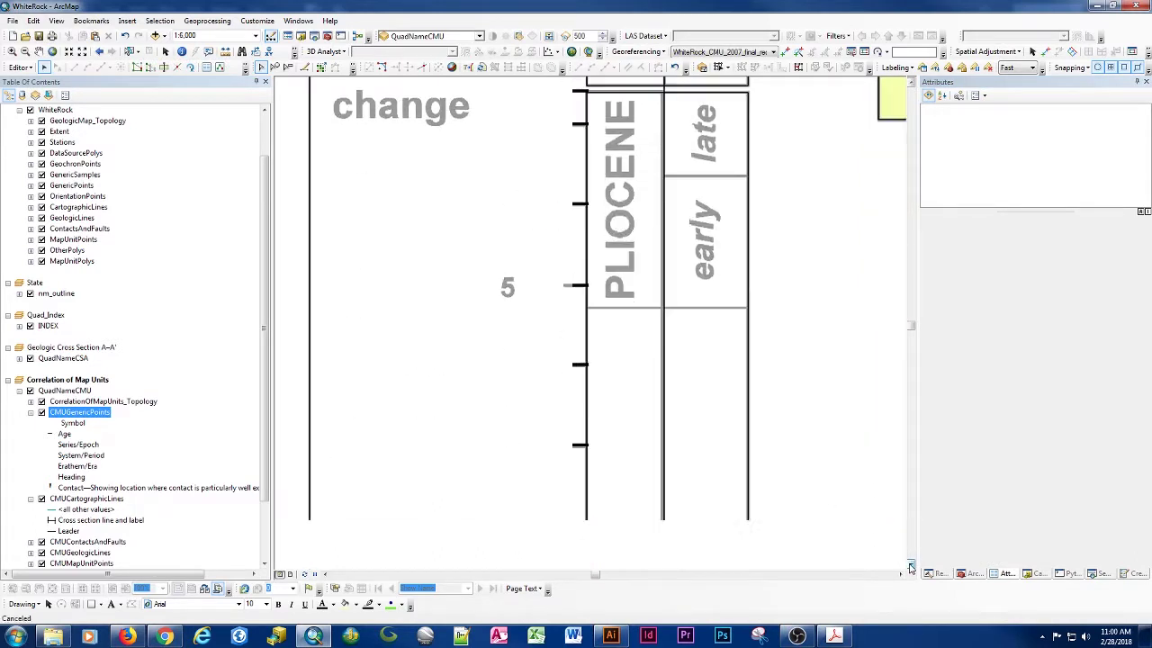
pyautogui.click(911, 567)
pyautogui.click(911, 567)
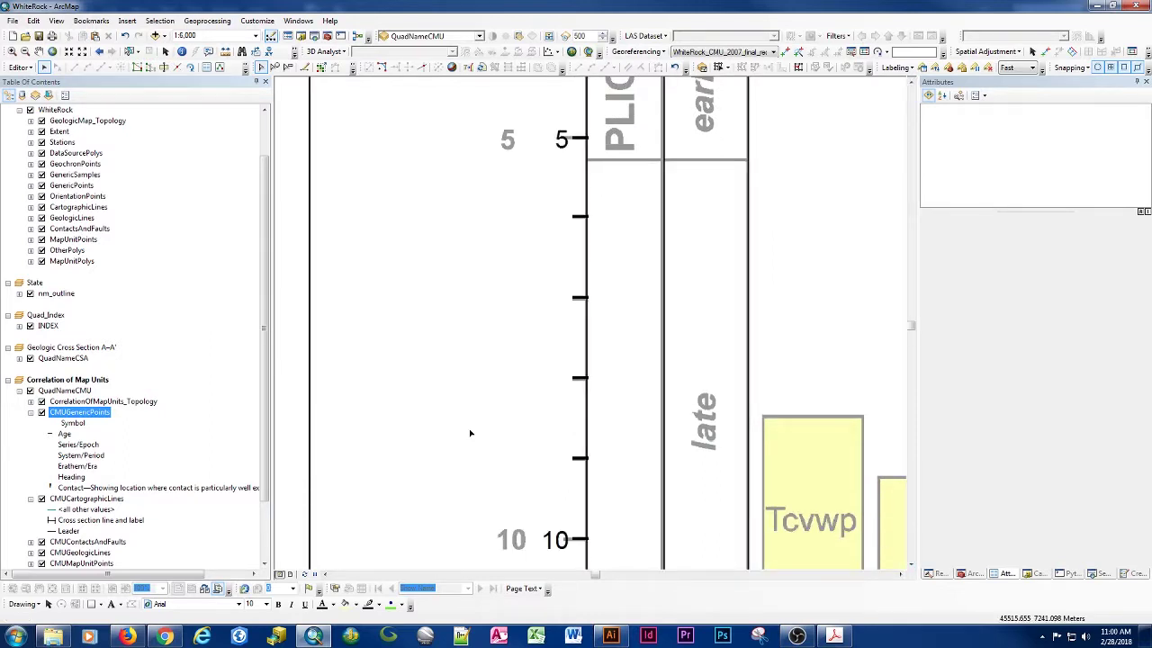
pyautogui.scroll(5, 481, 360)
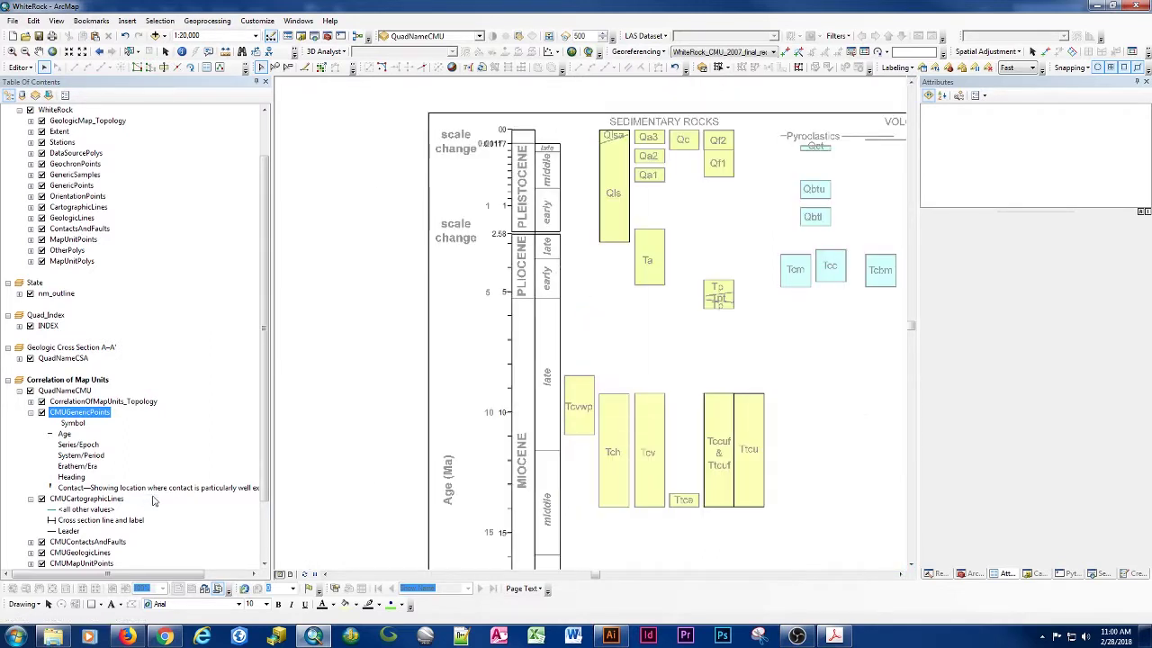
pyautogui.click(67, 477)
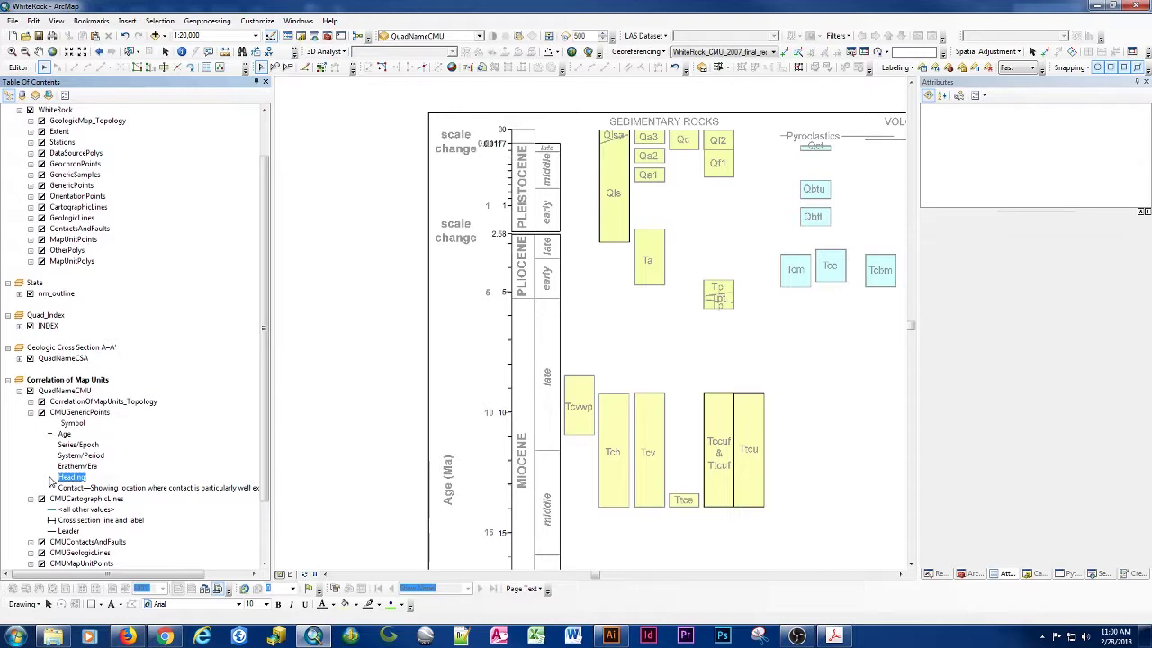
pyautogui.click(51, 479)
pyautogui.click(447, 427)
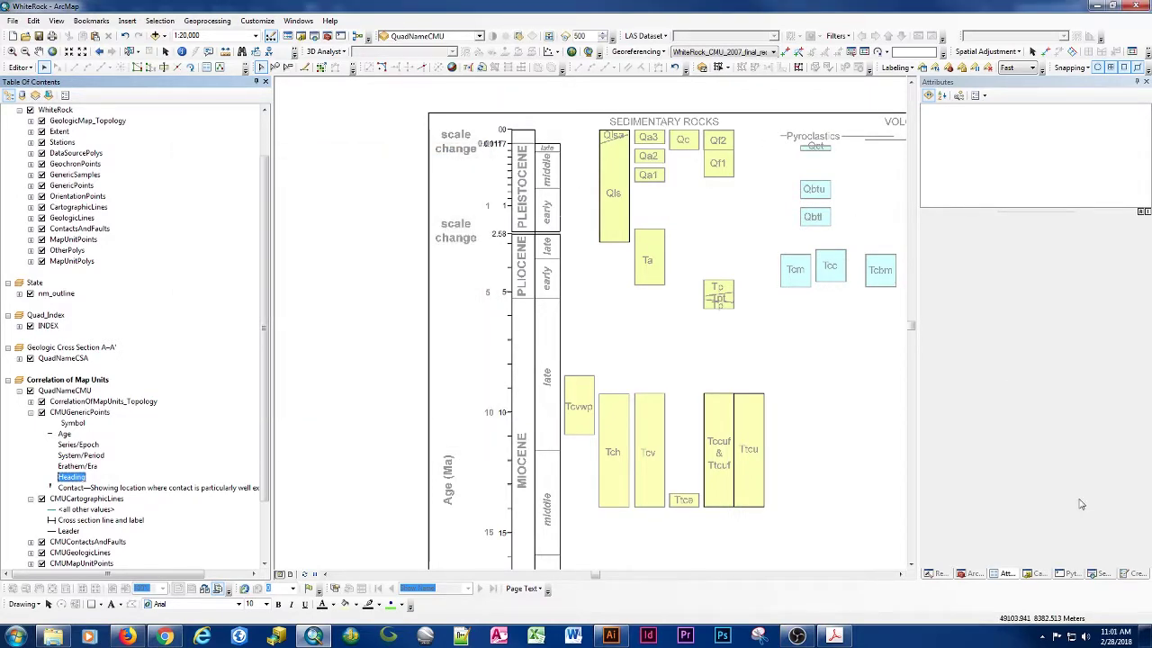
# Step: Place a CMUGenericPoints Heading point on the scanned SEDIMENTARY ROCKS title and label it Sedimentary Rocks
pyautogui.click(1136, 576)
pyautogui.click(945, 324)
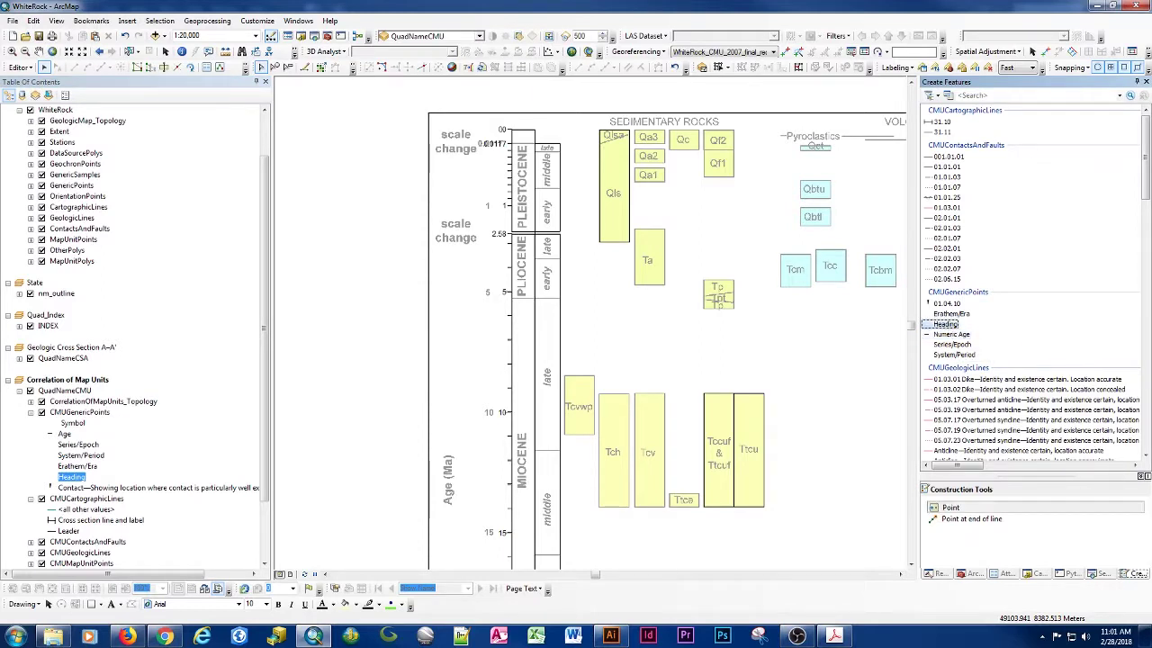
pyautogui.click(655, 123)
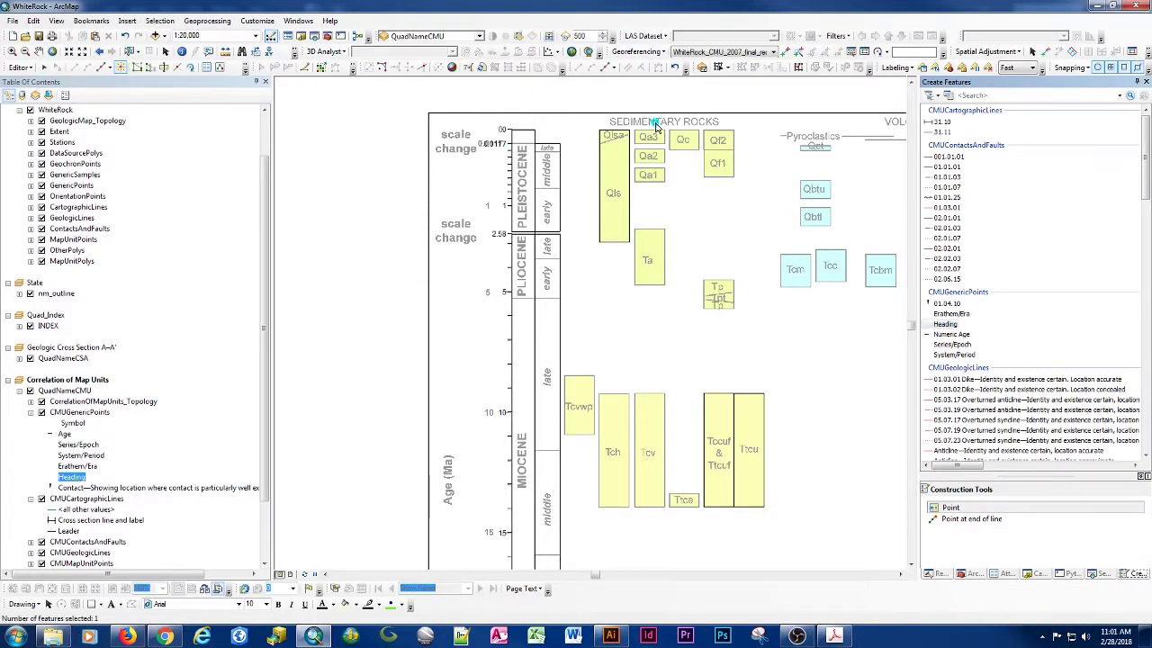
pyautogui.click(1015, 575)
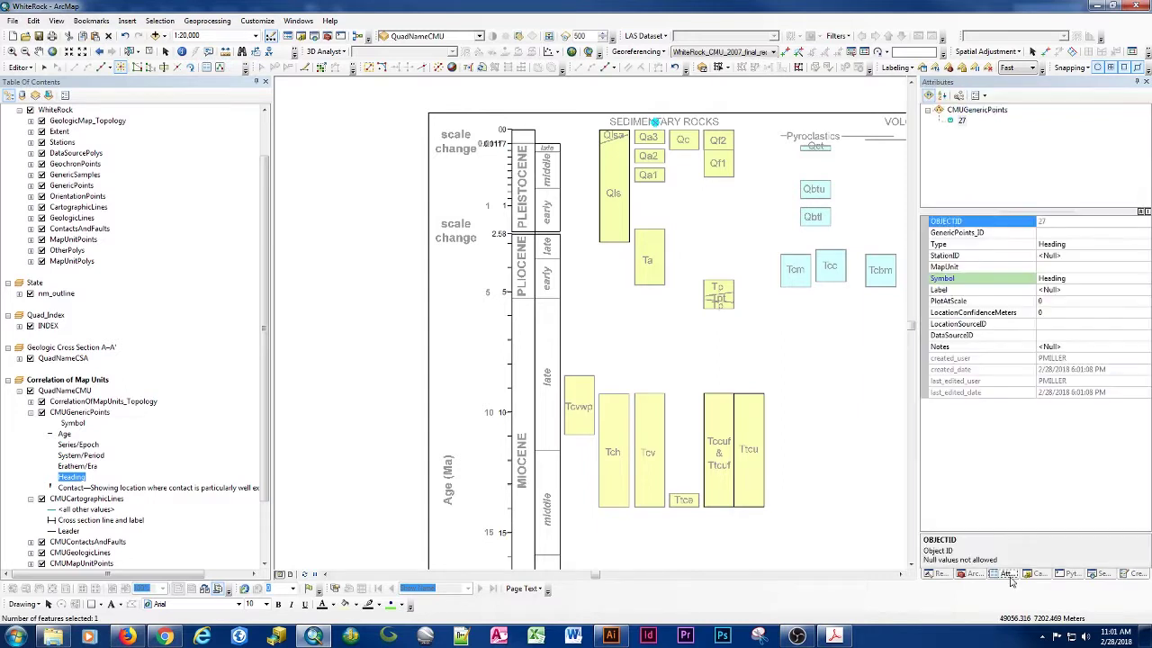
pyautogui.click(1048, 291)
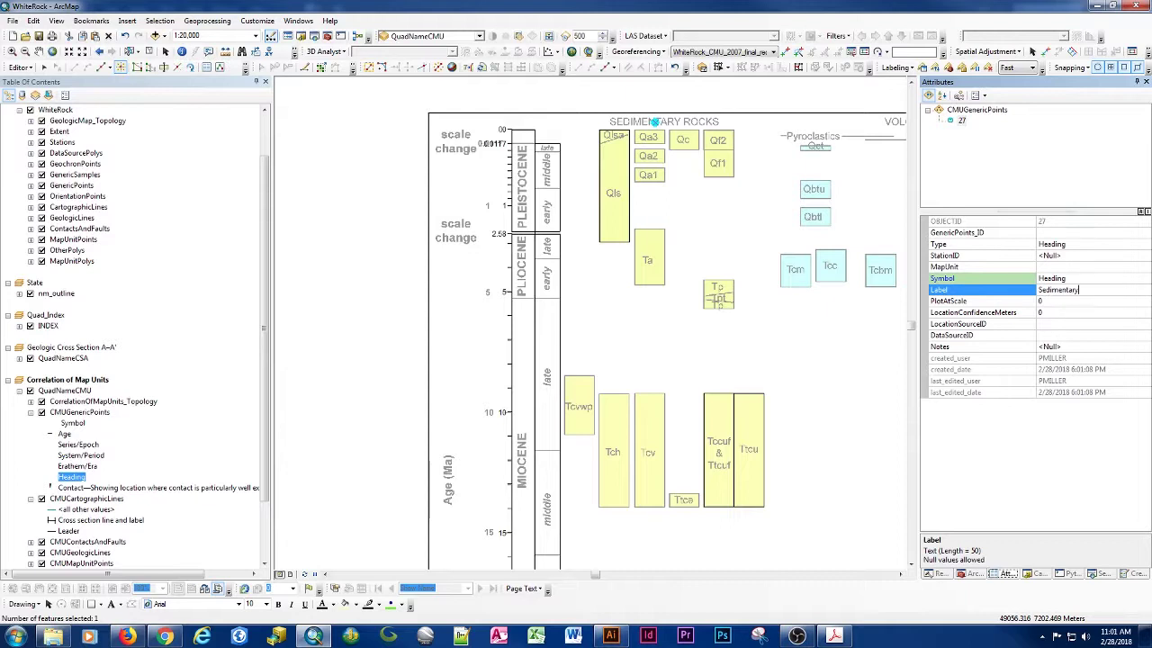
pyautogui.click(1049, 300)
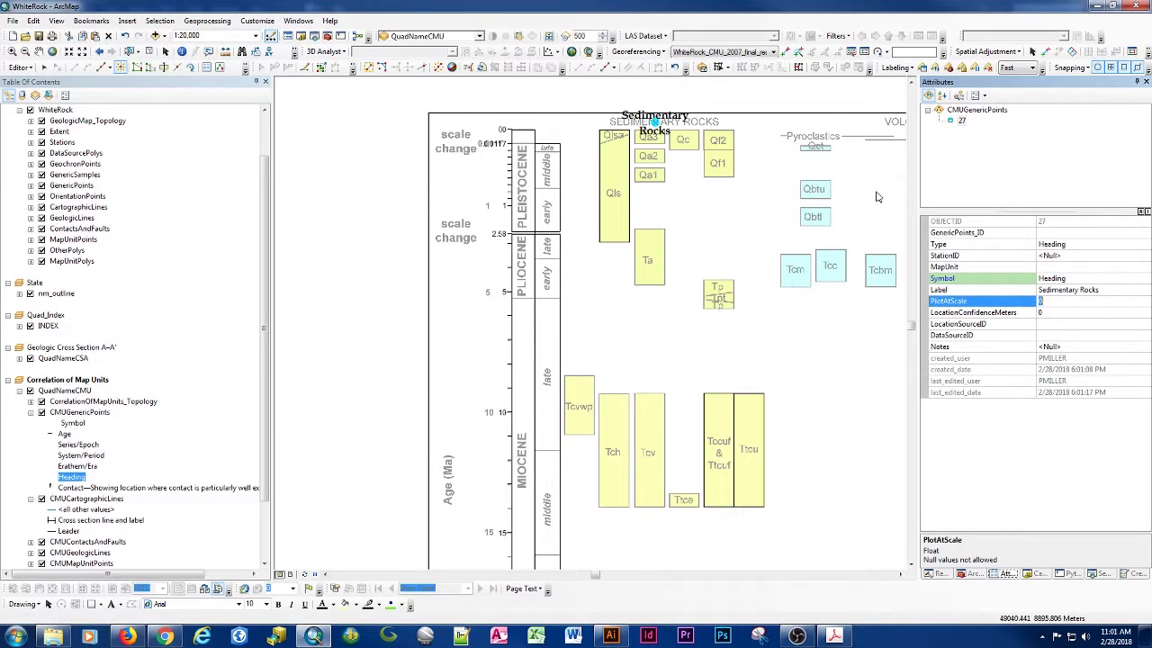
# Step: Place a Heading point on the scanned Pyroclastics title and label it Pyroclastics
pyautogui.click(814, 136)
pyautogui.click(1058, 290)
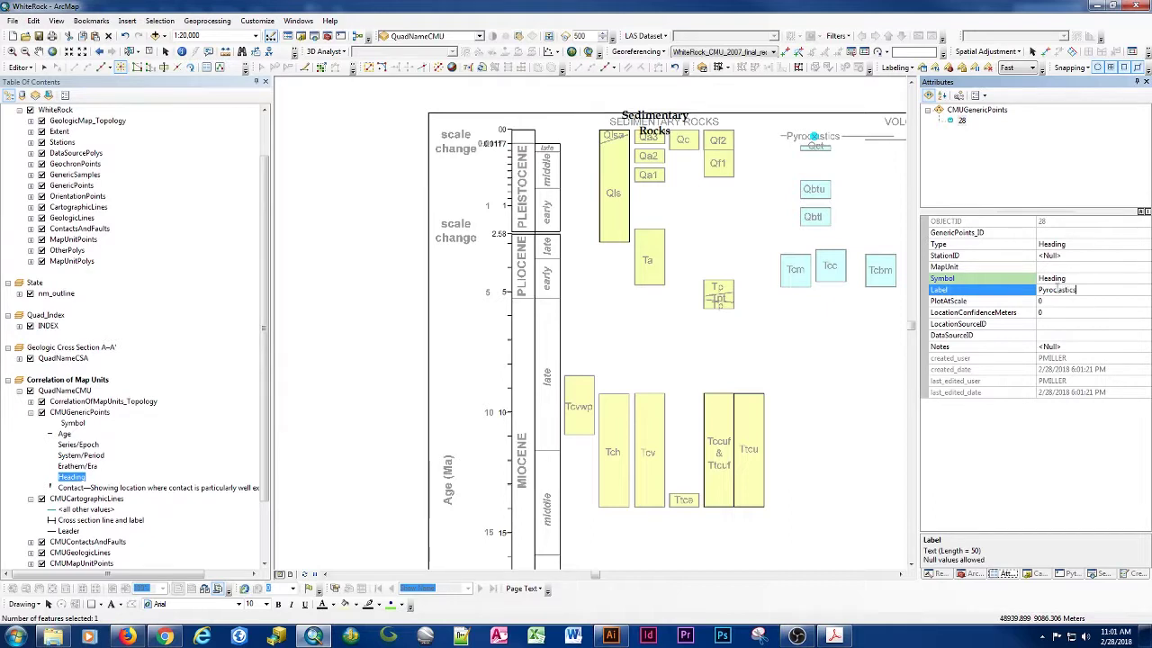
pyautogui.write('Pyroclastics')
pyautogui.press('Return')
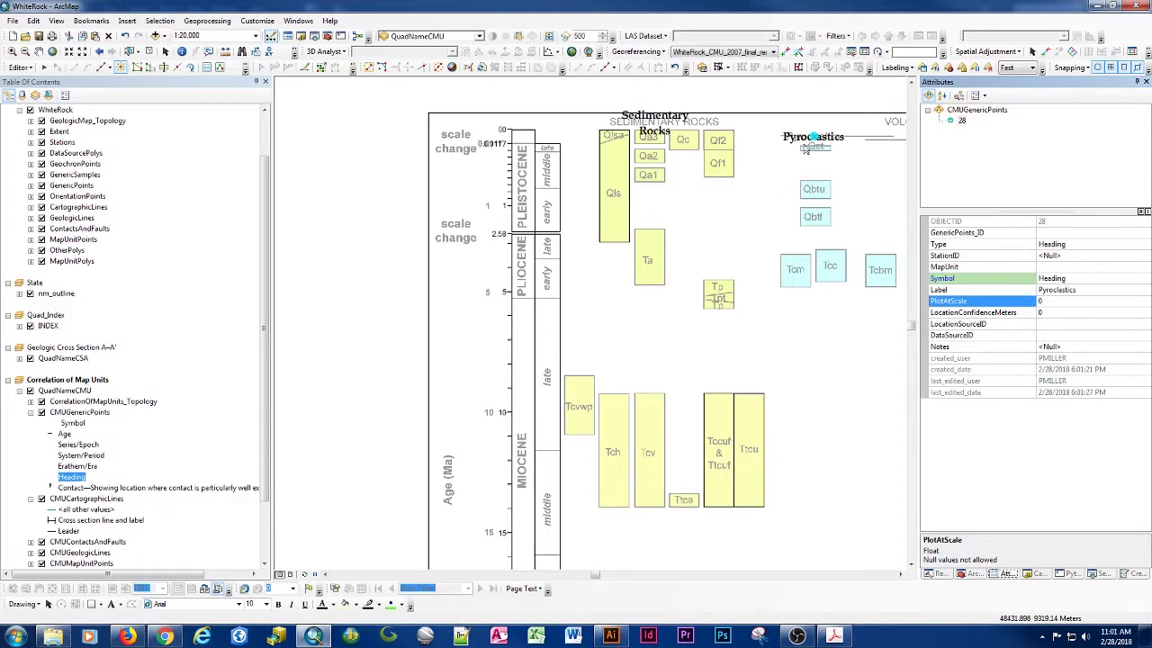
# Step: Place a Heading point on the scanned VOLCANIC ROCKS title and label it Volcanic Rocks
pyautogui.click(901, 575)
pyautogui.click(901, 575)
pyautogui.click(901, 575)
pyautogui.click(901, 575)
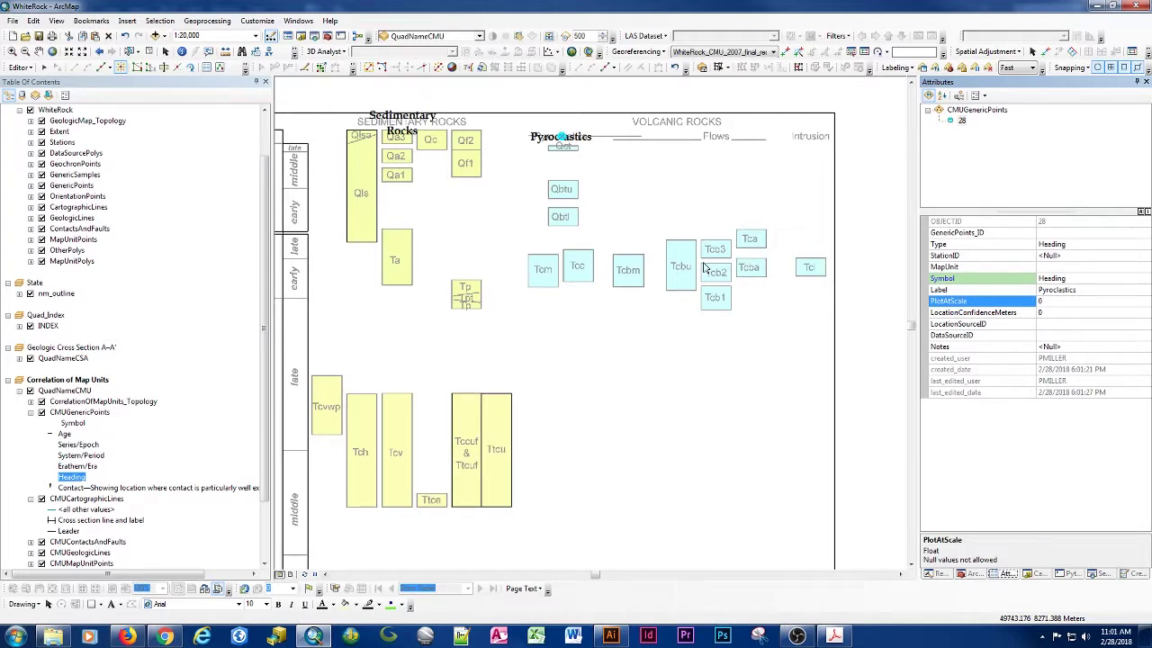
pyautogui.click(680, 123)
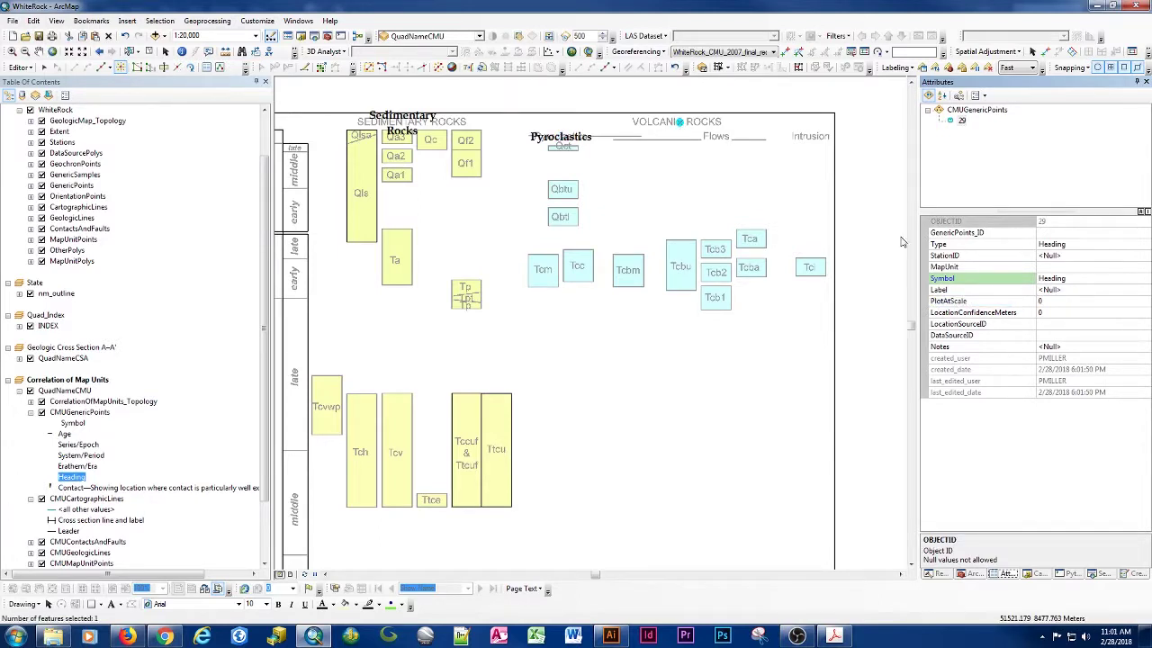
pyautogui.click(1050, 290)
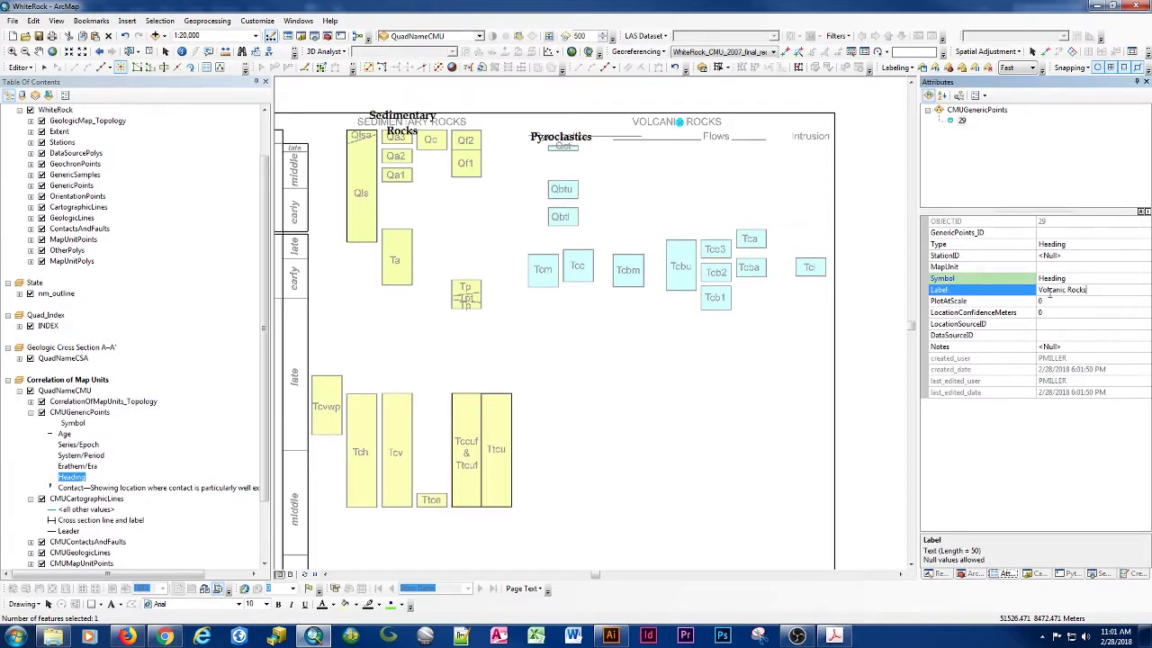
pyautogui.press('Return')
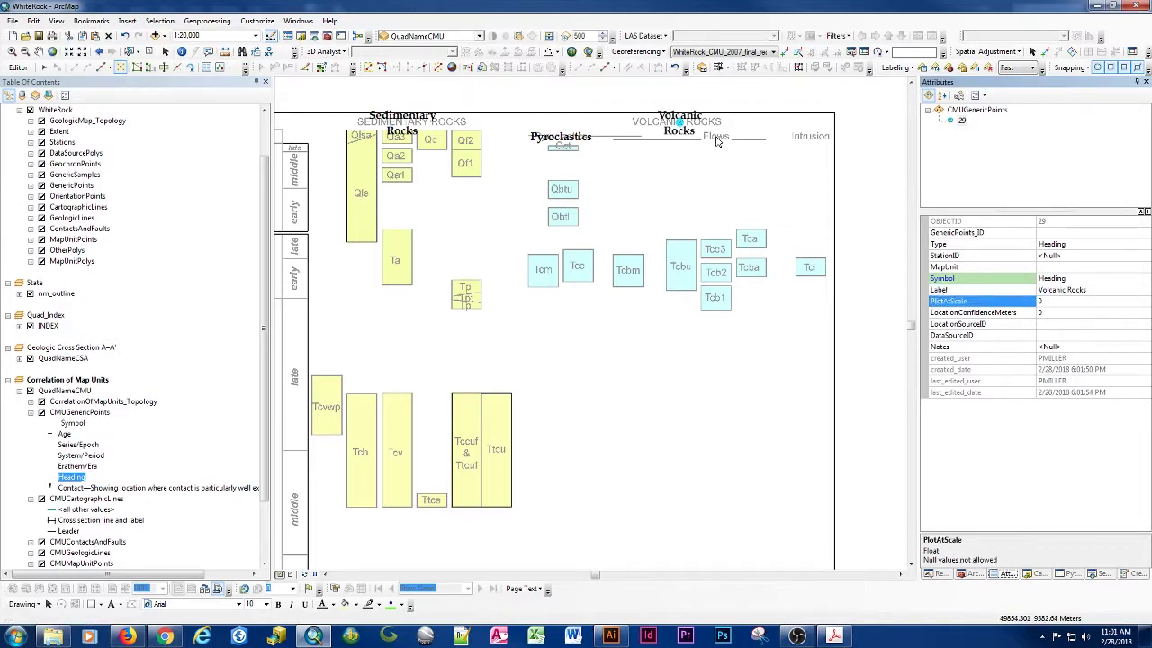
# Step: Place Heading points on the scanned Flows and Intrusion titles, labelling them Flows and Intrusion
pyautogui.click(716, 139)
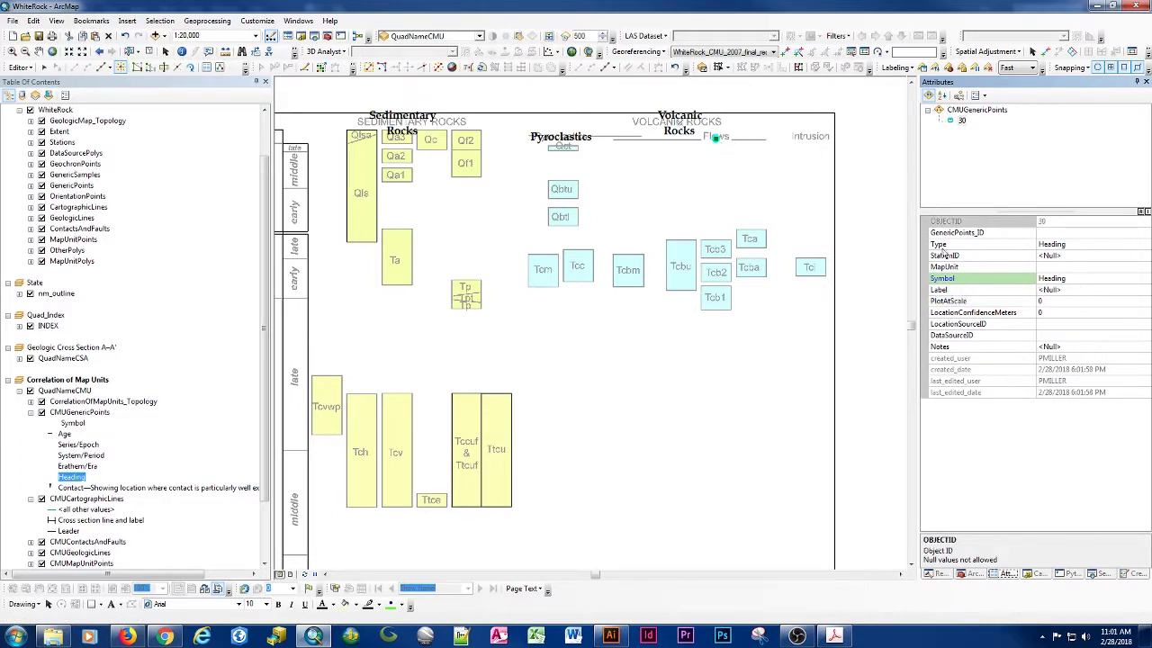
pyautogui.click(1060, 290)
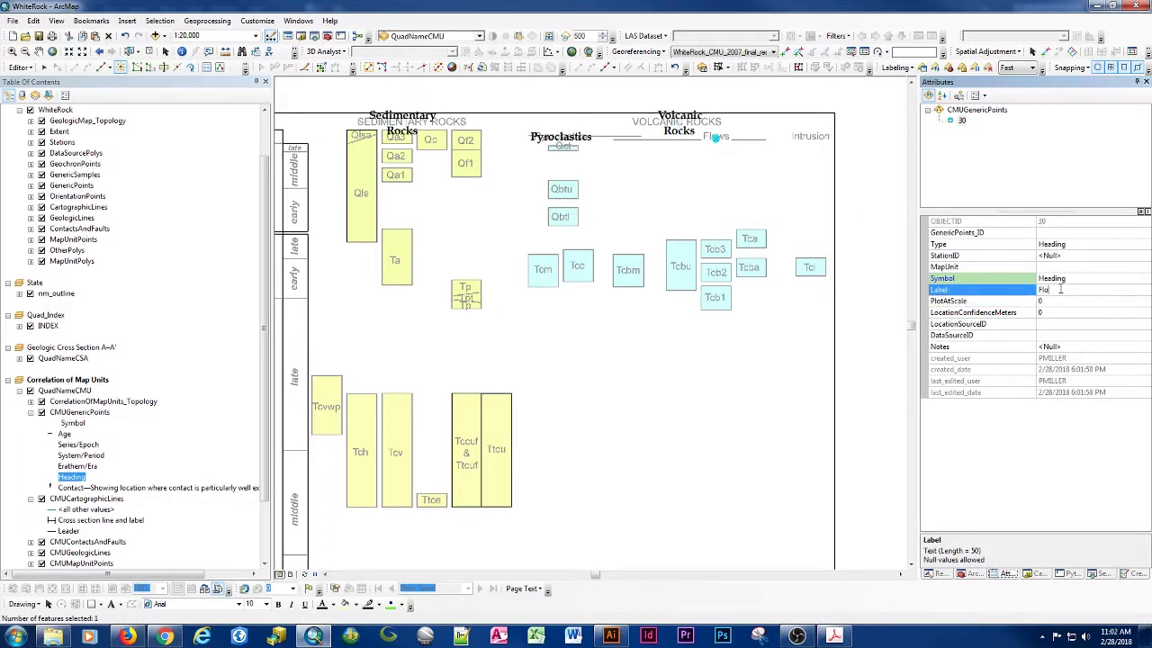
pyautogui.write('Flows')
pyautogui.click(813, 138)
pyautogui.click(1068, 289)
pyautogui.press('Return')
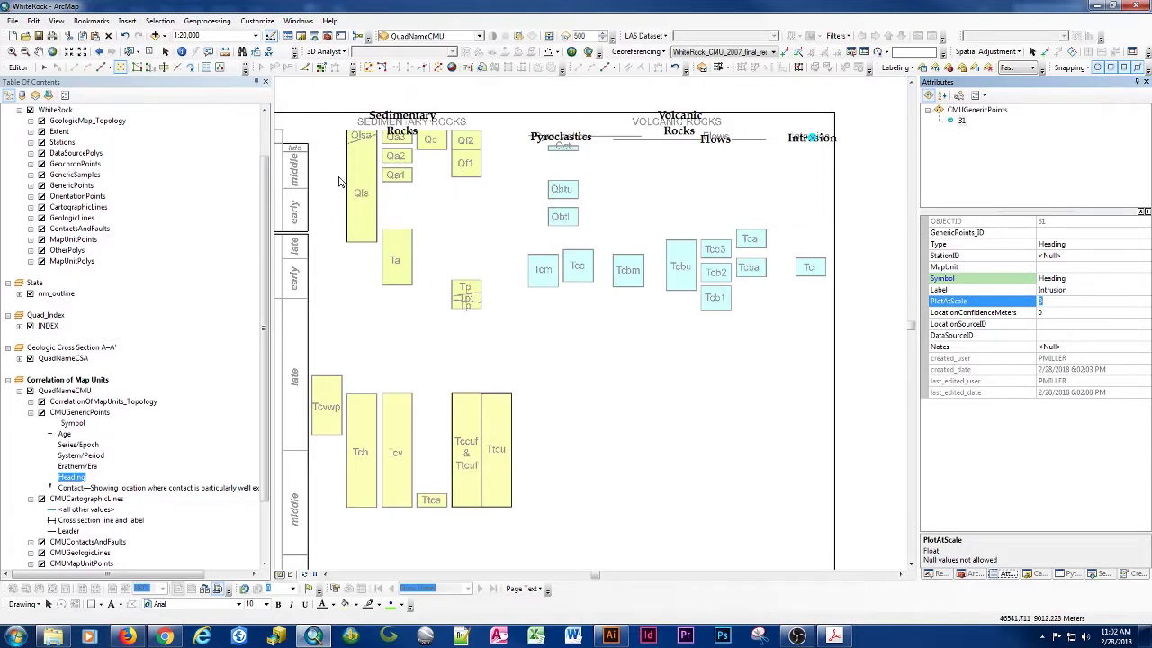
# Step: Draw a 01.01.01 contact line across the epoch column at the 0.0117 age tick, above the Pleistocene box
pyautogui.scroll(-1, 343, 166)
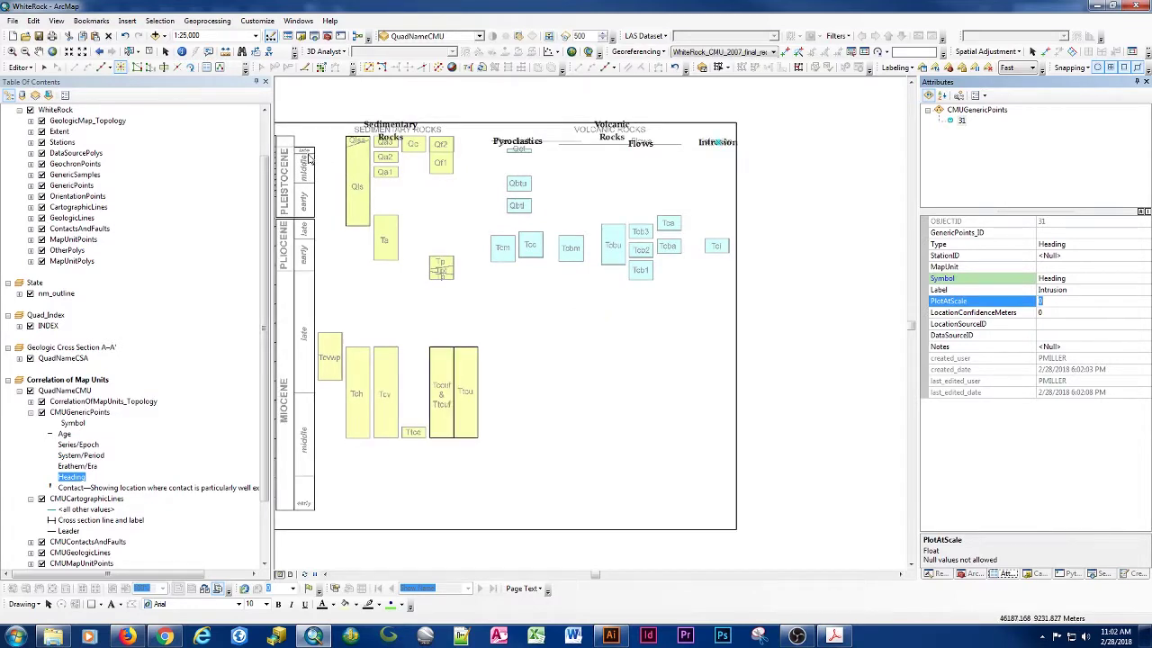
pyautogui.scroll(-2, 304, 185)
pyautogui.scroll(8, 304, 184)
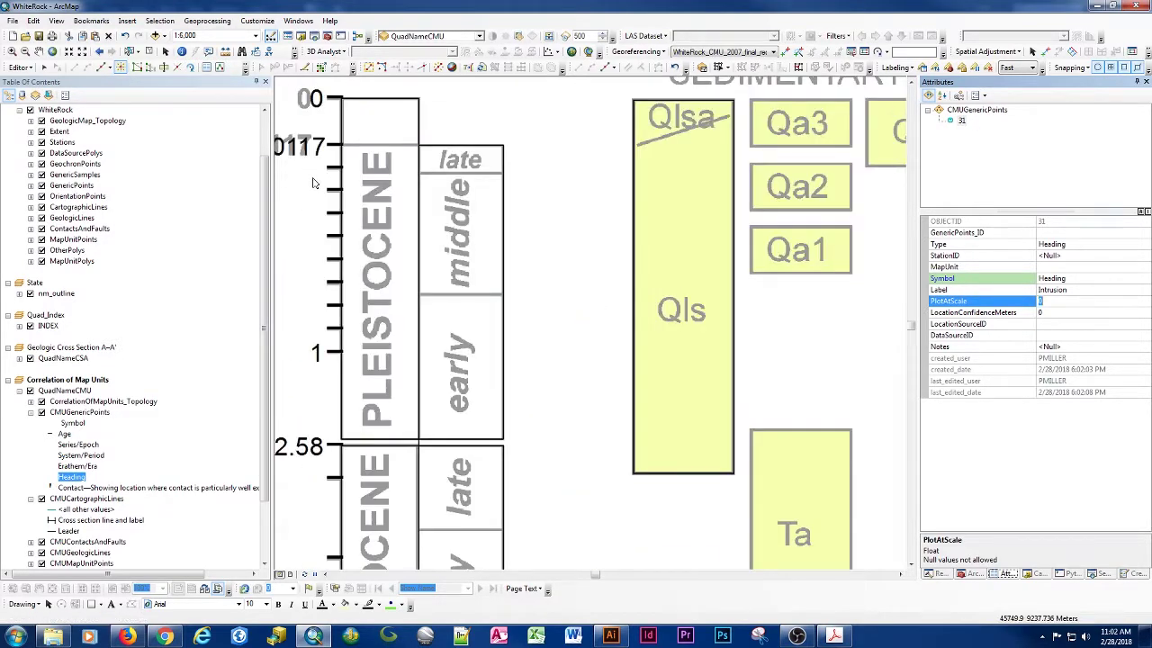
pyautogui.click(1136, 576)
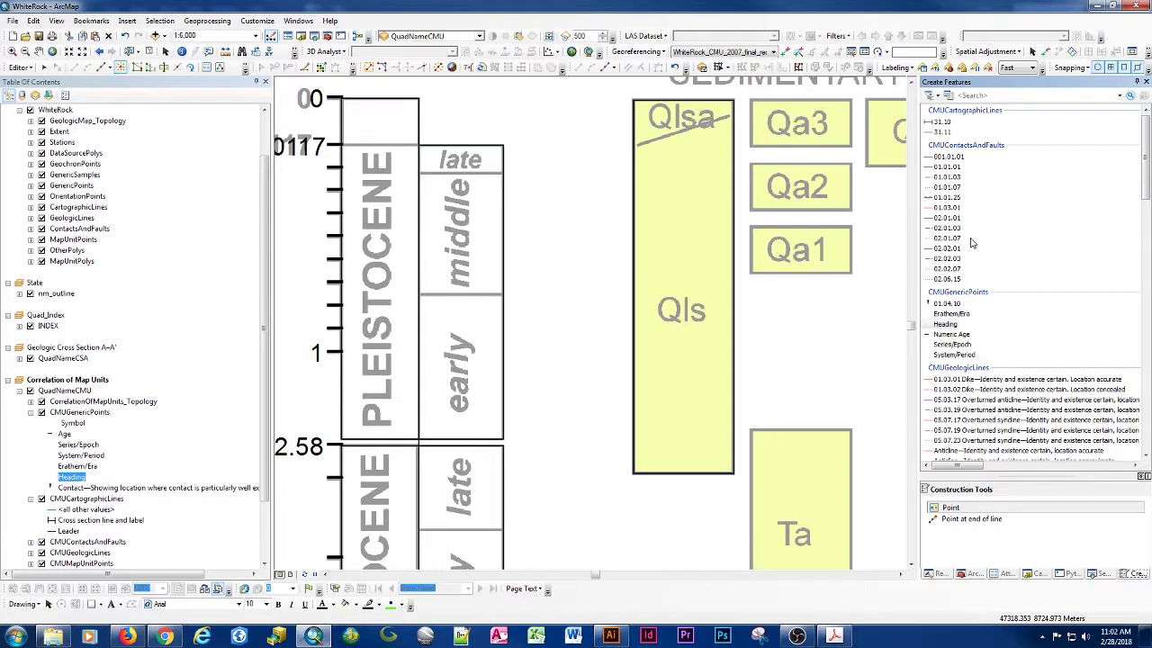
pyautogui.click(946, 166)
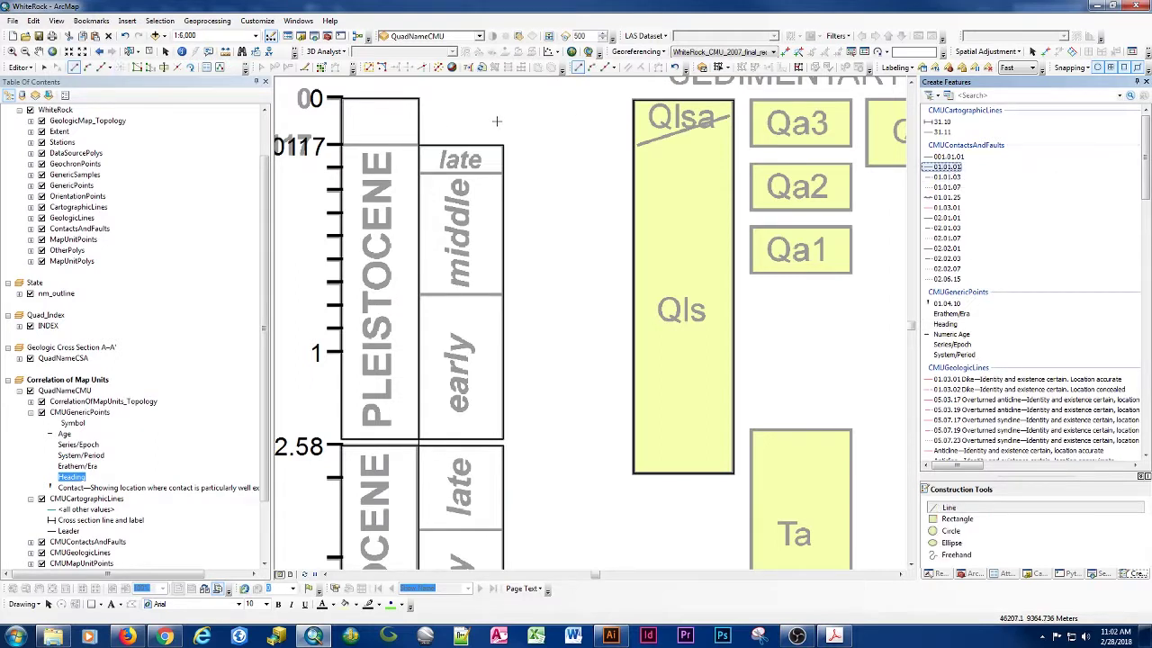
pyautogui.click(341, 146)
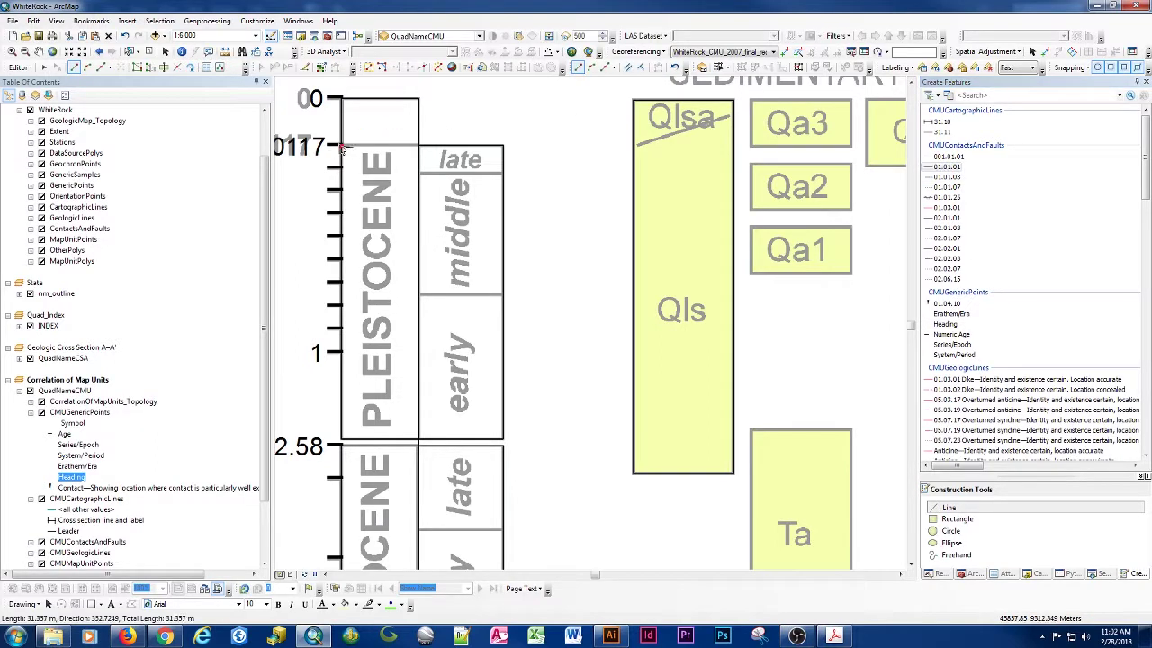
pyautogui.doubleClick(418, 146)
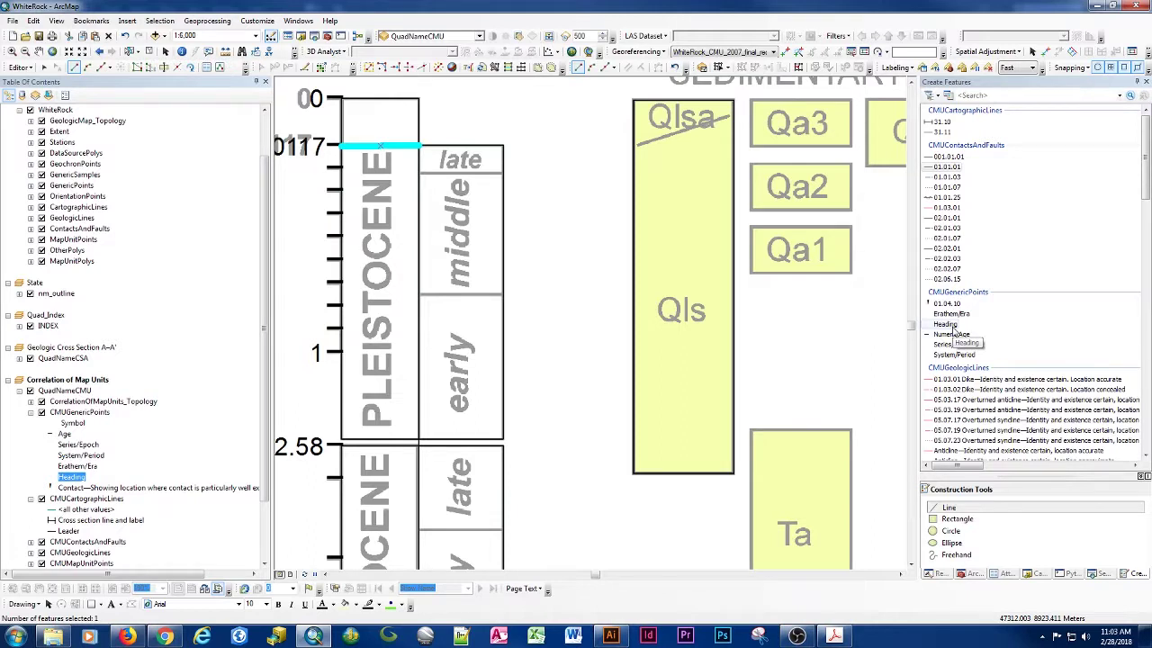
# Step: Place a Series/Epoch point in the small box above Pleistocene and label it Holocene
pyautogui.click(947, 343)
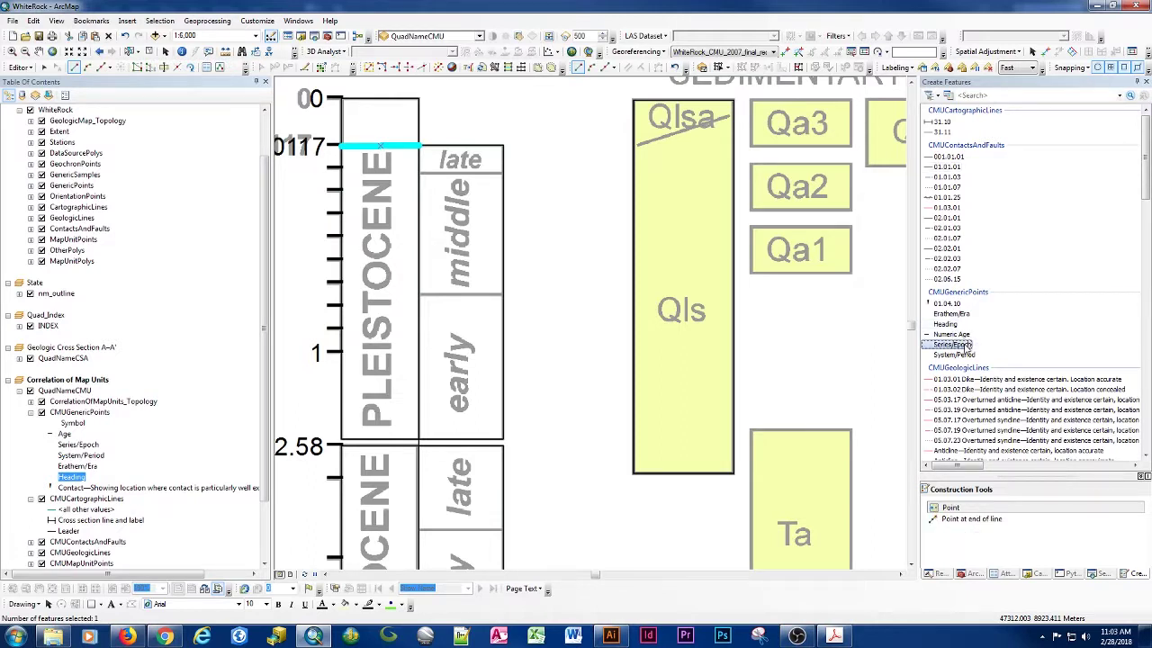
pyautogui.click(378, 126)
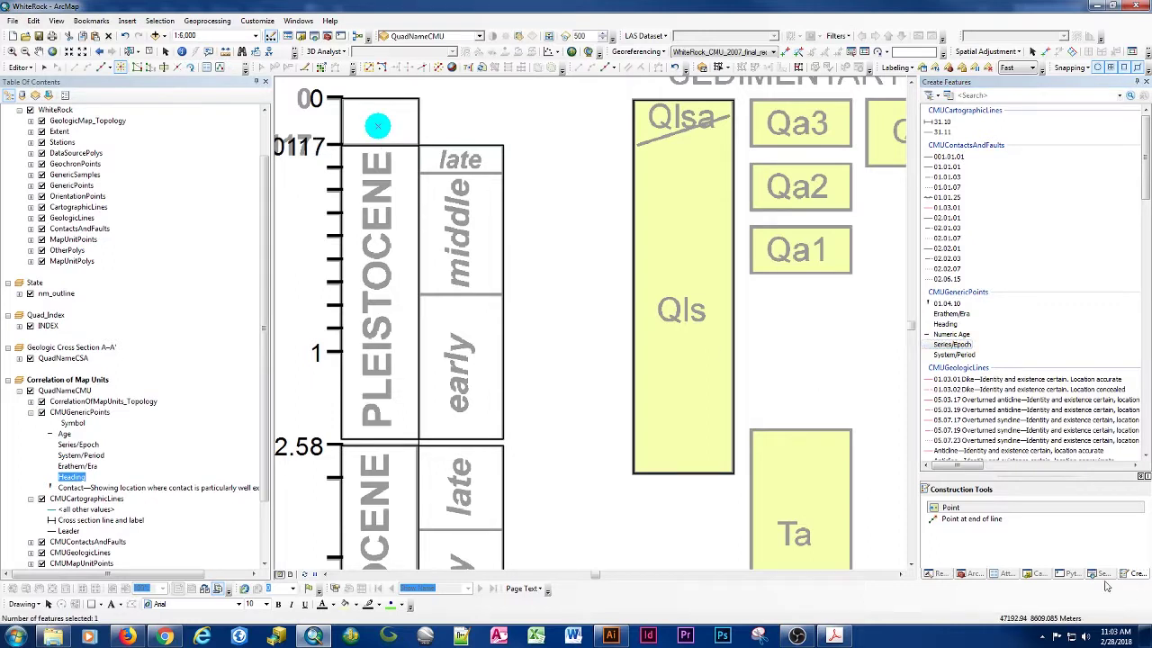
pyautogui.click(1006, 574)
pyautogui.click(1051, 290)
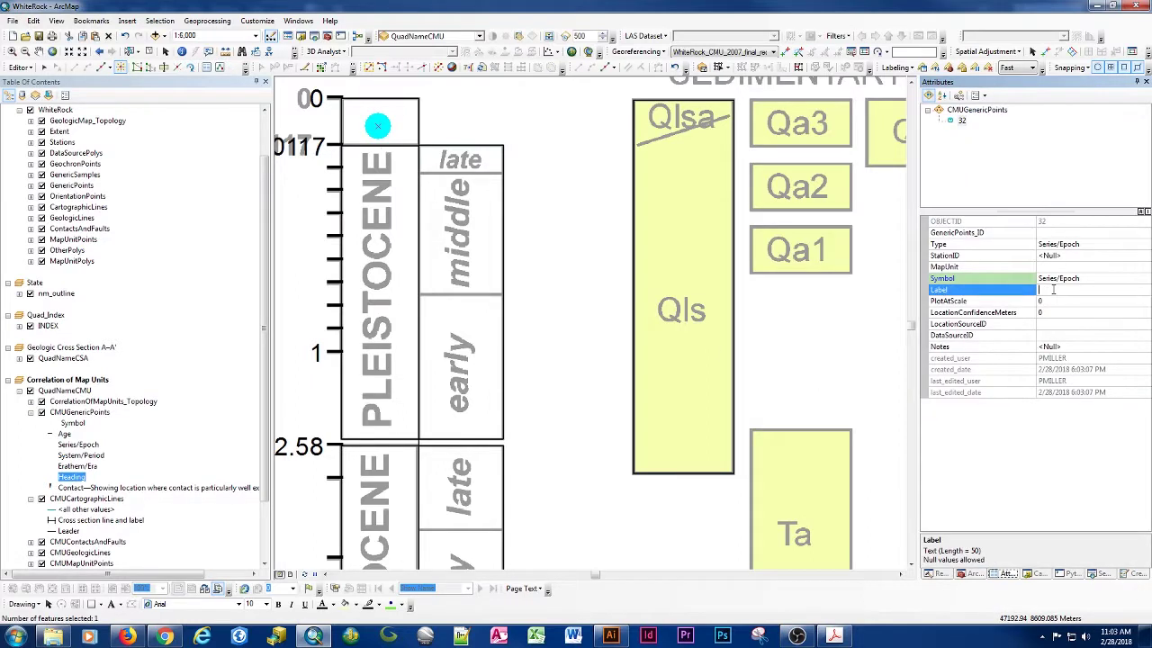
pyautogui.write('Holocene')
# Step: Place a Series/Epoch point in the middle of the scanned PLEISTOCENE box and label it Pleistocene
pyautogui.click(381, 307)
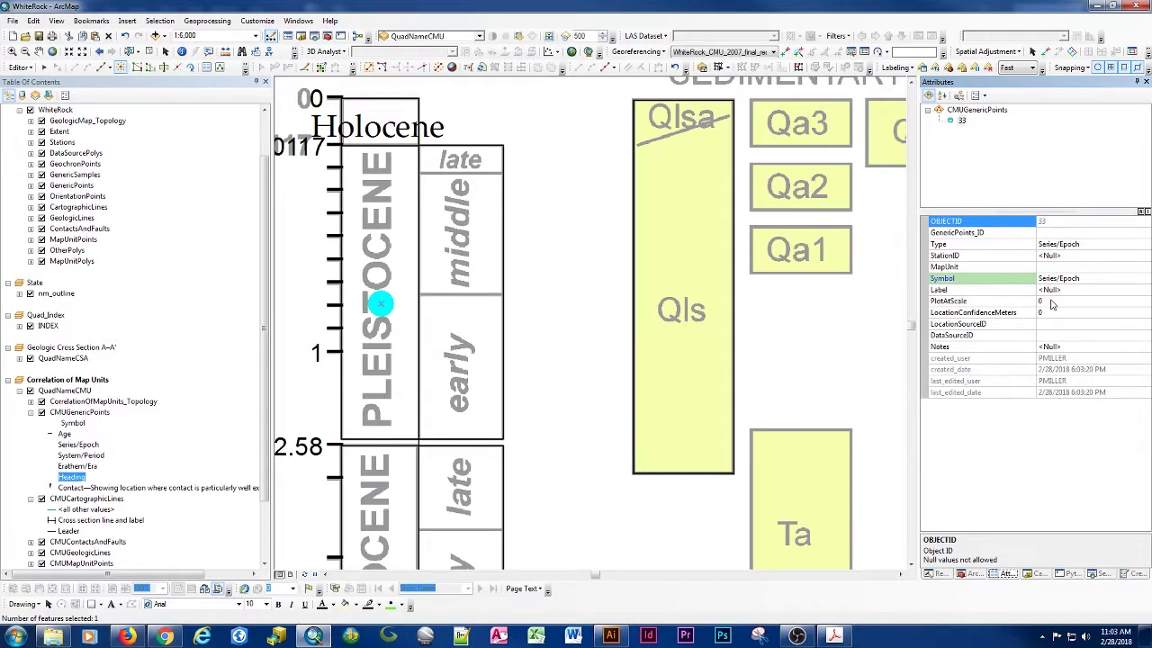
pyautogui.click(1052, 292)
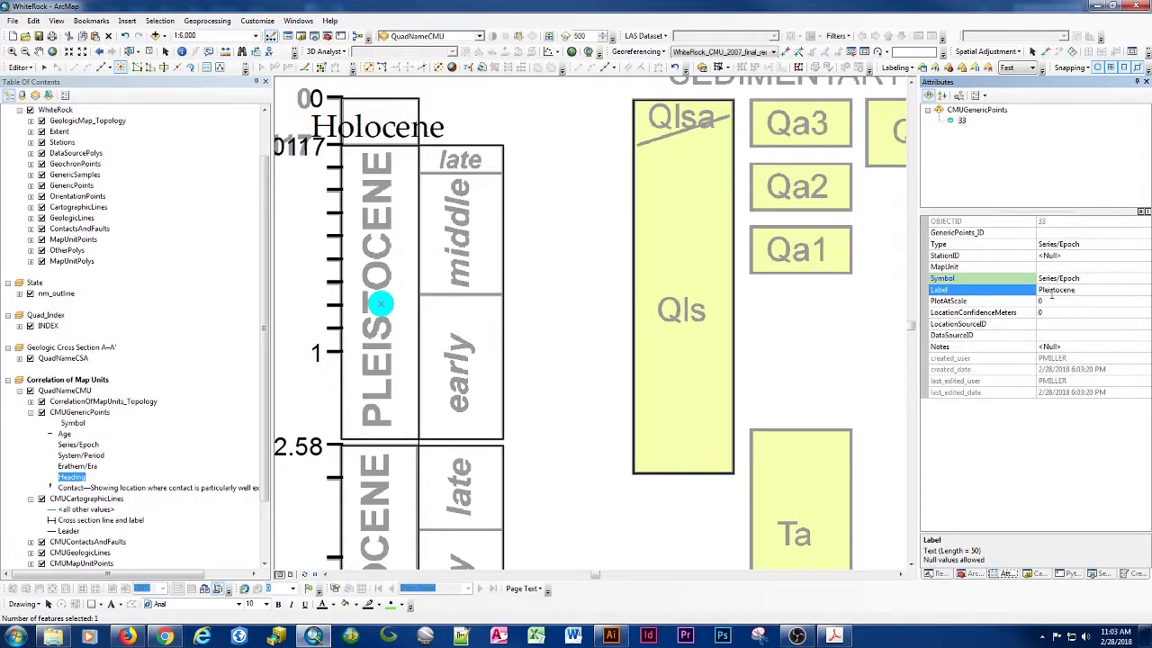
pyautogui.press('Return')
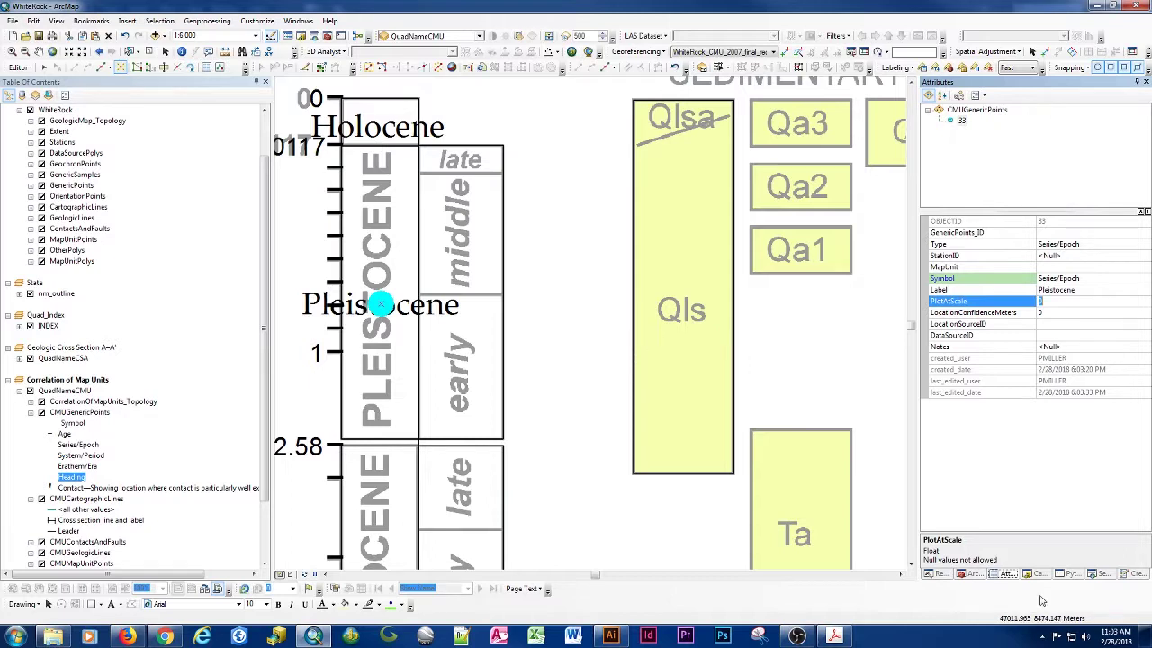
# Step: Copy the Series/Epoch feature template and set the copy's name and description to Stage/Age
pyautogui.click(1139, 574)
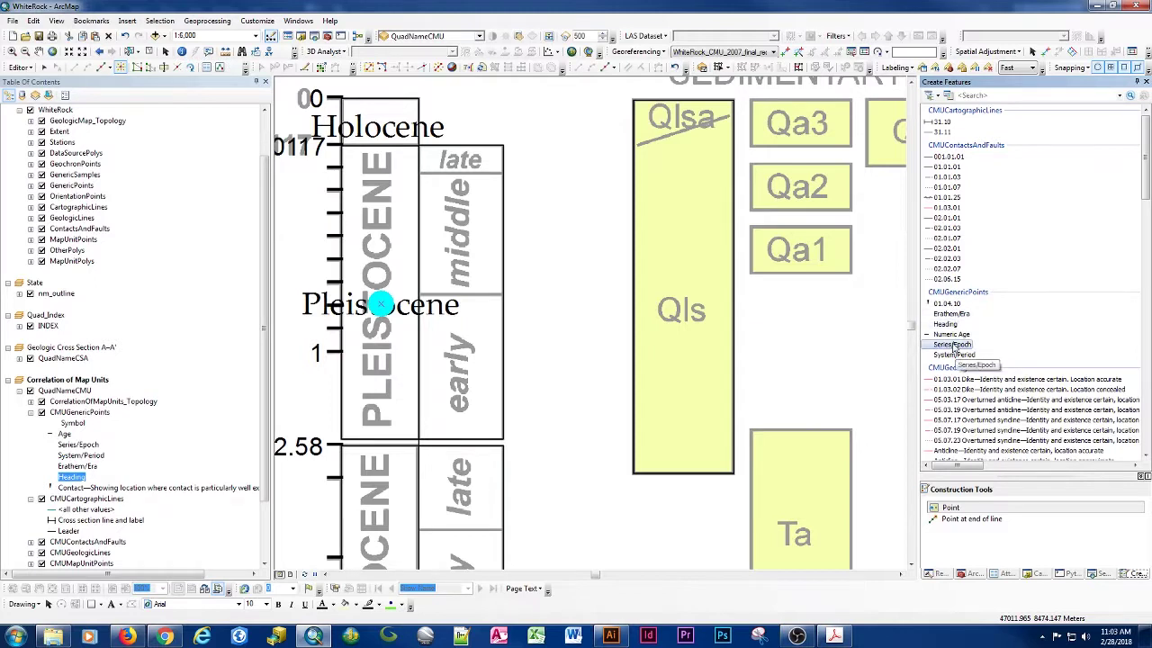
pyautogui.rightClick(956, 349)
pyautogui.click(980, 363)
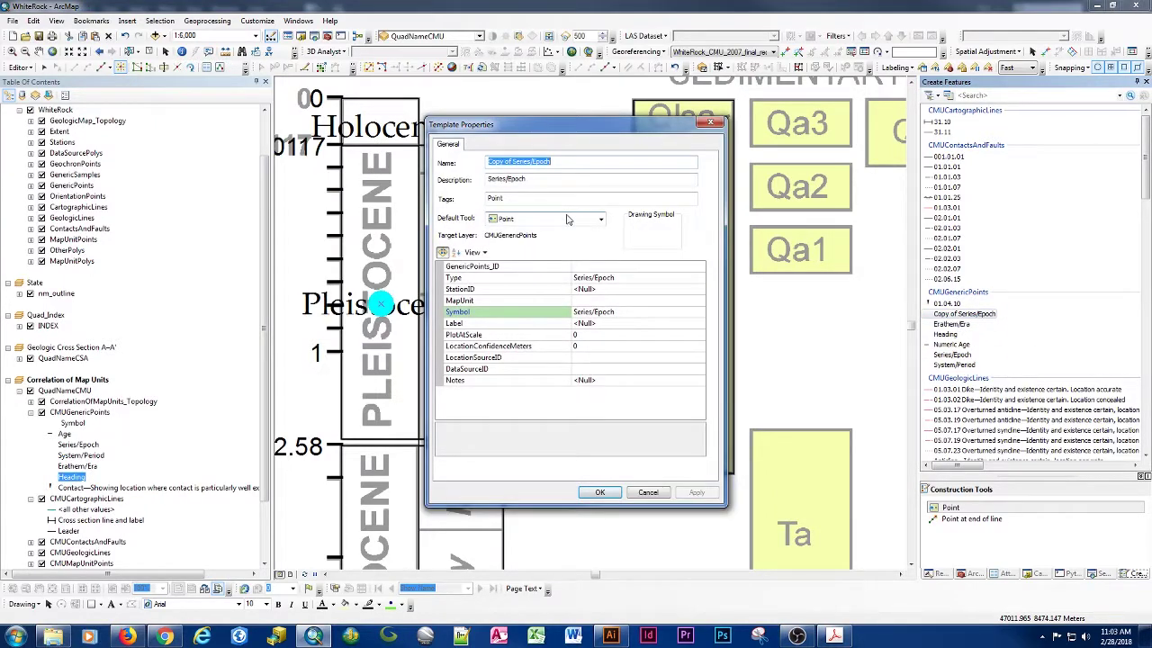
pyautogui.write('Stage/Age')
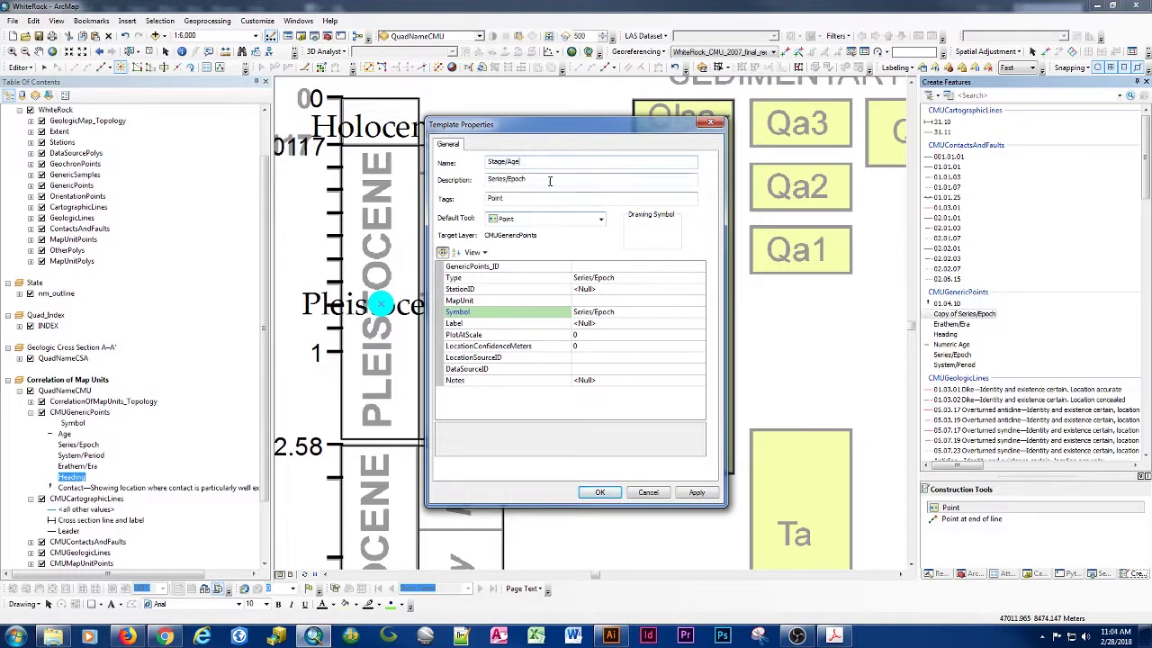
pyautogui.press('Tab')
pyautogui.write('St')
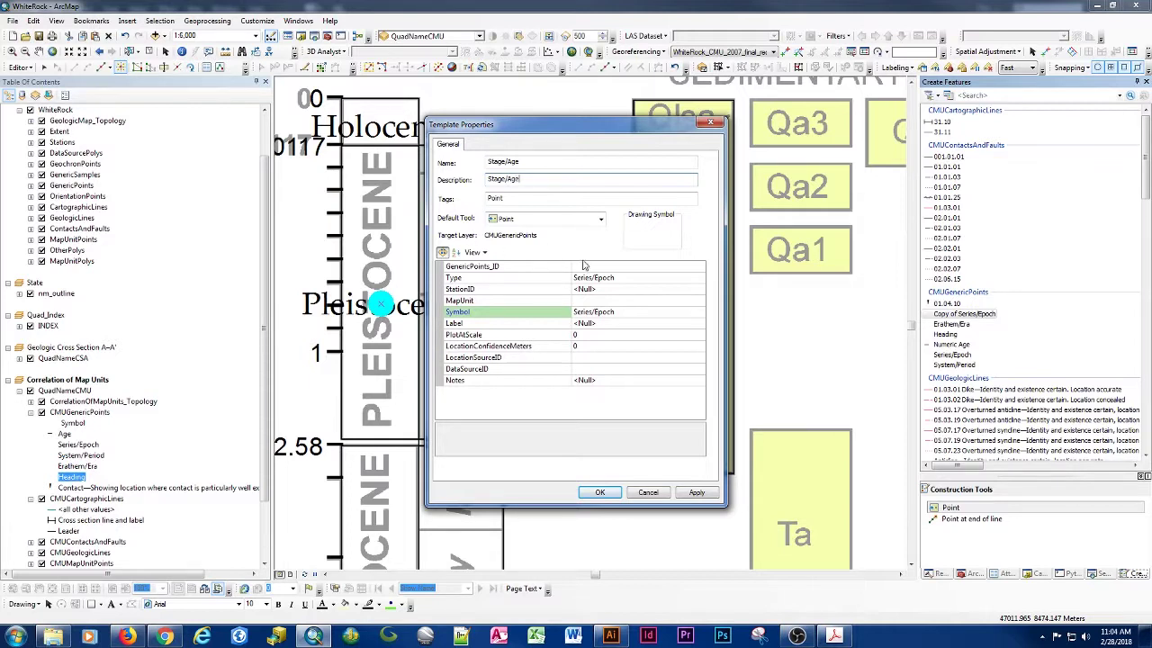
# Step: Set the copied template's Type and Symbol values to Stage/Age and save it, accepting the default-value question
pyautogui.click(630, 278)
pyautogui.write('Sta')
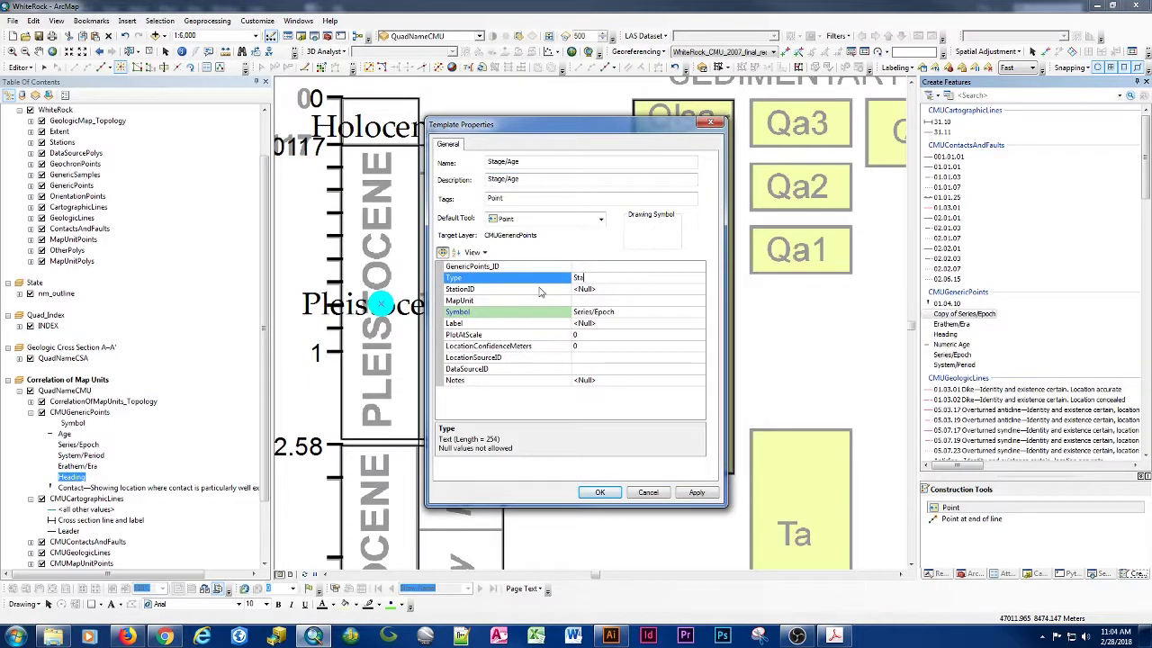
pyautogui.write('ge/Age')
pyautogui.click(621, 312)
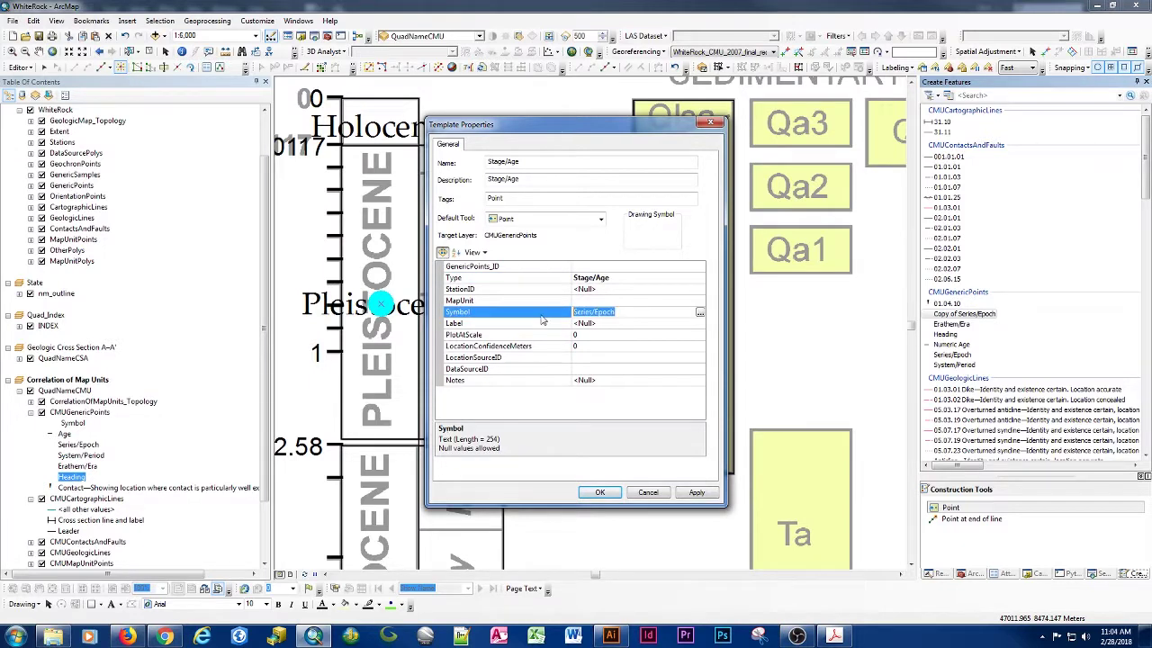
pyautogui.write('Stage/Age')
pyautogui.click(599, 492)
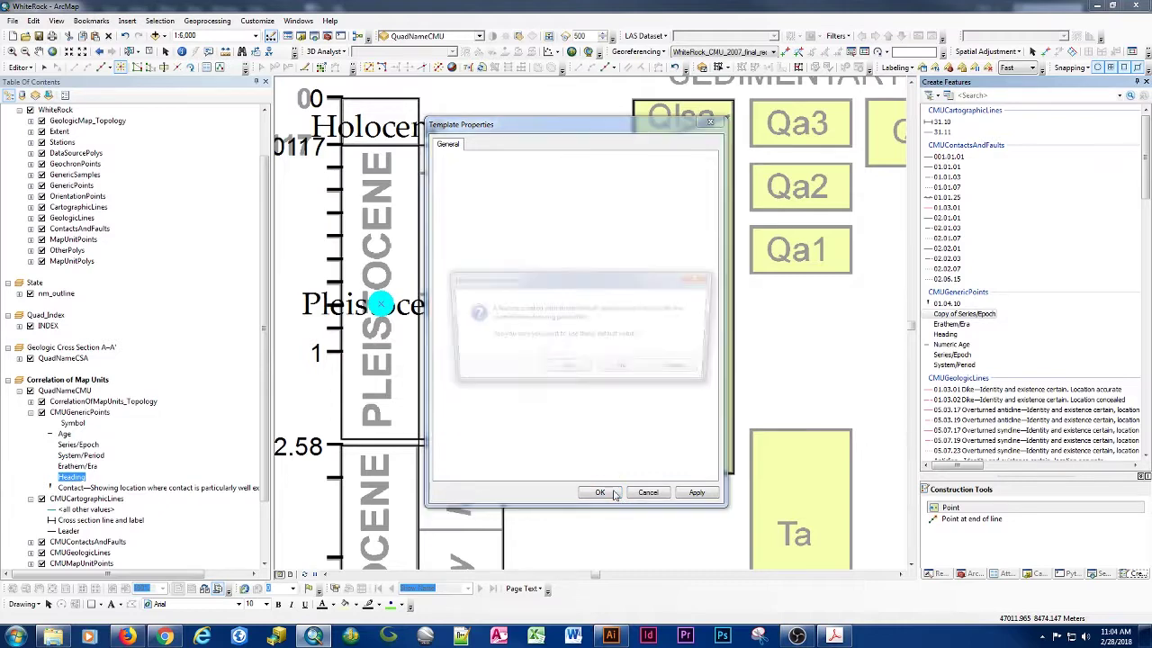
pyautogui.click(570, 374)
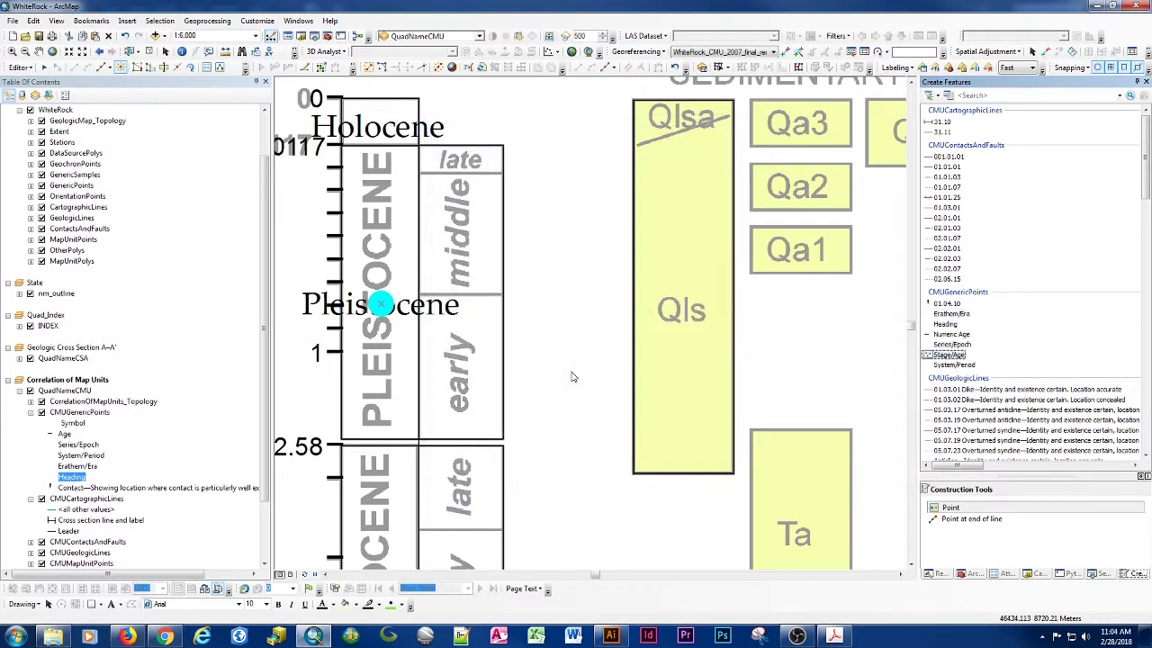
# Step: Place a Stage/Age point on the scanned late subdivision of the Pleistocene and label it Late
pyautogui.click(460, 161)
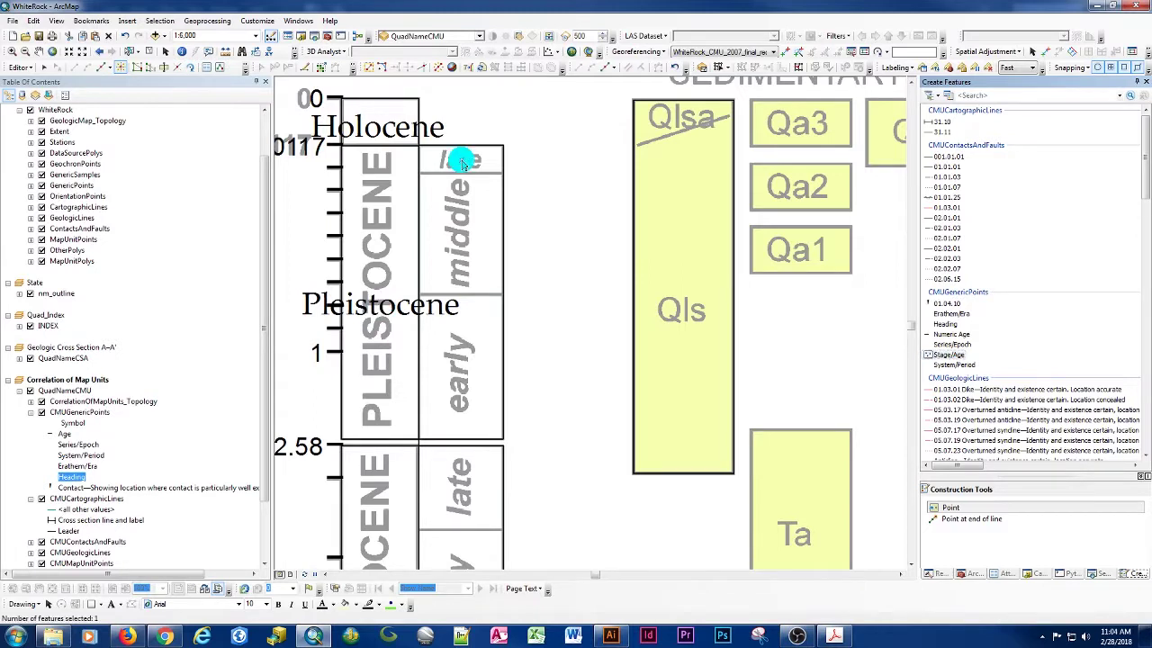
pyautogui.click(1008, 575)
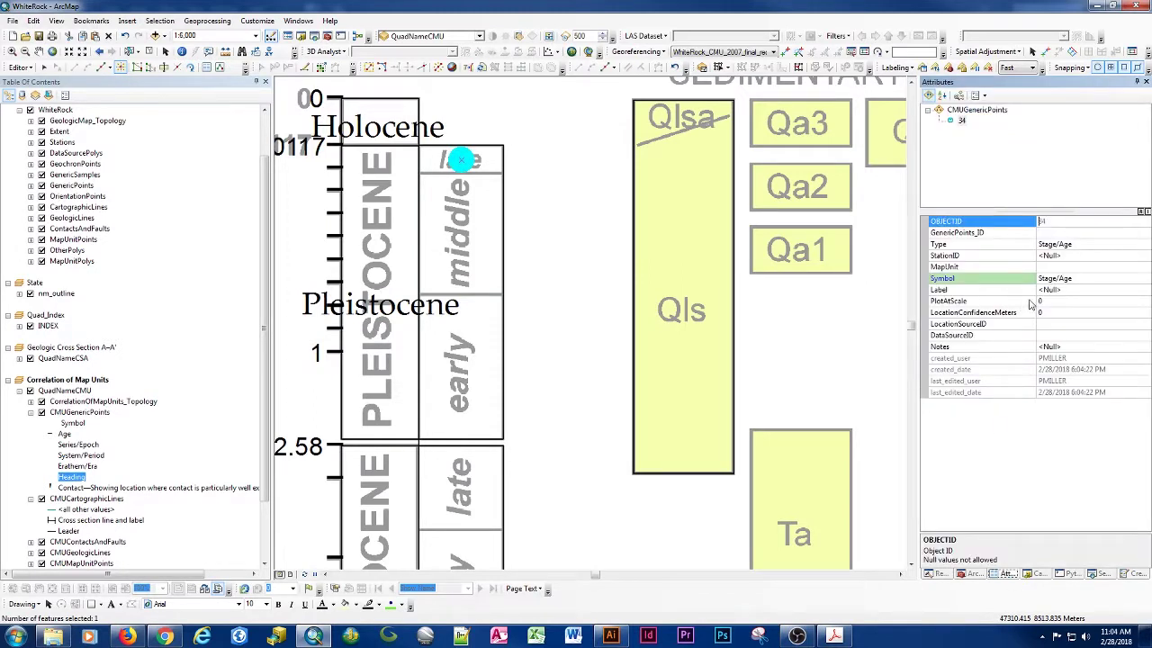
pyautogui.click(1061, 289)
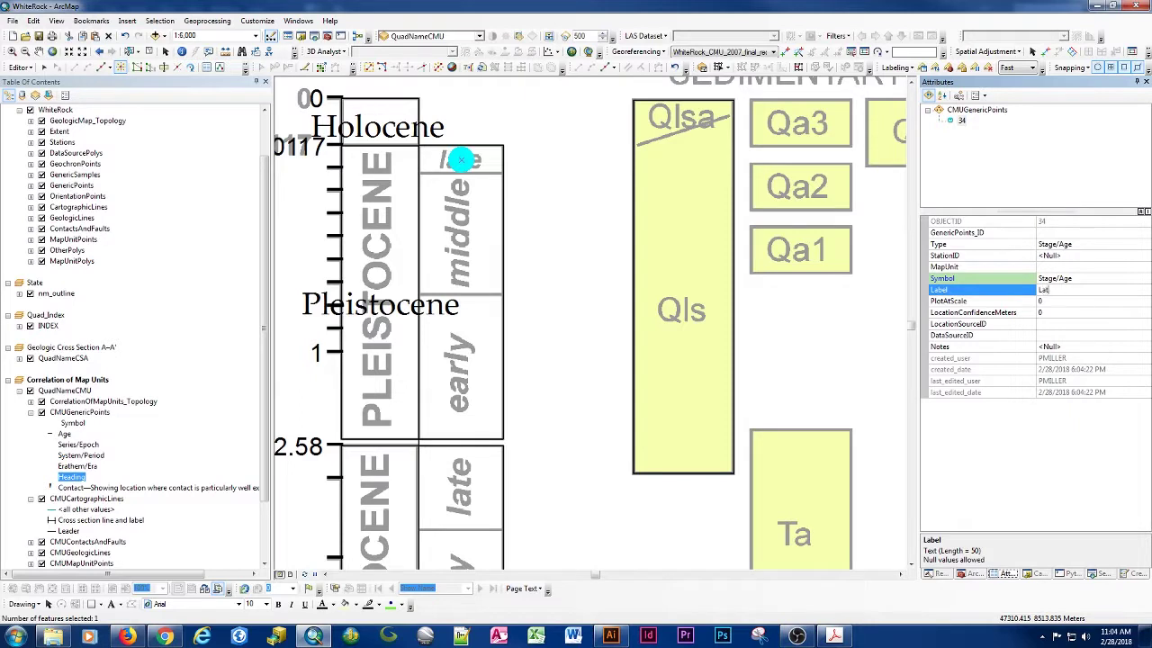
pyautogui.write('Late')
pyautogui.press('Return')
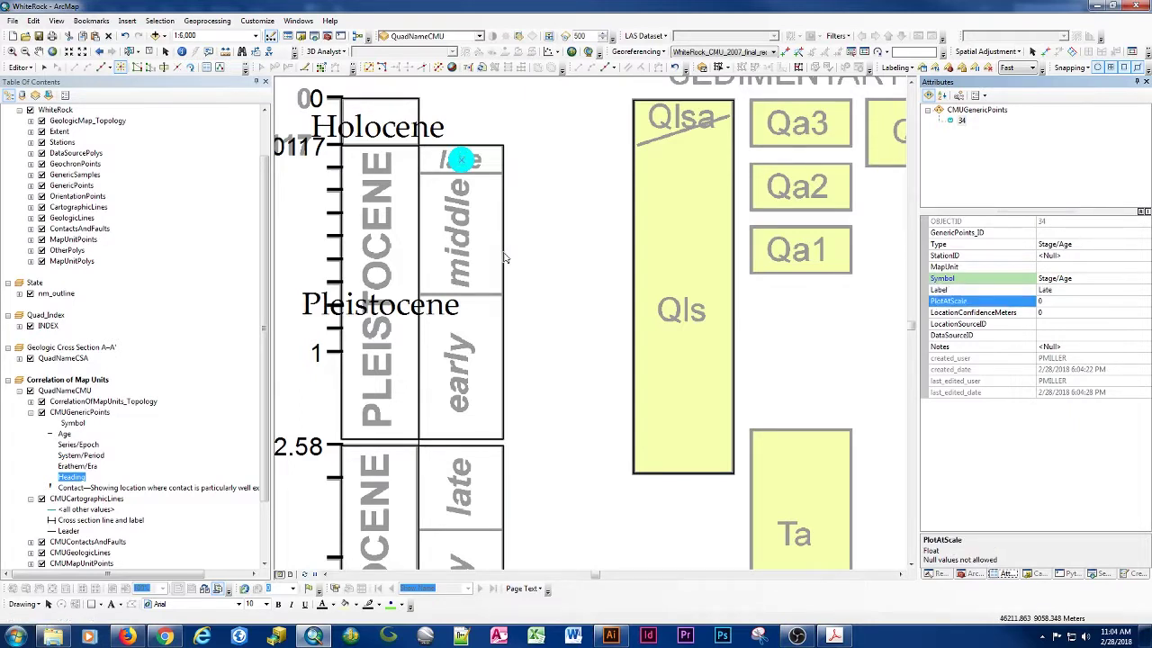
# Step: Place a Stage/Age point on the scanned middle subdivision of the Pleistocene and label it Middle
pyautogui.click(464, 242)
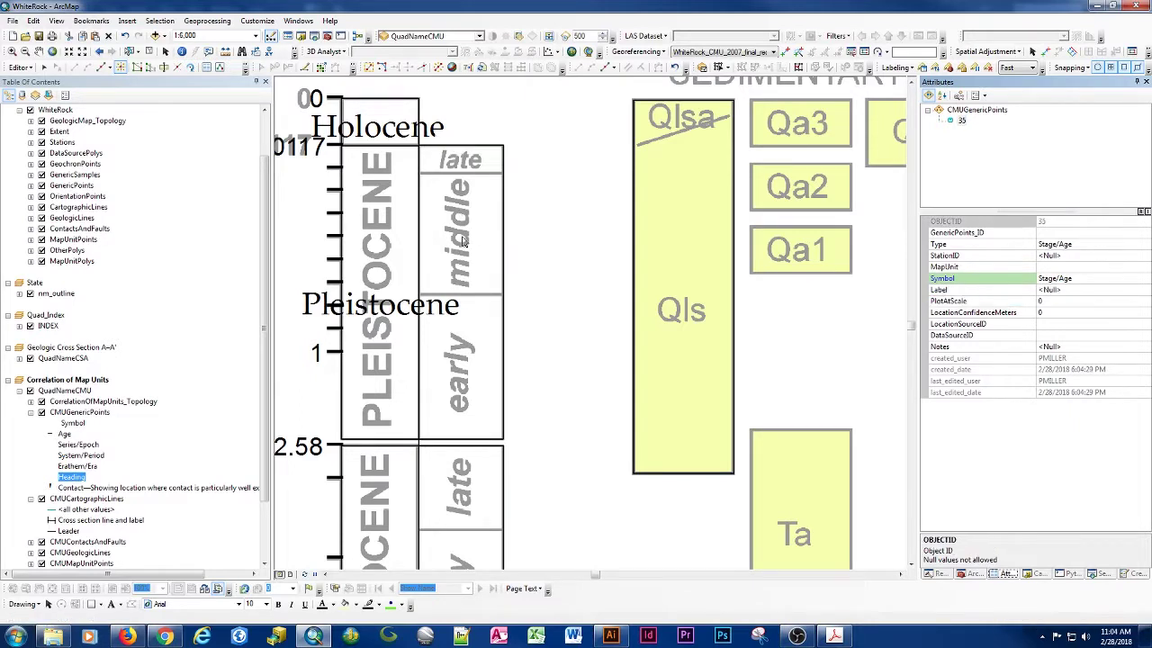
pyautogui.click(1053, 289)
pyautogui.write('Middle')
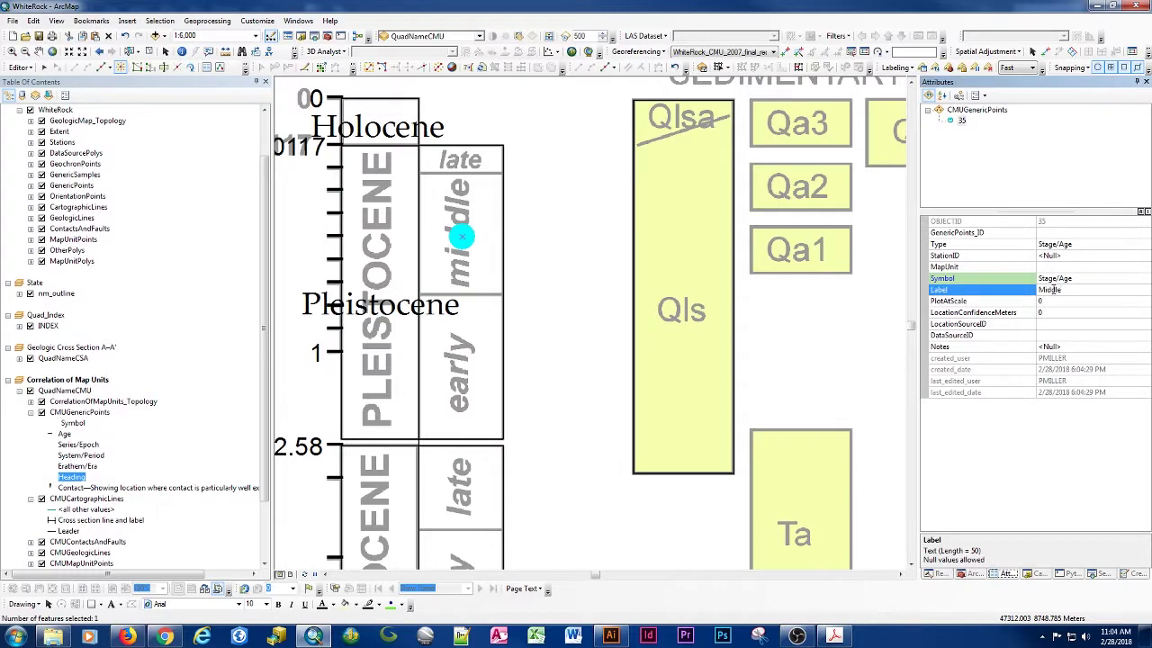
pyautogui.press('Return')
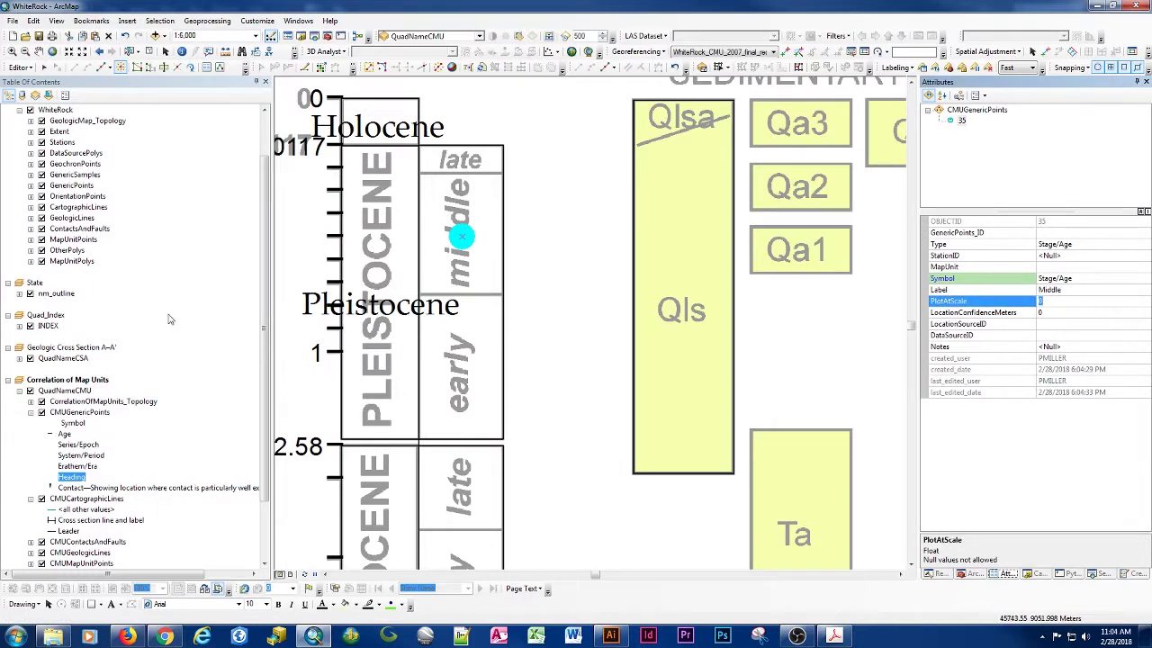
# Step: Add the Stage/Age value to the unique-value symbology of the CMUGenericPoints layer
pyautogui.click(79, 413)
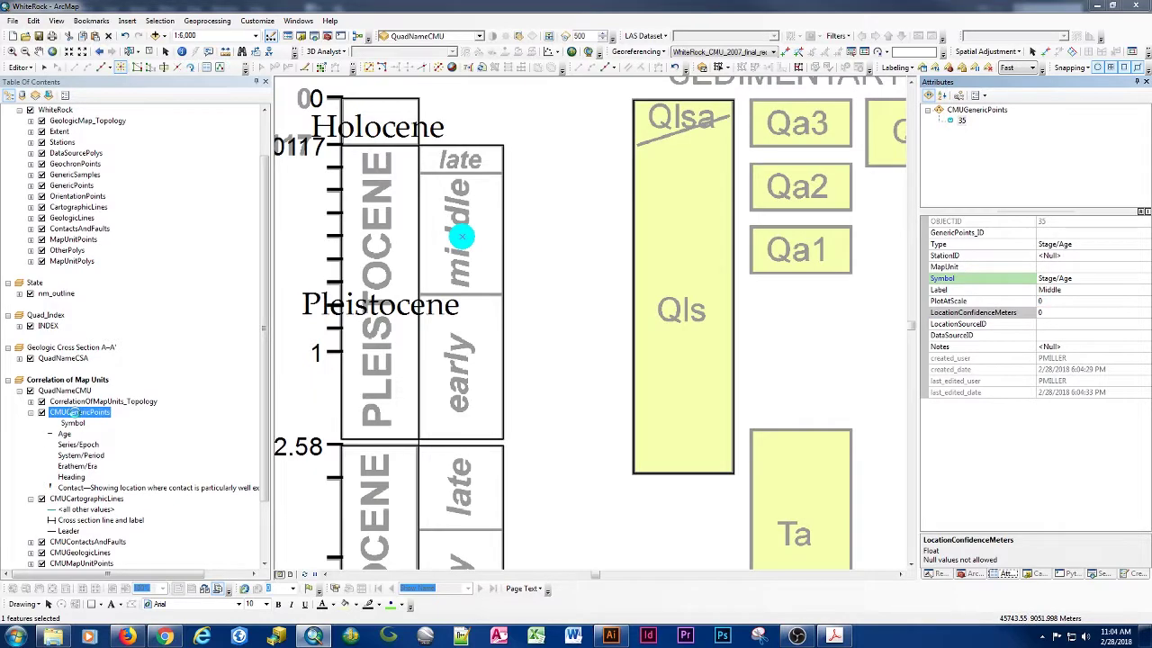
pyautogui.doubleClick(72, 412)
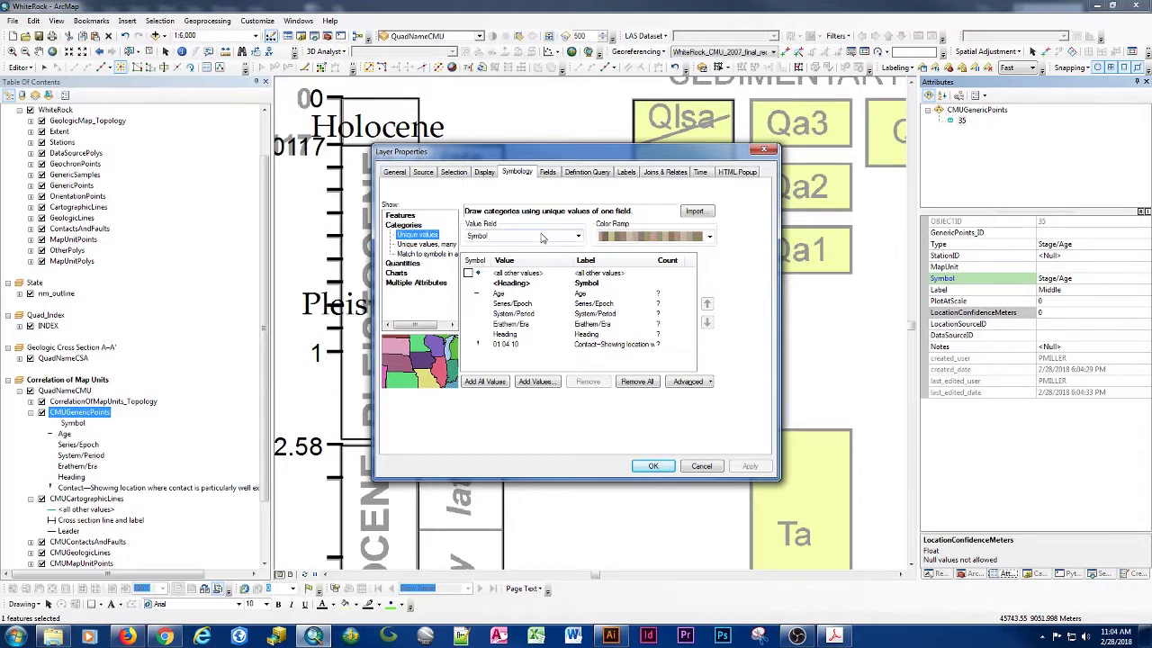
pyautogui.click(533, 382)
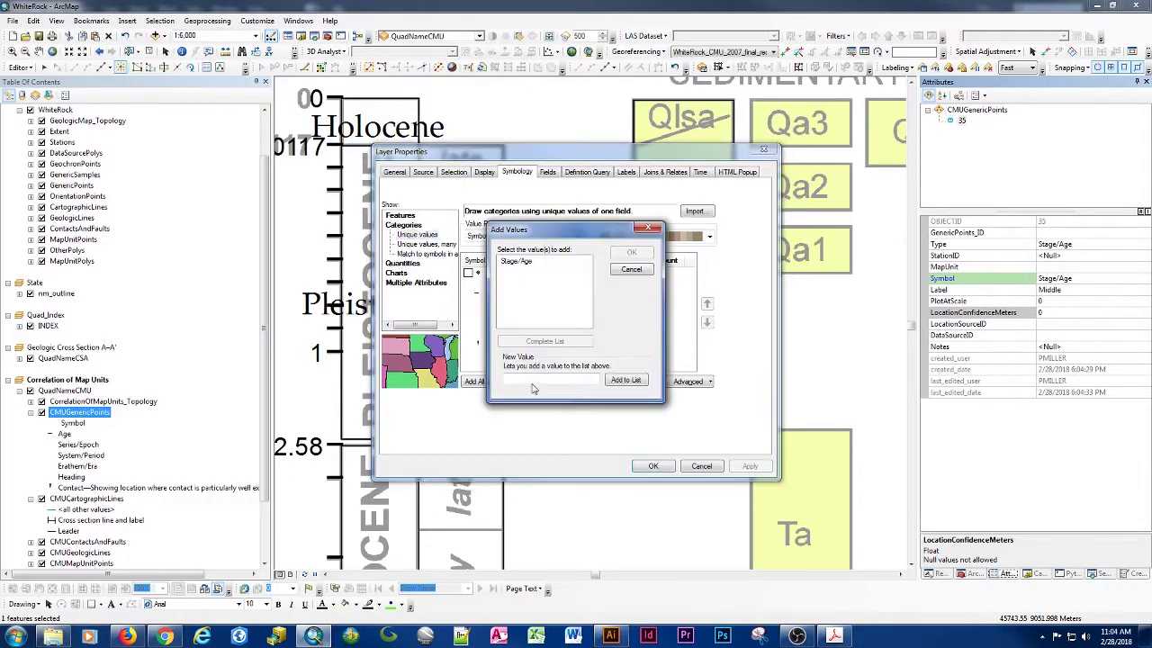
pyautogui.click(517, 263)
pyautogui.click(631, 252)
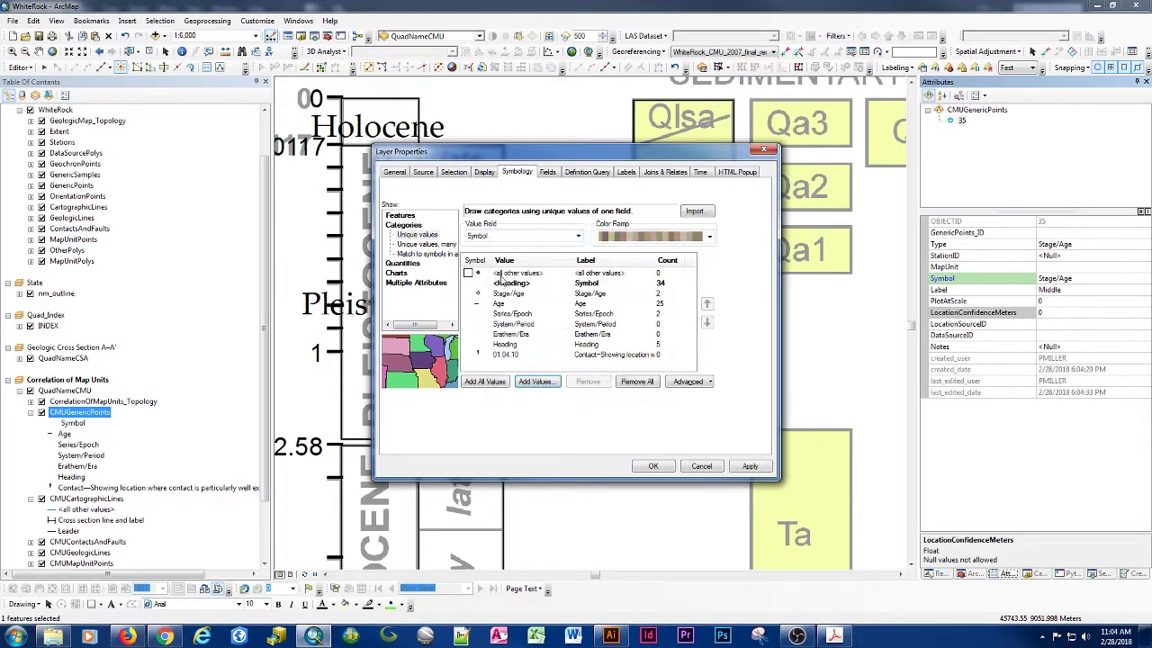
# Step: Make the Stage/Age marker symbol invisible by giving it no fill color, a size of 1, and no outline
pyautogui.doubleClick(480, 296)
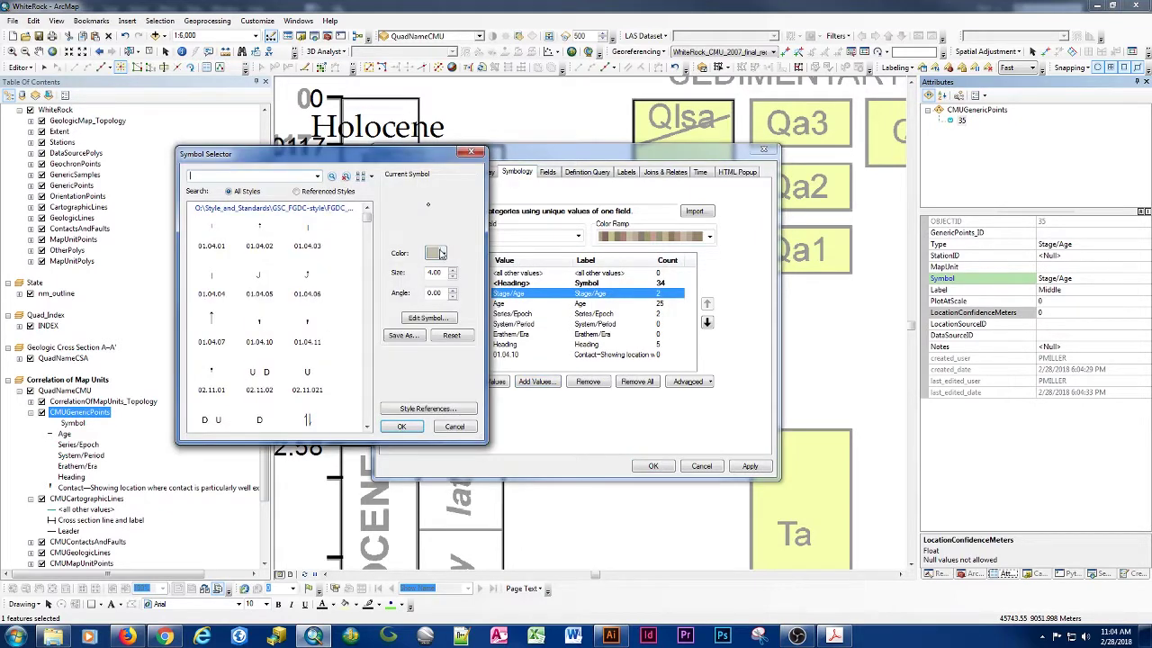
pyautogui.click(435, 254)
pyautogui.click(433, 274)
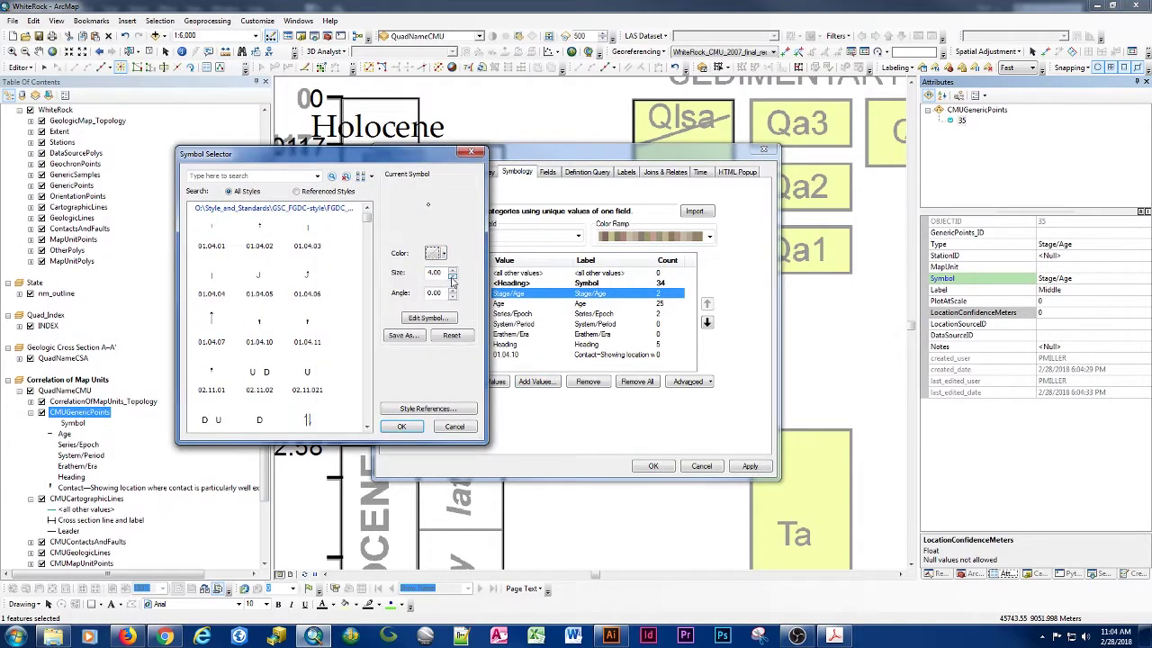
pyautogui.click(453, 279)
pyautogui.click(445, 319)
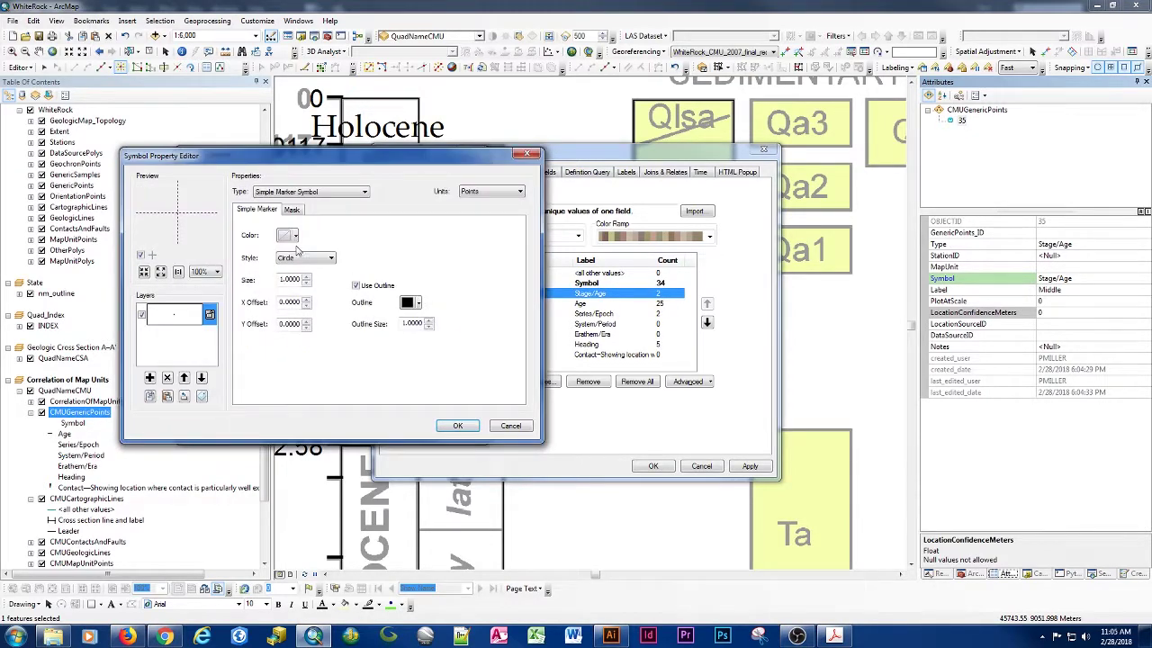
pyautogui.click(287, 191)
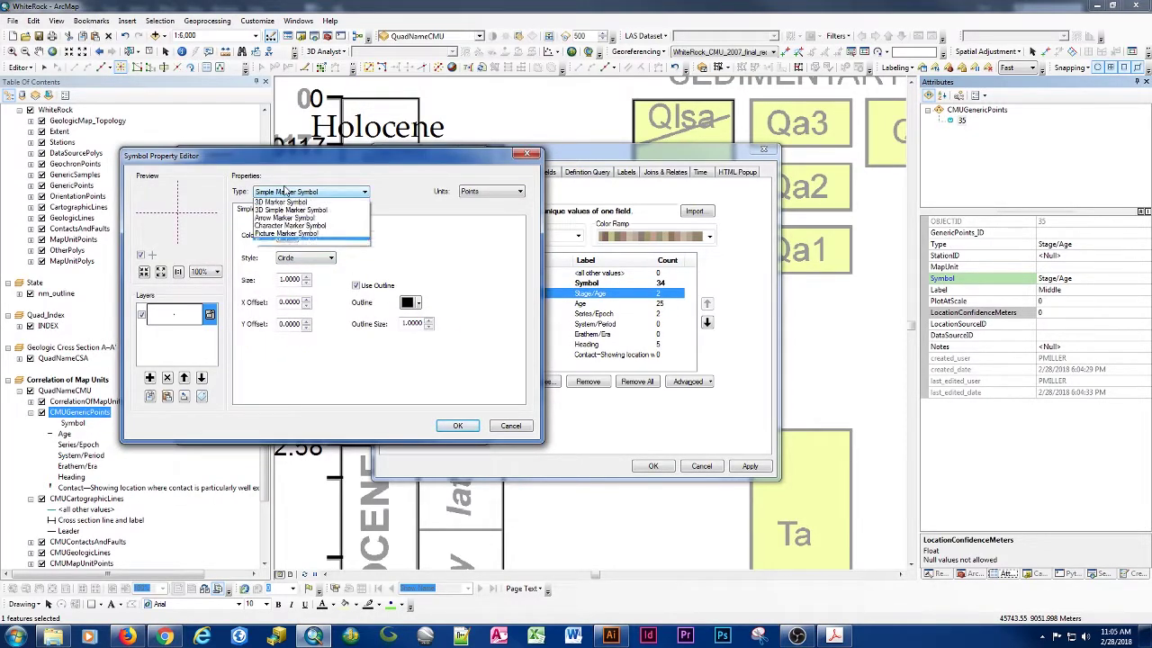
pyautogui.click(306, 372)
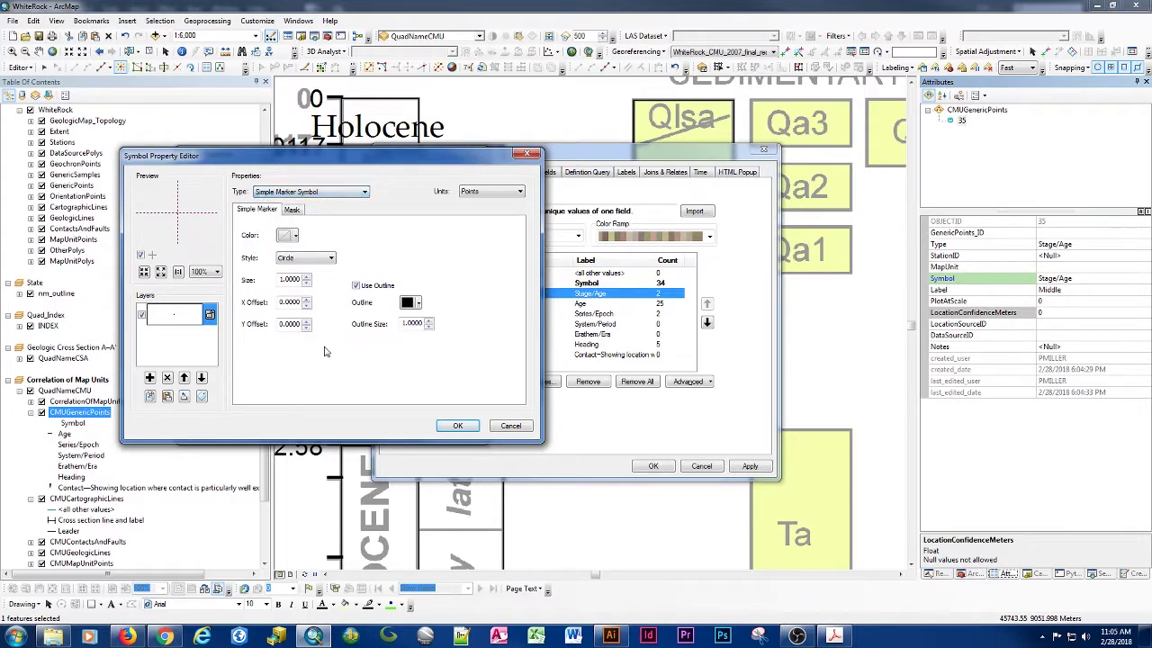
pyautogui.click(356, 286)
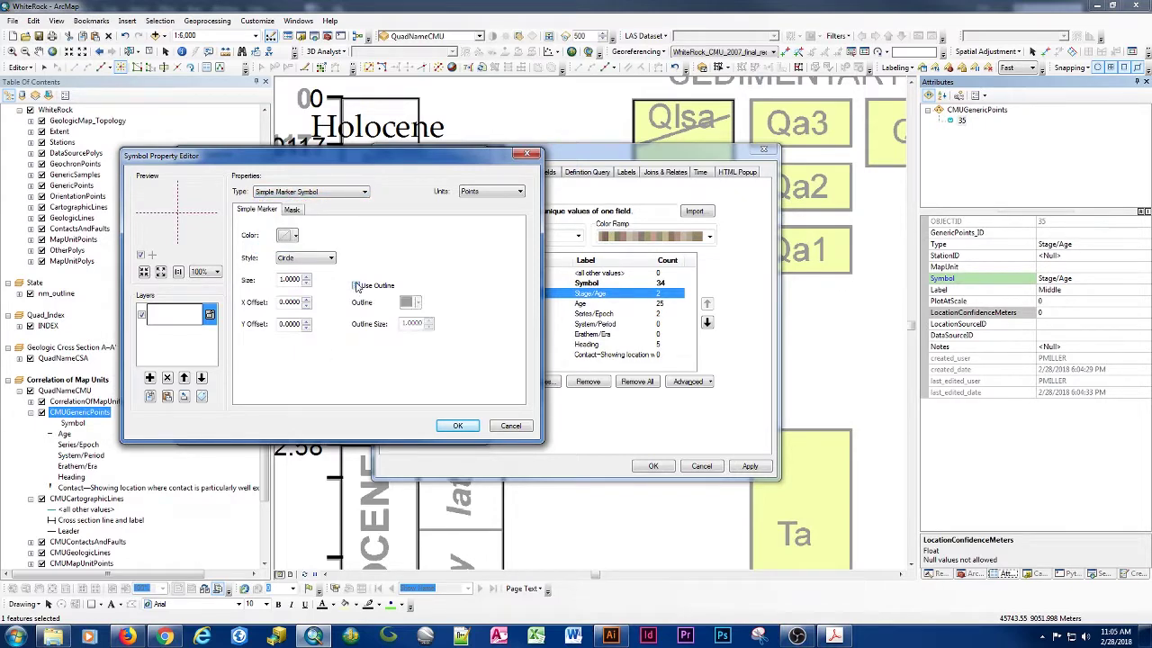
pyautogui.click(456, 425)
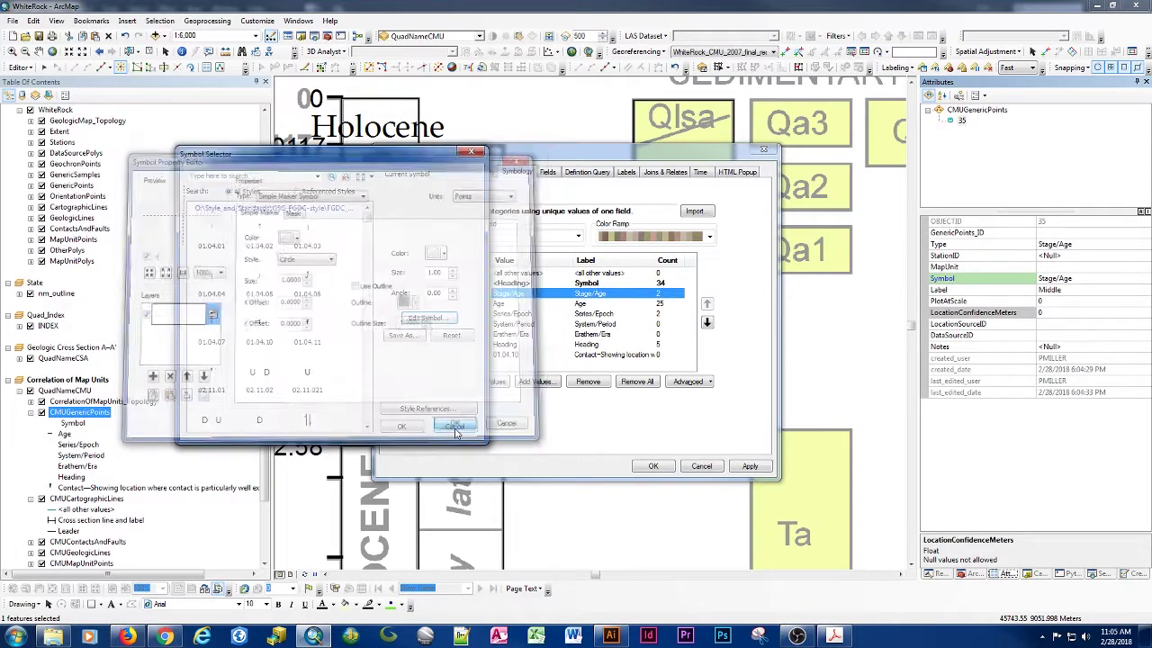
pyautogui.click(402, 430)
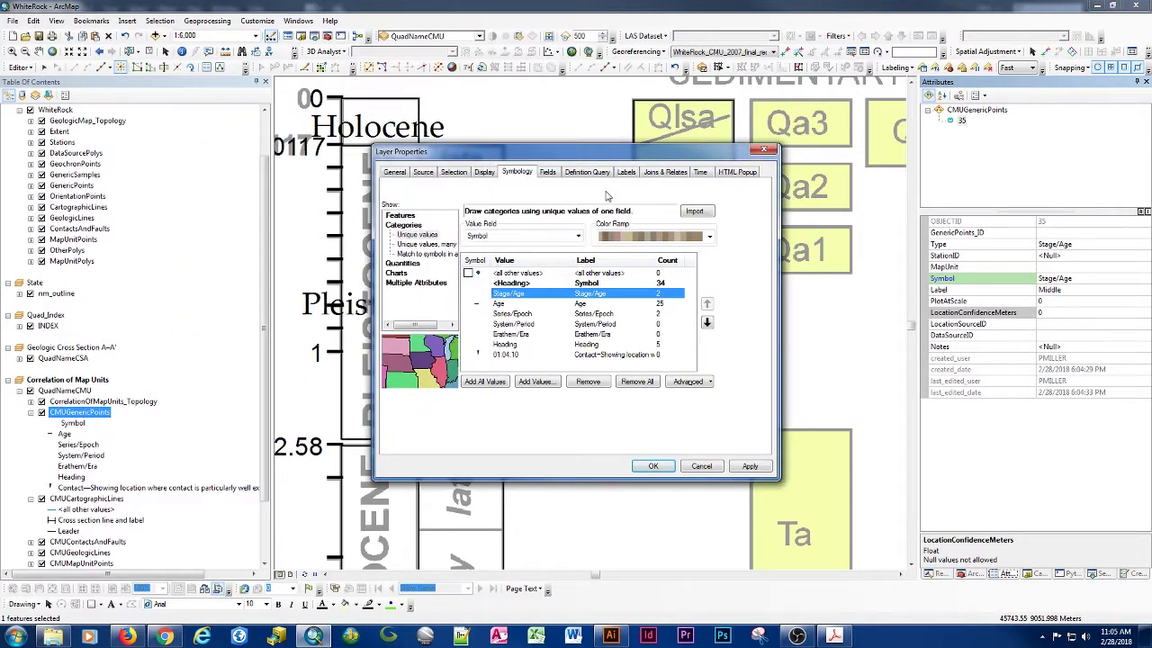
# Step: Add a new label class named Stage/Age to the CMUGenericPoints layer
pyautogui.click(627, 172)
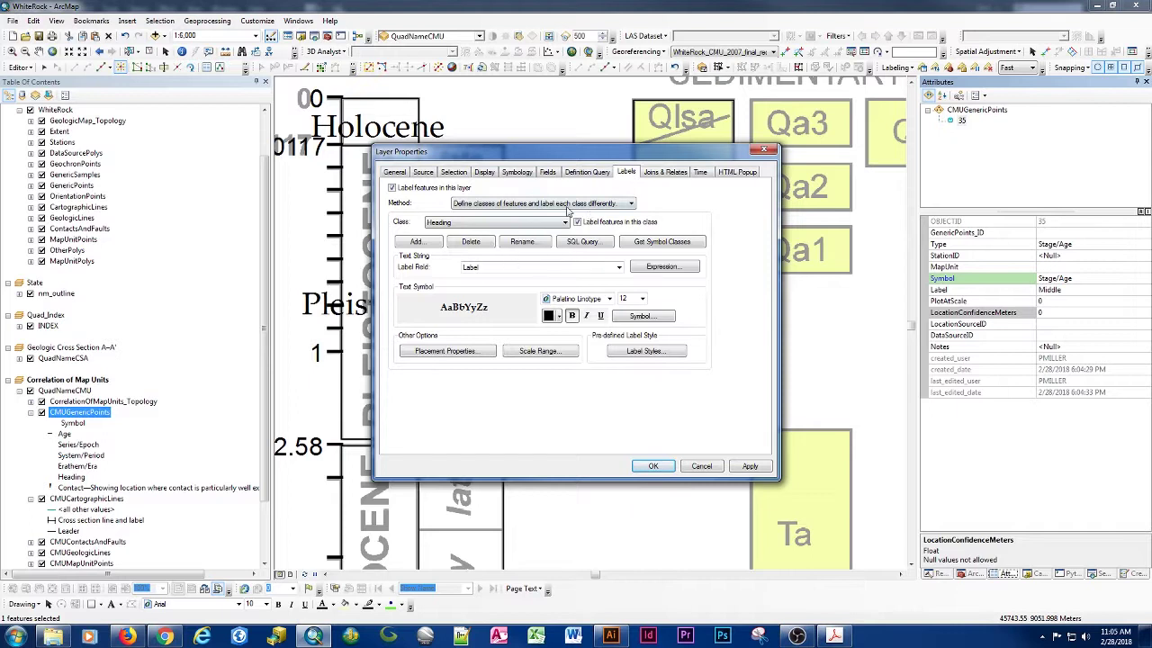
pyautogui.click(417, 243)
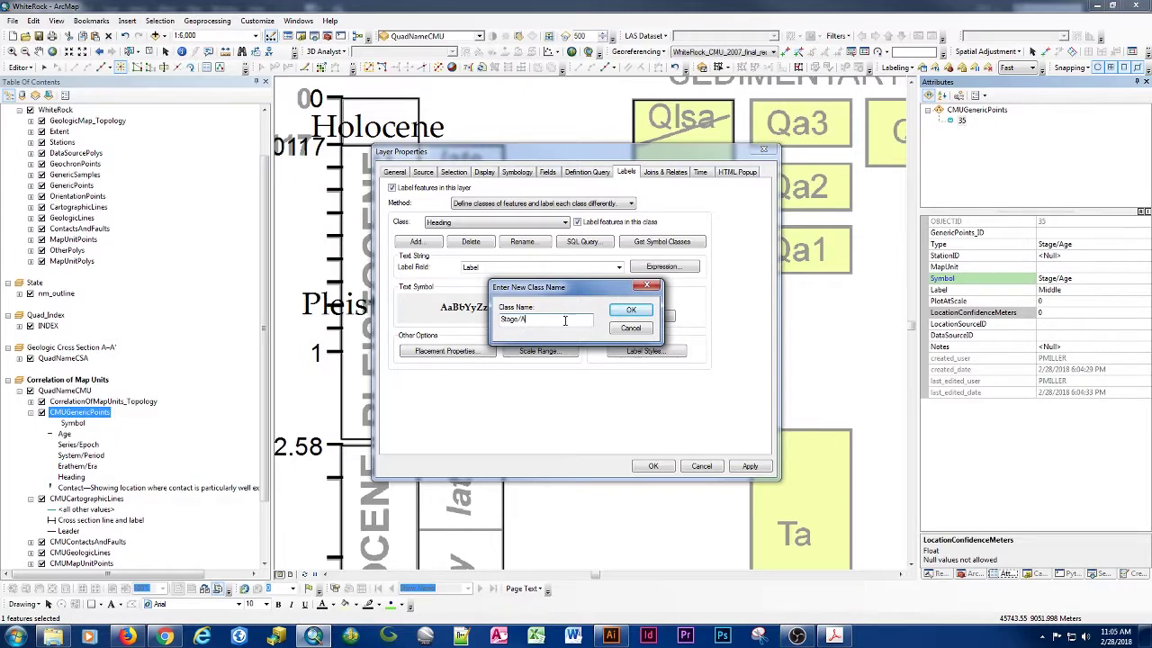
pyautogui.write('Stage/Age')
pyautogui.click(631, 309)
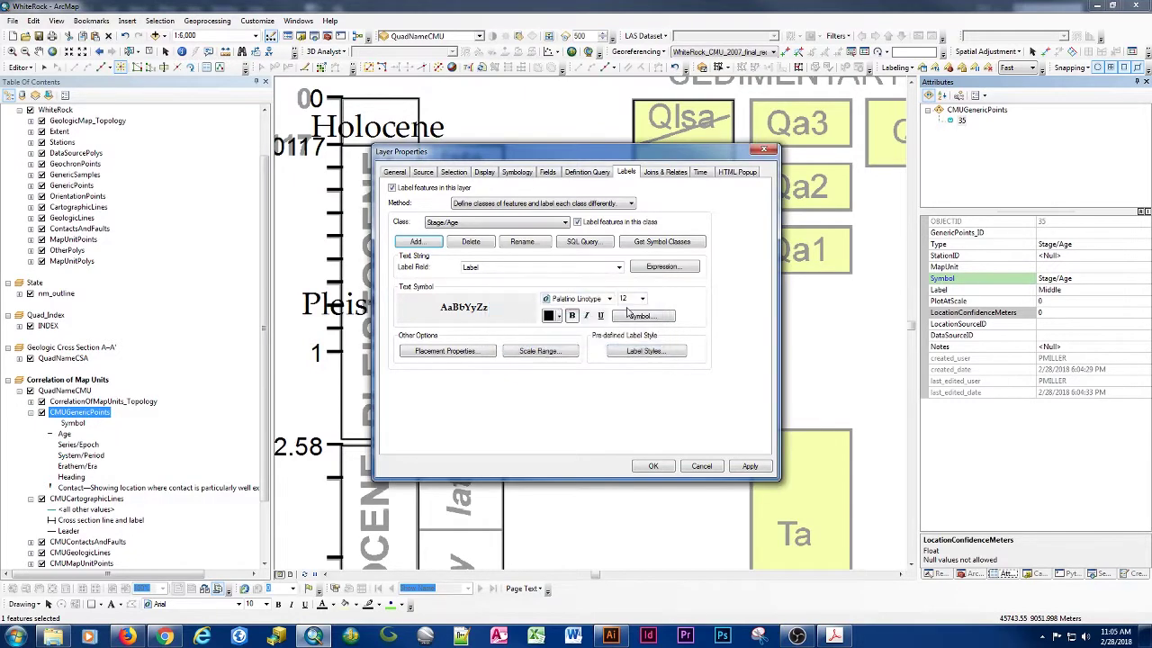
# Step: Set the Stage/Age label class query to Type = 'Stage/Age'
pyautogui.click(583, 242)
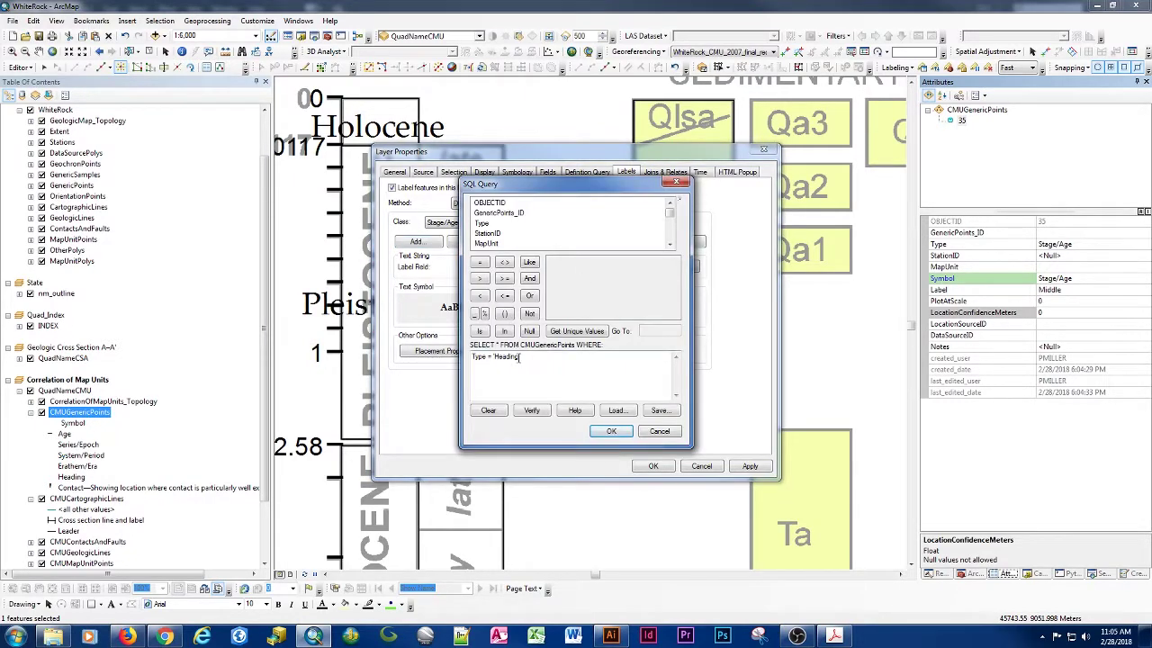
pyautogui.moveTo(525, 357); pyautogui.dragTo(499, 359)
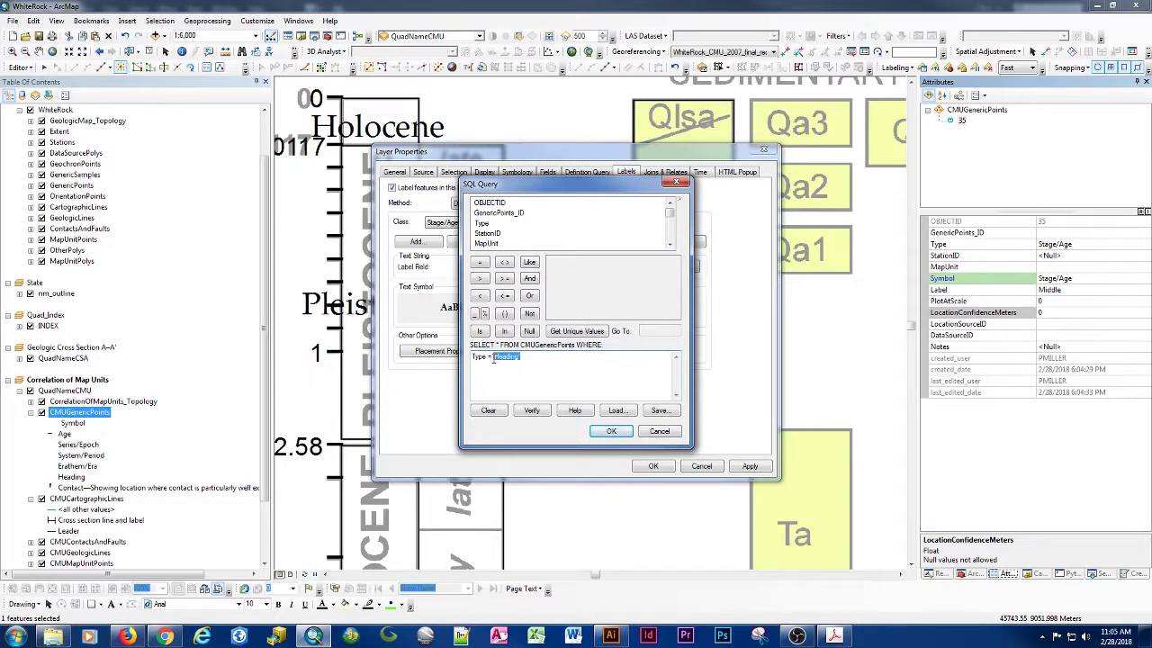
pyautogui.press('BackSpace')
pyautogui.click(484, 224)
pyautogui.click(569, 333)
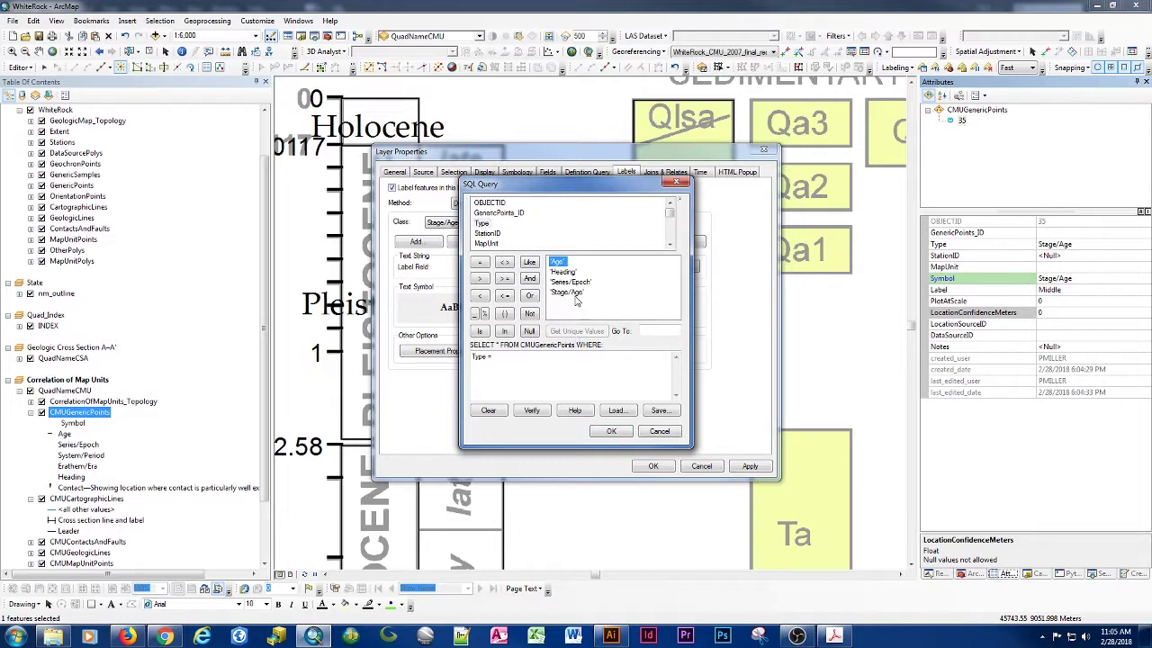
pyautogui.doubleClick(576, 293)
pyautogui.click(613, 434)
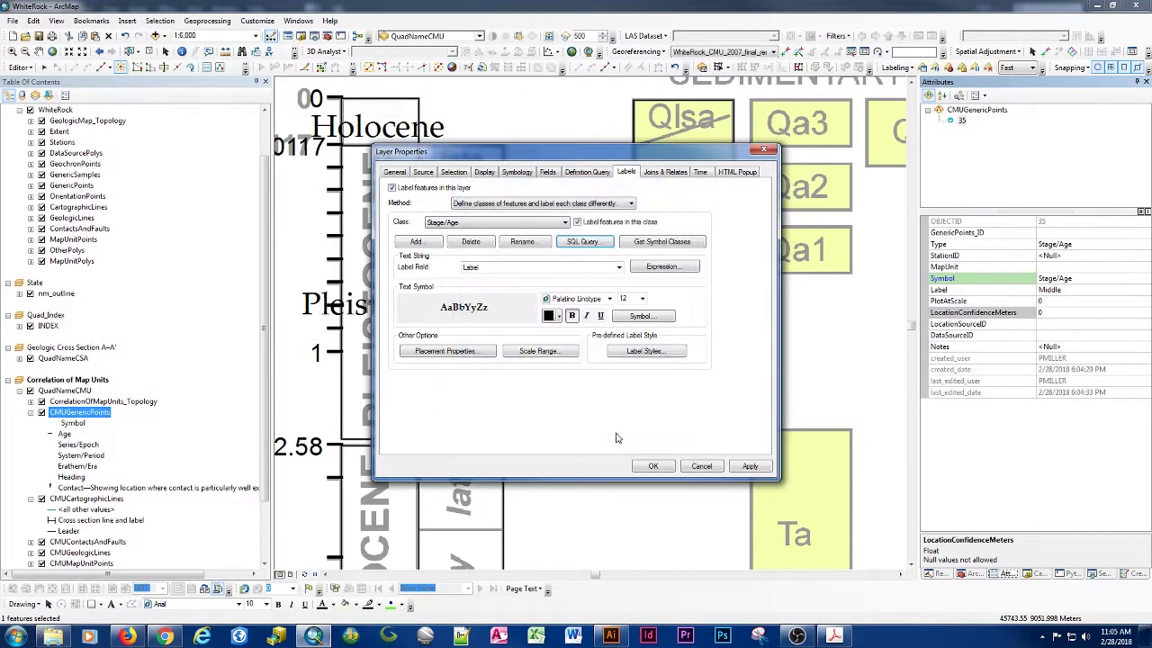
# Step: Set the Stage/Age class's label text size to 6, keeping the Palatino Linotype font
pyautogui.click(606, 298)
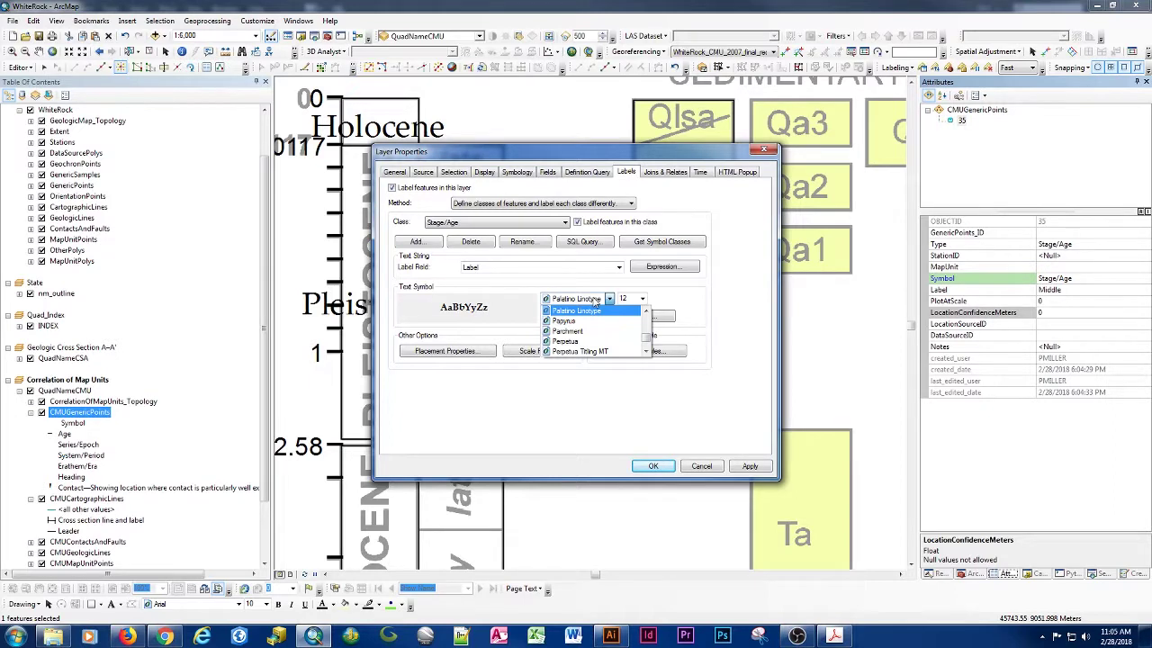
pyautogui.click(623, 299)
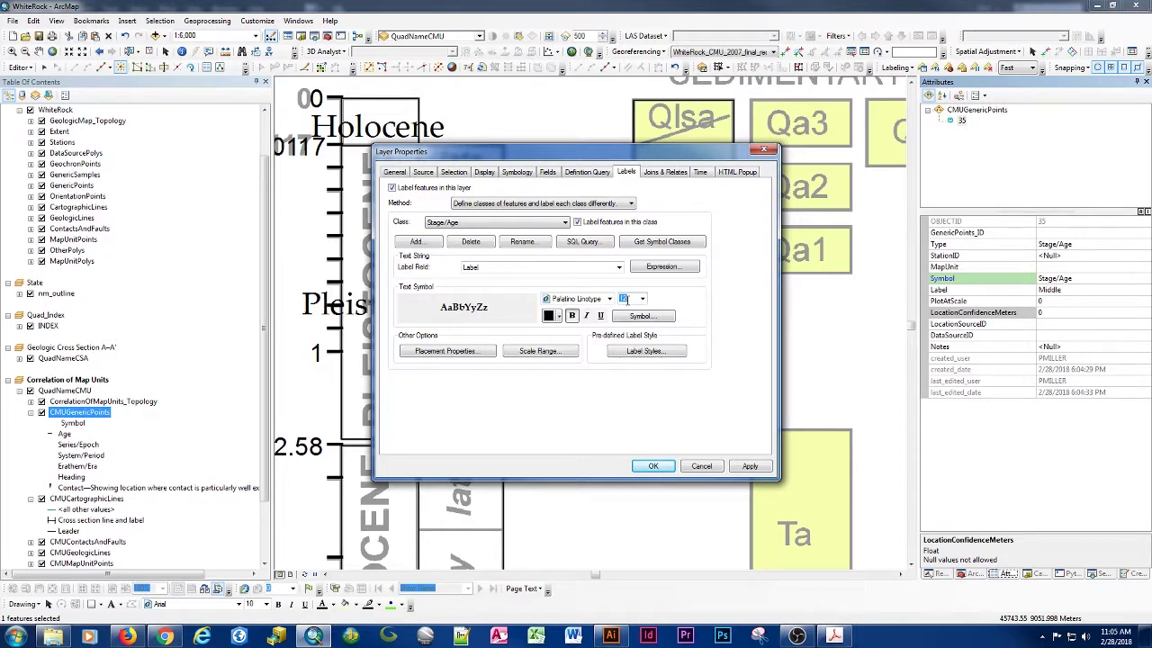
pyautogui.write('7')
pyautogui.write('6')
# Step: Set the Stage/Age label position to Centered on point, leaving alignment to the graticule off
pyautogui.click(487, 351)
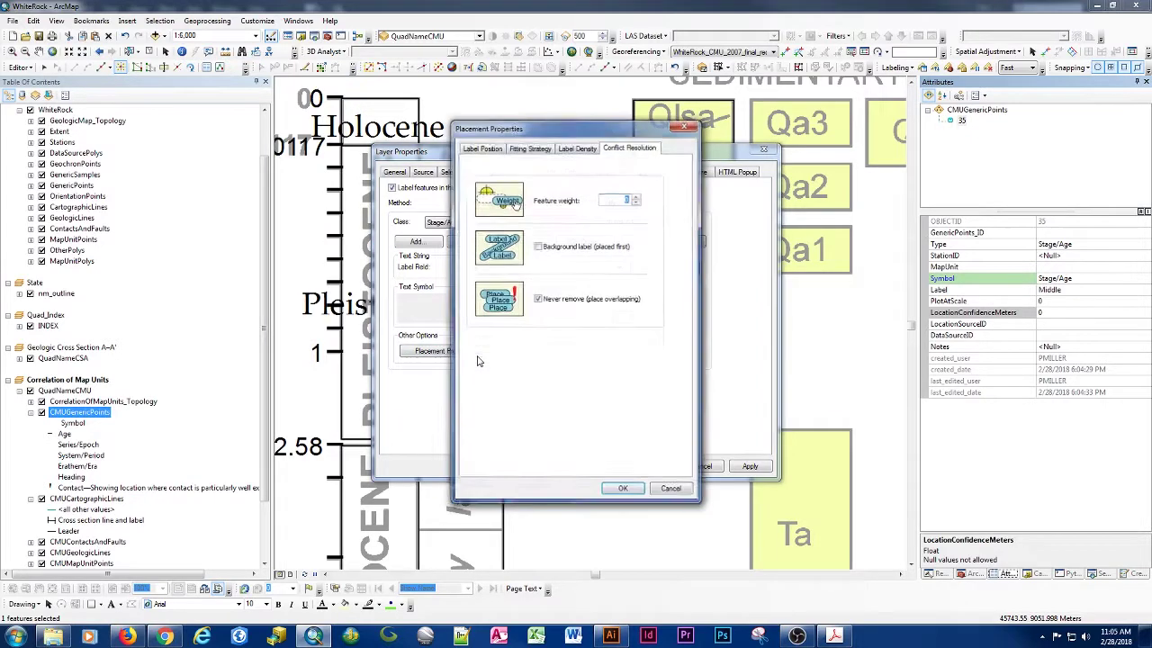
pyautogui.click(483, 148)
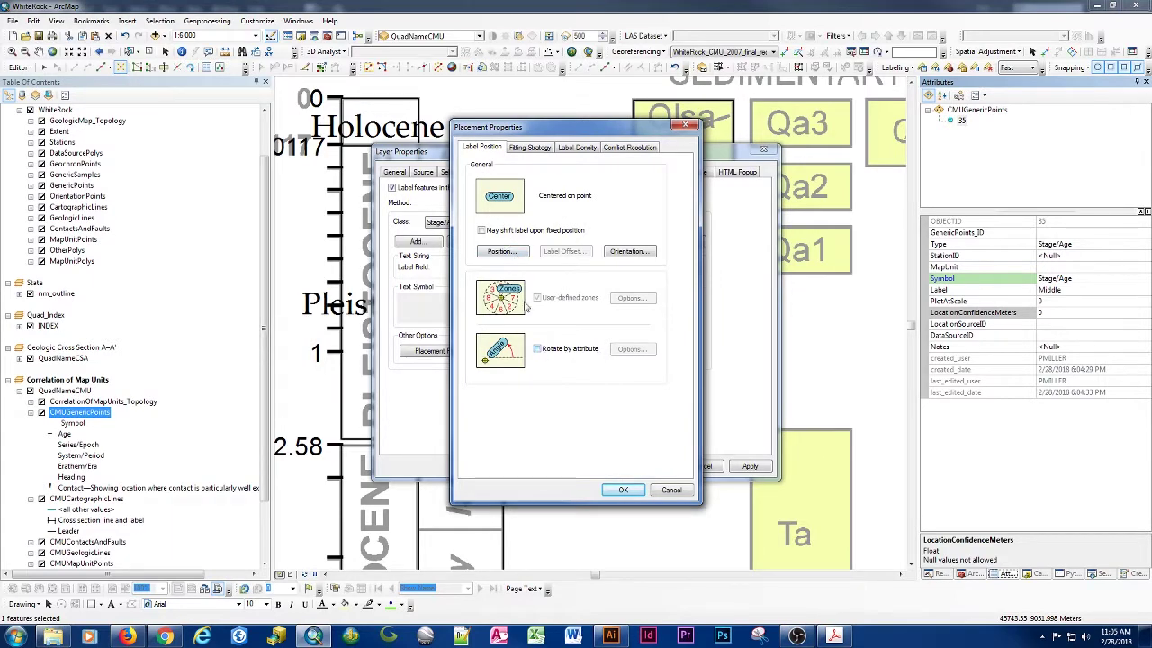
pyautogui.click(502, 251)
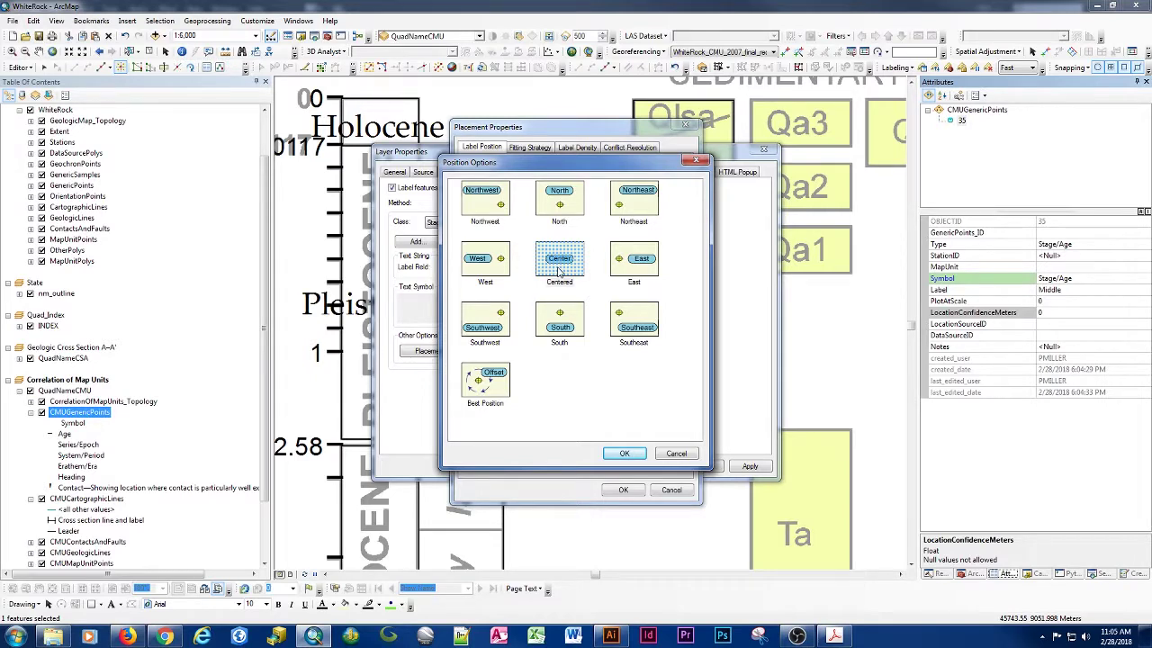
pyautogui.click(560, 263)
pyautogui.click(624, 452)
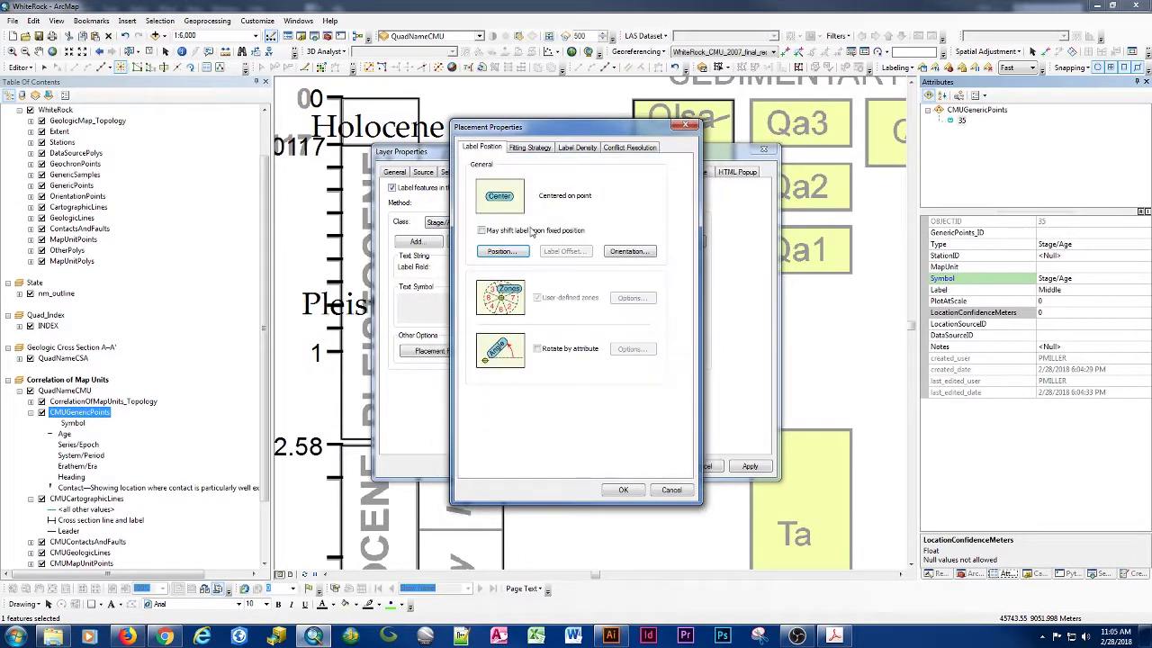
pyautogui.click(619, 255)
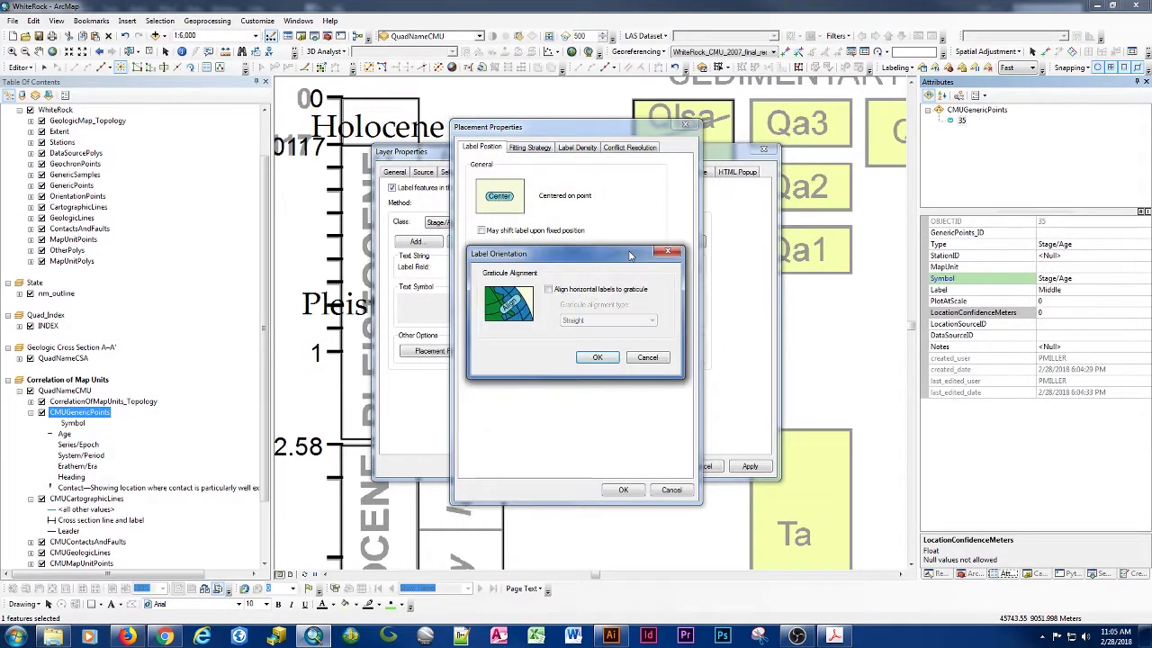
pyautogui.click(594, 352)
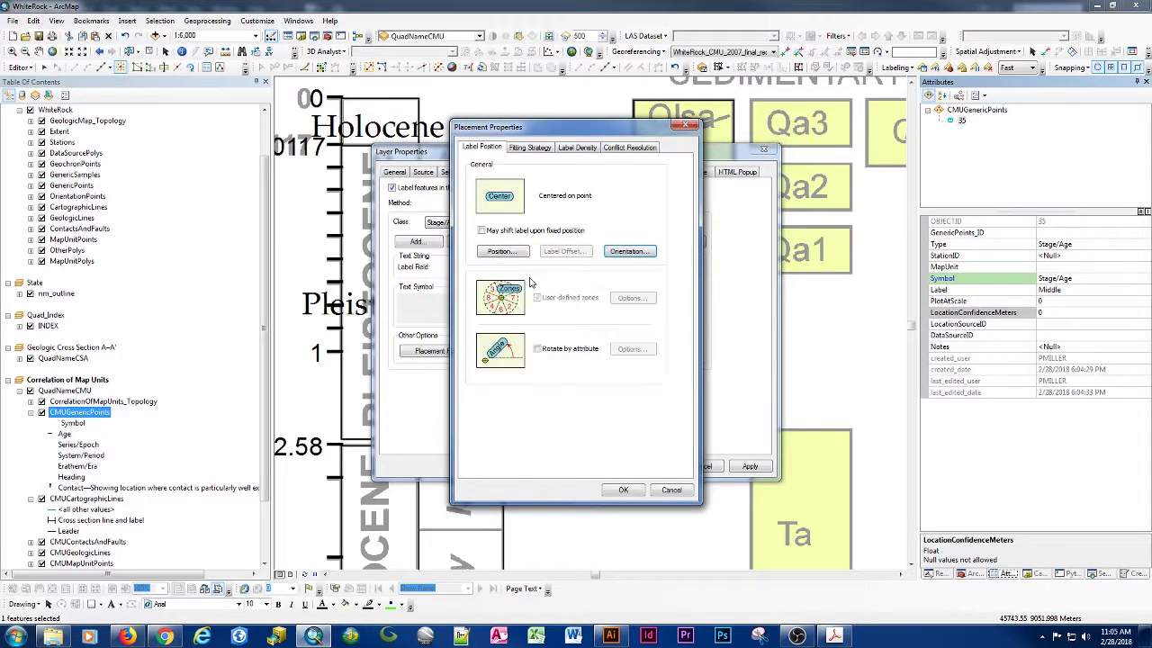
# Step: Check the labels' fitting strategy, density and conflict resolution options, and apply the placement and layer properties
pyautogui.click(533, 148)
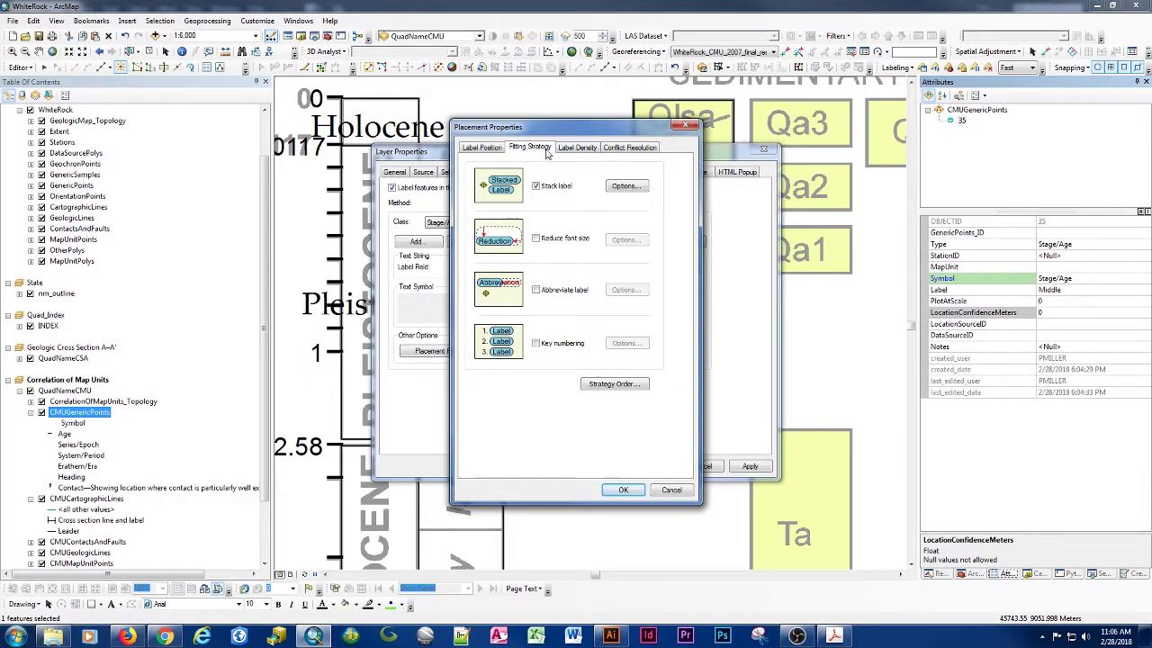
pyautogui.click(568, 148)
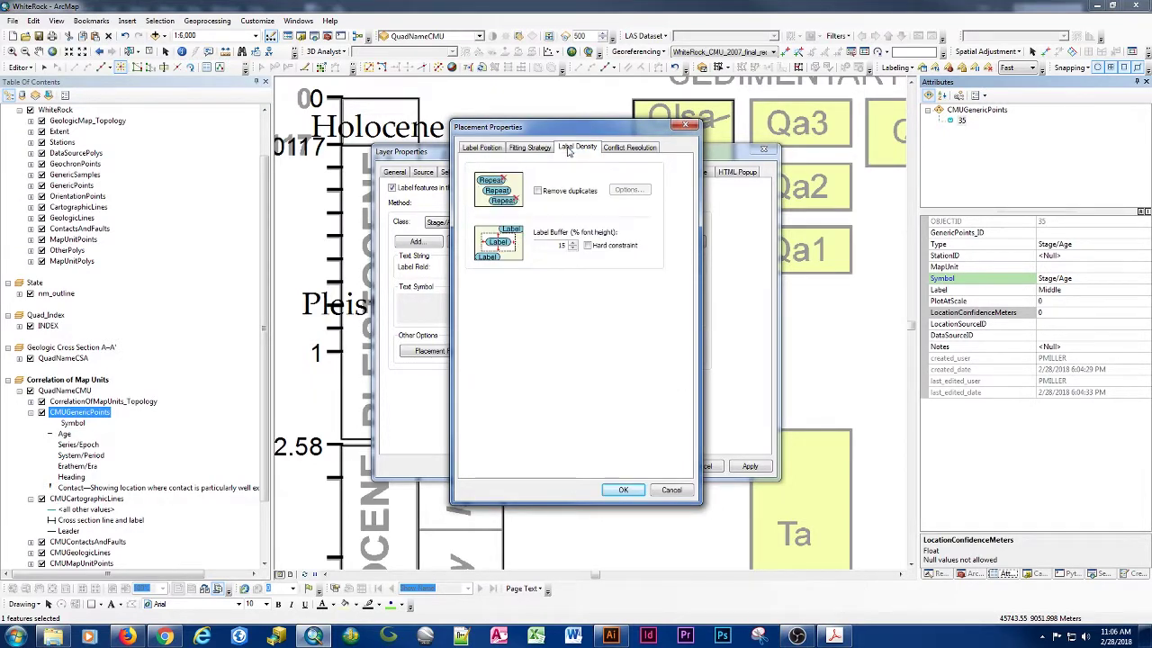
pyautogui.click(626, 149)
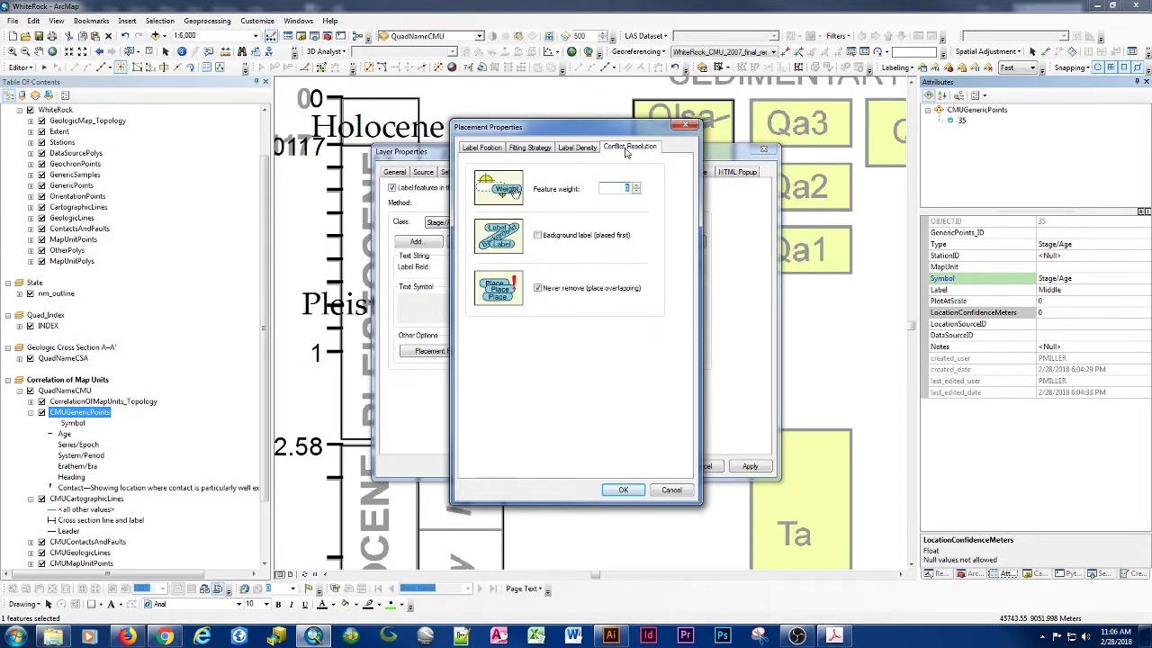
pyautogui.click(491, 149)
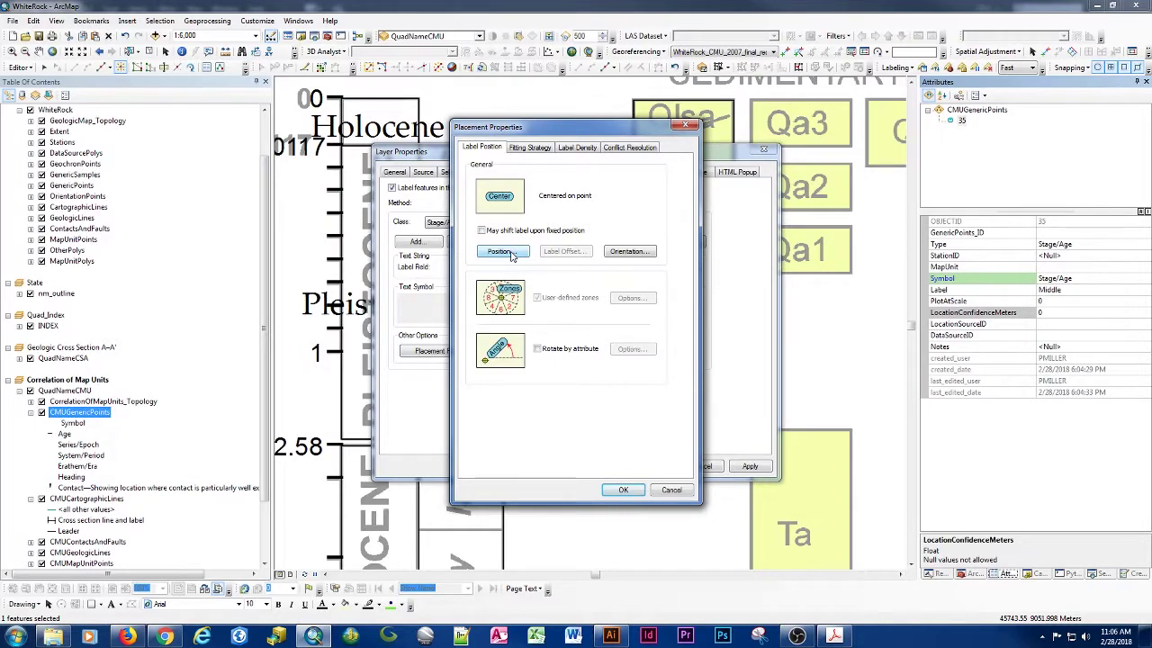
pyautogui.click(624, 491)
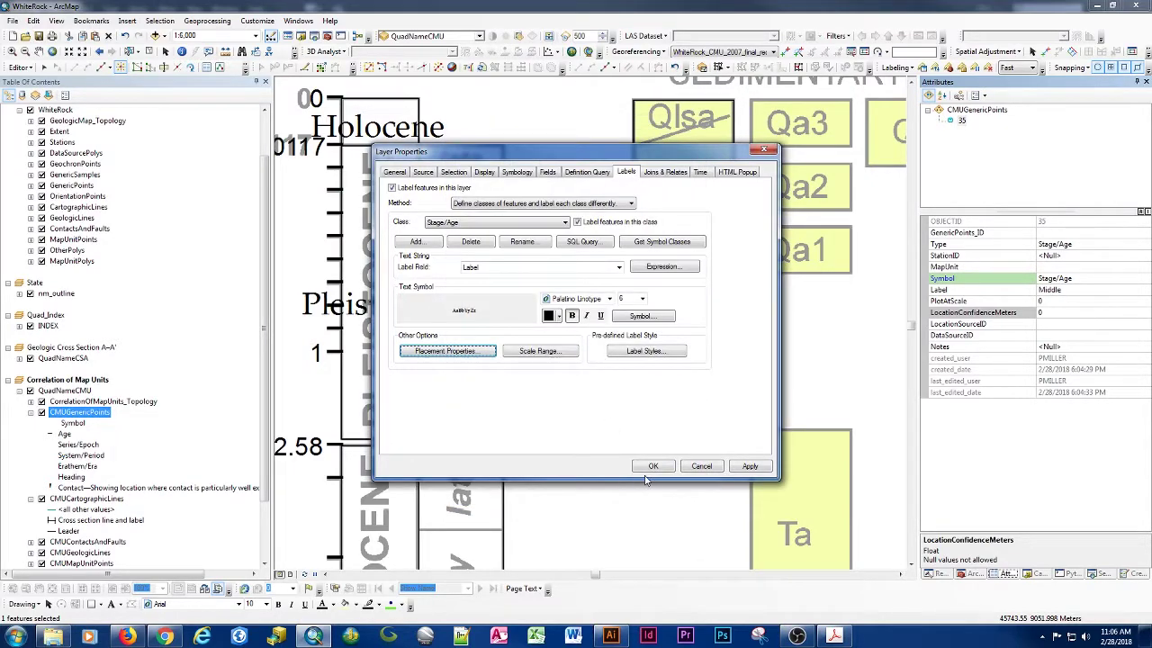
pyautogui.click(652, 467)
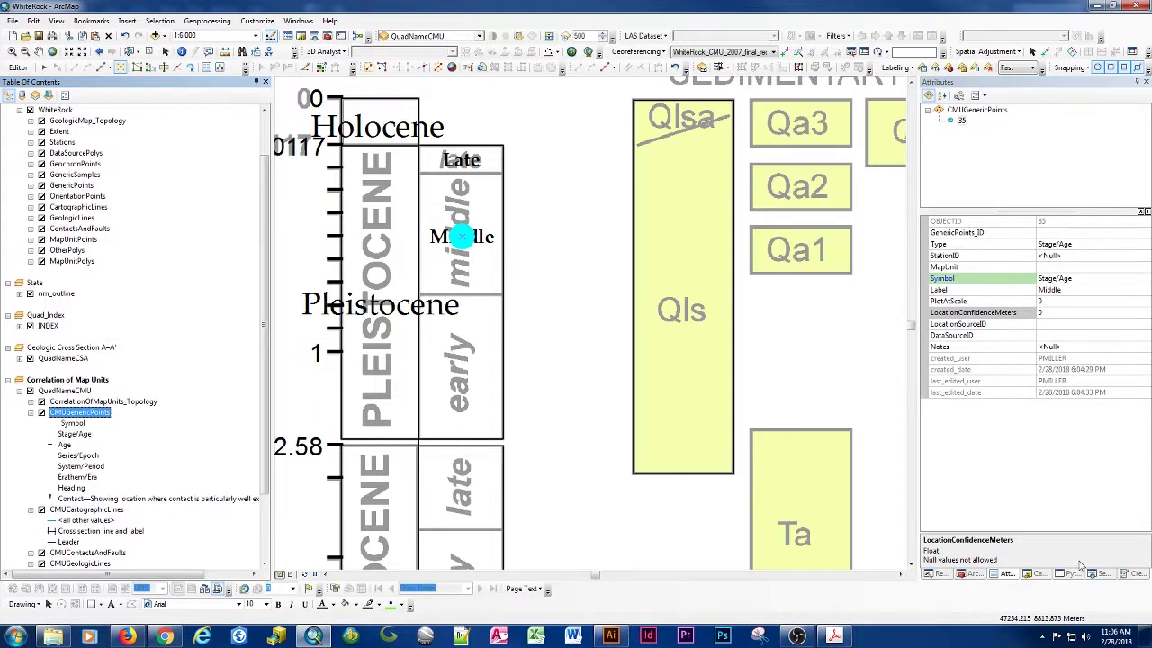
# Step: Place a Stage/Age point on the scanned early subdivision of the Pleistocene and label it early
pyautogui.click(1137, 573)
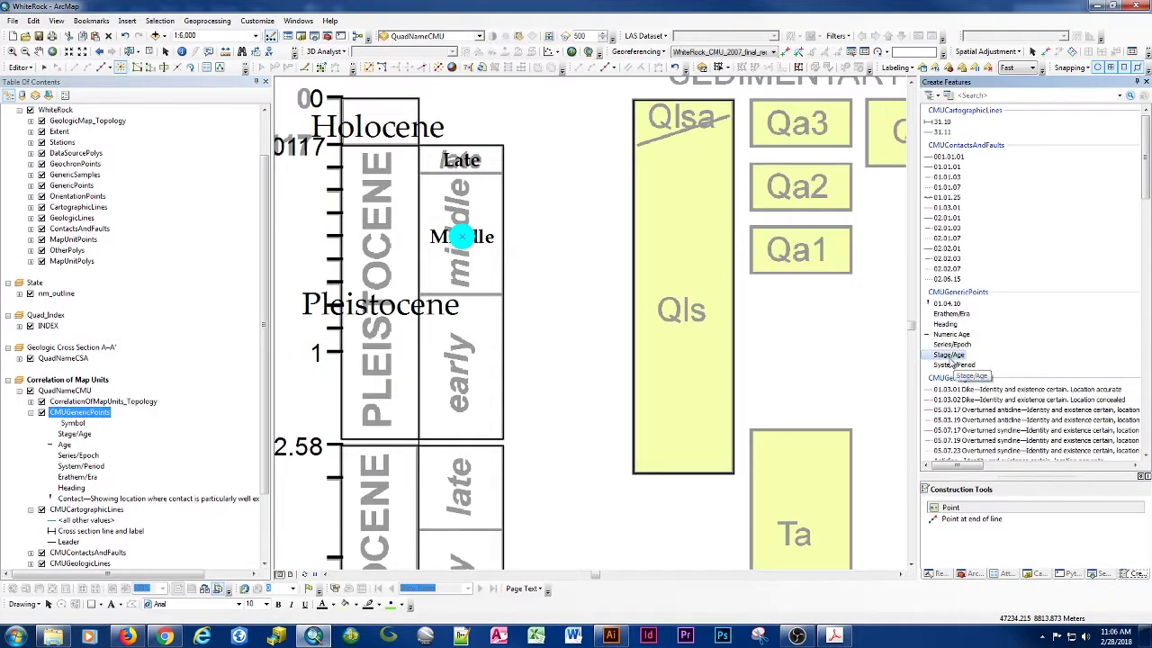
pyautogui.click(458, 377)
pyautogui.click(1008, 573)
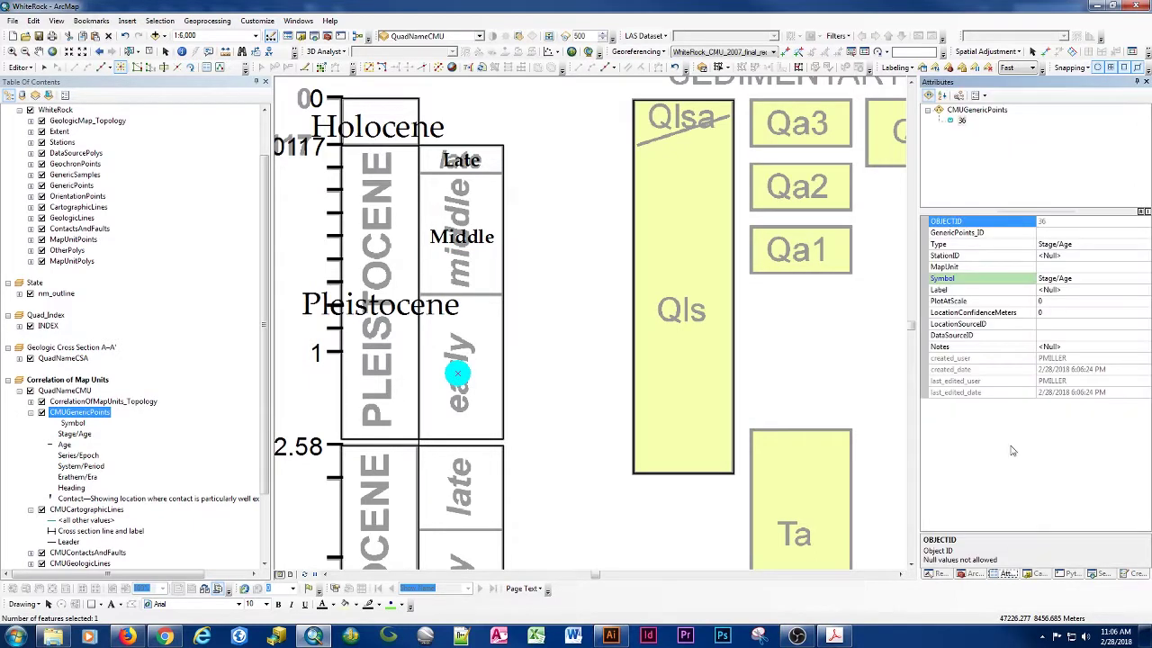
pyautogui.click(1052, 290)
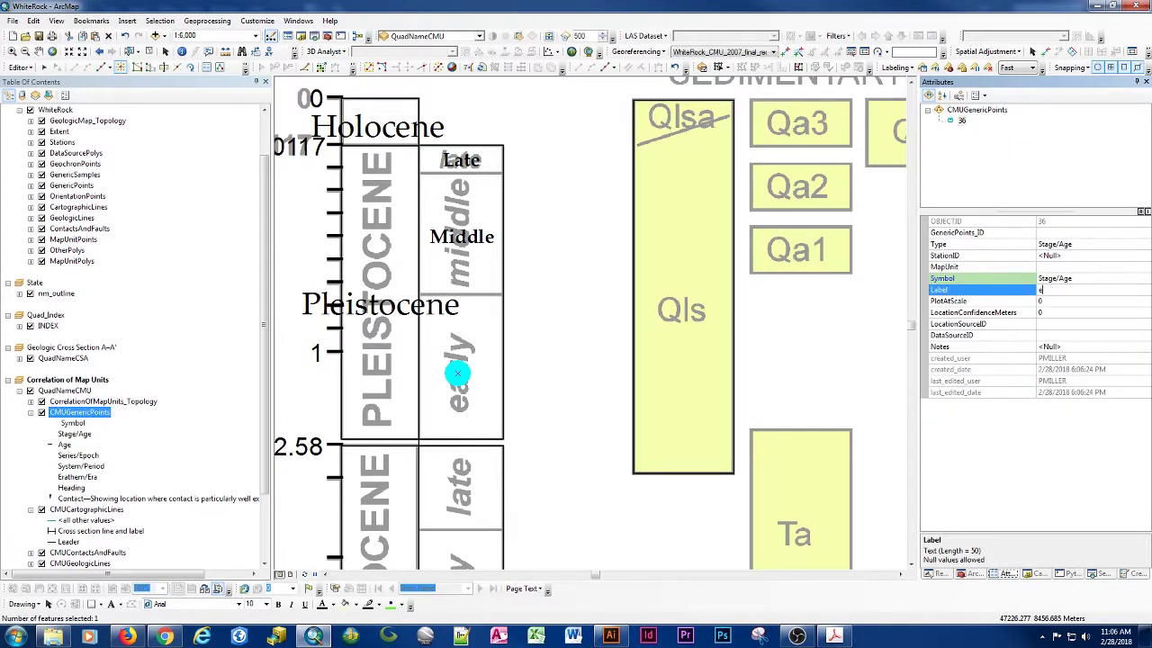
pyautogui.press('Return')
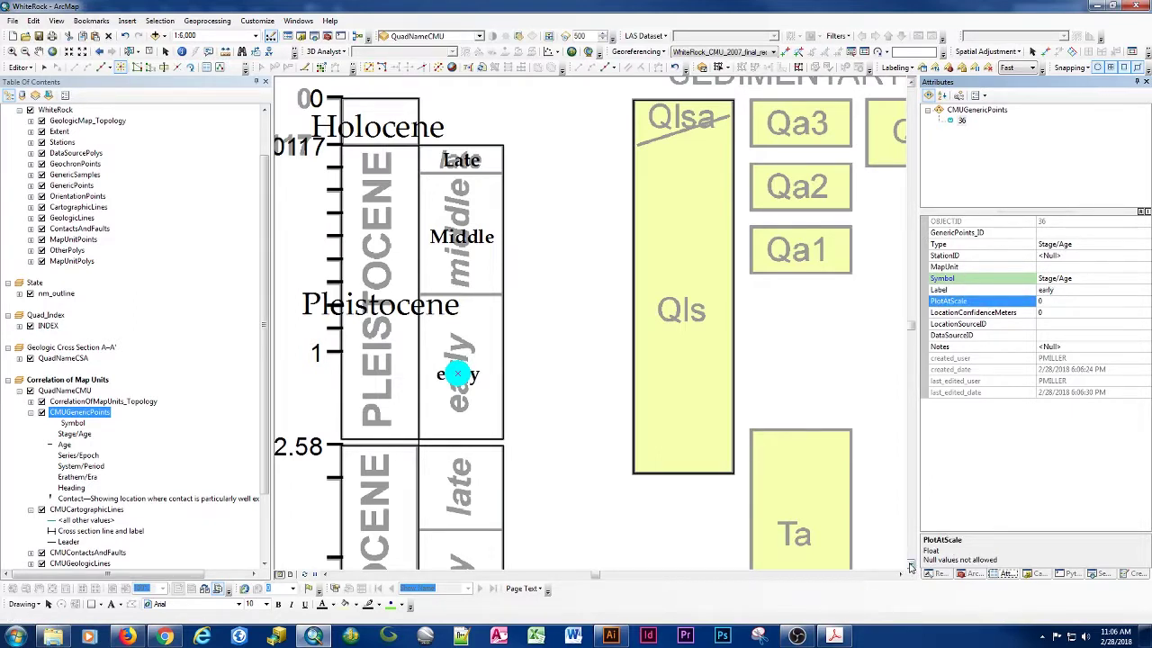
# Step: Examine the whole correlation chart and the CMUMapUnitPoints feature templates, including the properties of the Oligocene template
pyautogui.scroll(3, 509, 423)
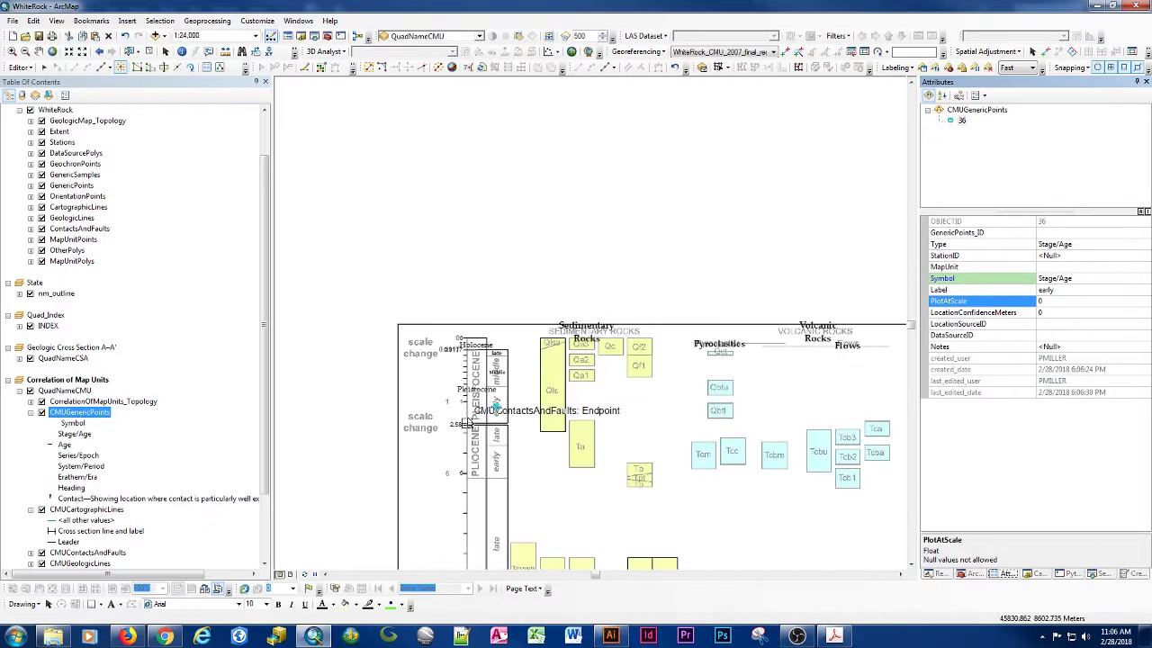
pyautogui.scroll(-2, 270, 461)
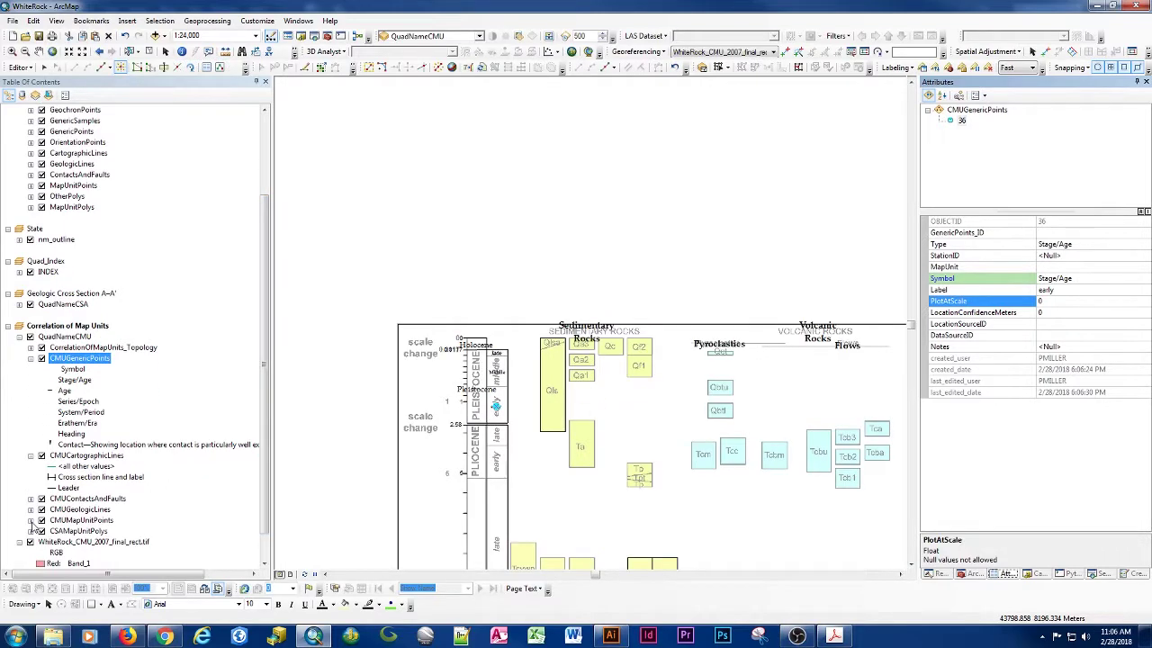
pyautogui.click(31, 521)
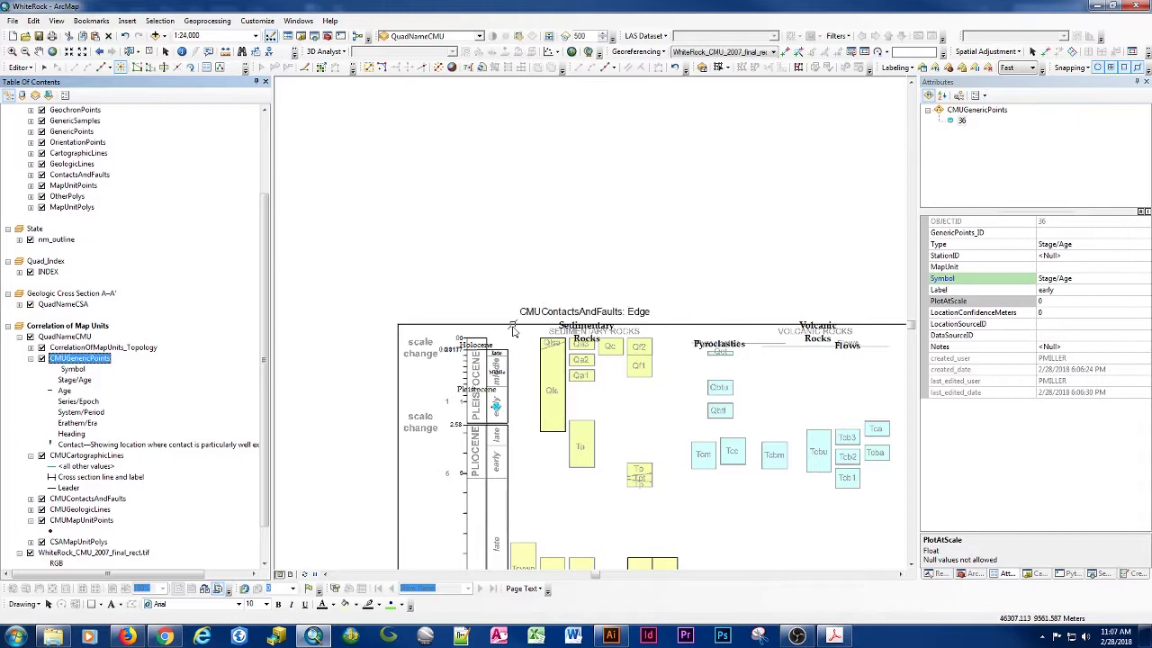
pyautogui.click(912, 565)
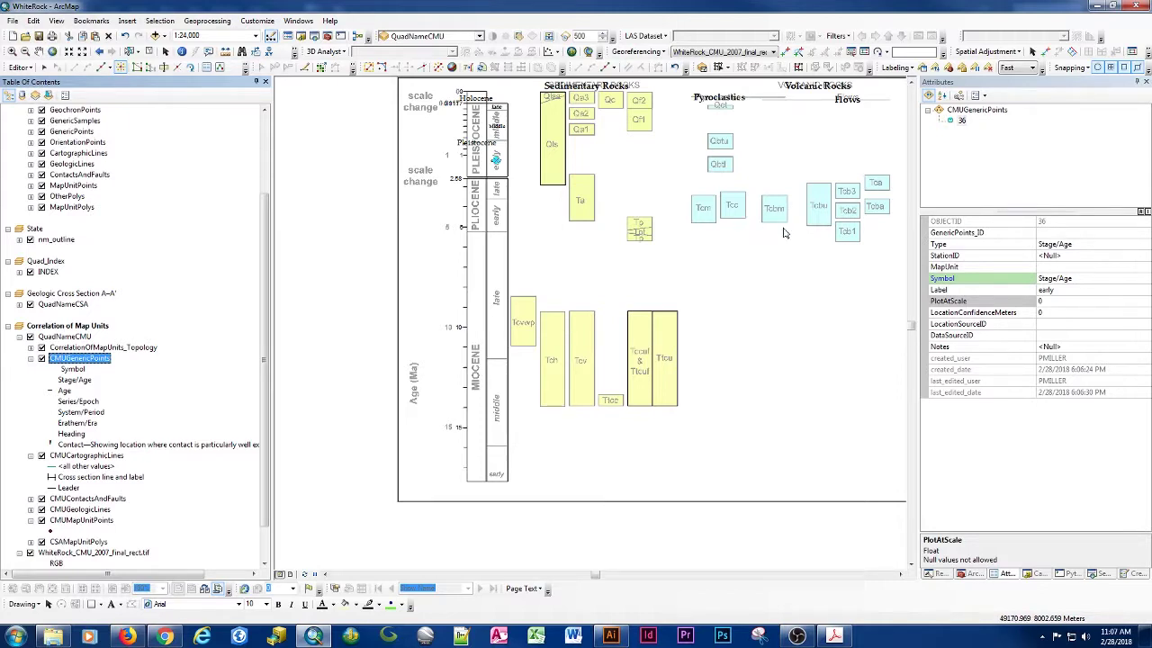
pyautogui.click(911, 83)
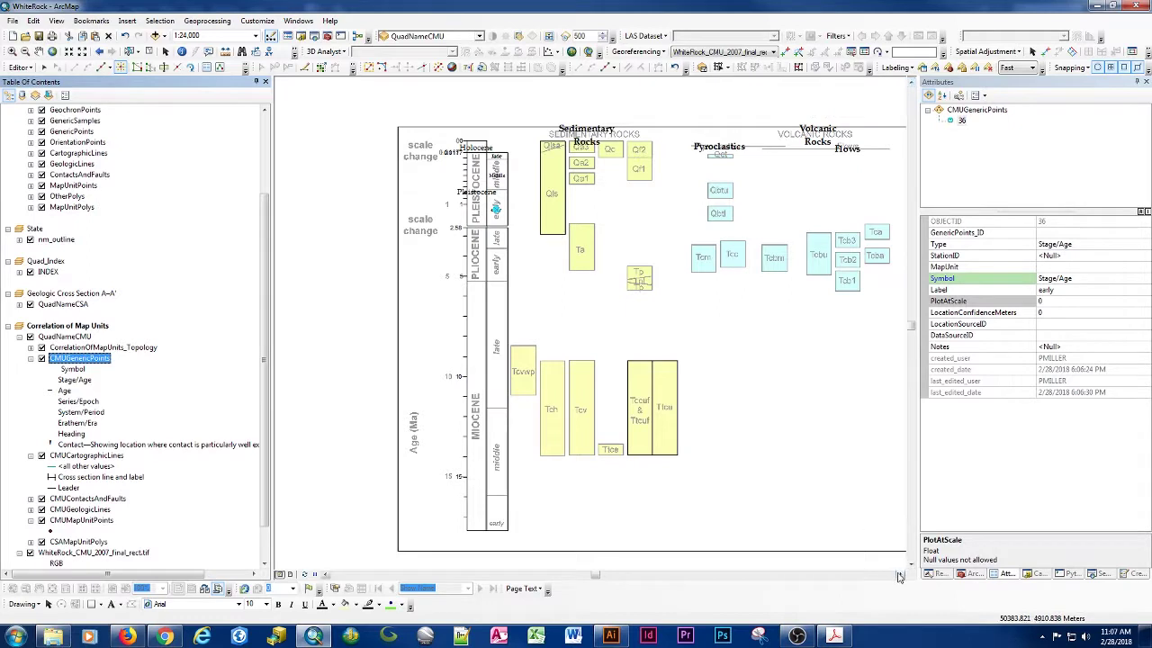
pyautogui.click(899, 575)
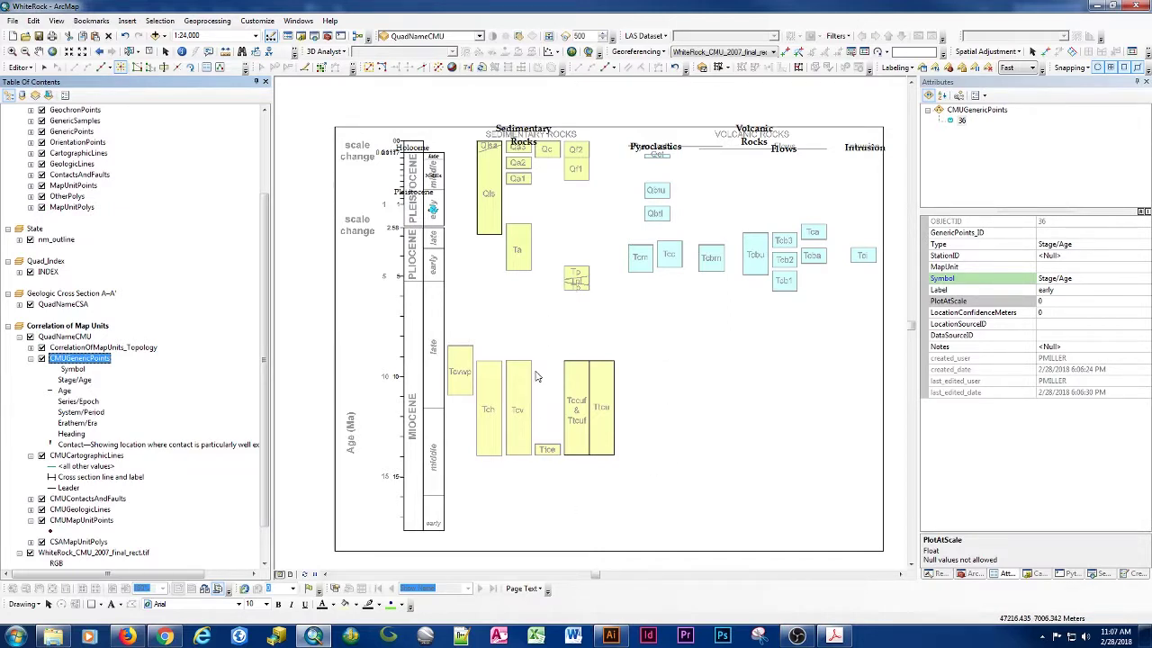
pyautogui.click(95, 521)
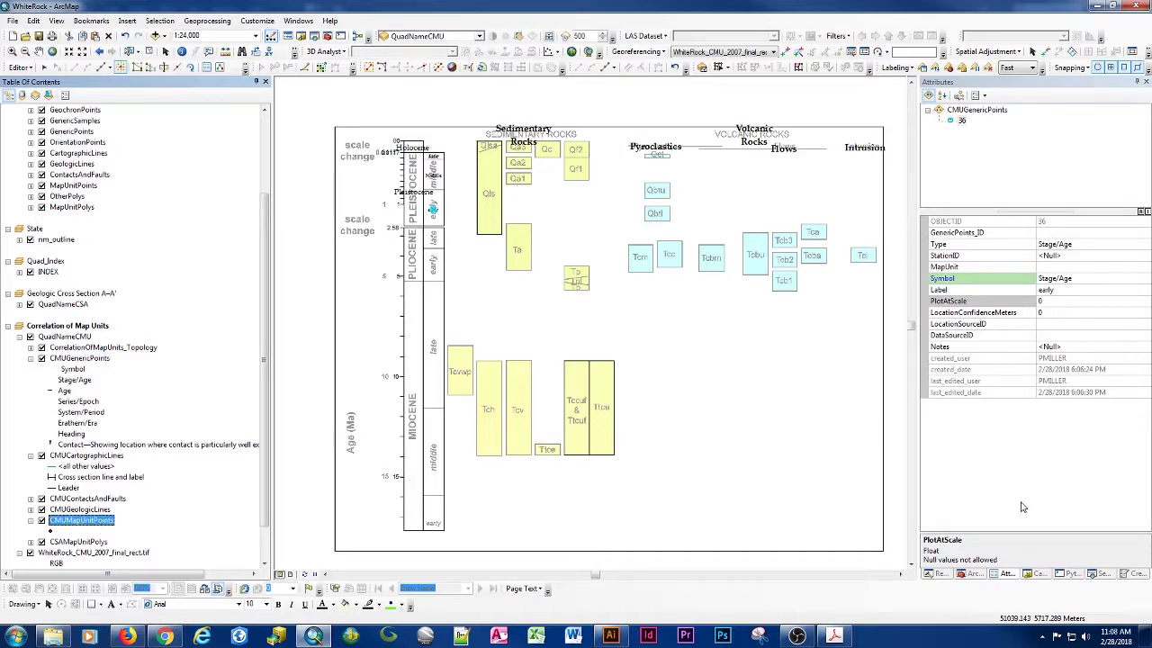
pyautogui.click(1141, 573)
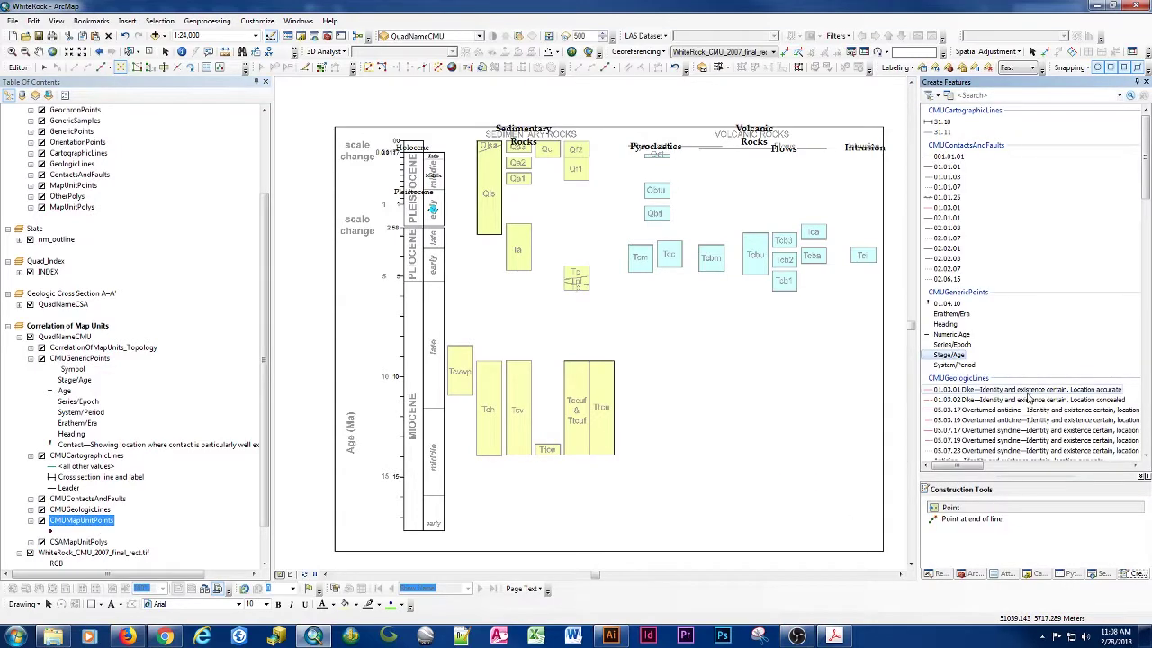
pyautogui.moveTo(1147, 180); pyautogui.dragTo(1146, 330)
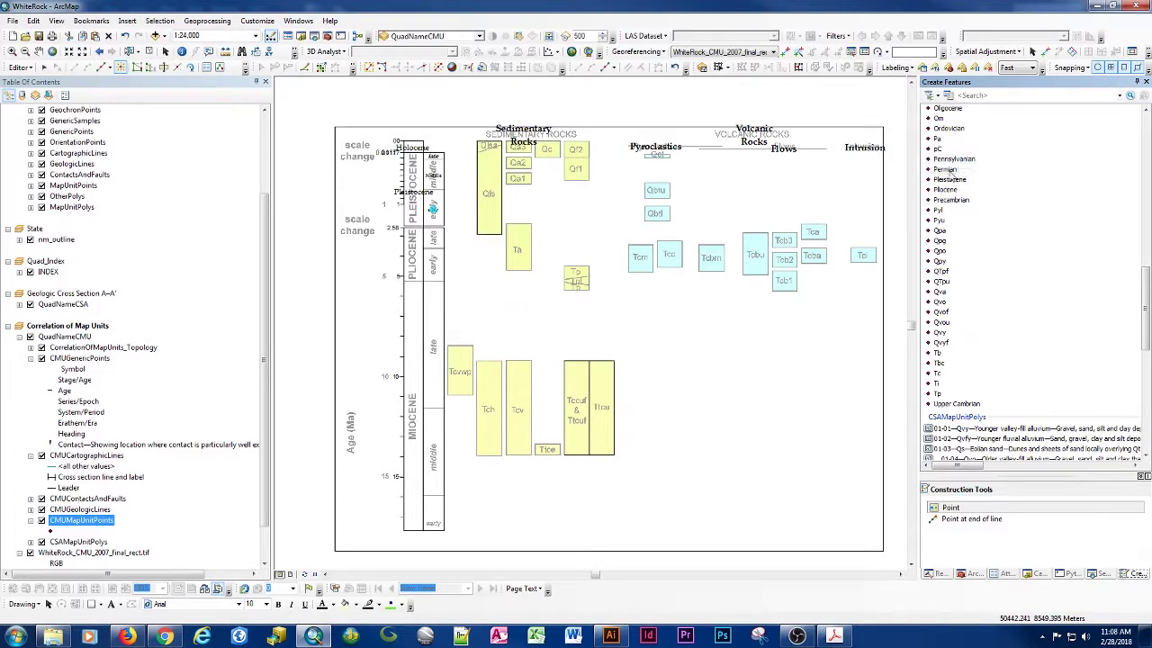
pyautogui.scroll(3, 1148, 110)
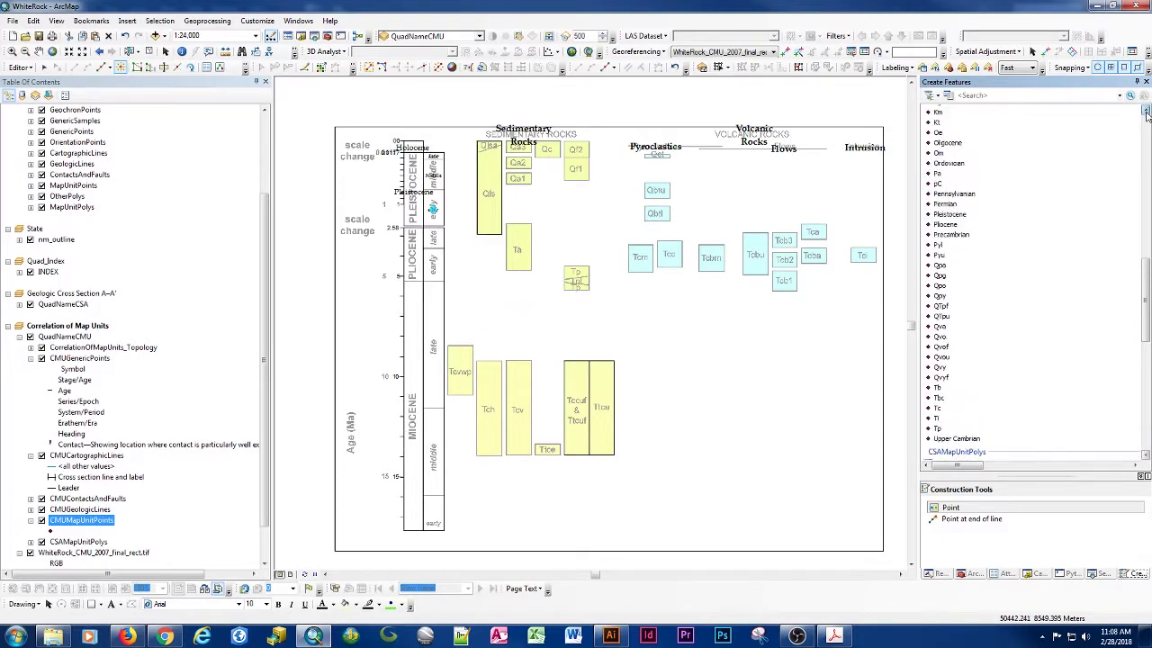
pyautogui.doubleClick(956, 184)
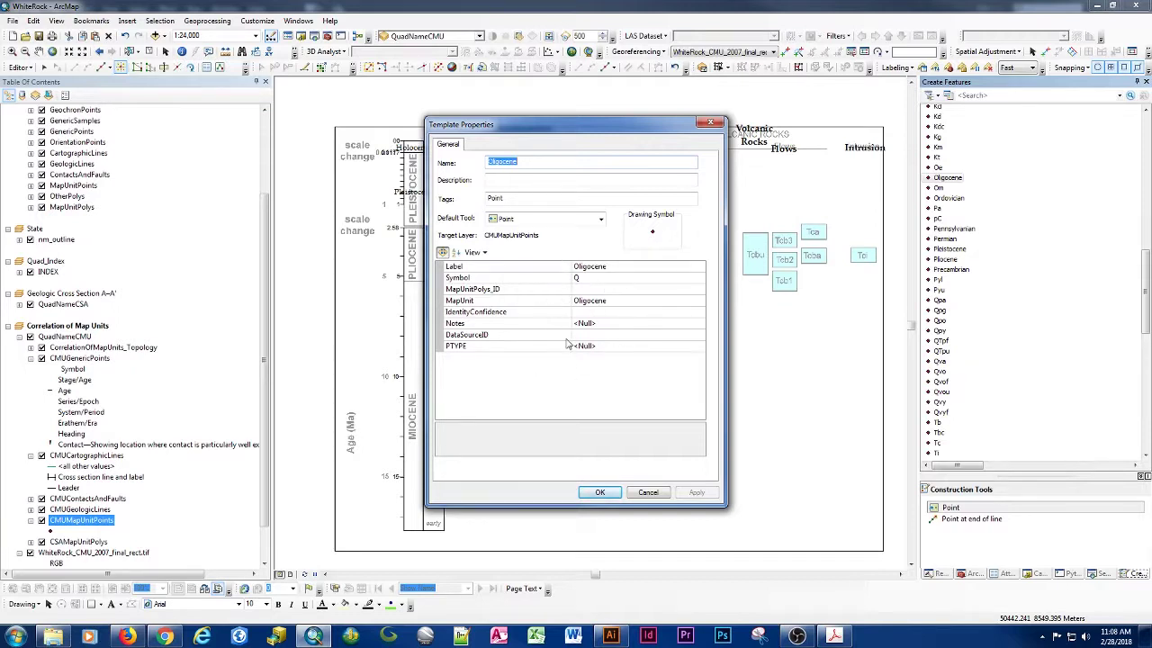
pyautogui.click(607, 497)
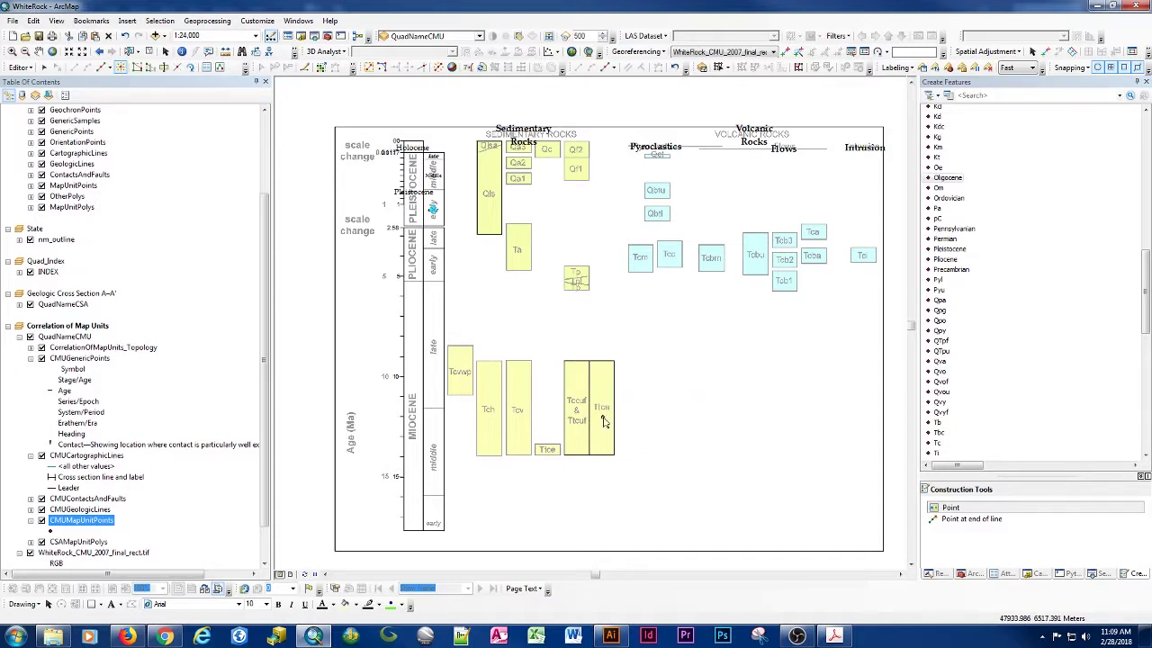
# Step: Duplicate the Tc map unit point template and enter Ttcu as the copy's name and description
pyautogui.rightClick(936, 443)
pyautogui.click(966, 463)
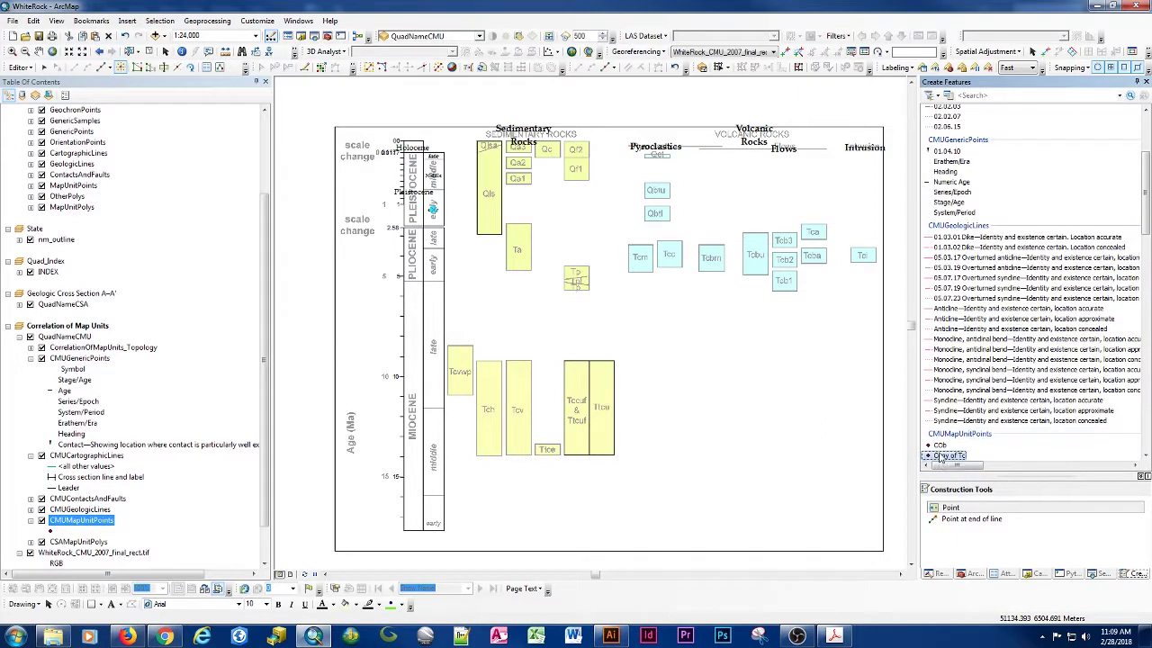
pyautogui.doubleClick(947, 455)
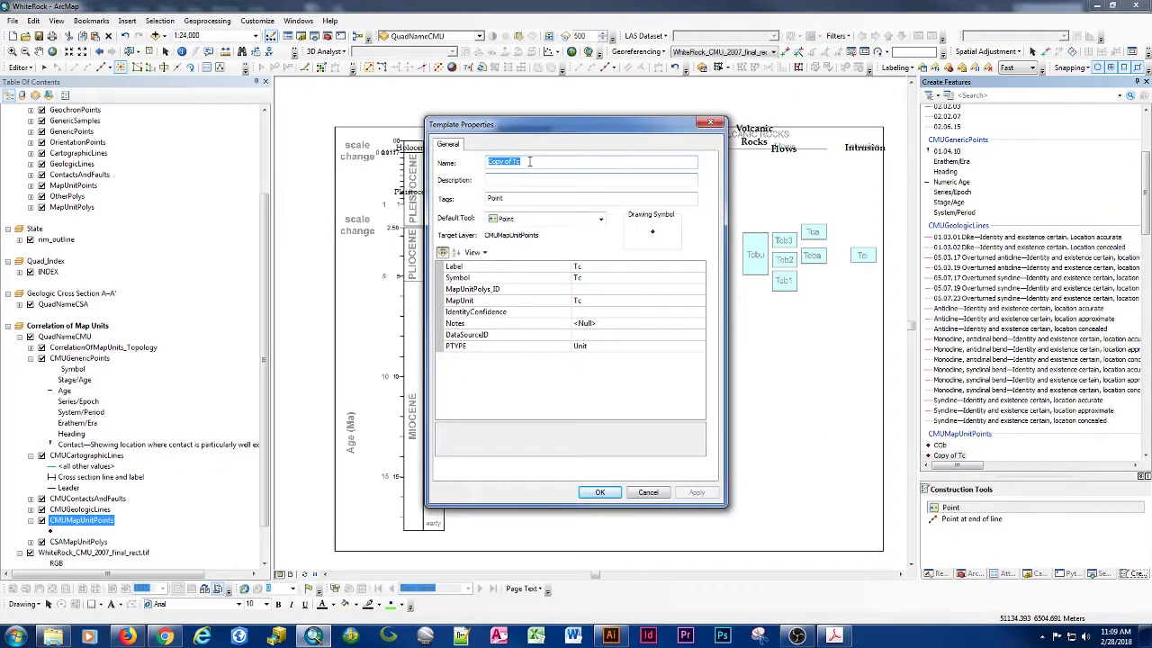
pyautogui.moveTo(499, 117); pyautogui.dragTo(744, 131)
pyautogui.write('Ttcu')
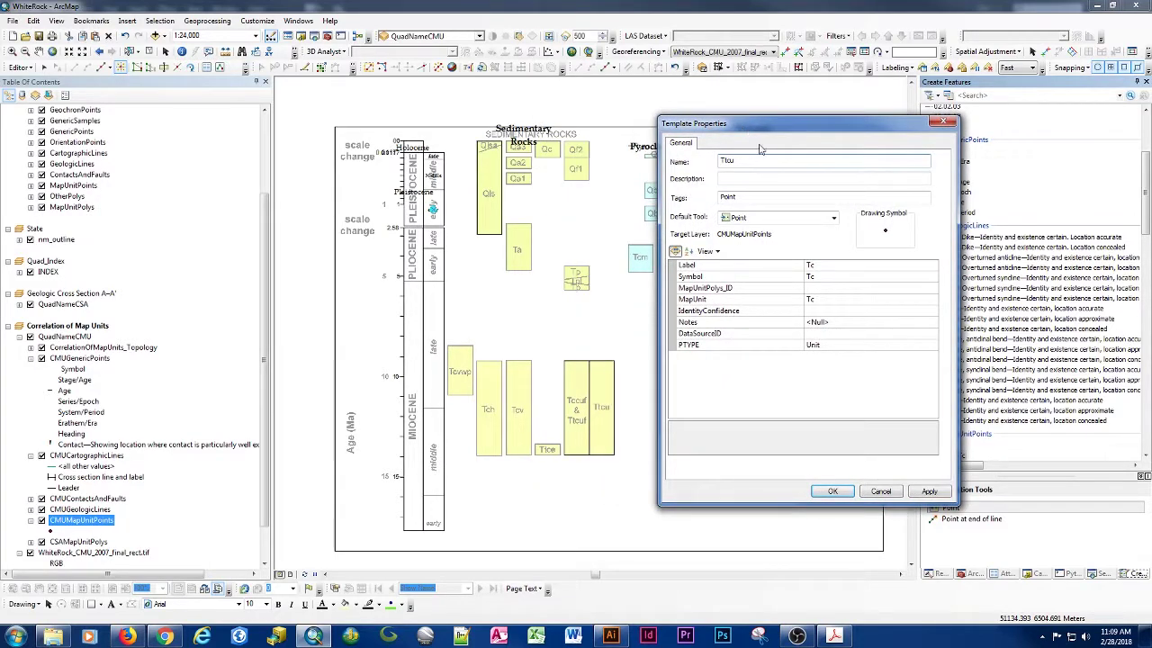
pyautogui.press('Tab')
pyautogui.write('T')
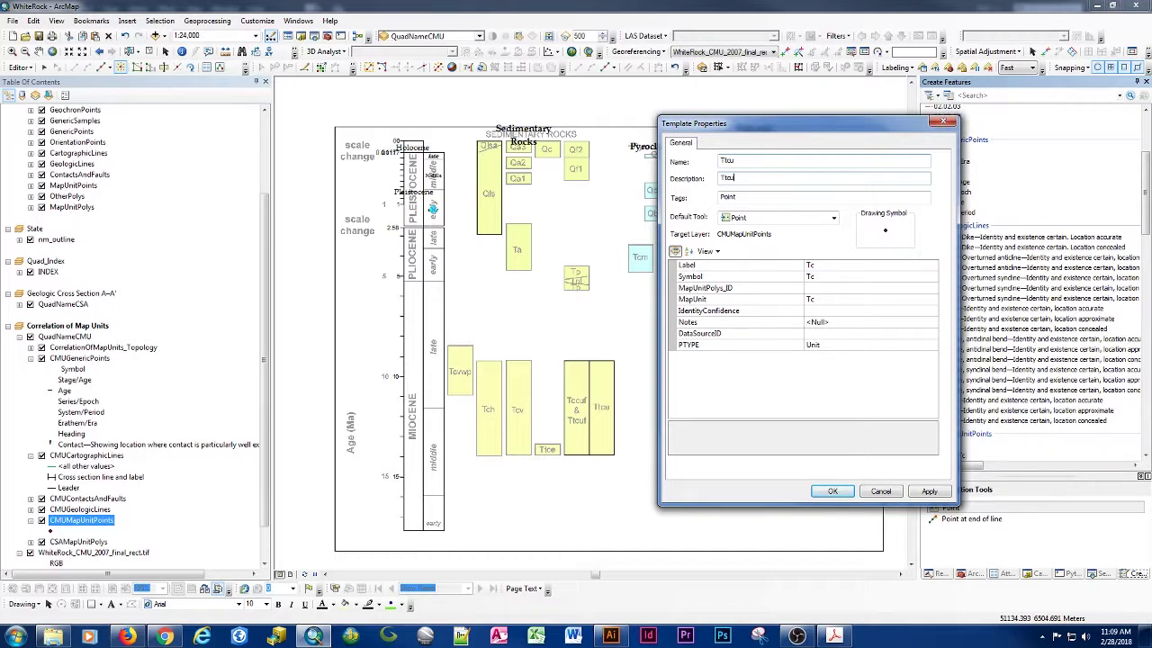
# Step: Set the new template's Label, Symbol and MapUnit to Ttcu, and place a Ttcu point in its scanned unit box
pyautogui.hotkey('shift', 'Left')
pyautogui.hotkey('shift', 'Left')
pyautogui.hotkey('shift', 'Left')
pyautogui.hotkey('shift', 'Left')
pyautogui.click(820, 264)
pyautogui.hotkey('ctrl', 'v')
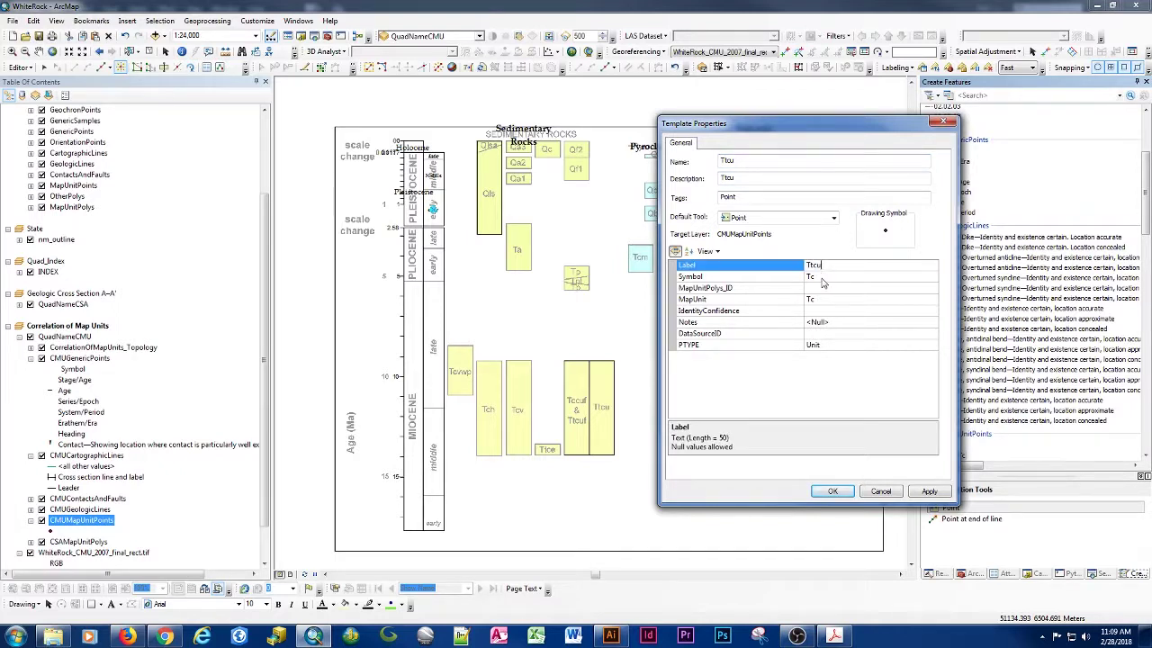
pyautogui.click(822, 276)
pyautogui.hotkey('ctrl', 'v')
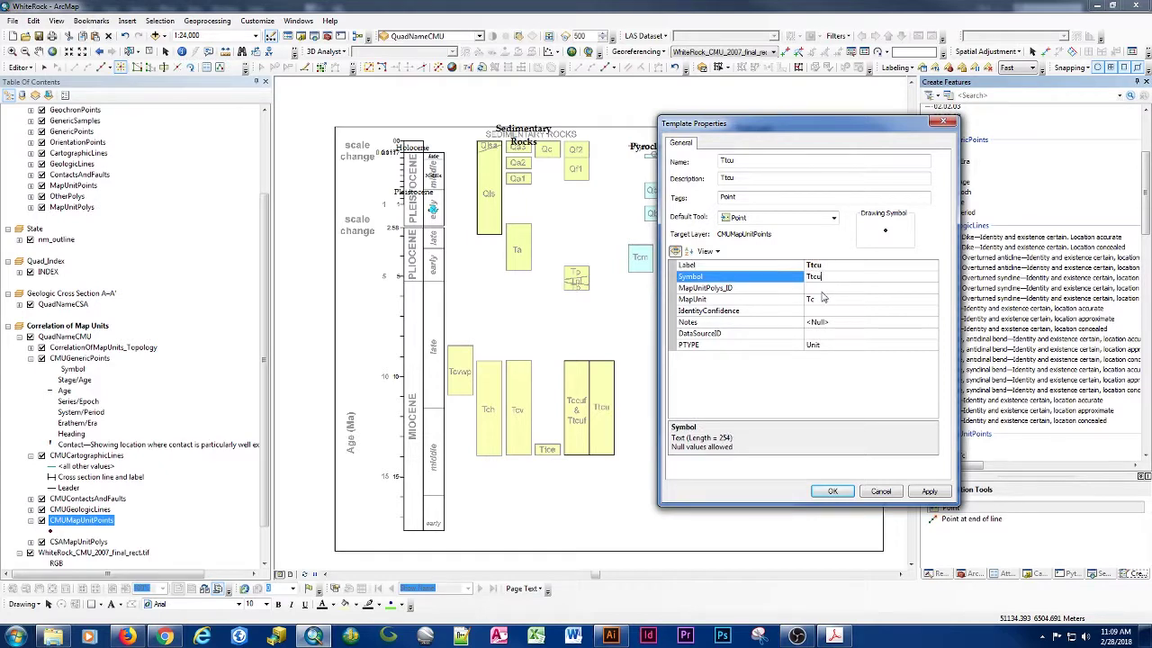
pyautogui.click(822, 297)
pyautogui.hotkey('ctrl', 'v')
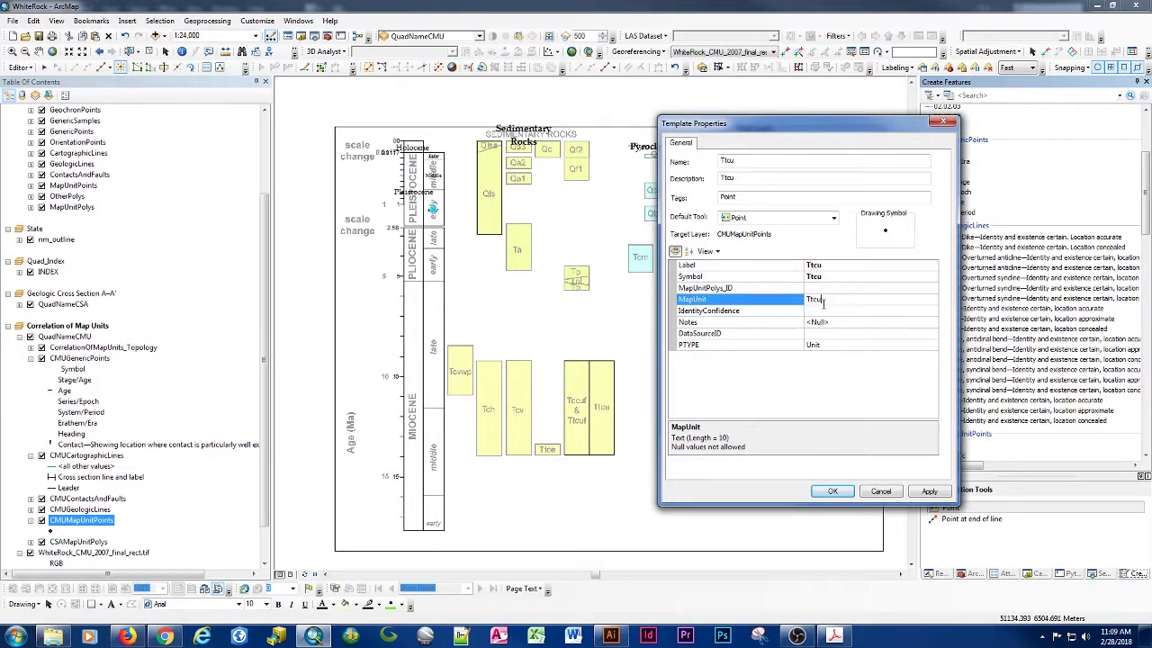
pyautogui.click(833, 492)
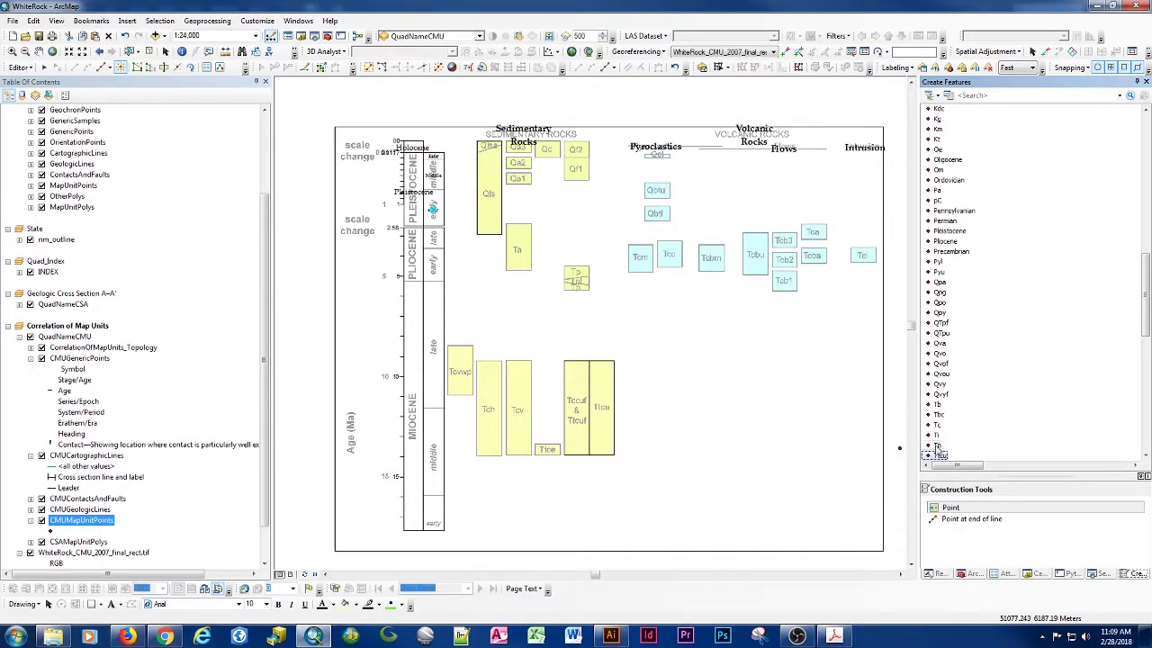
pyautogui.click(939, 454)
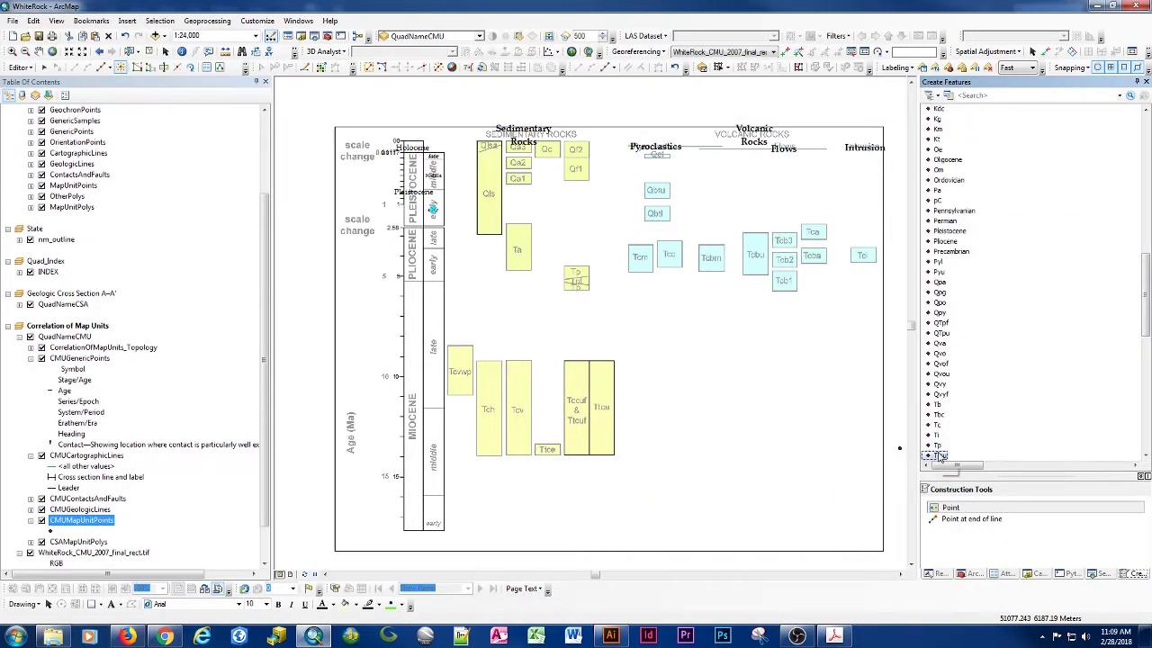
pyautogui.click(602, 410)
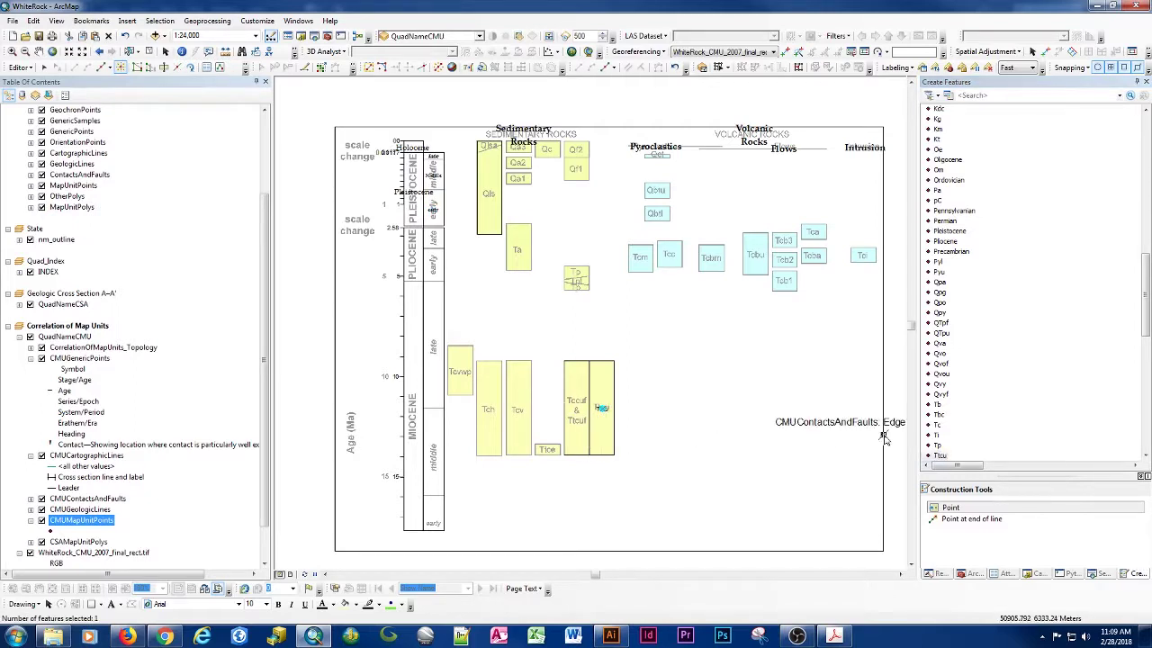
# Step: Duplicate the Ttcu template and name the copy Tccuf-Ttcuf undivided
pyautogui.click(939, 455)
pyautogui.rightClick(941, 455)
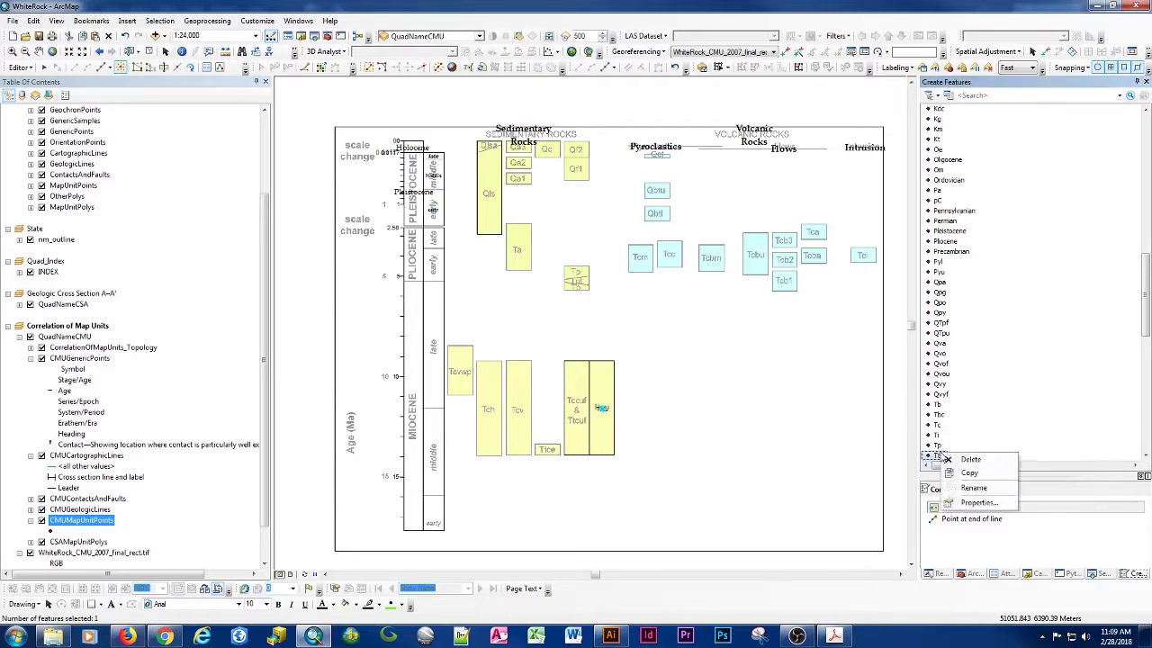
pyautogui.click(968, 474)
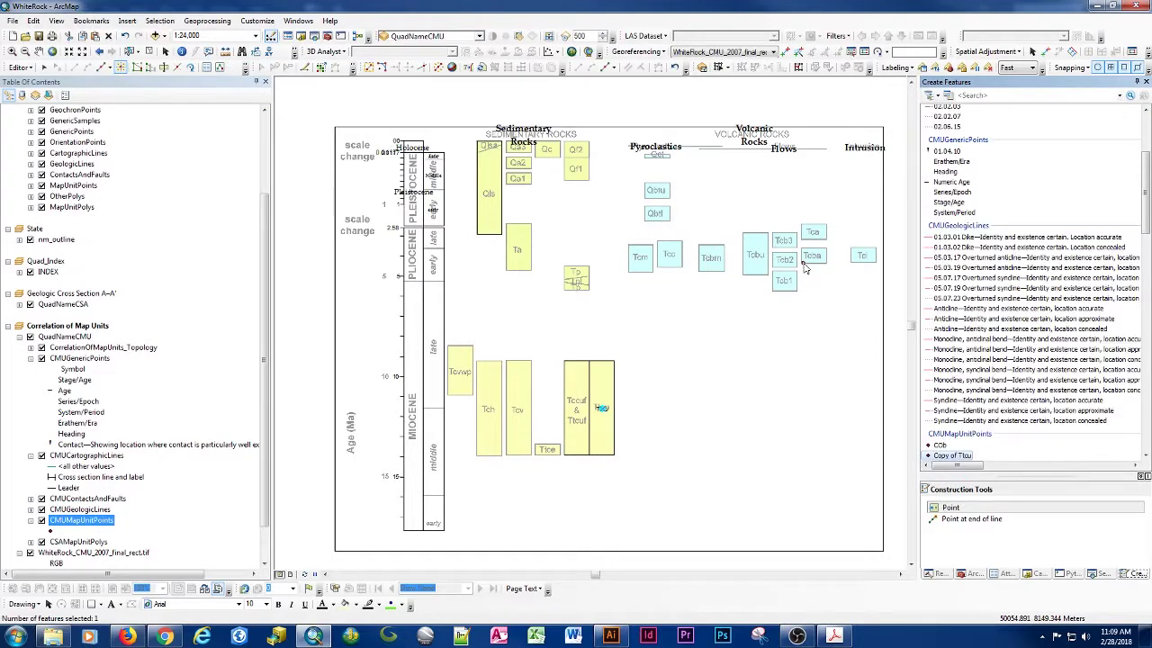
pyautogui.doubleClick(956, 456)
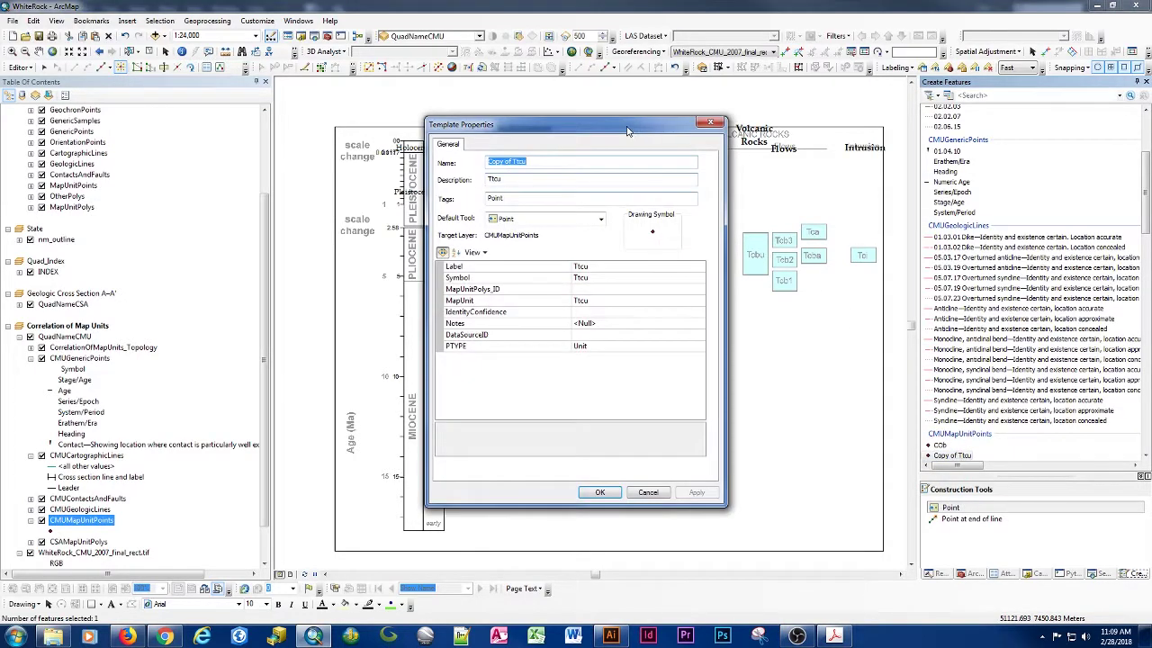
pyautogui.moveTo(630, 132); pyautogui.dragTo(923, 171)
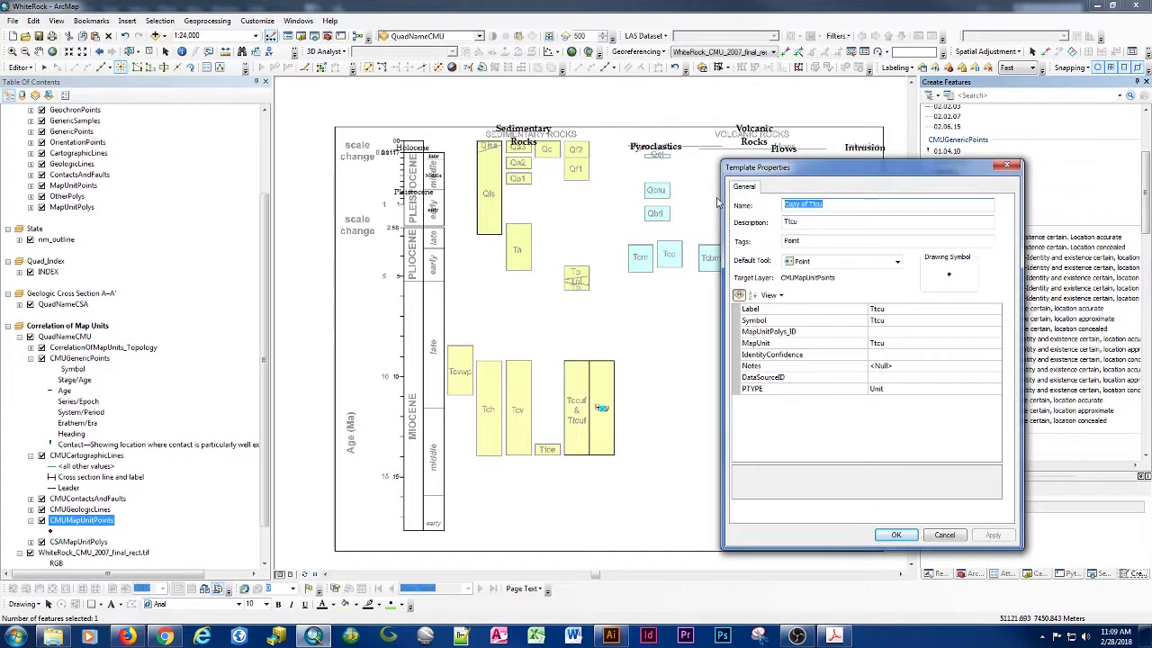
pyautogui.write('Tccuf')
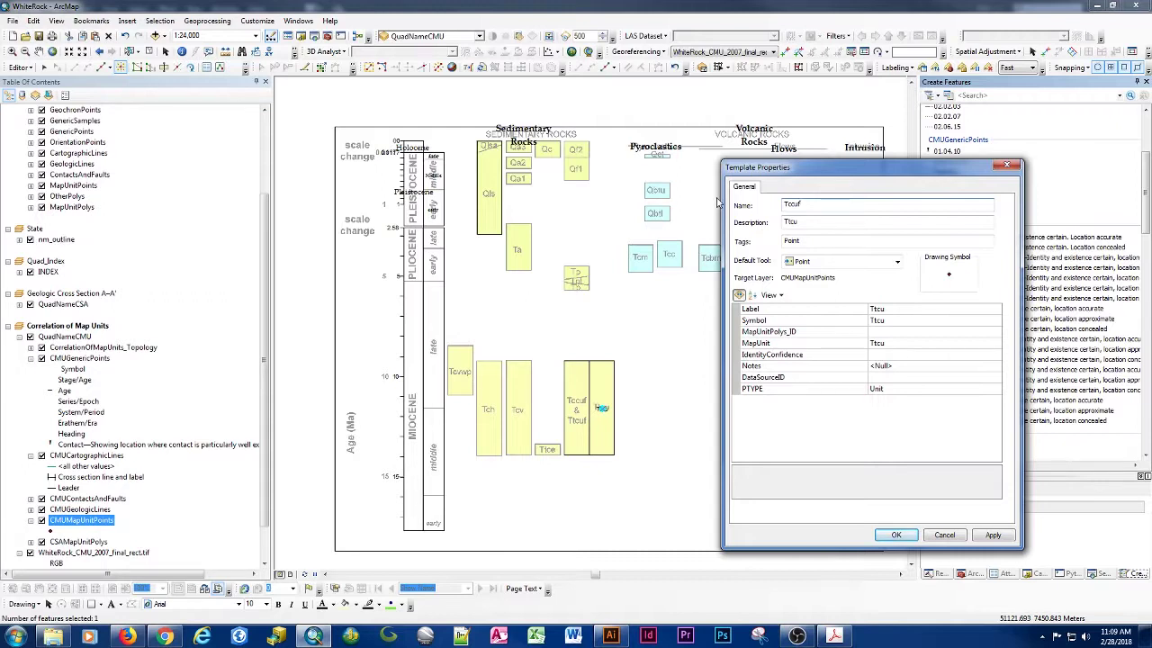
pyautogui.write('T')
pyautogui.write('t')
pyautogui.write('cuf')
pyautogui.write(' Undivid')
pyautogui.write('u')
# Step: Set the template's Label and Symbol to Tccuf-Ttcuf and MapUnit to Tccuf-Ttcu, and place its point in the scanned Tccuf & Ttcuf box
pyautogui.hotkey('ctrl', 'shift', 'Left')
pyautogui.hotkey('ctrl', 'shift', 'Left')
pyautogui.hotkey('ctrl', 'c')
pyautogui.click(897, 312)
pyautogui.hotkey('ctrl', 'v')
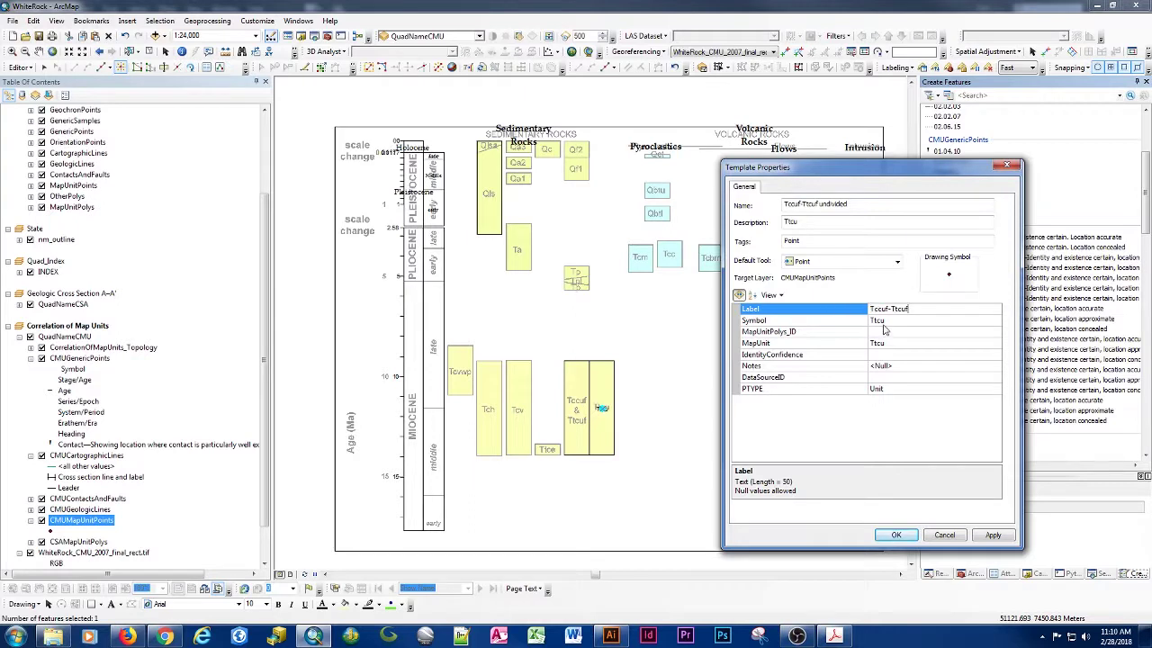
pyautogui.click(883, 325)
pyautogui.hotkey('ctrl', 'v')
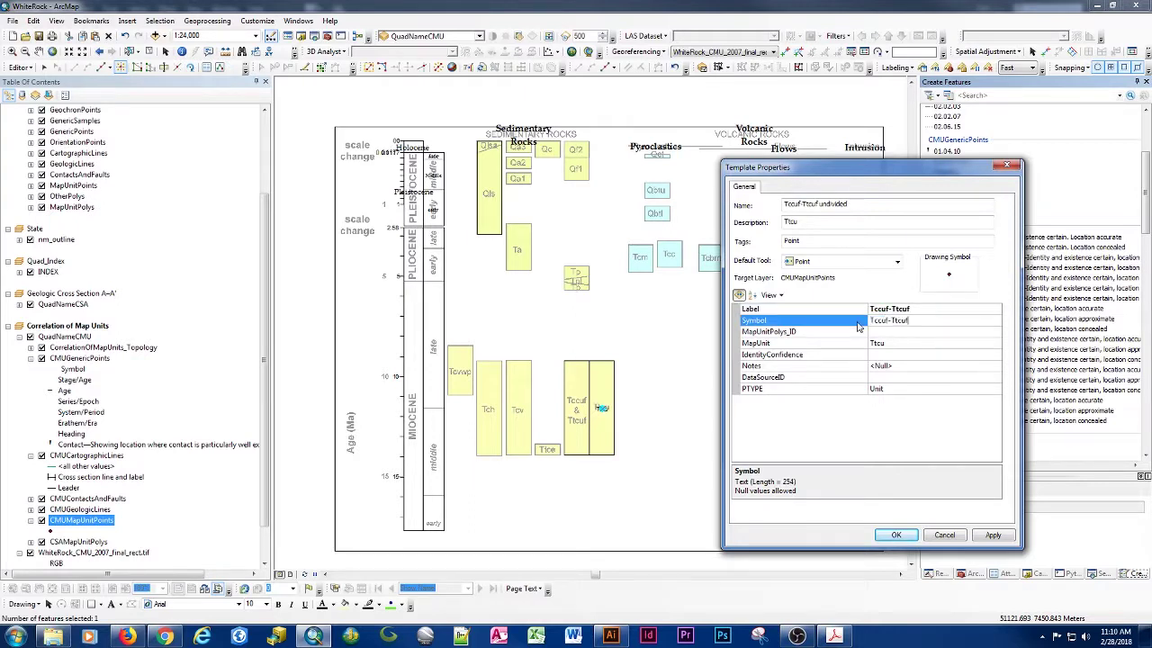
pyautogui.click(906, 343)
pyautogui.hotkey('ctrl', 'v')
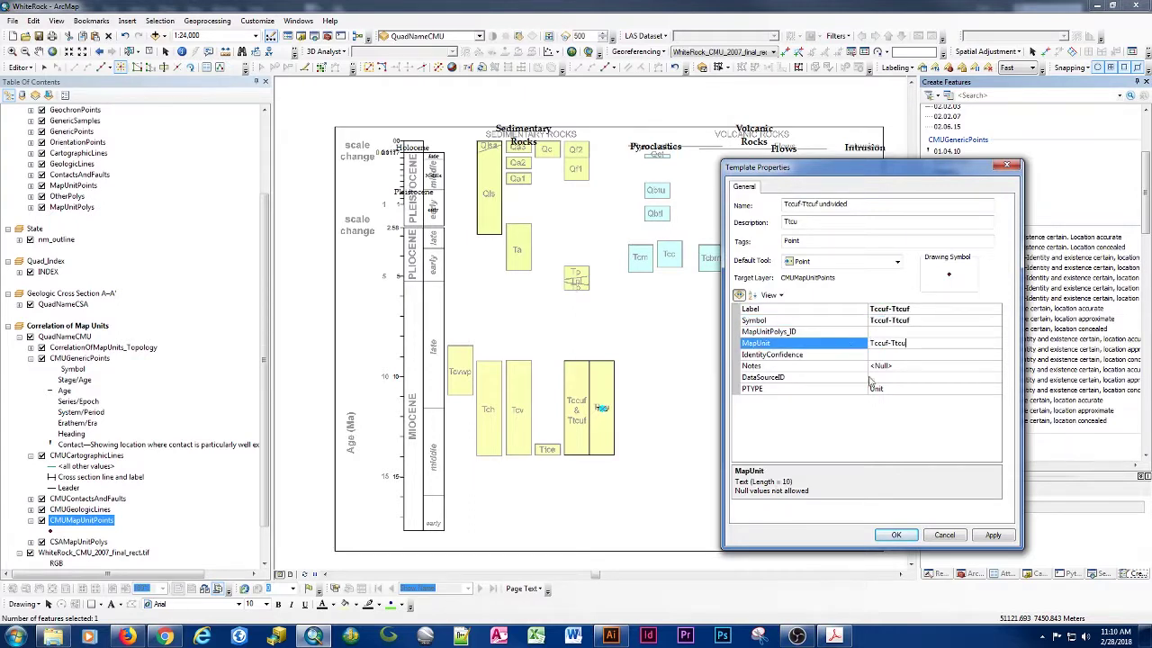
pyautogui.click(994, 536)
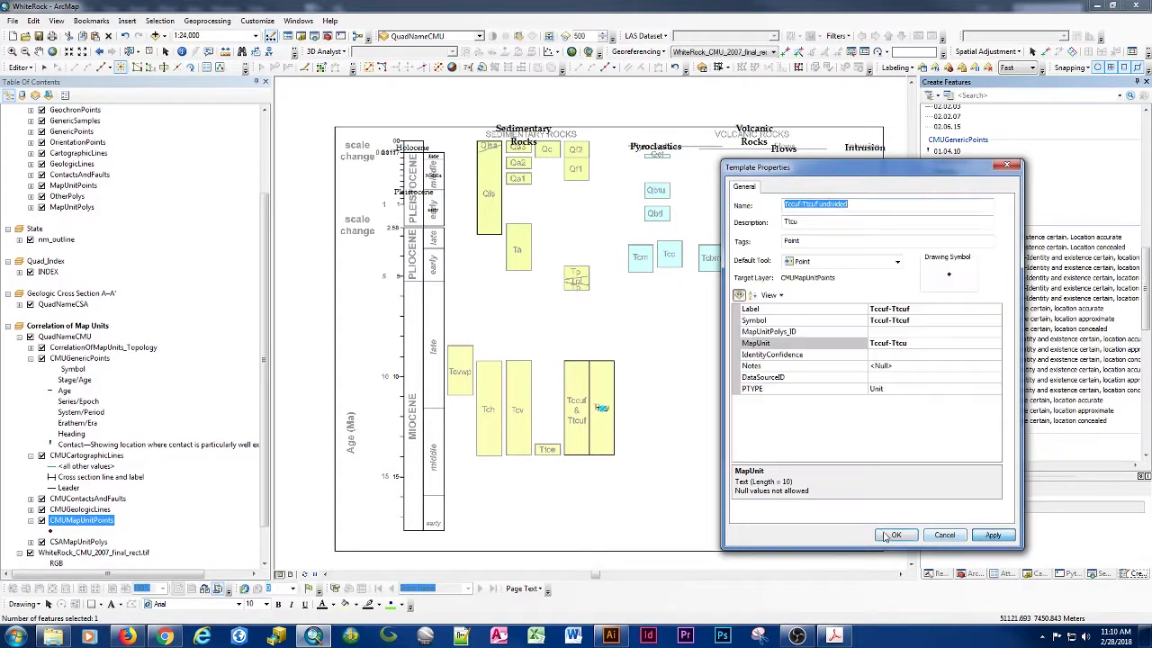
pyautogui.click(897, 536)
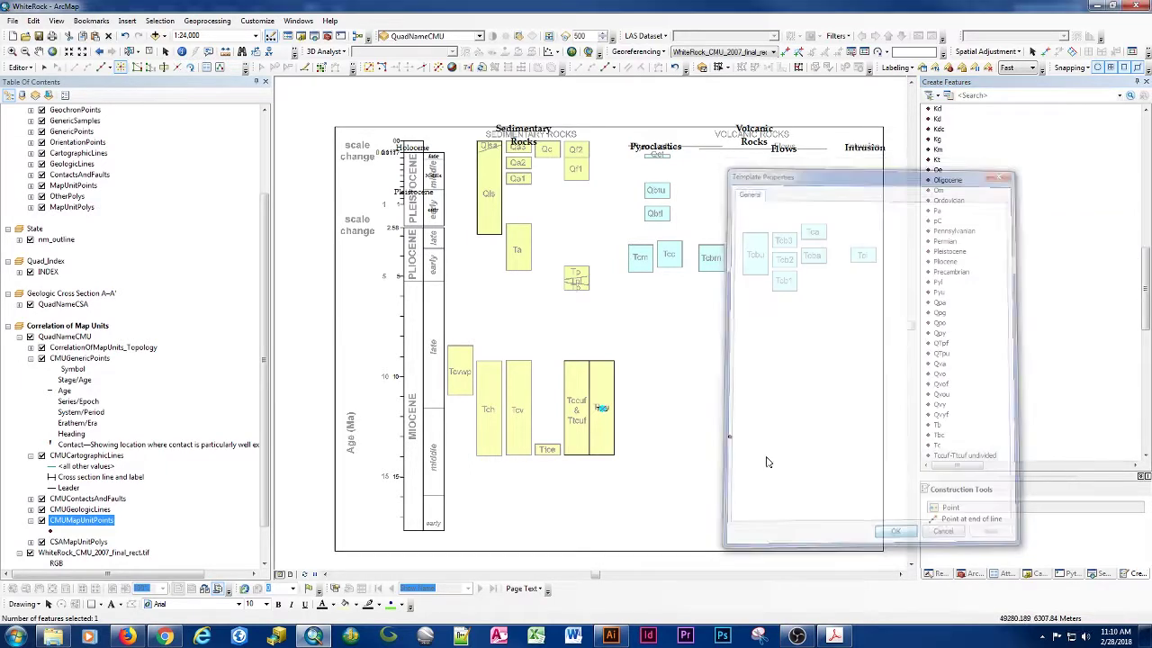
pyautogui.click(576, 409)
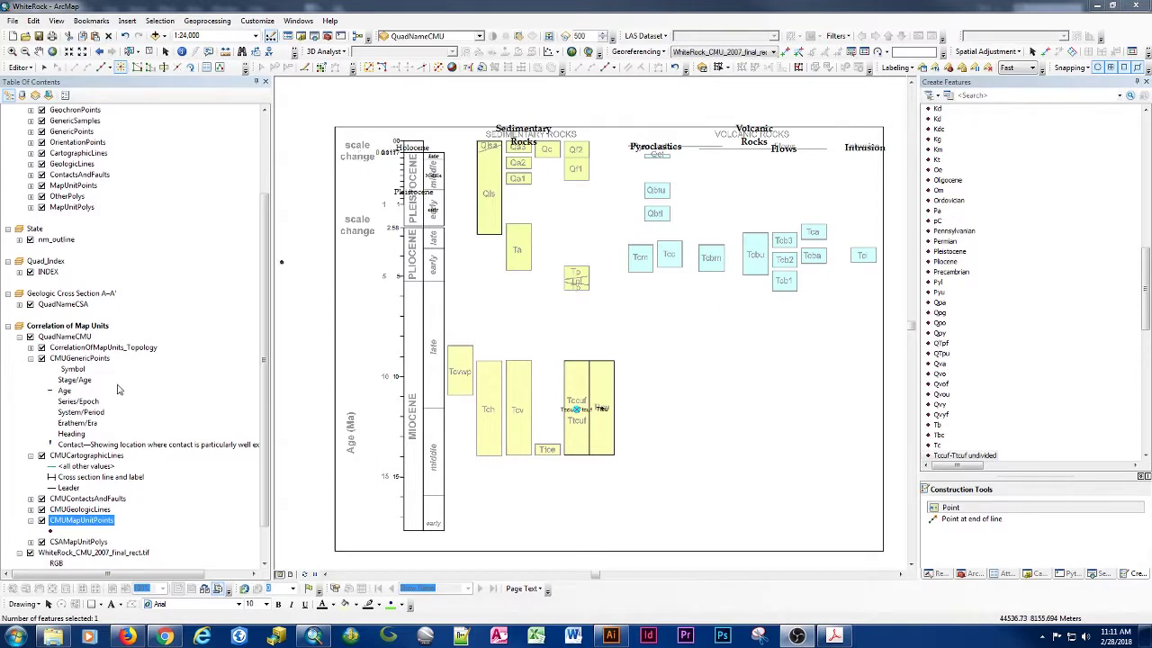
# Step: Place a Heading point on the upper scanned scale change note beside the time scale and label it scale change
pyautogui.click(72, 433)
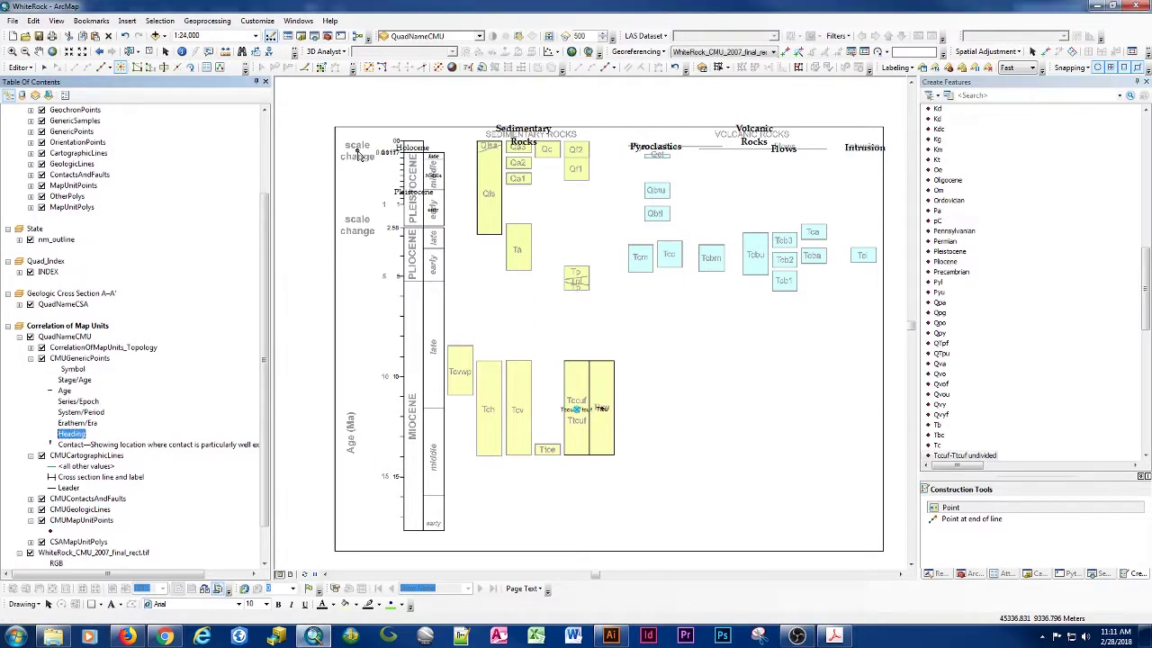
pyautogui.click(358, 153)
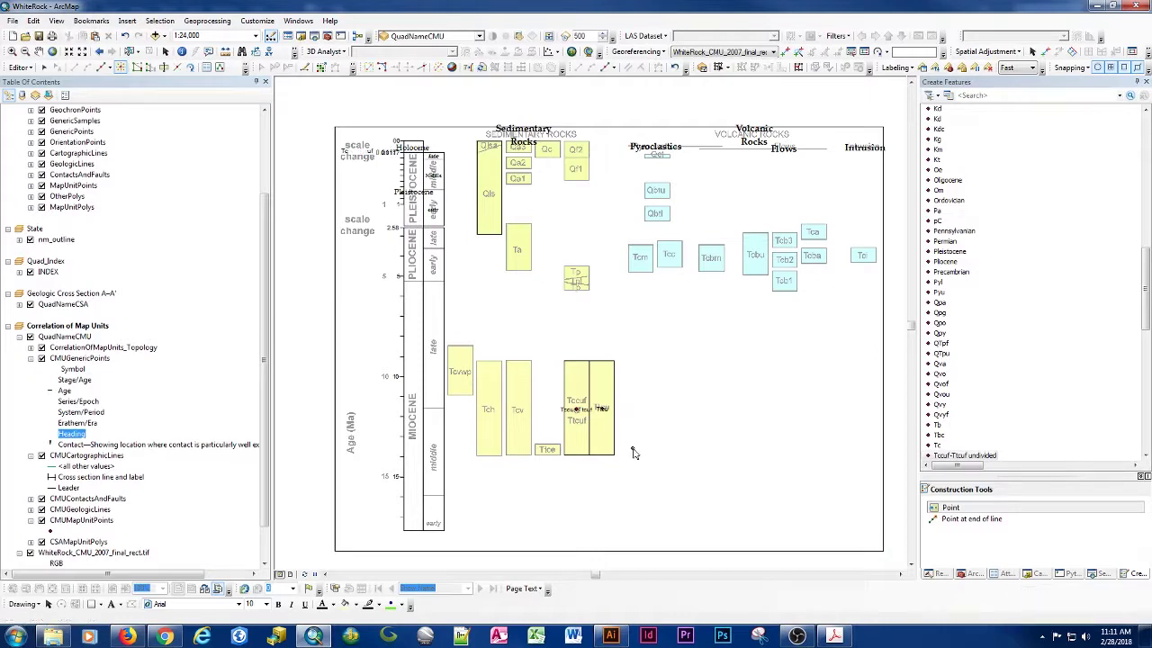
pyautogui.moveTo(1147, 288); pyautogui.dragTo(1148, 163)
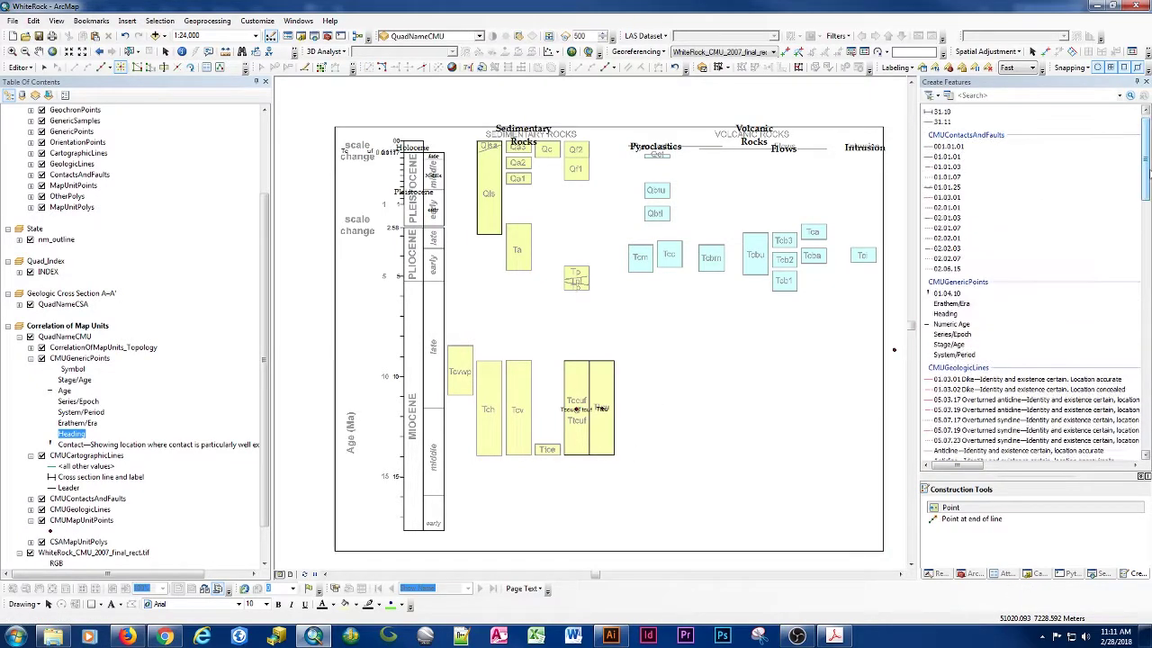
pyautogui.click(945, 313)
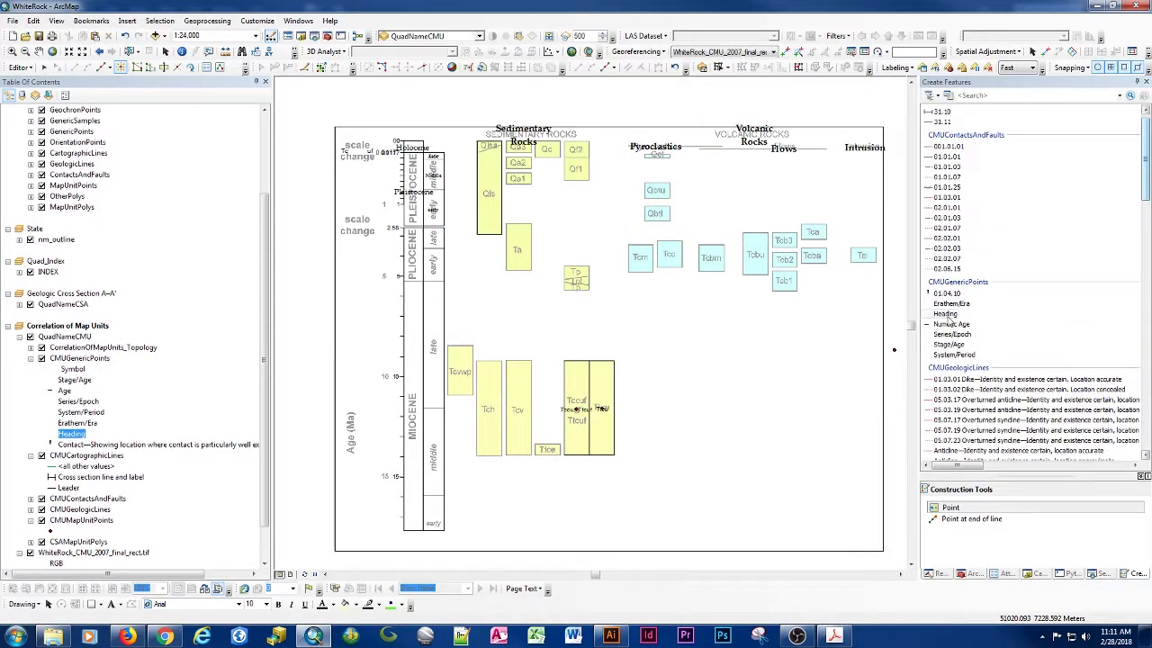
pyautogui.click(360, 155)
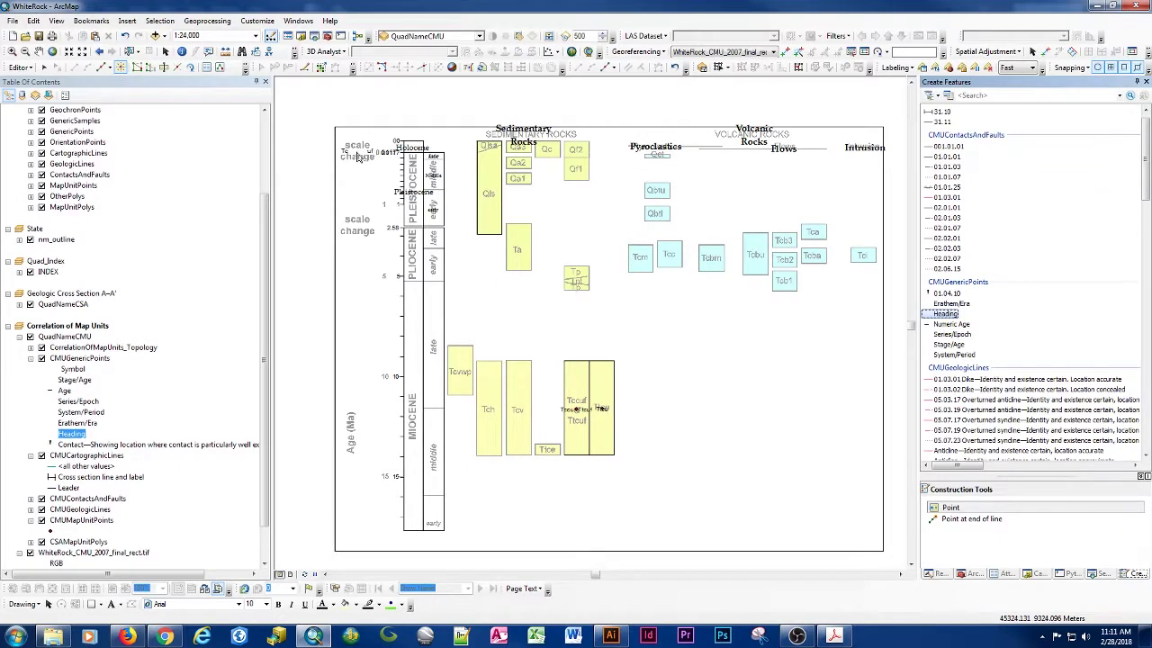
pyautogui.click(1008, 574)
pyautogui.click(1055, 290)
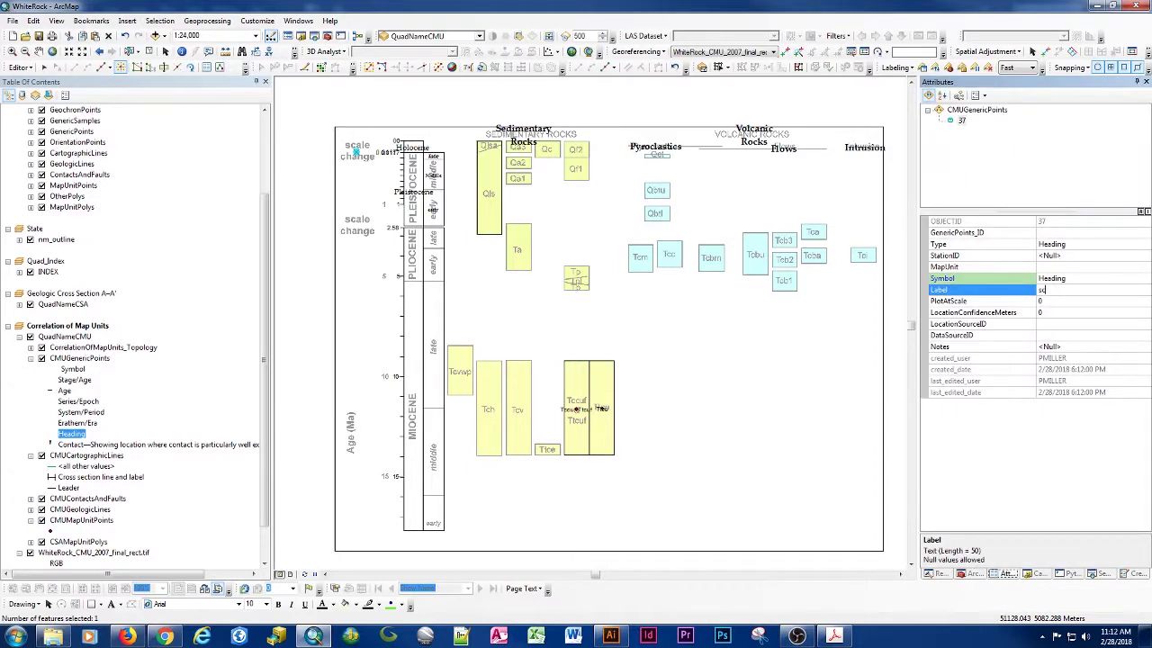
pyautogui.write('scale change')
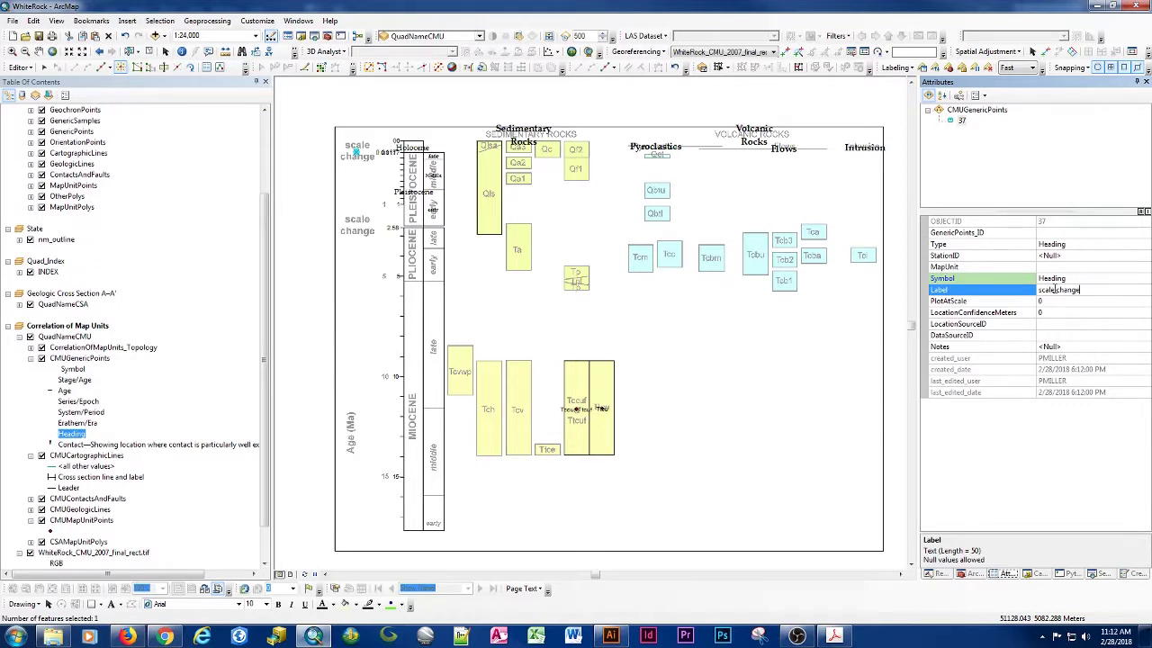